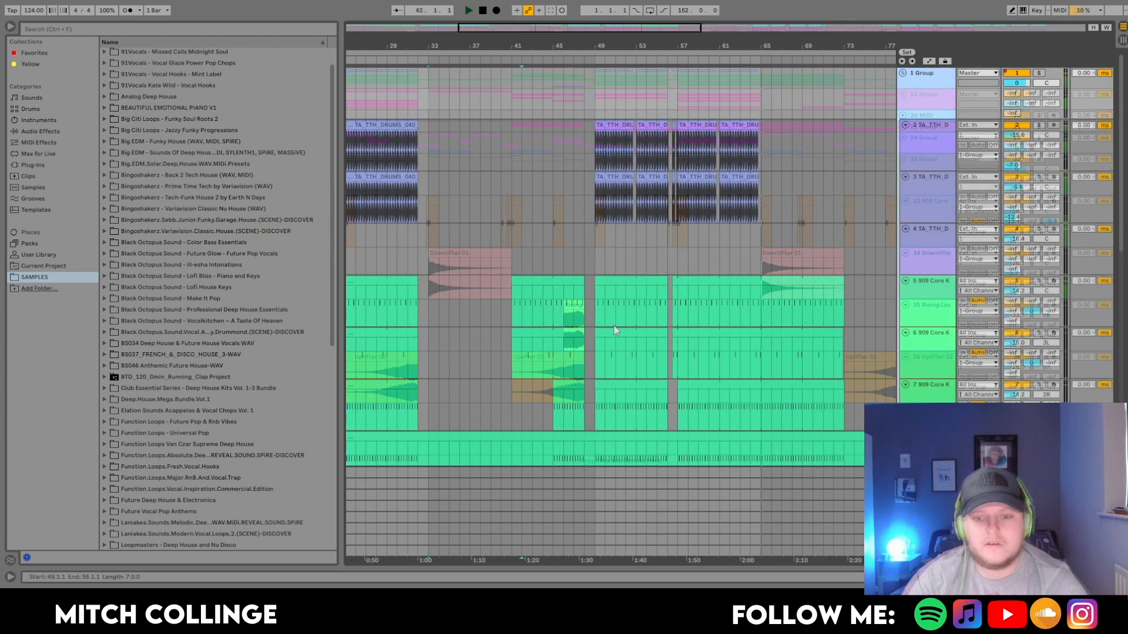
Solo the drum group and play the drop from bar 49
drag(574, 27, 576, 39)
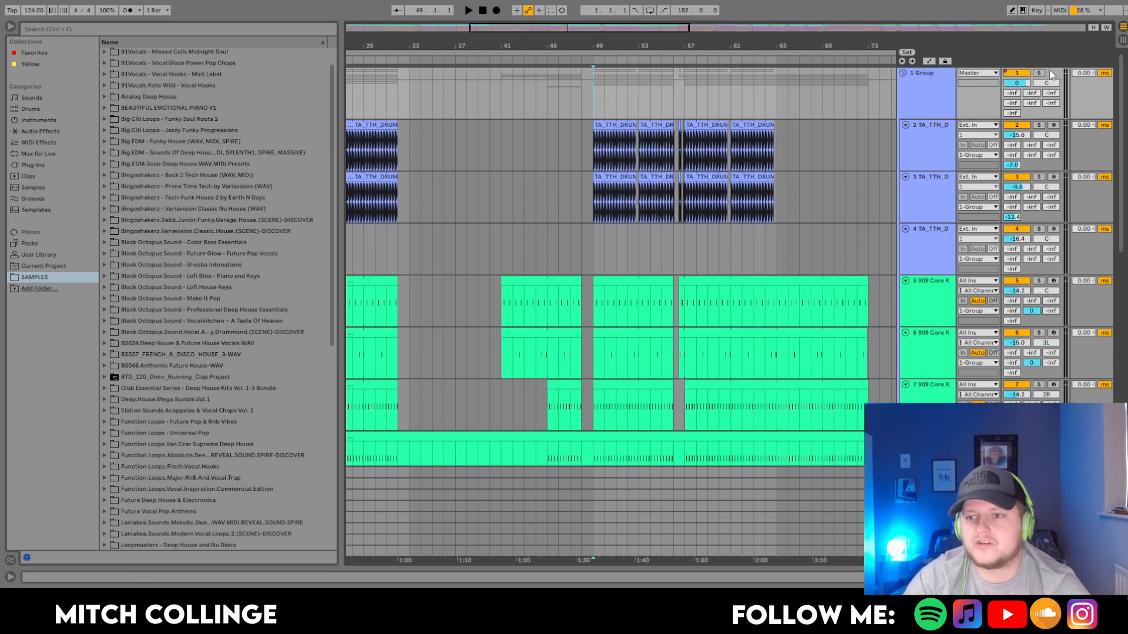
key(space)
drag(621, 28, 621, 40)
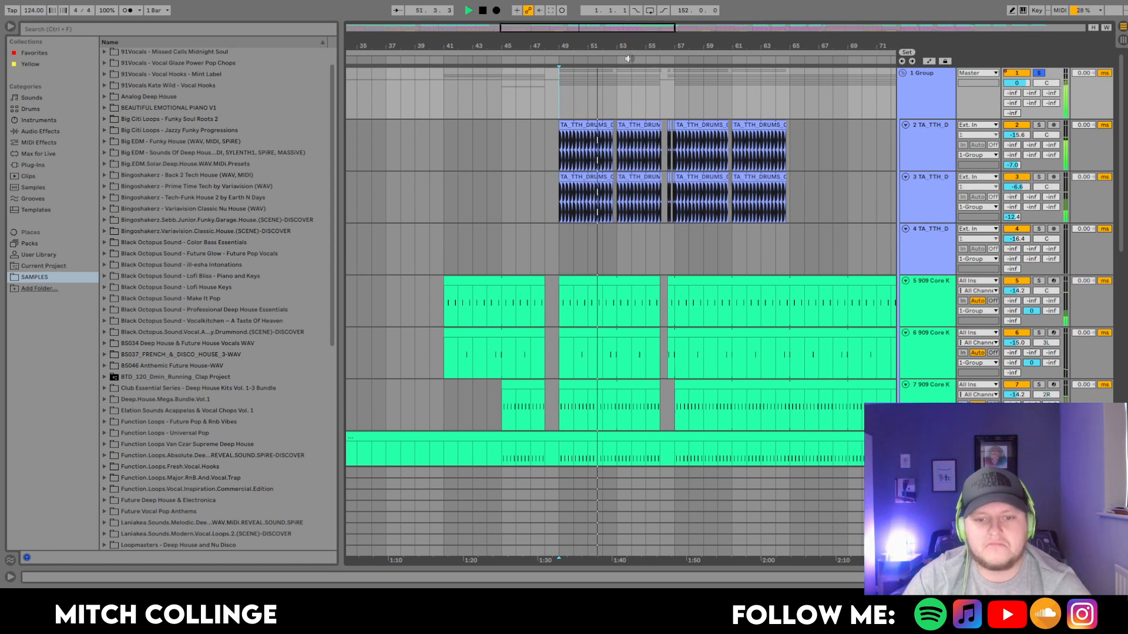
key(space)
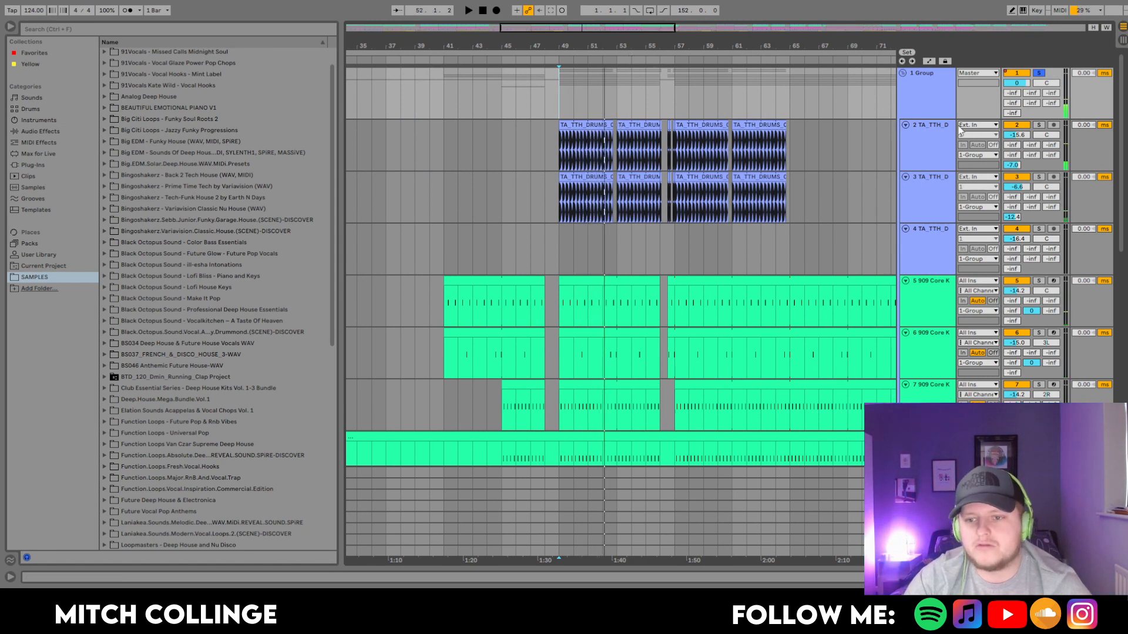
Solo drum track 2 and switch on its EQ Eight, Mono utility and FabFilter Pro-Q 3 during playback
double_click(908, 139)
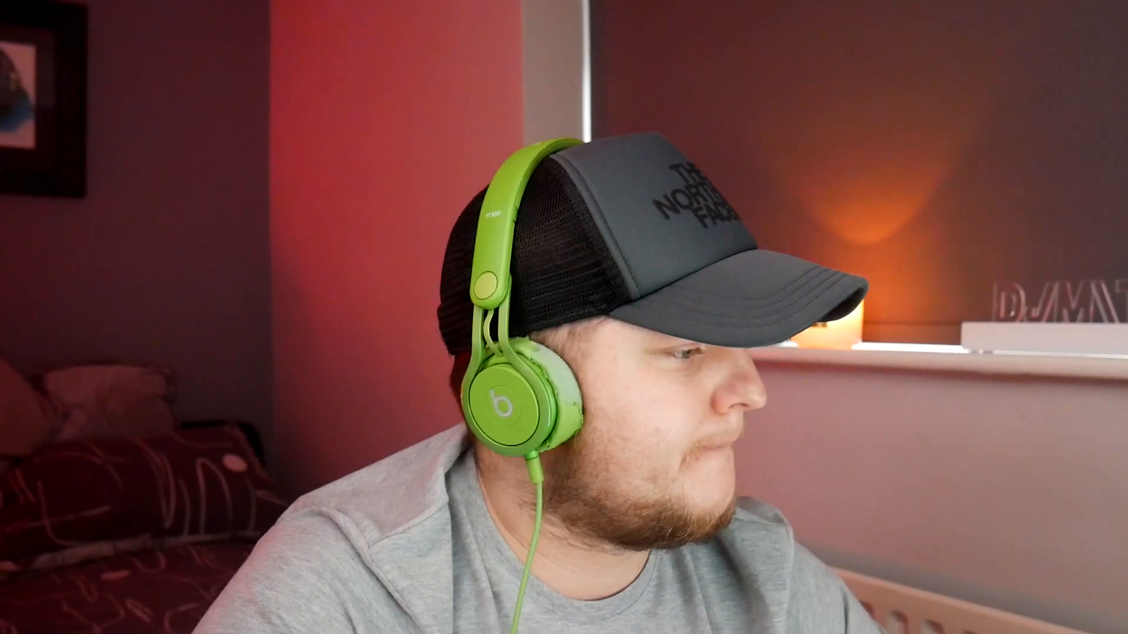
key(space)
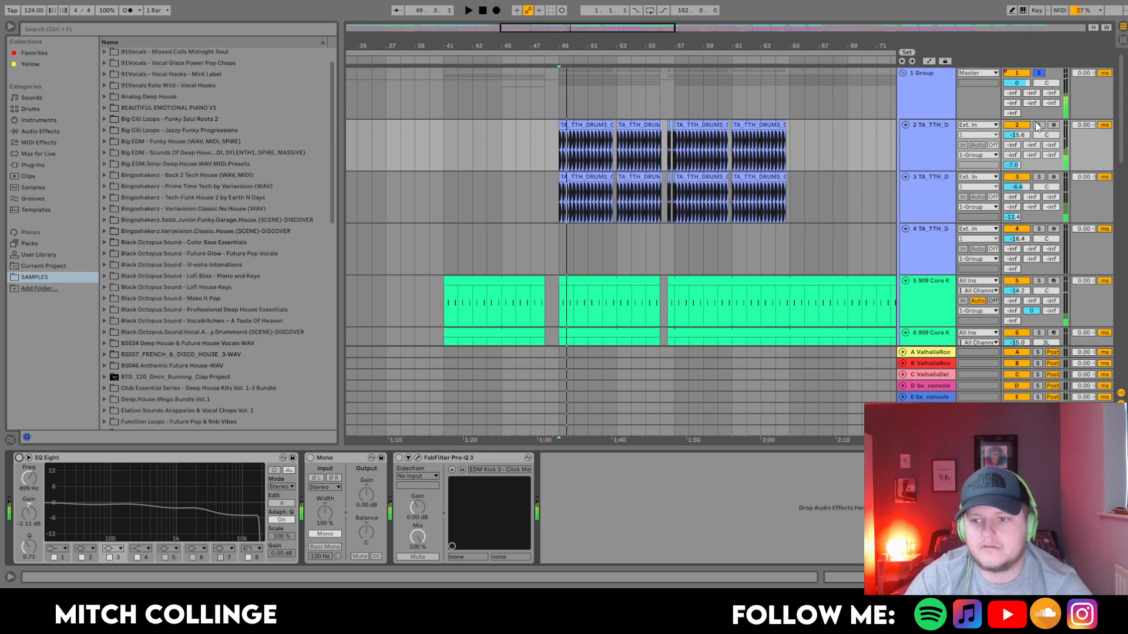
click(1038, 125)
click(19, 457)
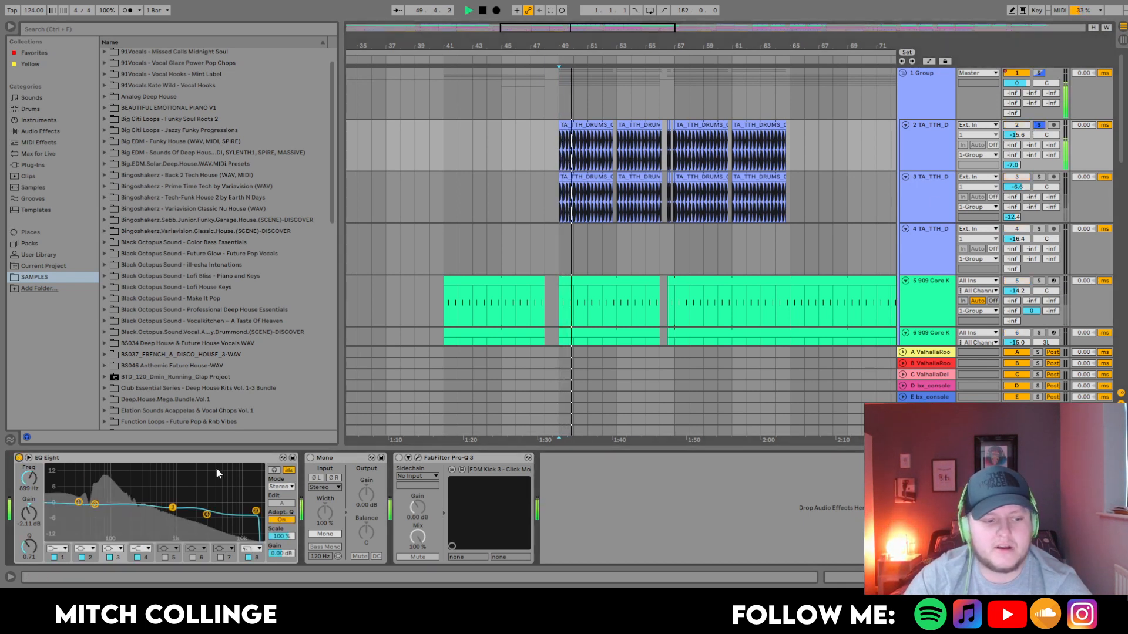
click(310, 458)
click(399, 458)
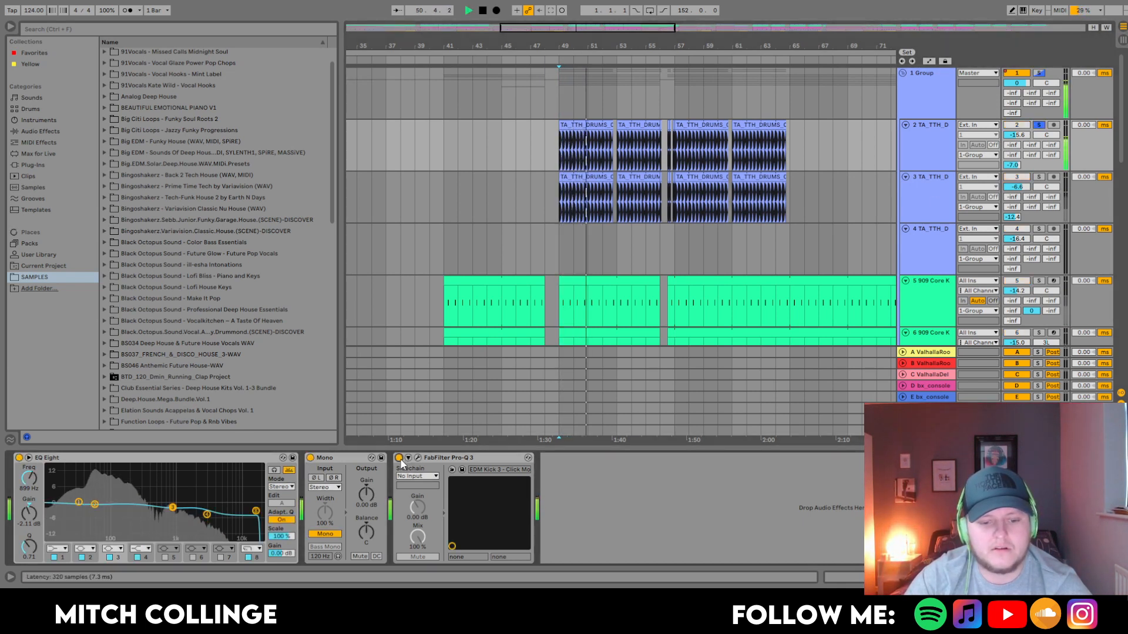
Solo drum track 3 and play it from bar 49 with its device chain shown
click(1039, 176)
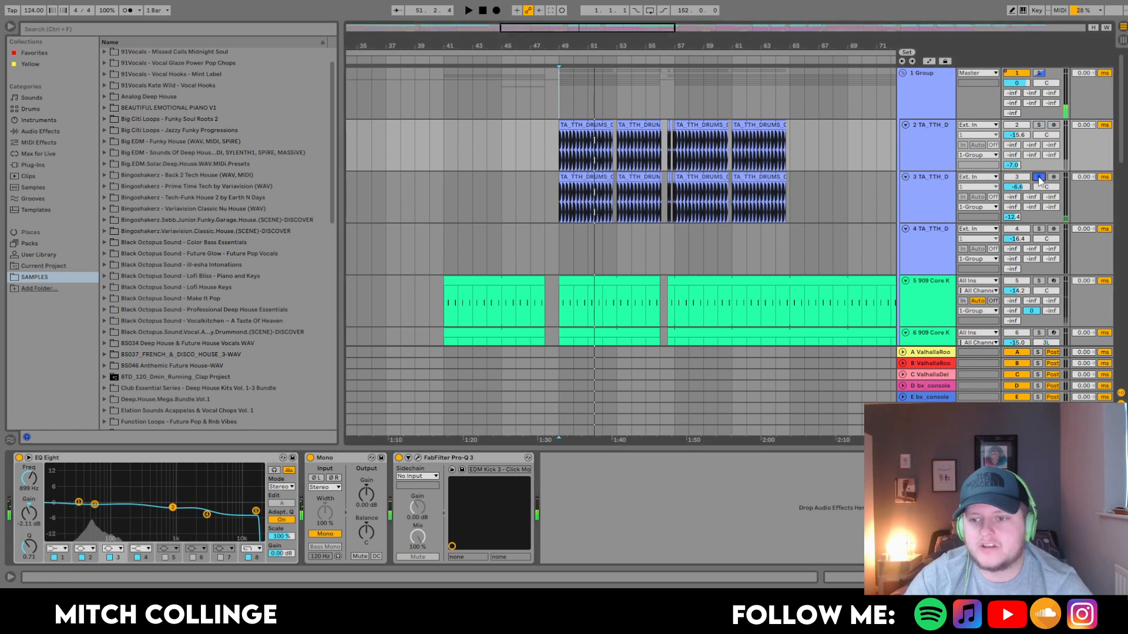
click(935, 194)
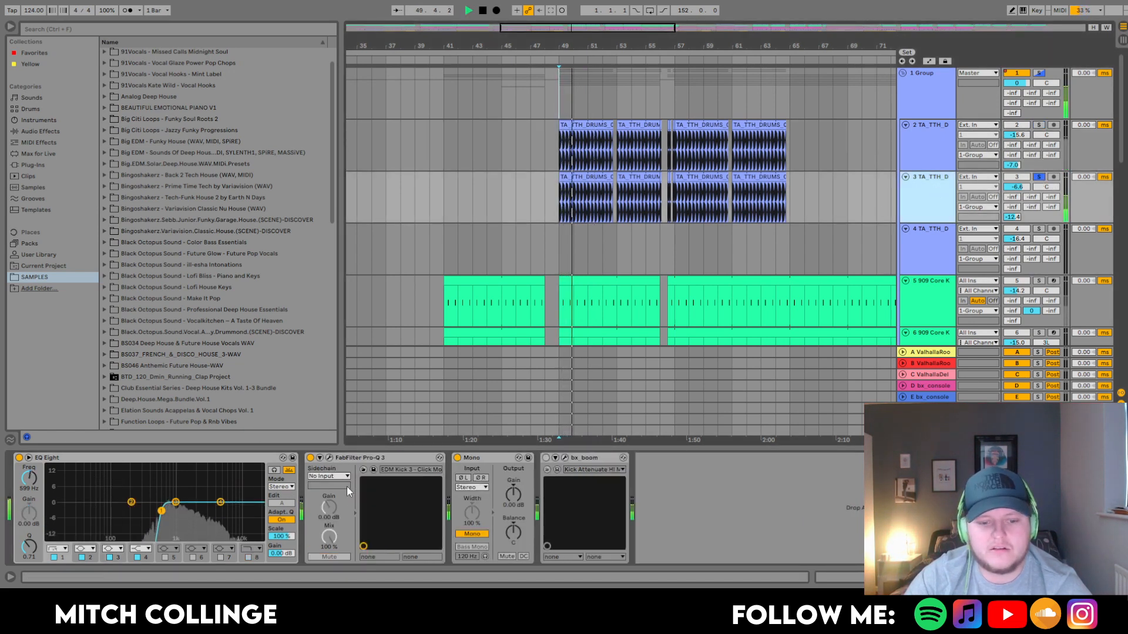
click(1119, 577)
key(space)
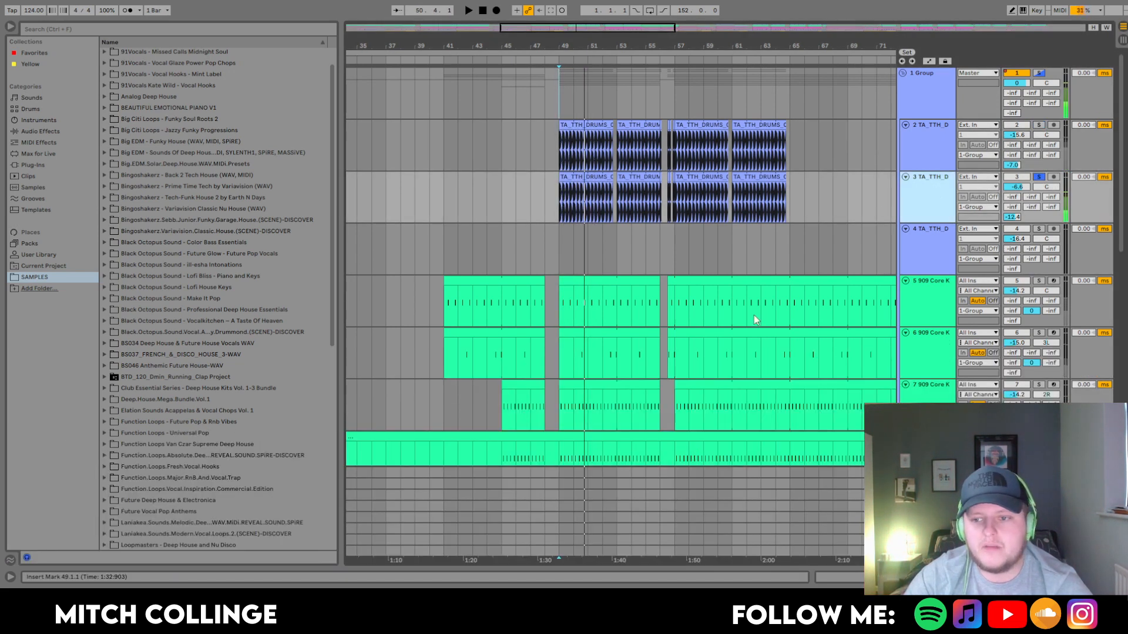
Solo the track 5 909 Core Kit clap, show its devices and play it from bar 49
click(1037, 280)
double_click(948, 292)
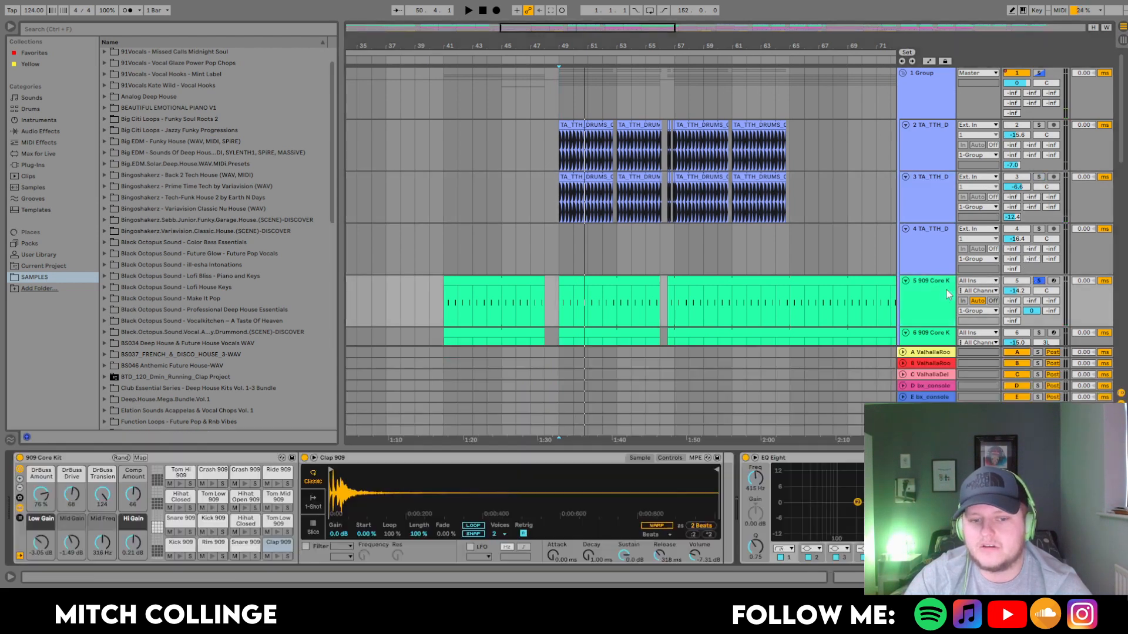
scroll(930, 312, down, 2)
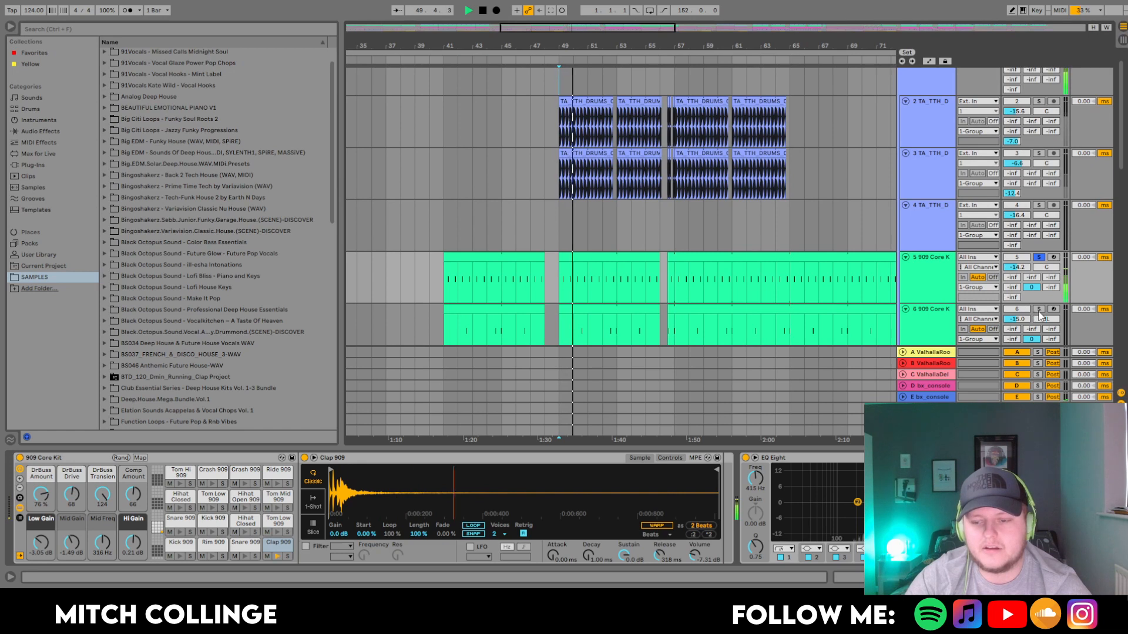
Solo the 909 Core Kit tracks 6 and 7 in turn and listen to each from bar 49
click(1038, 309)
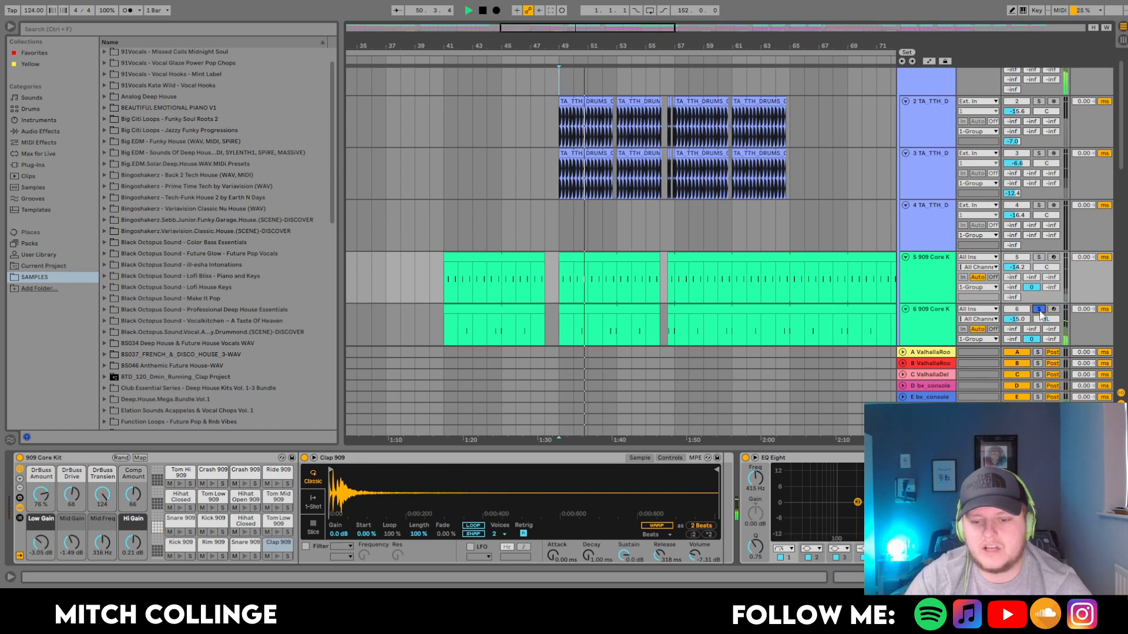
key(space)
scroll(1040, 313, down, 2)
click(1038, 282)
key(space)
scroll(708, 303, down, 1)
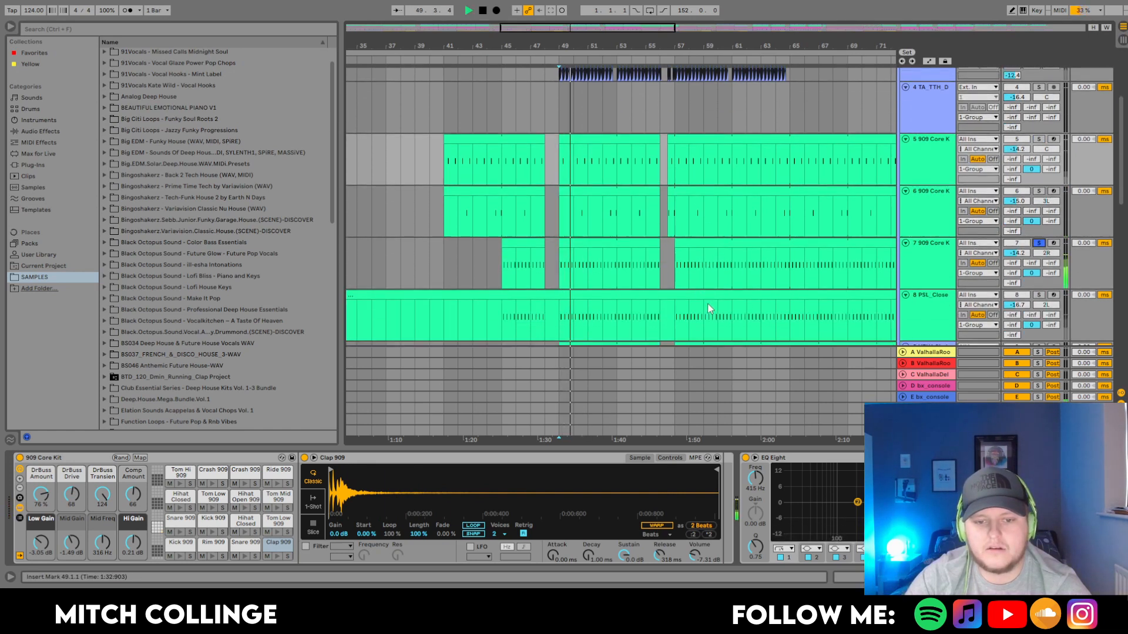
Solo the track 8 PSL_Close part and the track 9 VEH1 shaker in turn and play each
click(1038, 295)
key(space)
scroll(1036, 291, down, 1)
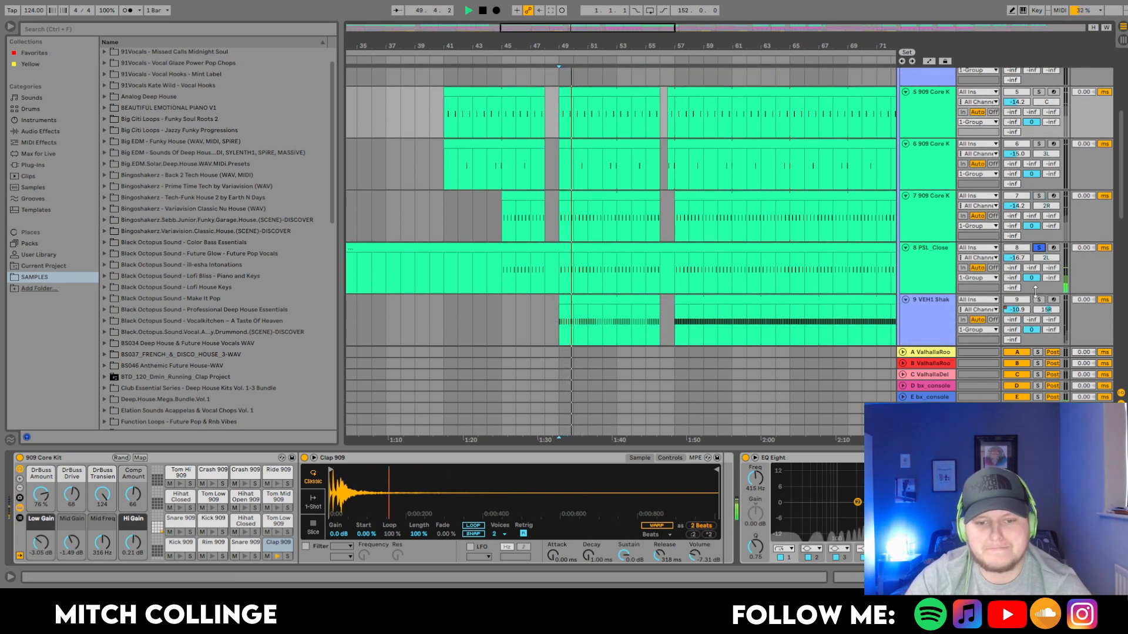
key(space)
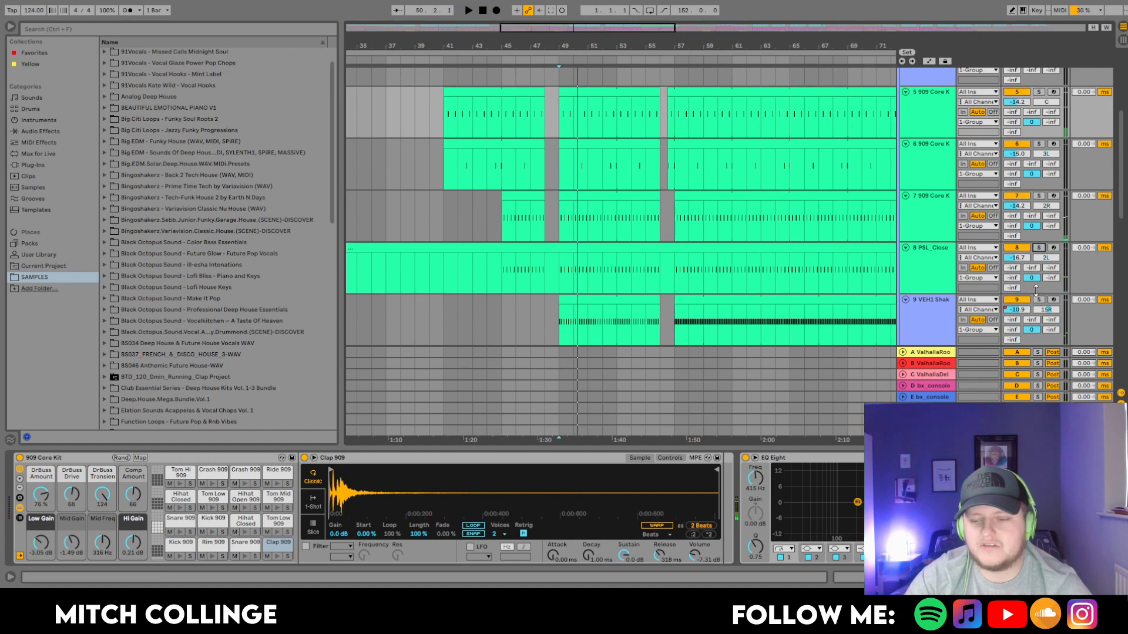
key(space)
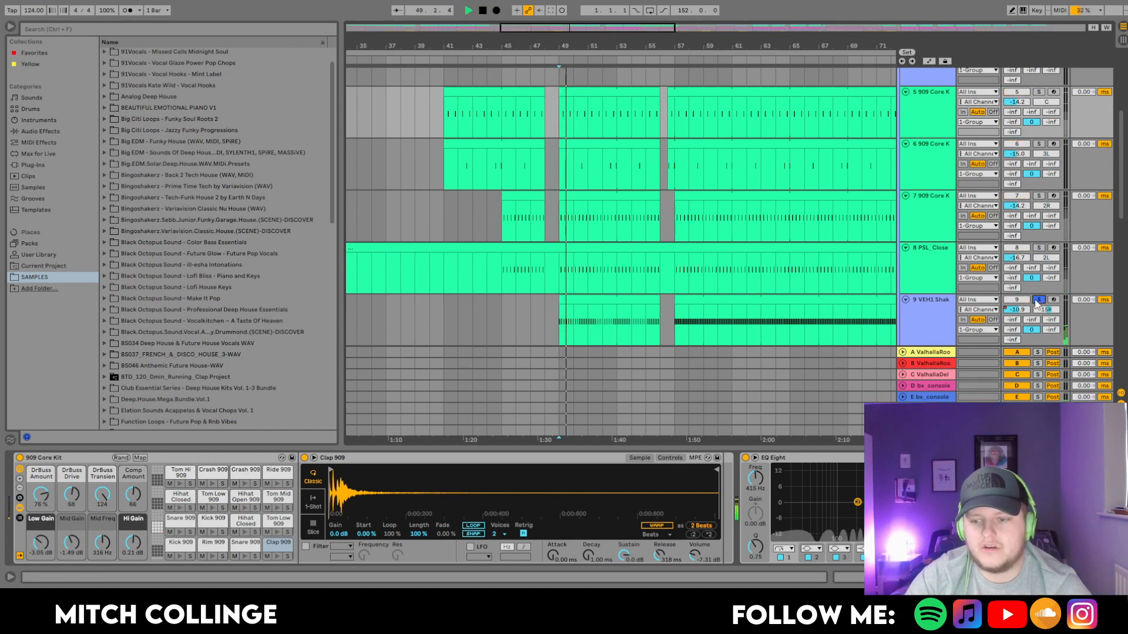
Solo track 10 and show the sampler controls of the VEH1 shaker on track 9 to examine its LFO settings
scroll(945, 280, down, 1)
click(1038, 293)
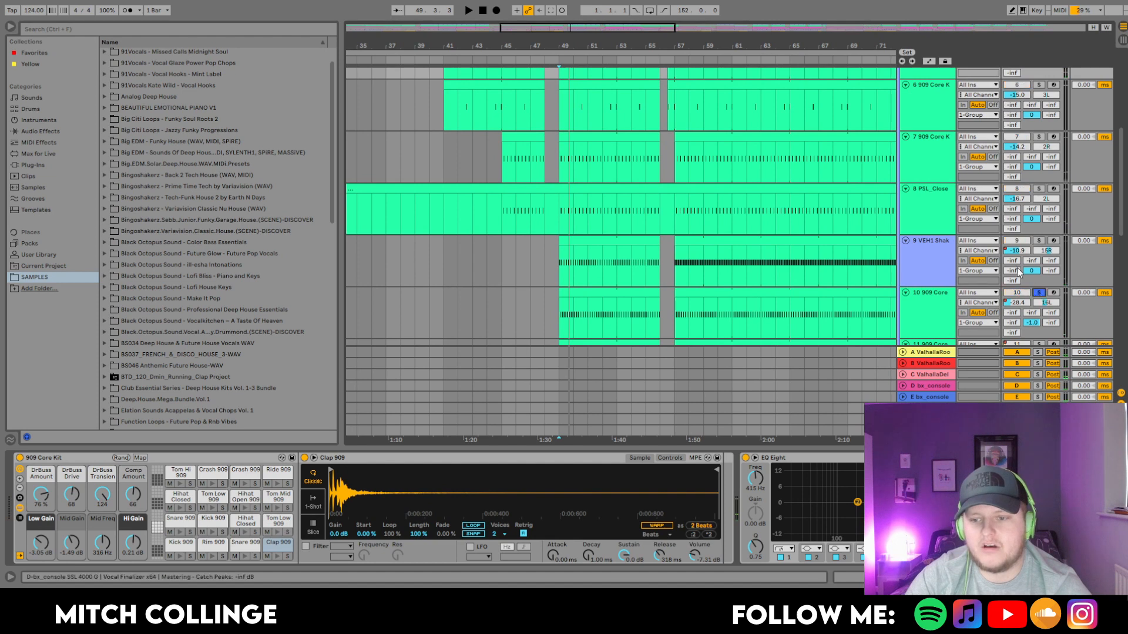
click(939, 272)
click(384, 458)
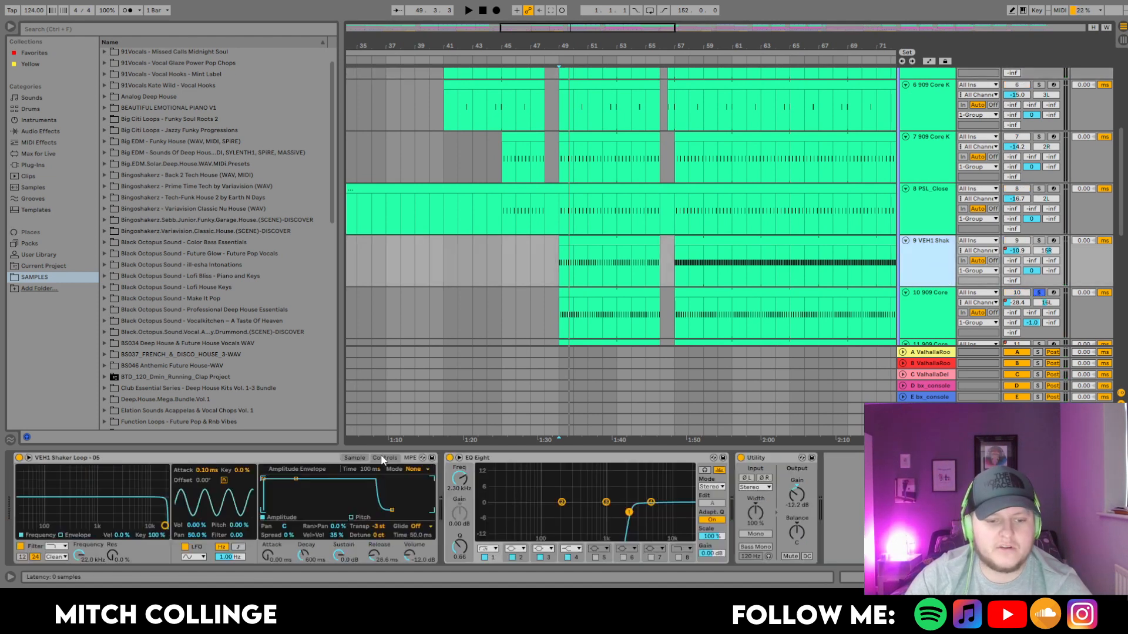
click(222, 480)
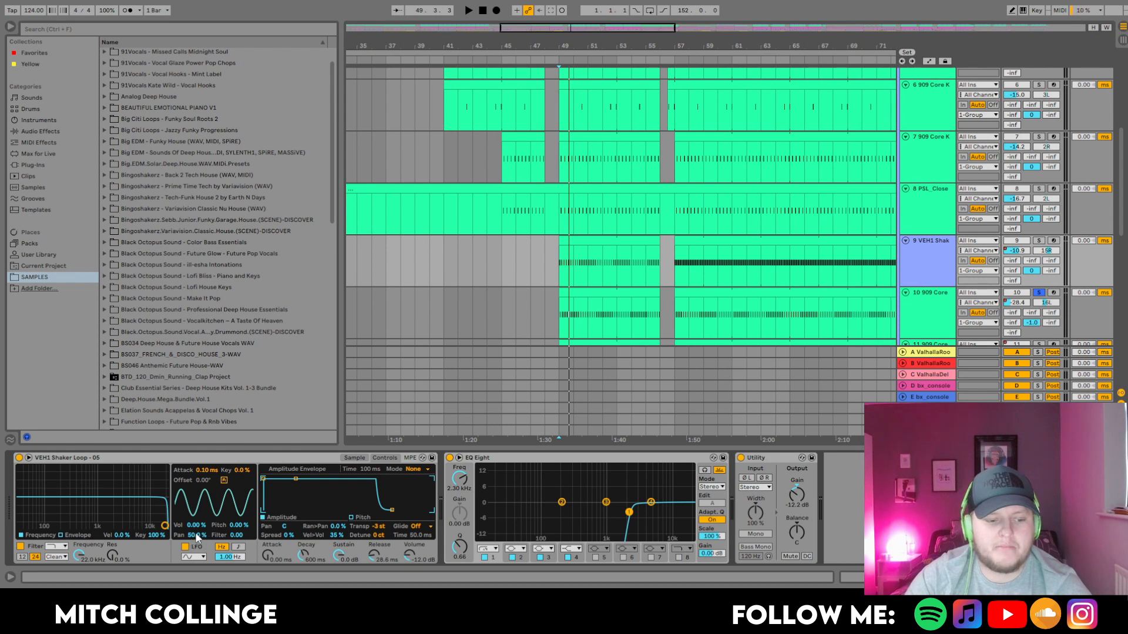
Listen to the soloed 909 Core part on track 10, followed by track 11 on its own
scroll(1018, 220, down, 1)
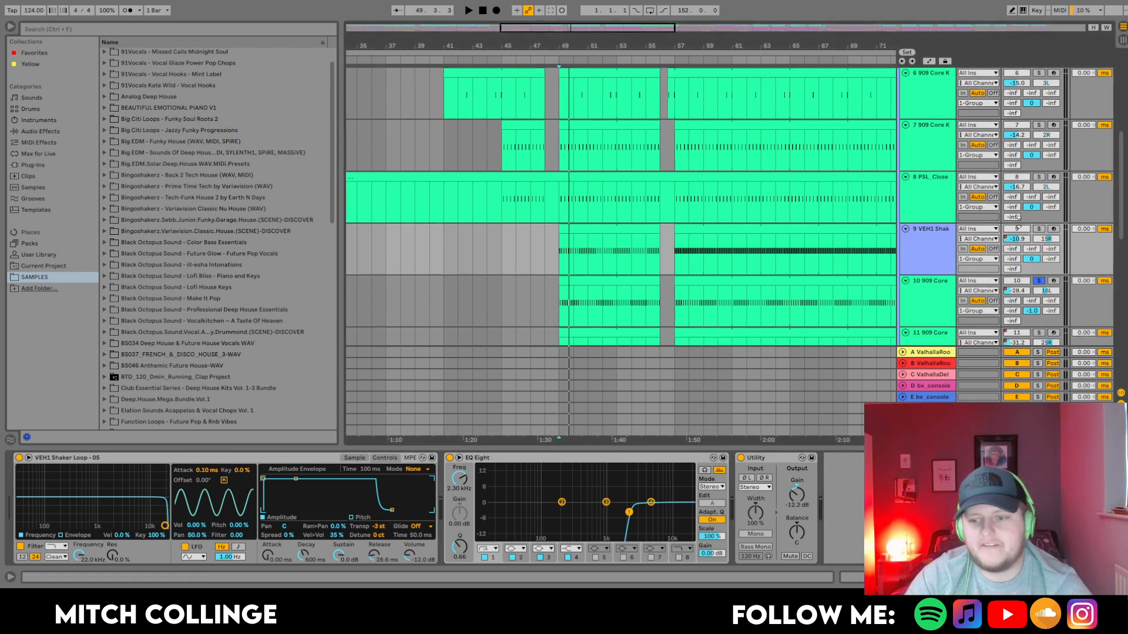
key(space)
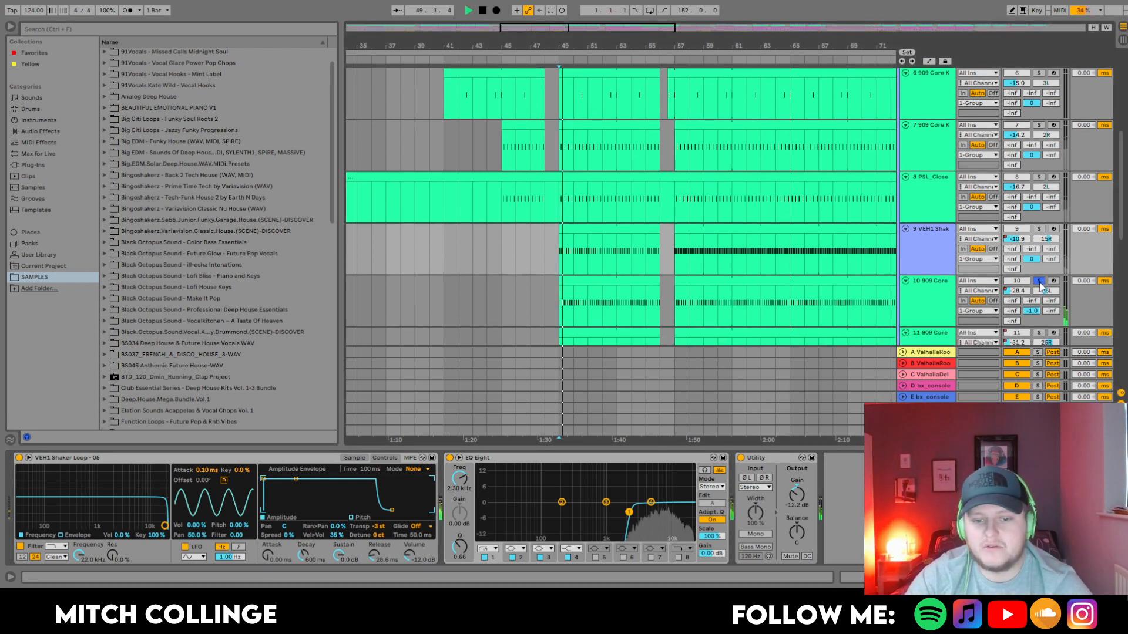
scroll(1022, 246, down, 4)
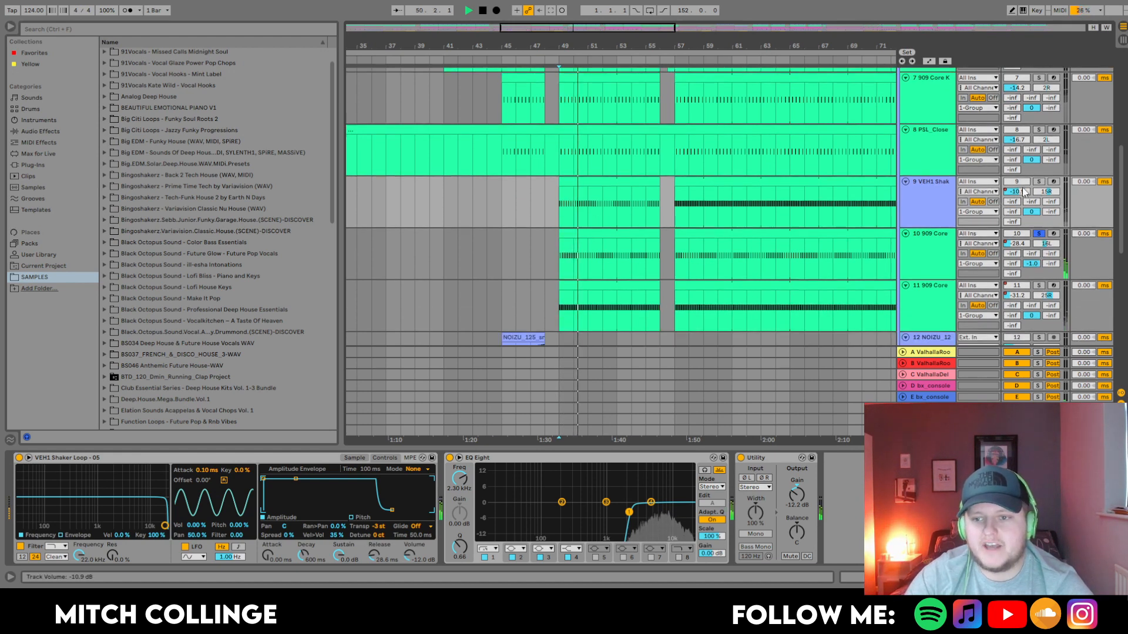
click(1039, 285)
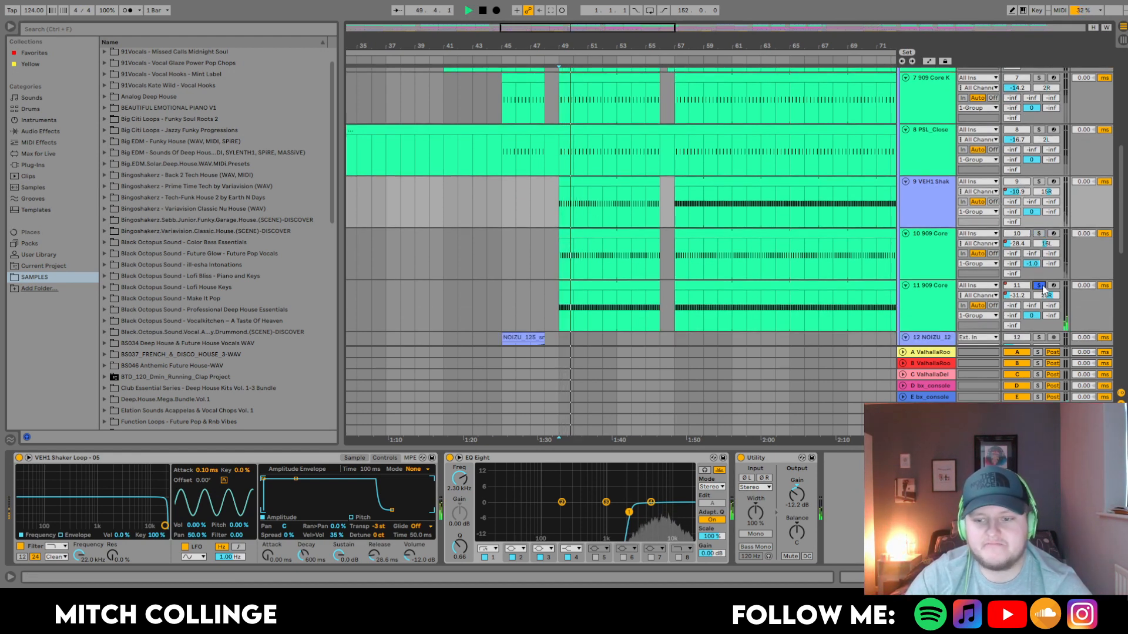
Unsolo track 11 and play the drum tracks together from bar 49
click(1039, 285)
key(space)
scroll(1011, 190, up, 5)
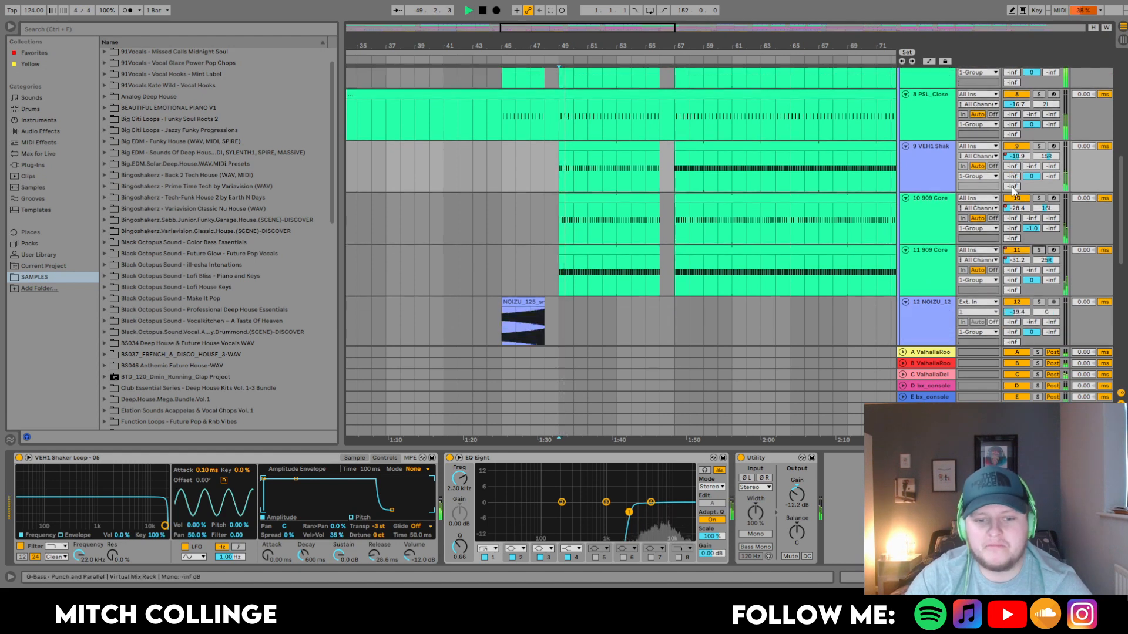
scroll(1009, 192, up, 10)
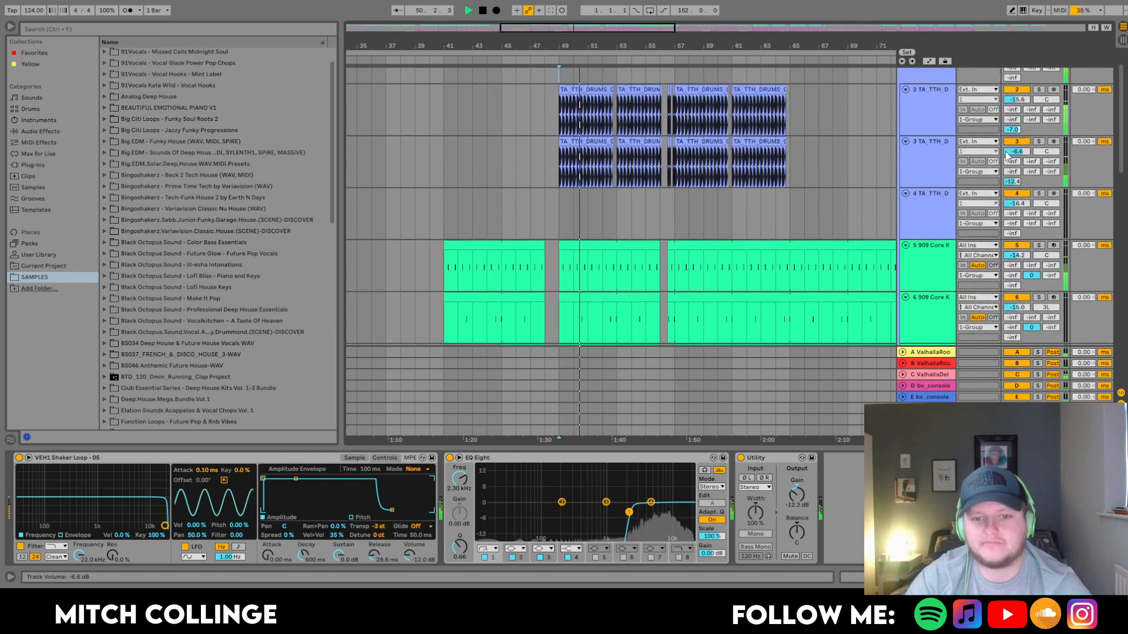
key(space)
Collapse the drum group and expand 13 Group to show its chord tracks
click(902, 73)
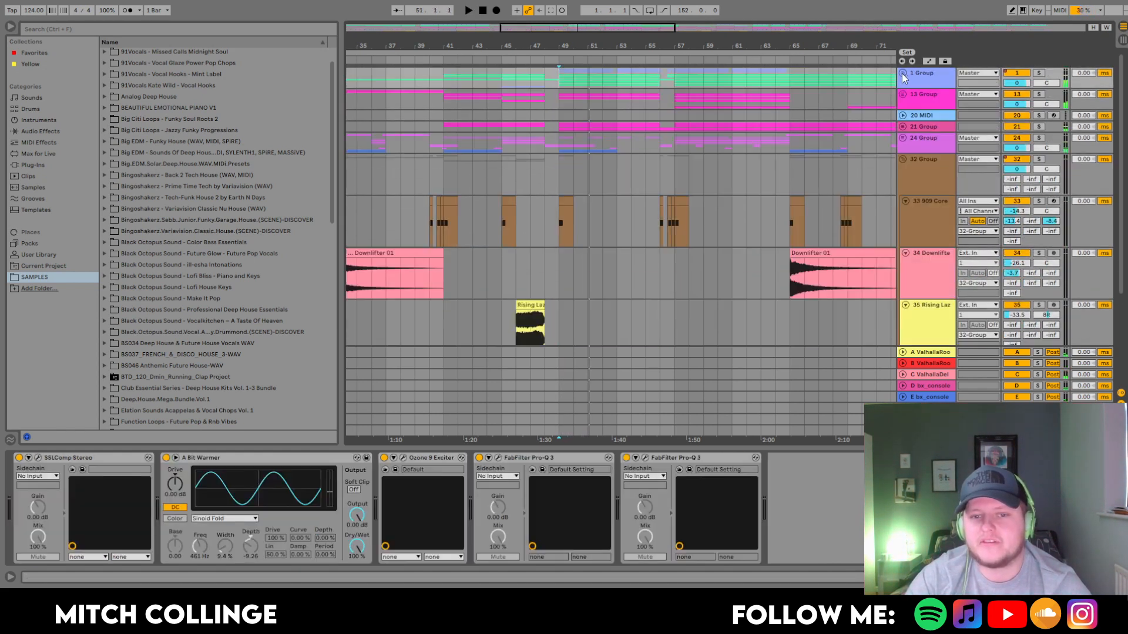
click(903, 94)
scroll(1037, 174, down, 1)
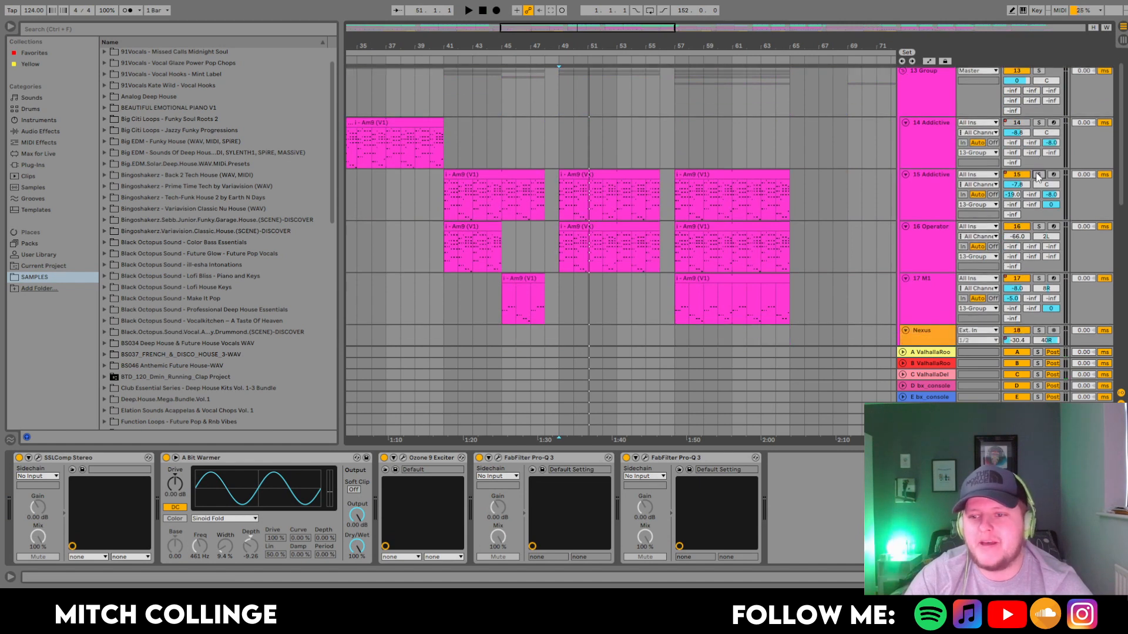
Solo the Addictive Keys piano on track 15, play it from bar 49 and show its devices
click(1037, 174)
key(space)
click(927, 185)
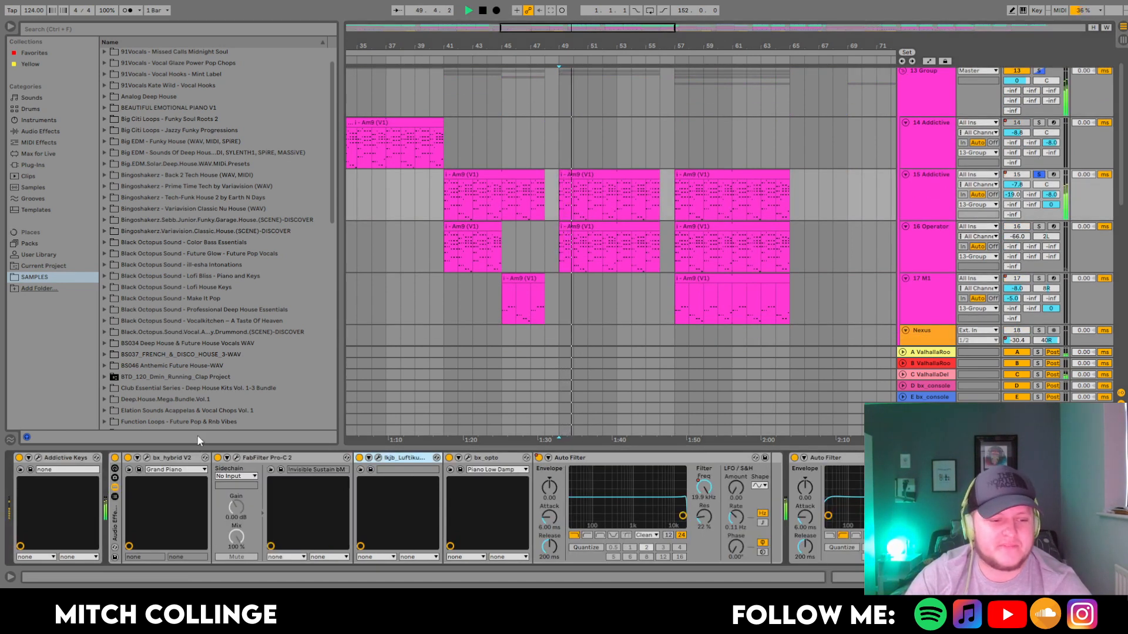
Compare the Addictive Keys piano with its audio effect rack bypassed and switched back on
click(114, 460)
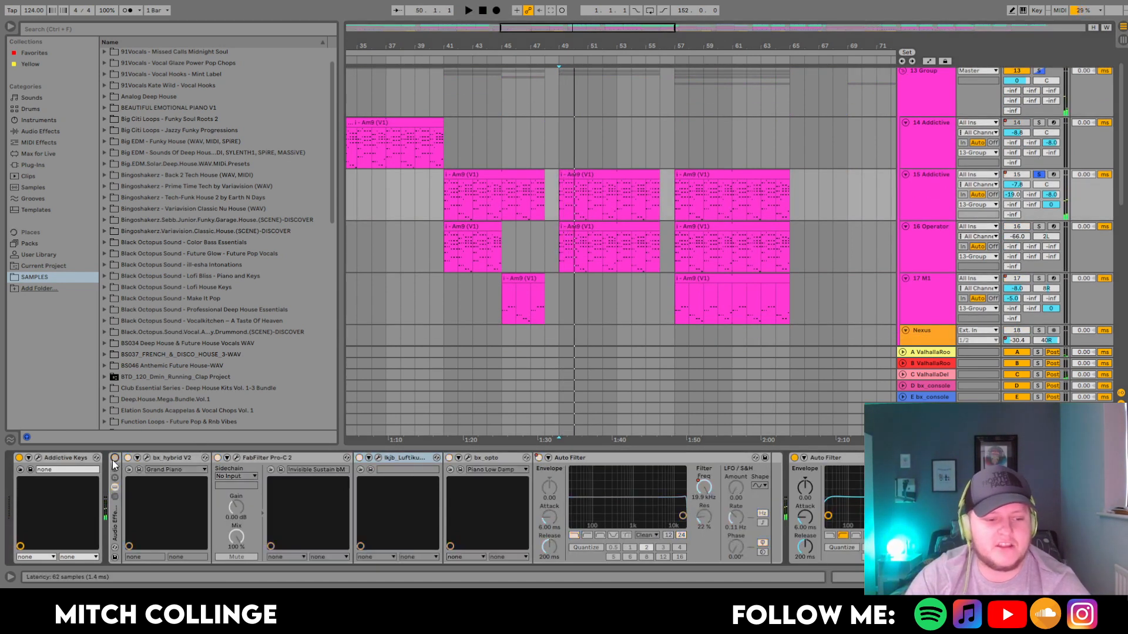
key(space)
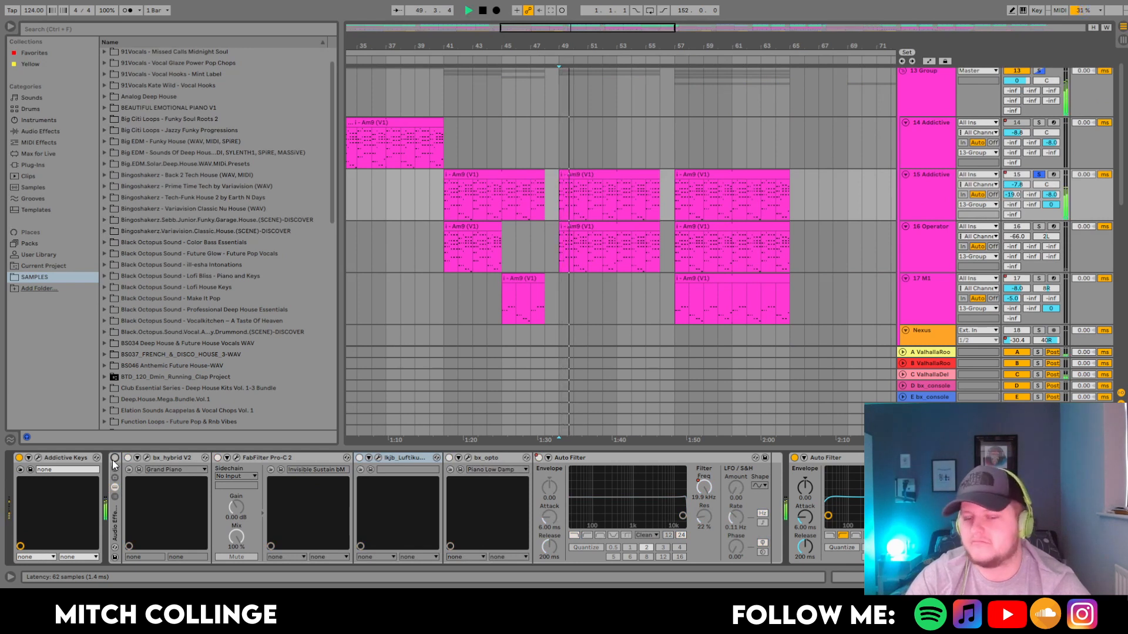
key(space)
click(114, 458)
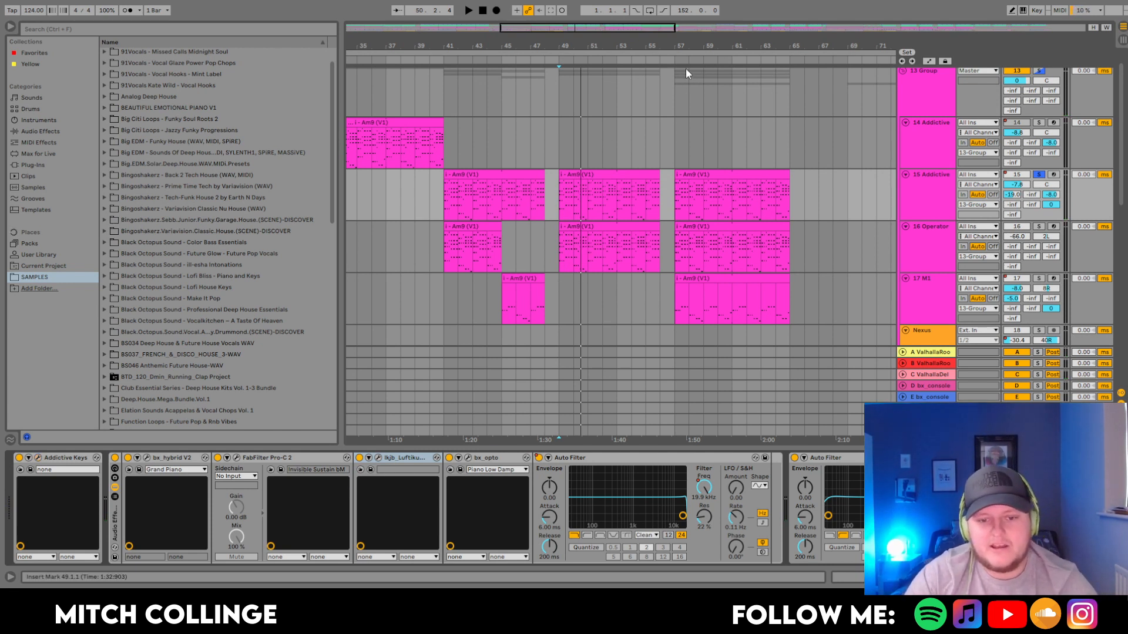
key(space)
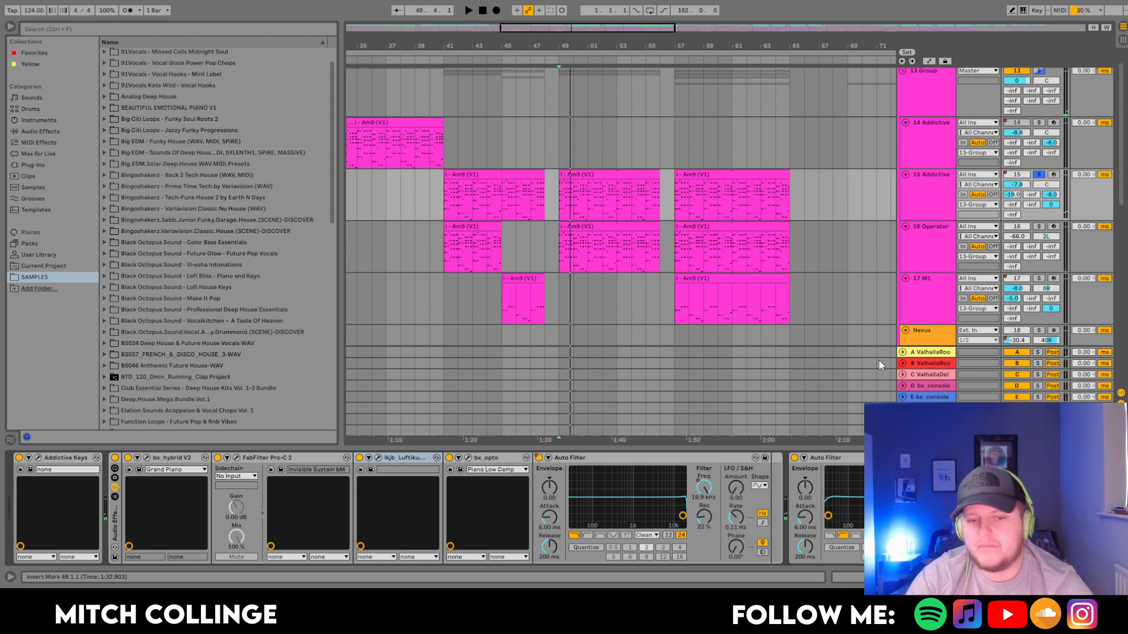
Solo the Operator layer on track 16, show its devices and play it from bar 49
click(1038, 226)
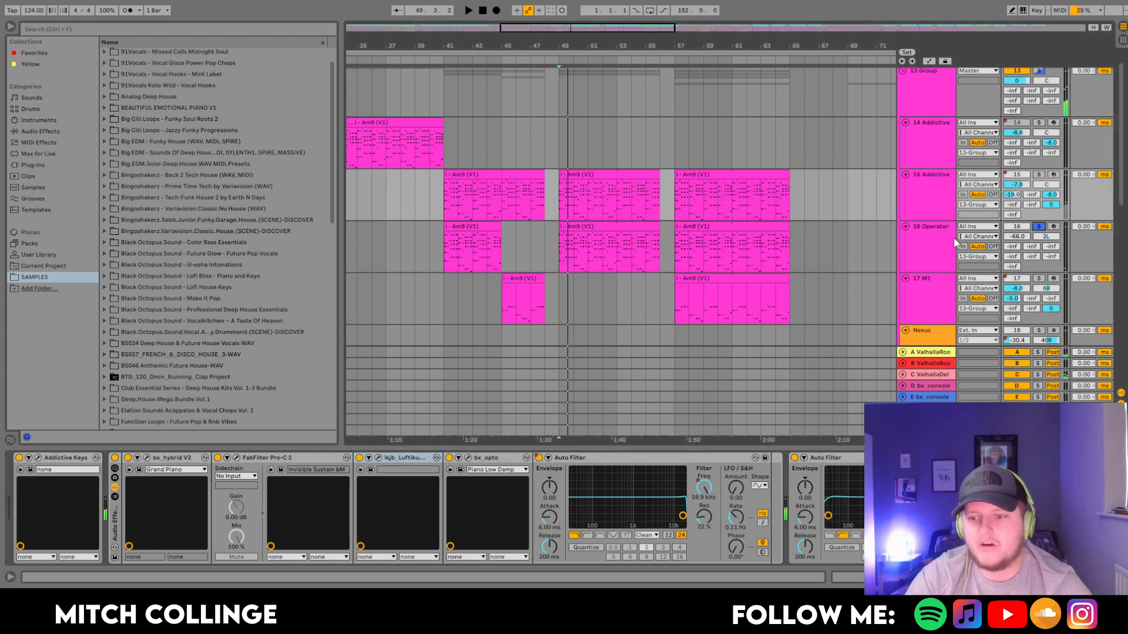
click(914, 258)
key(space)
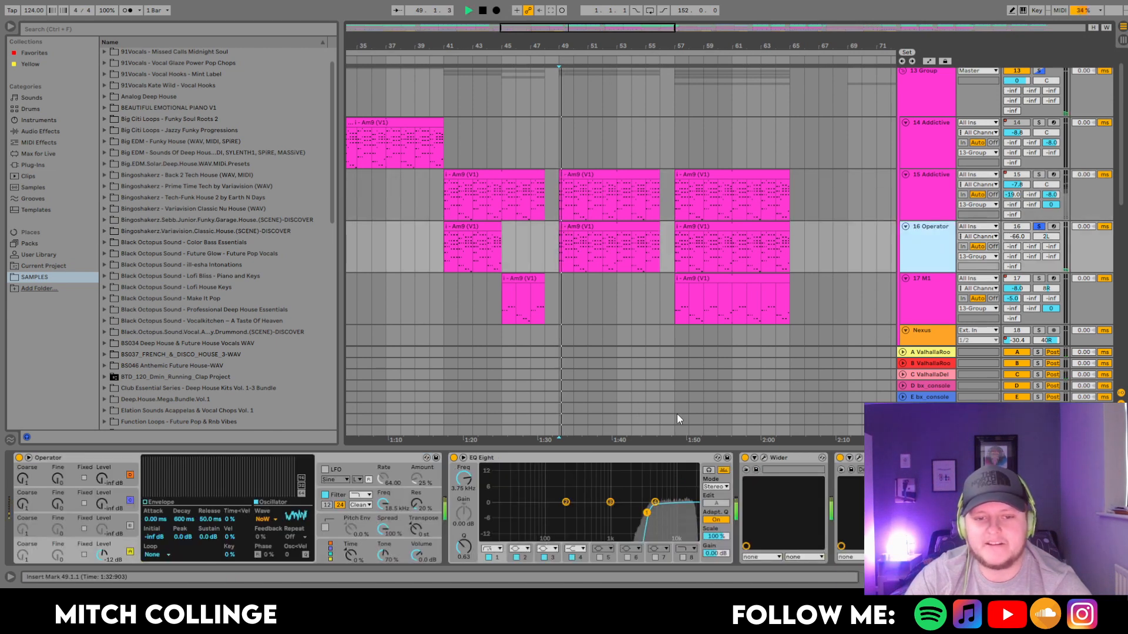
Unsolo the Operator layer, show the track 15 piano's devices and play the full mix from bar 49
key(space)
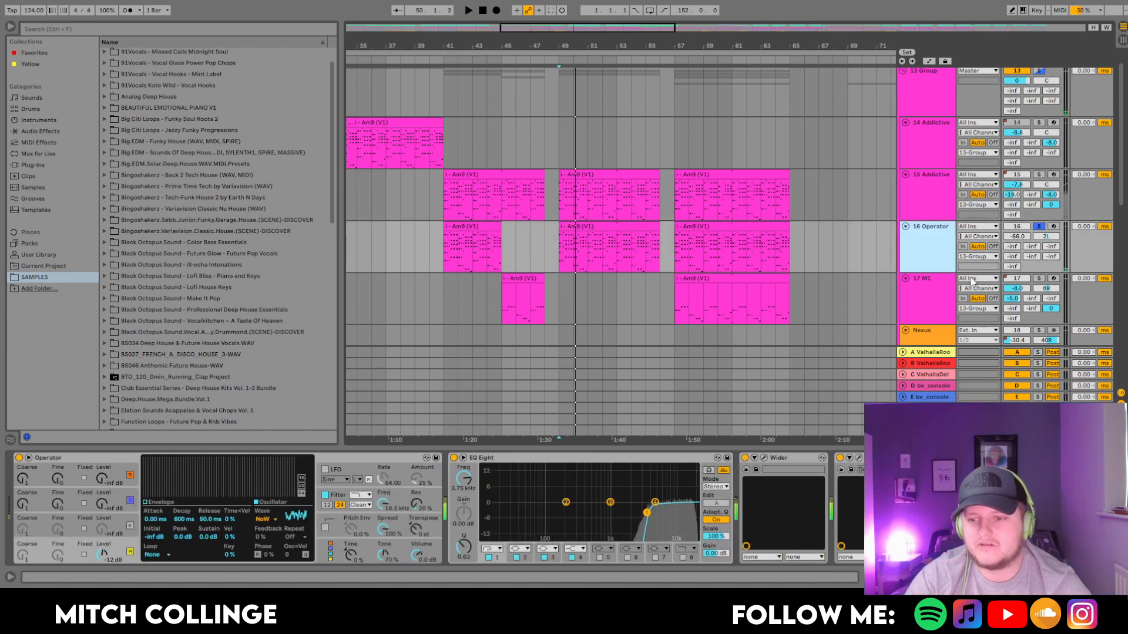
click(1038, 226)
key(space)
key(Up)
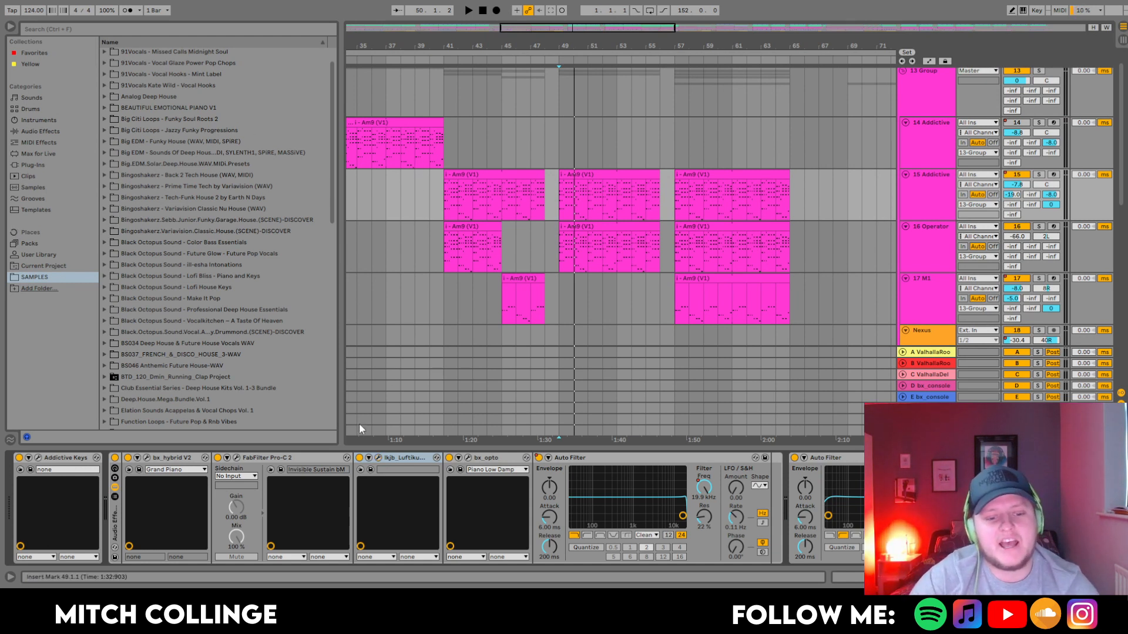
key(space)
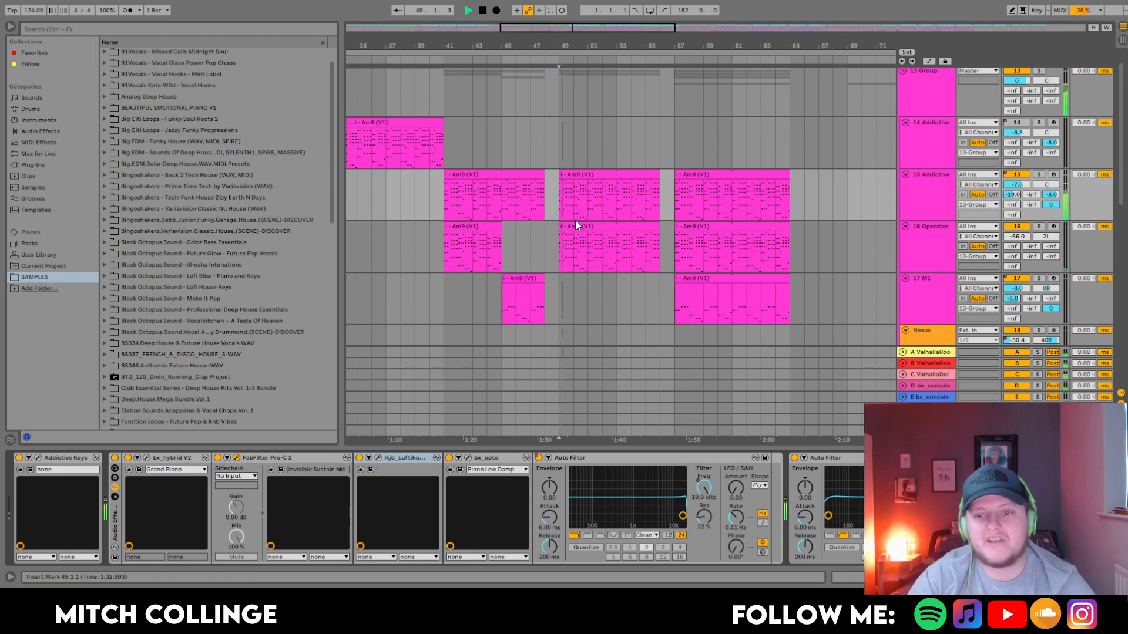
key(space)
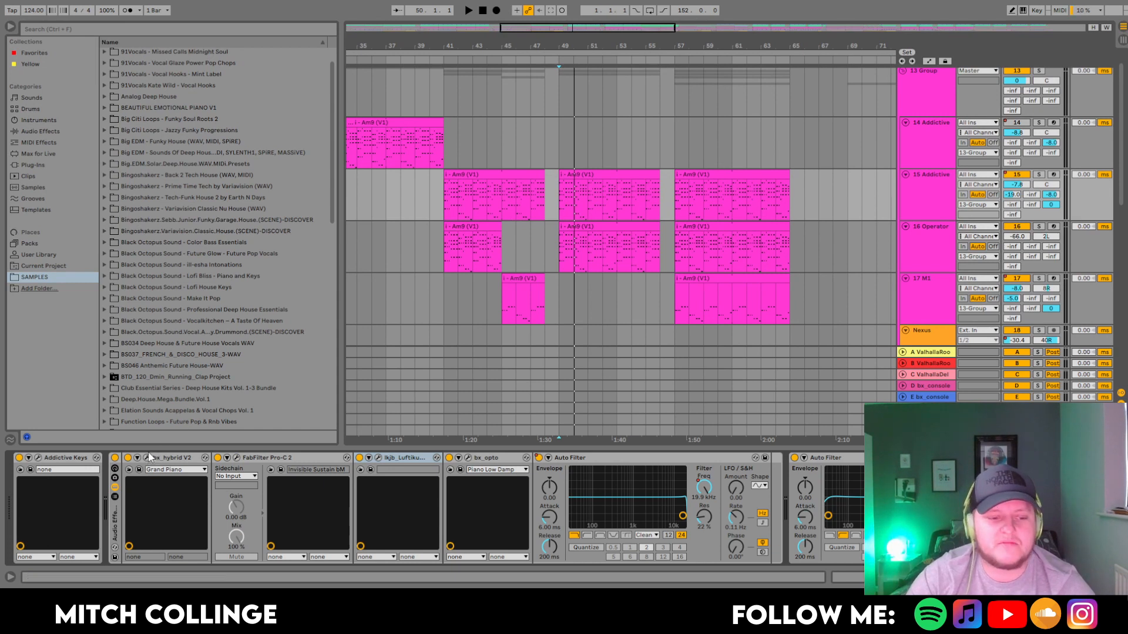
key(space)
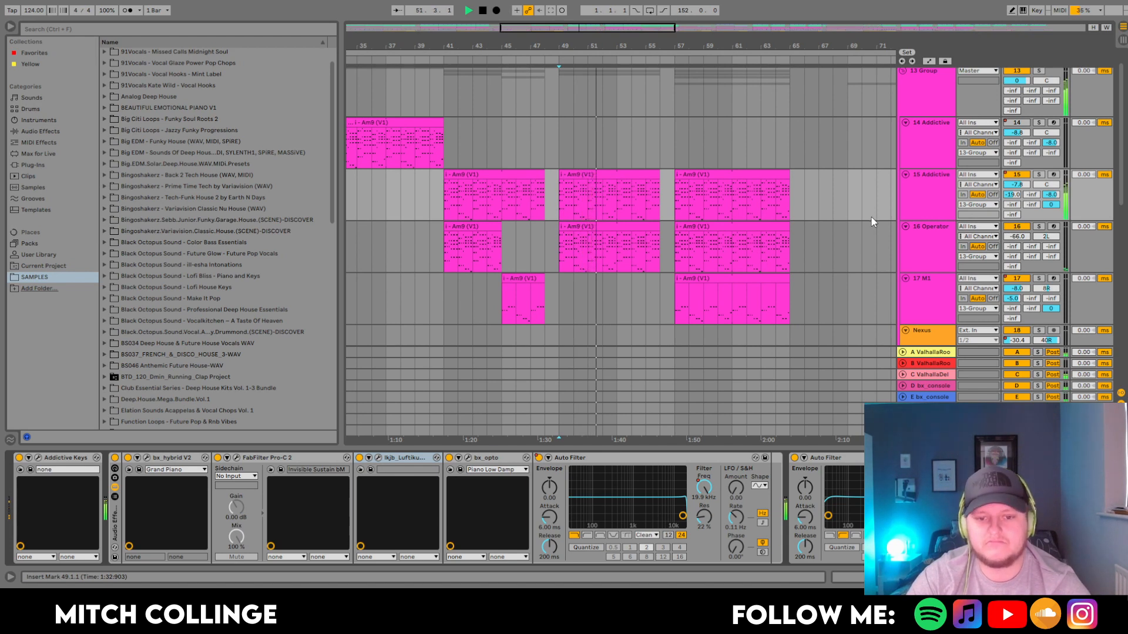
Expand 21 Group, solo the Serum bass on track 22, play it from bar 49 and show its devices
scroll(846, 232, down, 5)
key(space)
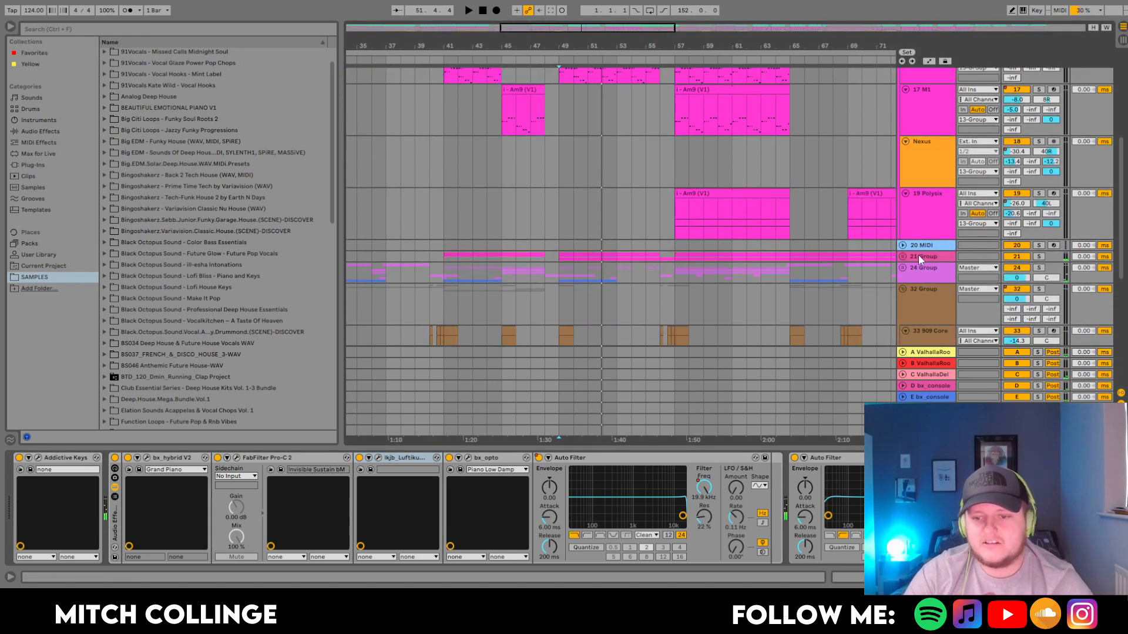
click(902, 256)
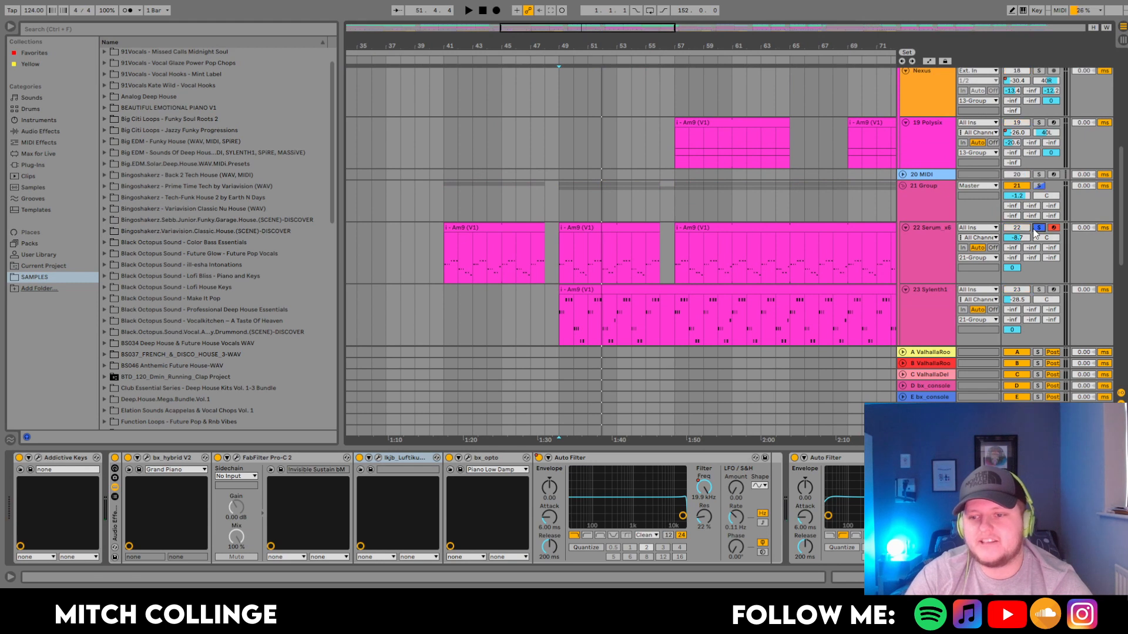
key(space)
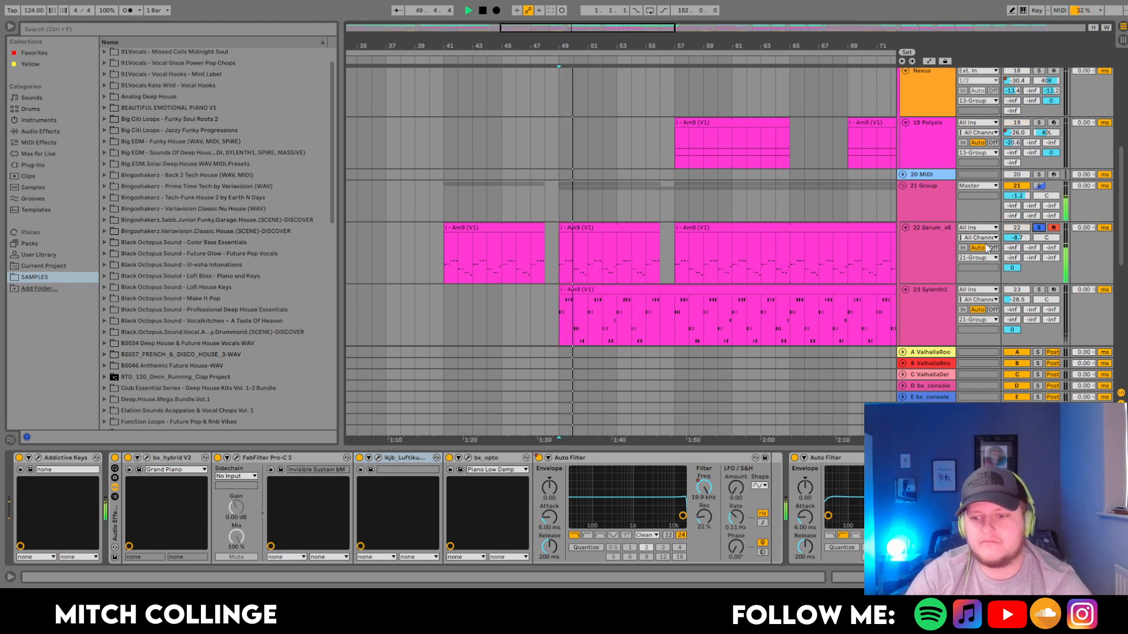
click(919, 251)
key(space)
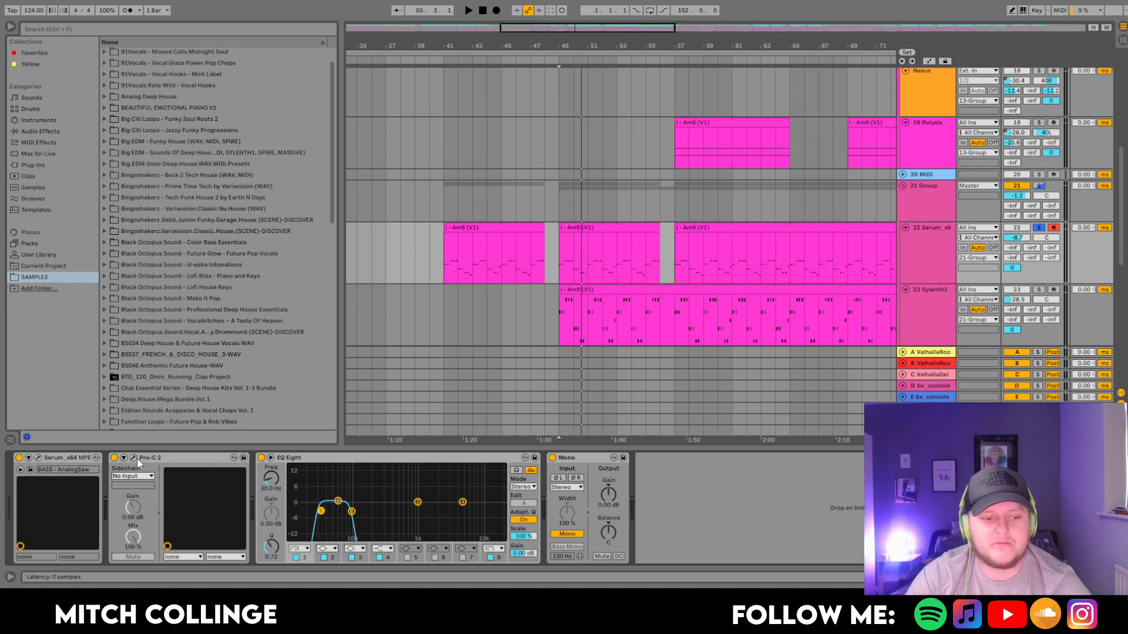
Compare the Serum bass with its EQ Eight switched on, bypassed and switched back on, playing from bar 49
key(space)
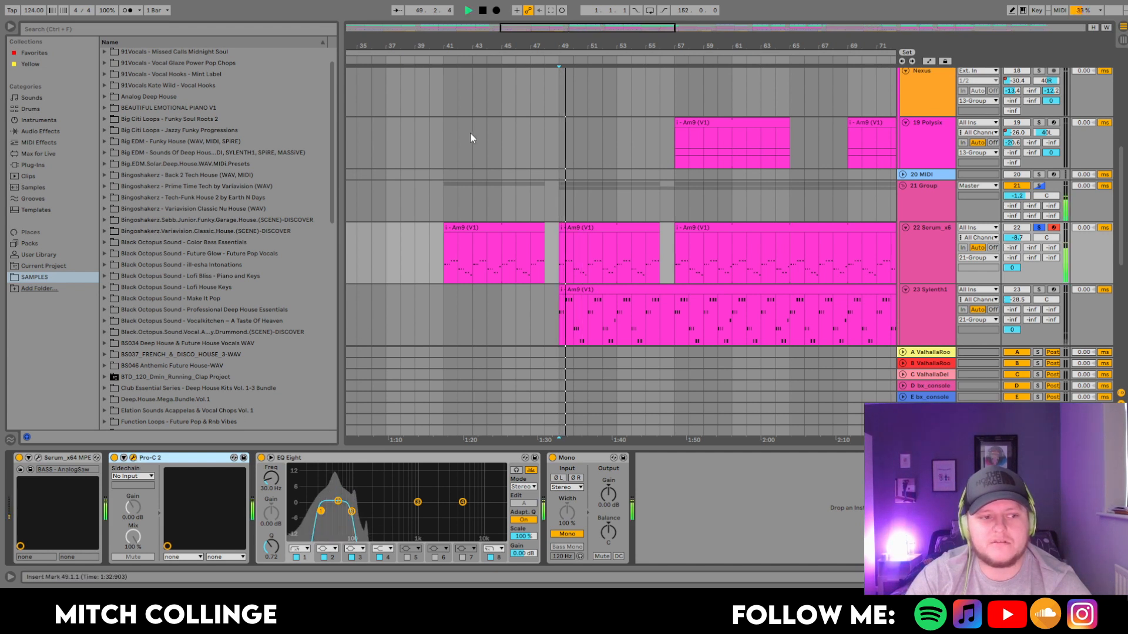
key(space)
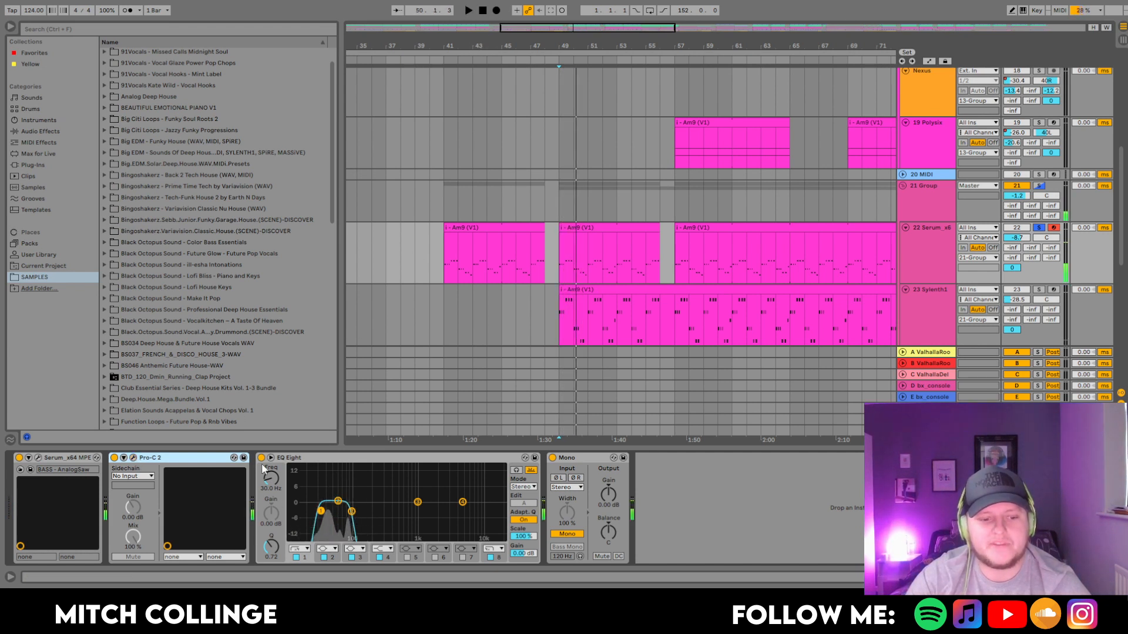
click(261, 458)
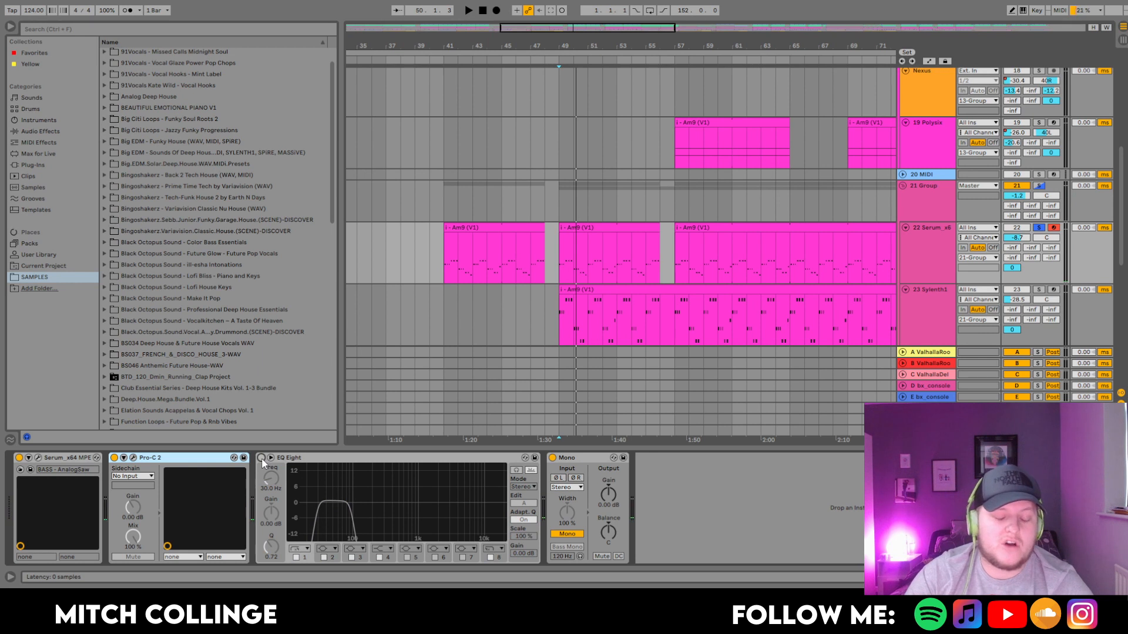
key(space)
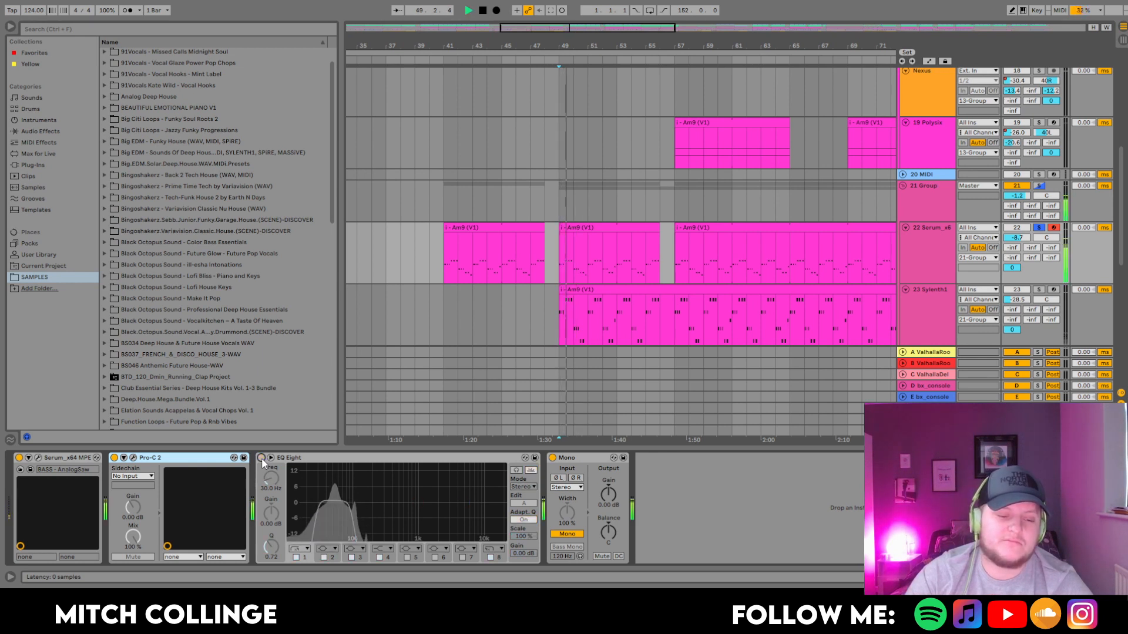
click(262, 458)
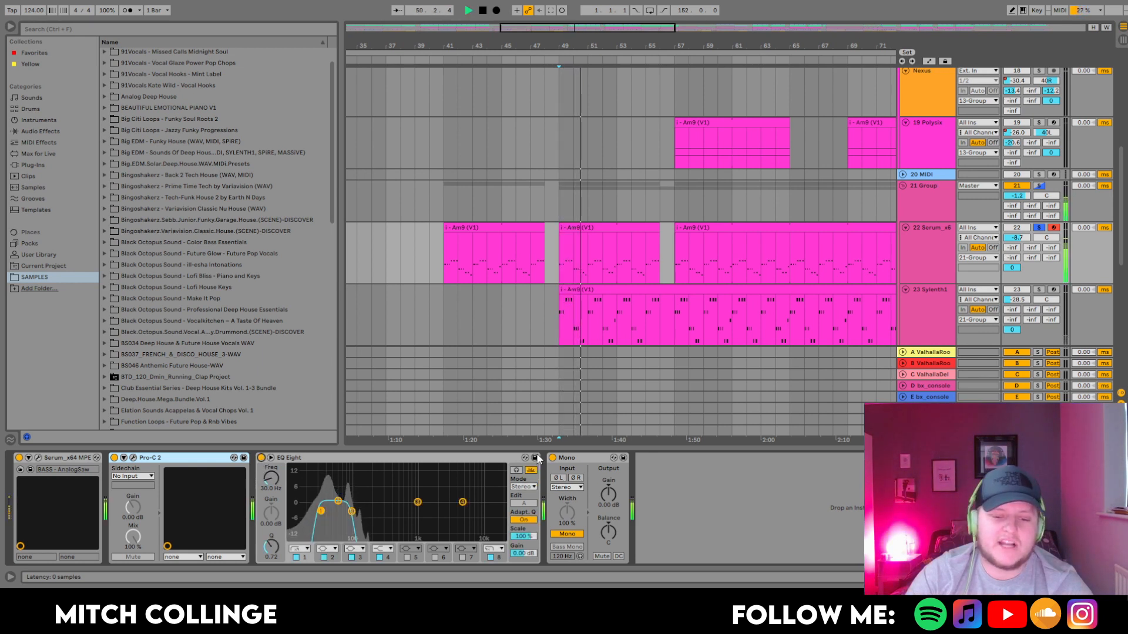
key(space)
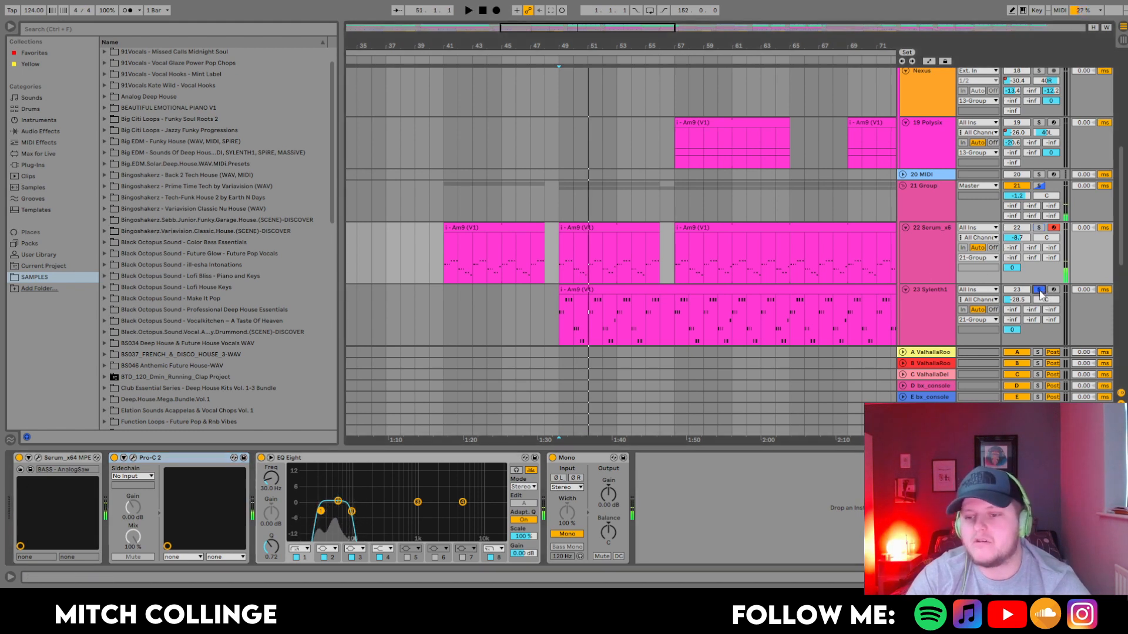
Show the device chain of the soloed Sylenth1 bass on track 23 and open its Pro-C 2 compressor during playback
click(933, 318)
click(395, 487)
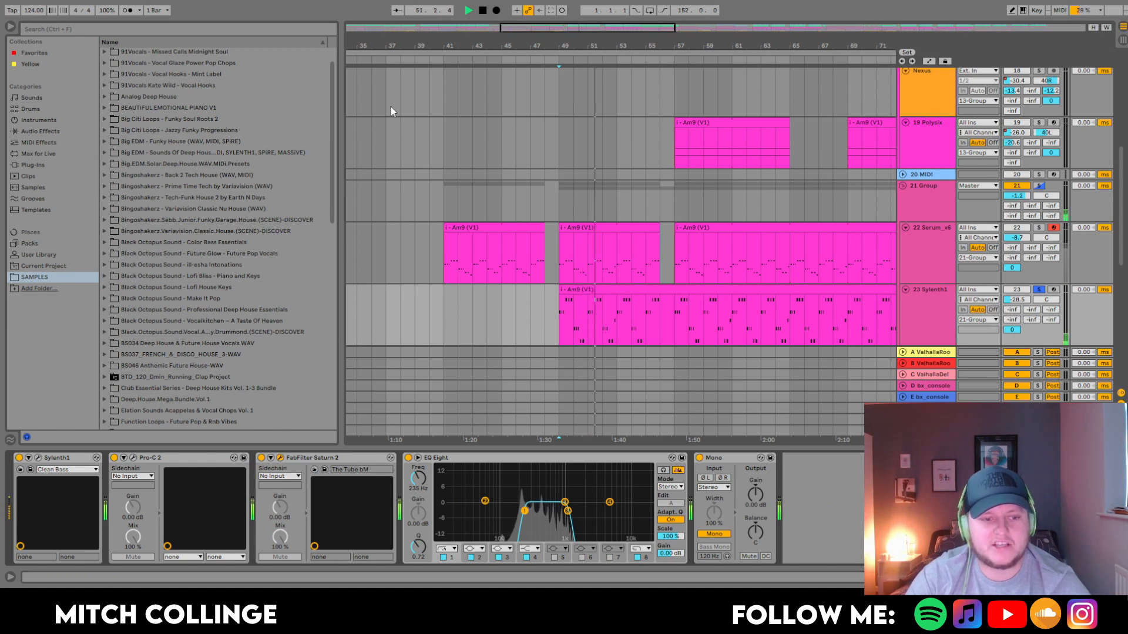
click(135, 457)
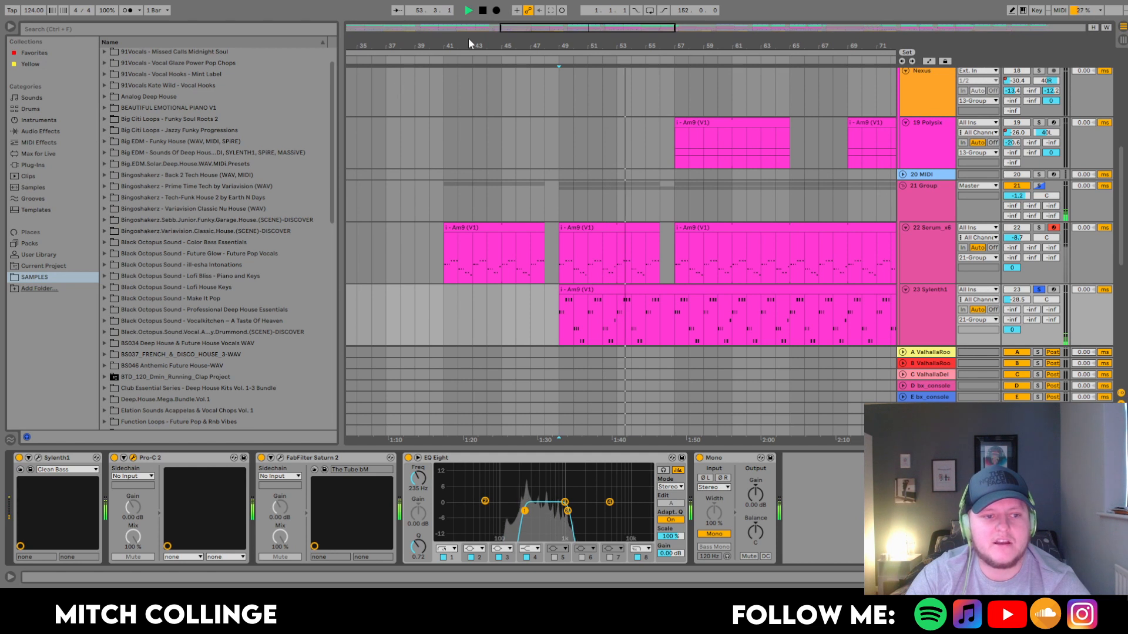
Compare the Sylenth1 bass with its EQ Eight bypassed and switched back on, ending with the track unsoloed
click(408, 458)
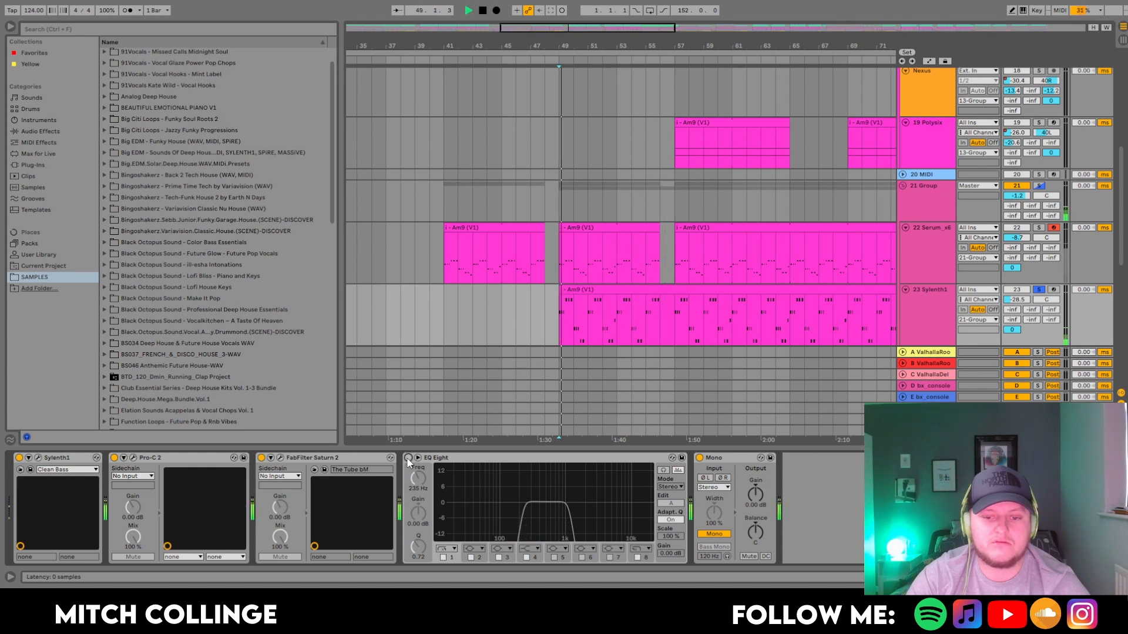
click(408, 459)
click(1039, 290)
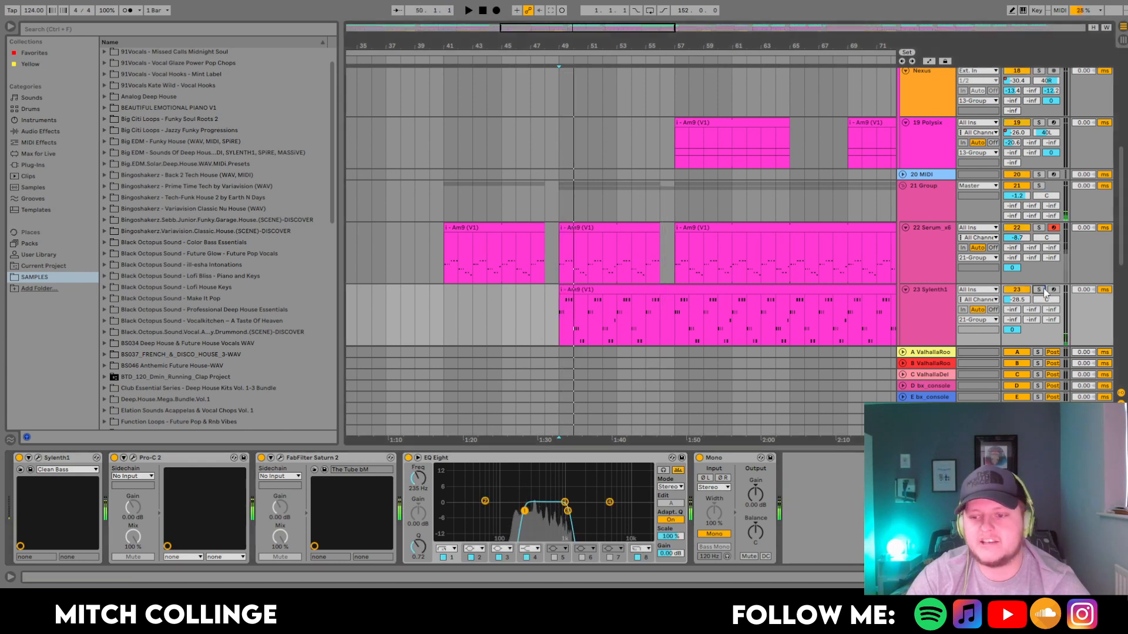
Hide the device view, solo 24 Group during playback and expand it to show its vocal tracks
click(1120, 577)
key(space)
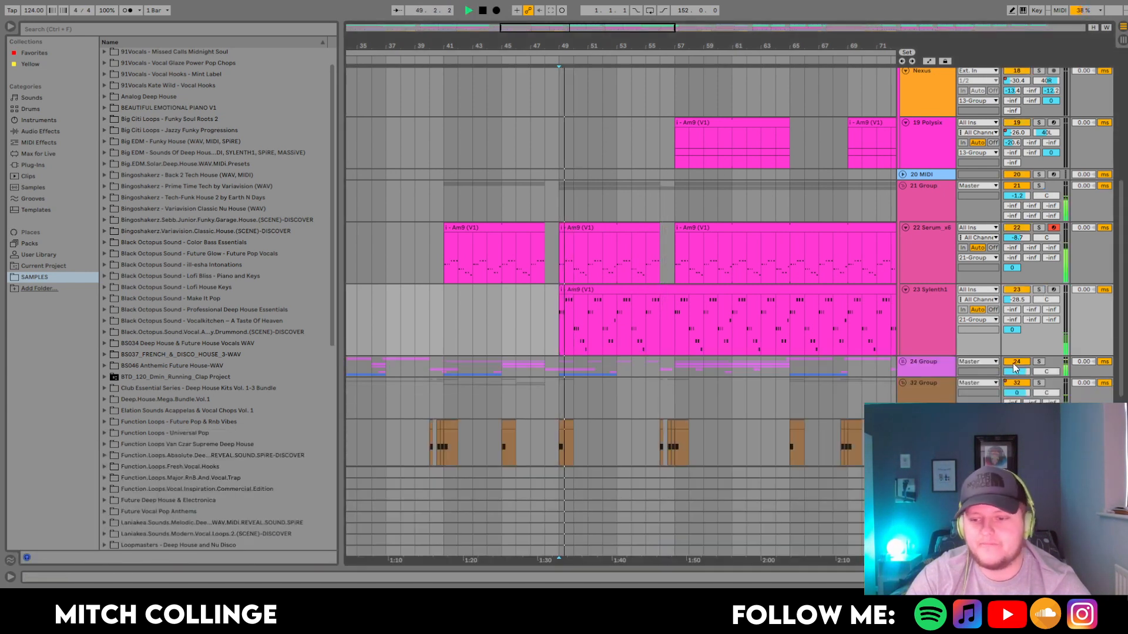
click(1038, 361)
key(space)
click(902, 361)
Solo the DDH vocal on track 26, play it from bar 49 and unsolo it
scroll(674, 320, down, 4)
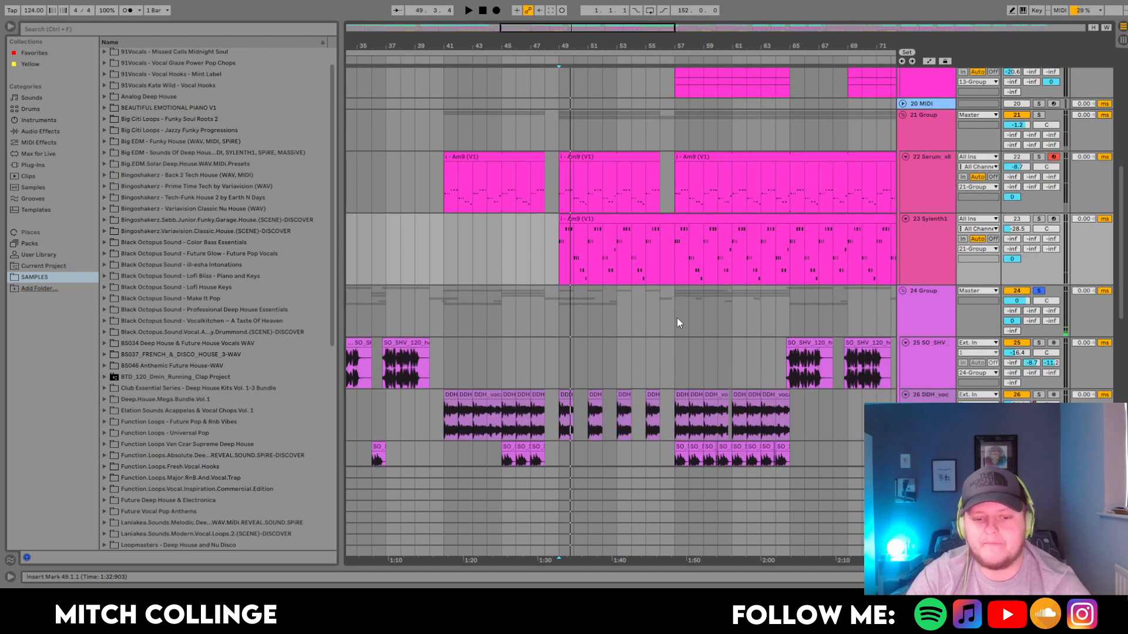
scroll(994, 364, down, 1)
click(1039, 324)
key(space)
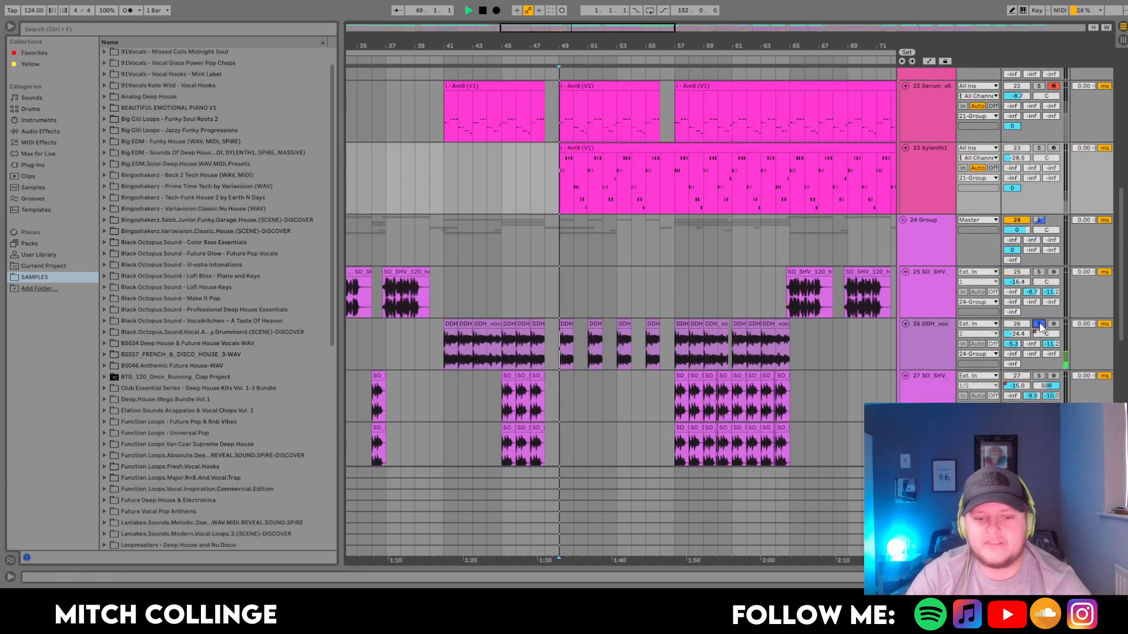
click(1038, 325)
key(space)
Solo the vocal hook on track 29, play its clip from bar 48, then replay it unsoloed with the full mix
scroll(791, 322, down, 4)
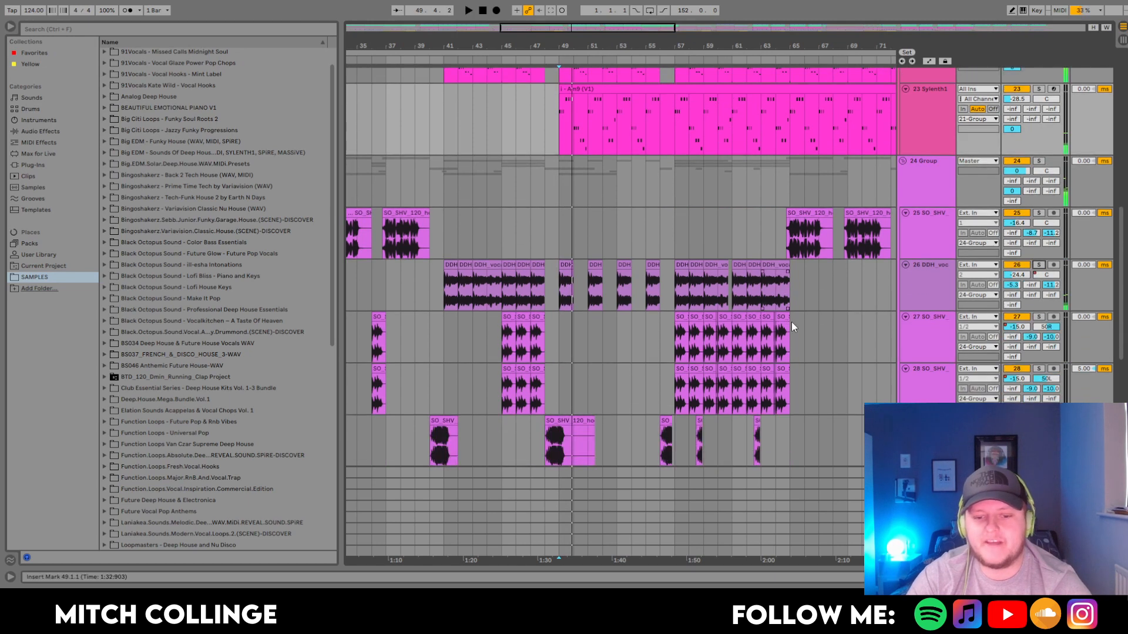
click(1039, 373)
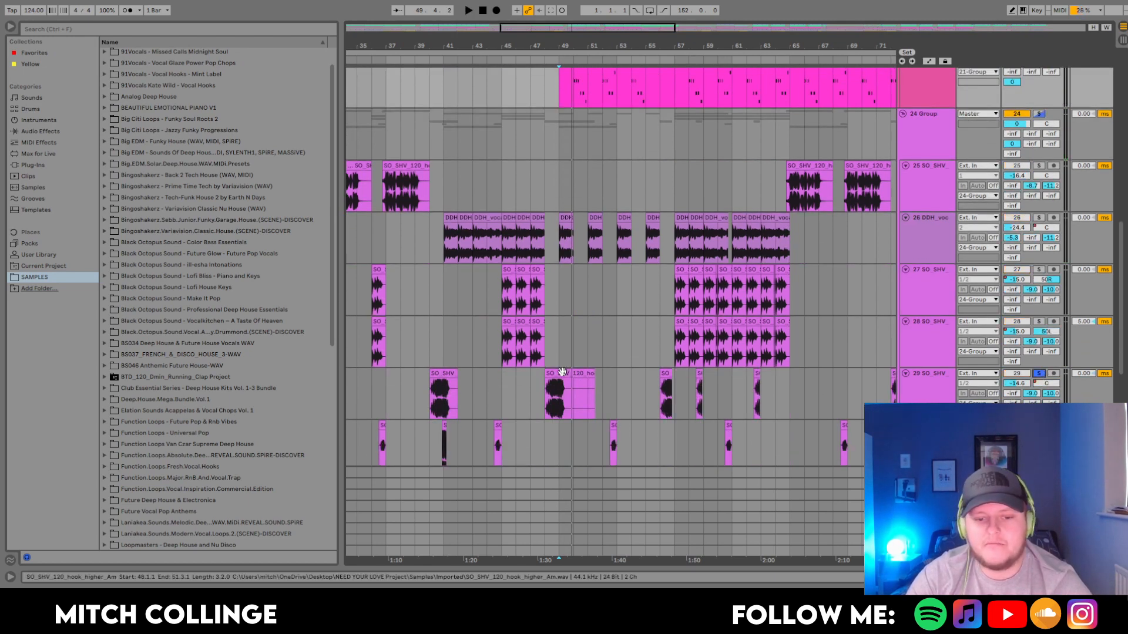
click(564, 374)
key(space)
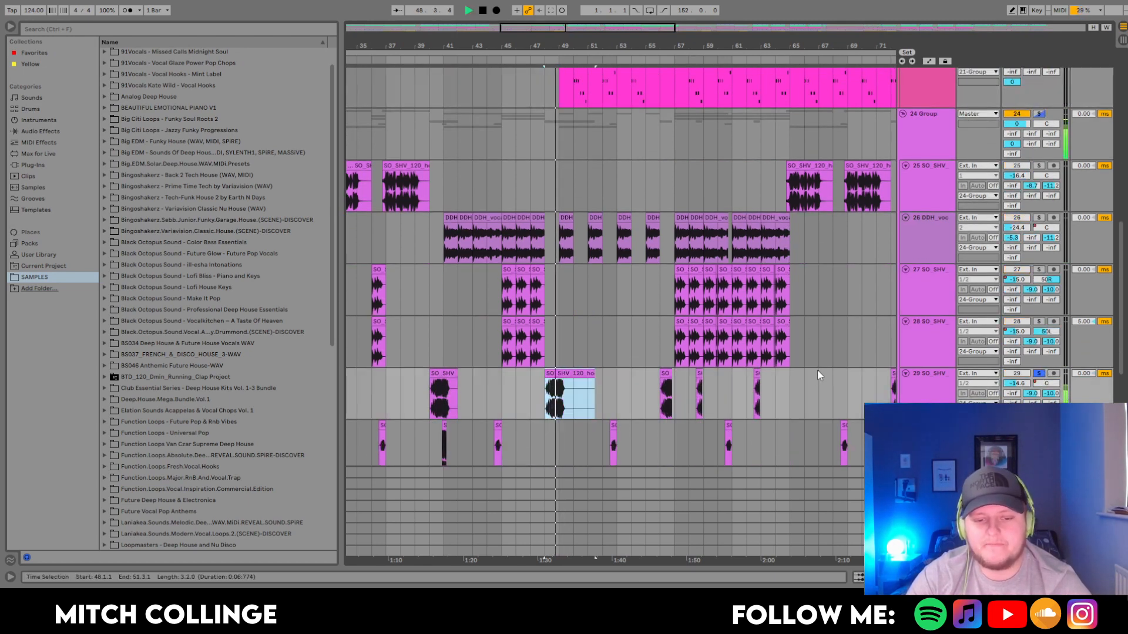
key(space)
click(1039, 373)
key(space)
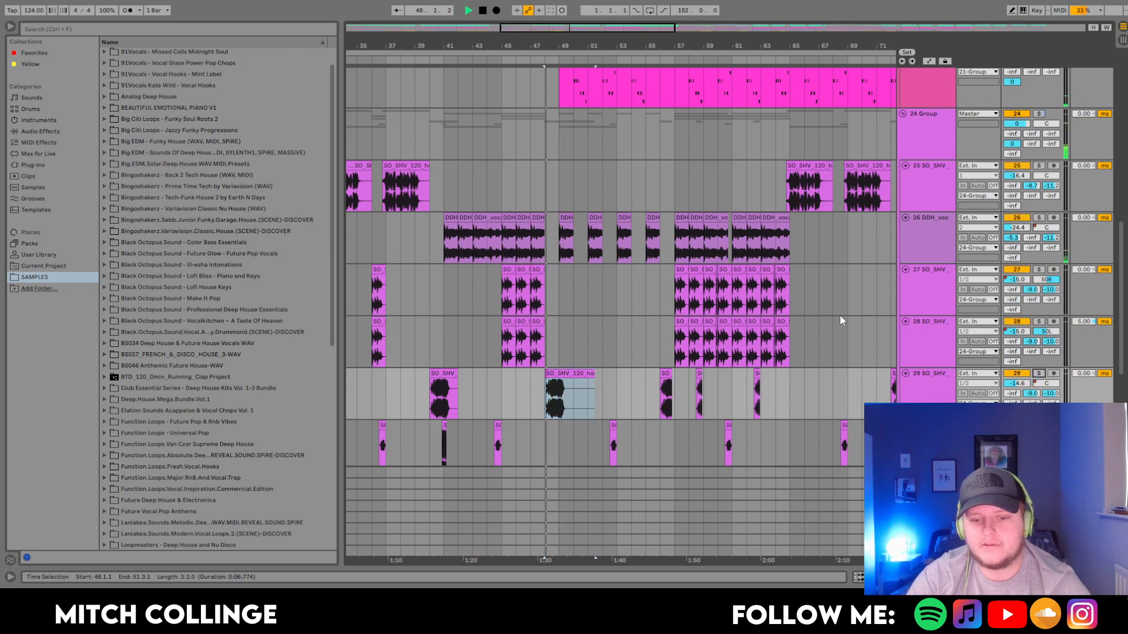
key(space)
Return the insert marker to bar 49 on 24 Group and show the group's device chain
click(934, 203)
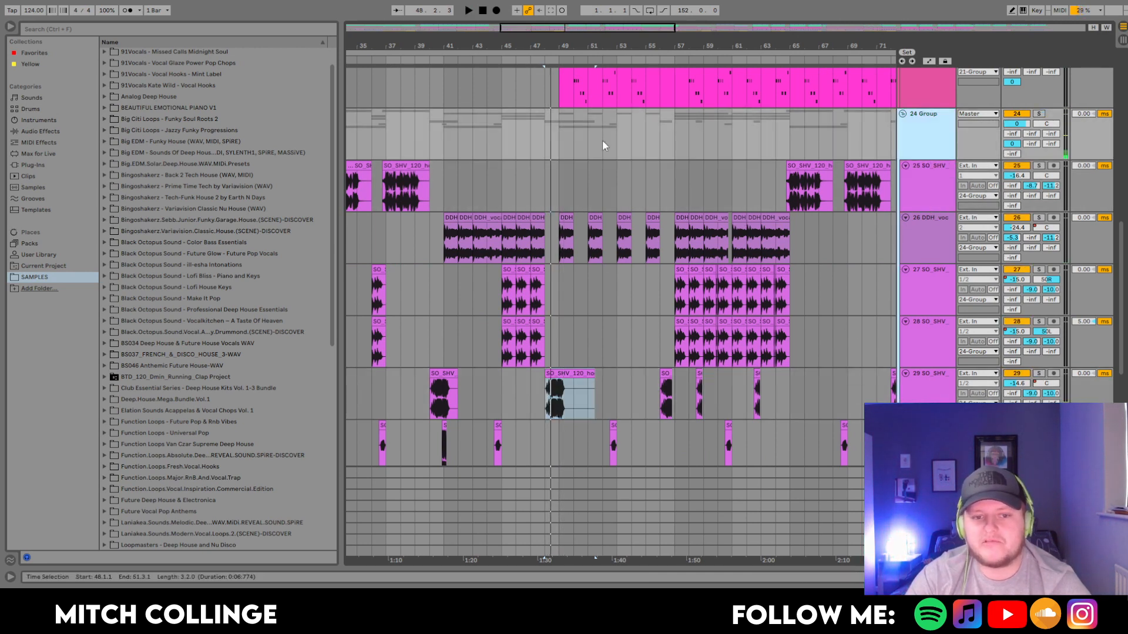
click(557, 143)
double_click(929, 121)
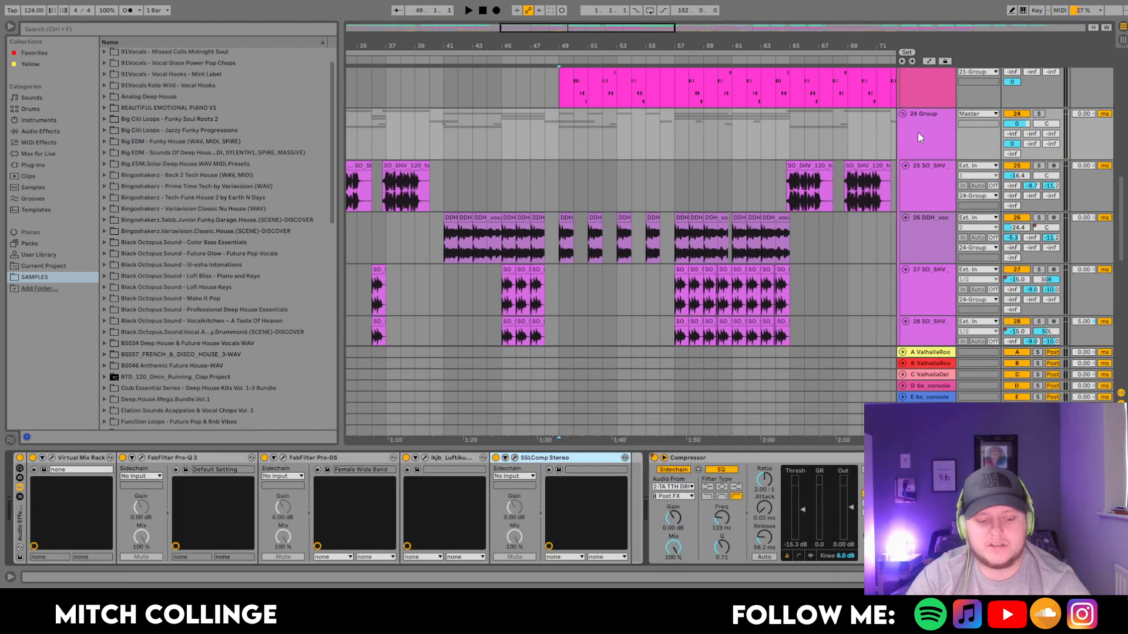
Display 24 Group's automation for the Compressor's Device On parameter and hide the automation lanes again
key(a)
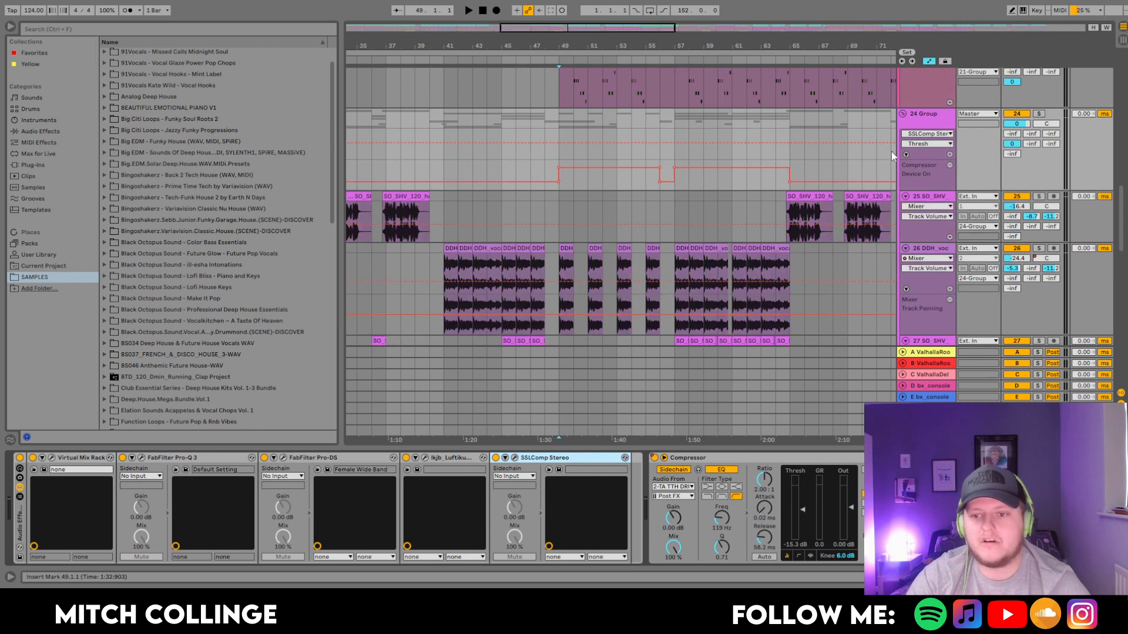
click(928, 135)
click(941, 214)
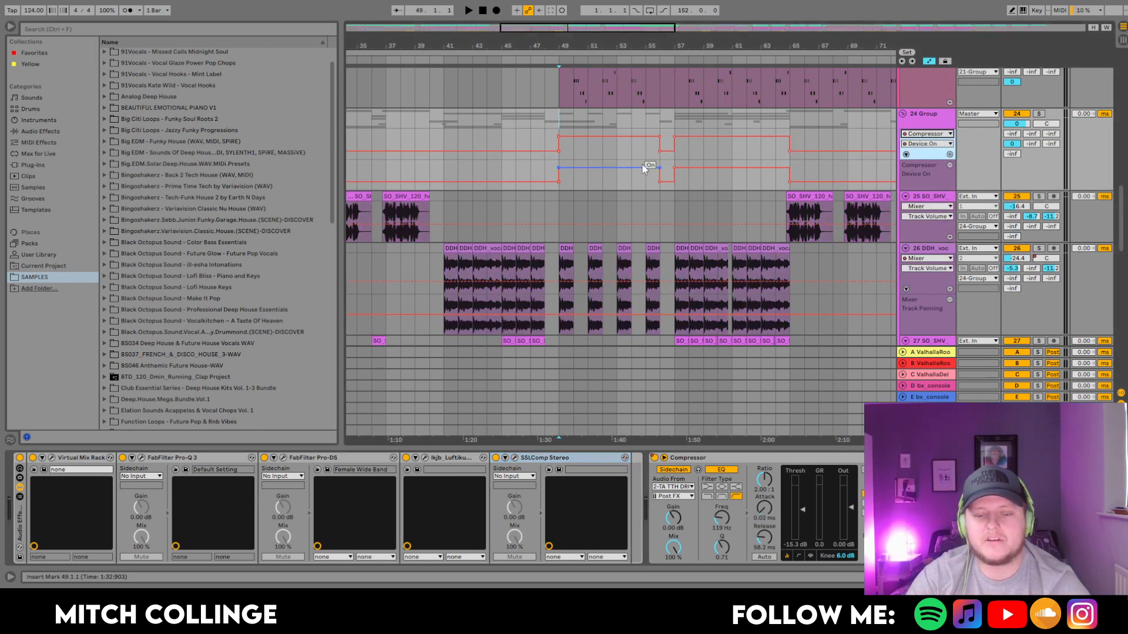
key(a)
Solo the SO_SHV riff on track 31, play its clip from bar 49 with its devices shown, and unsolo it
key(space)
scroll(657, 165, down, 5)
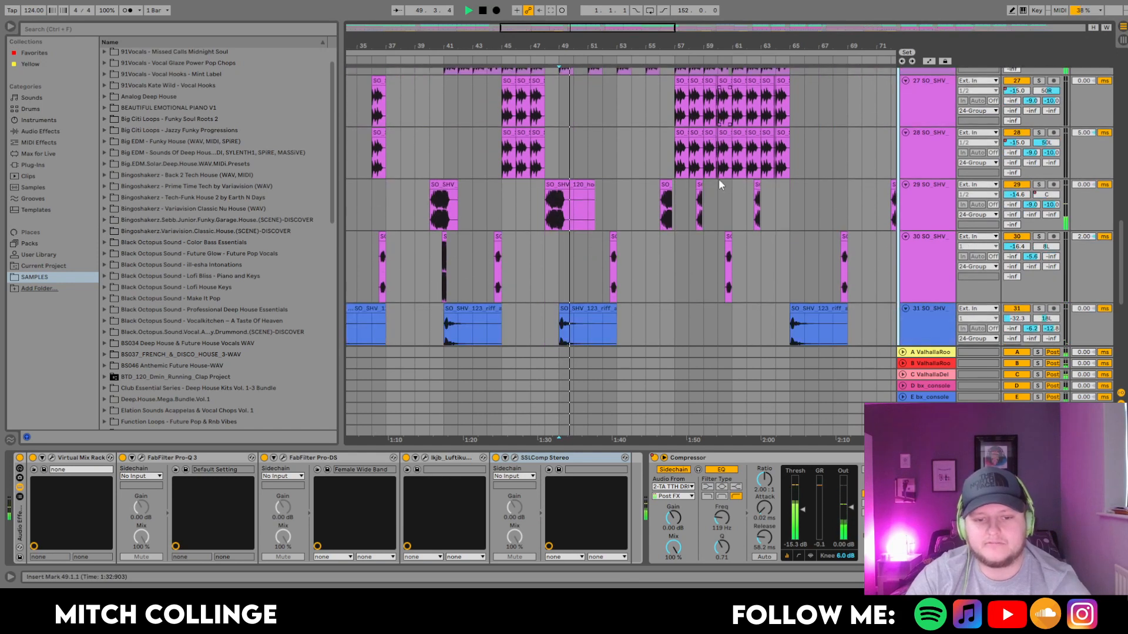
scroll(720, 183, down, 2)
click(1038, 273)
key(space)
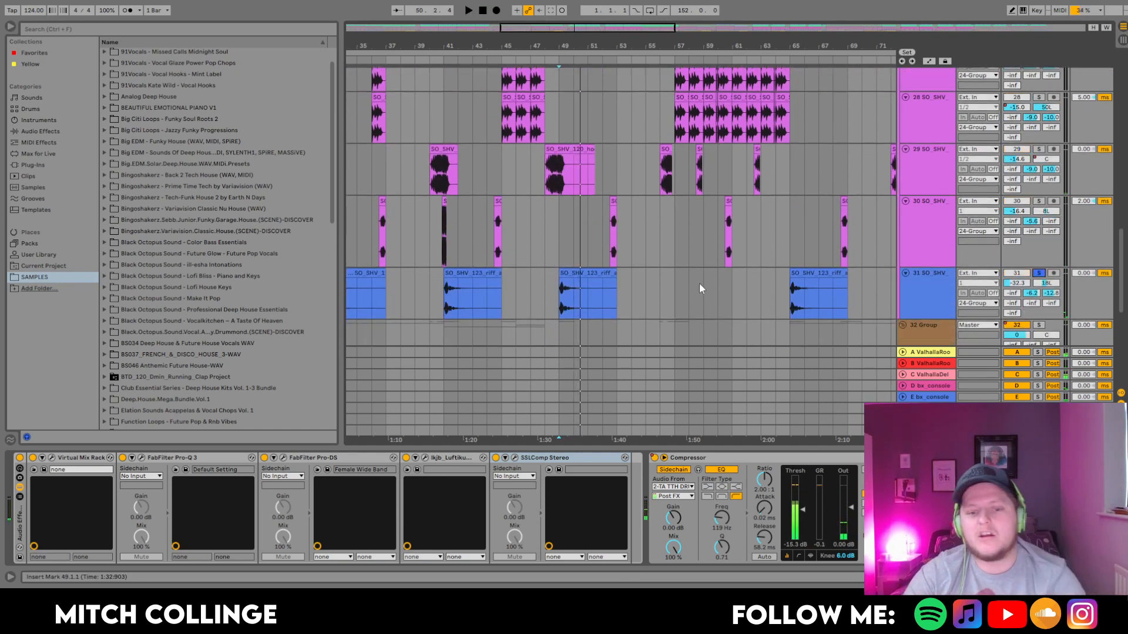
click(575, 272)
key(space)
click(1038, 273)
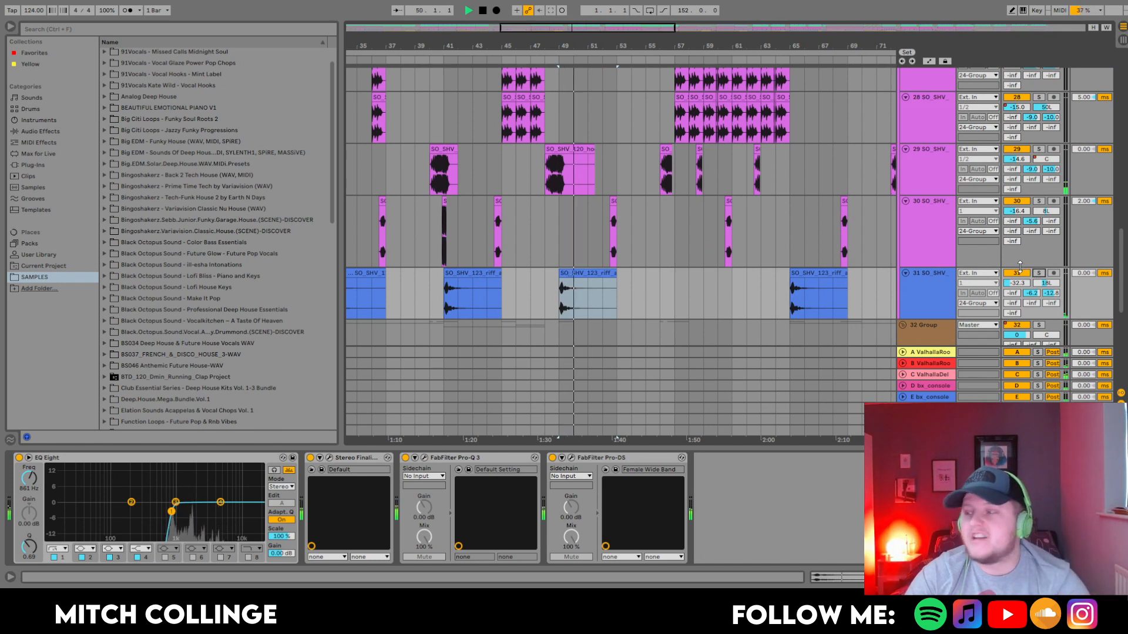
Stop playback, hide the device chain, and solo the 33 909 Core track to audition its clip at bar 49
scroll(765, 367, down, 3)
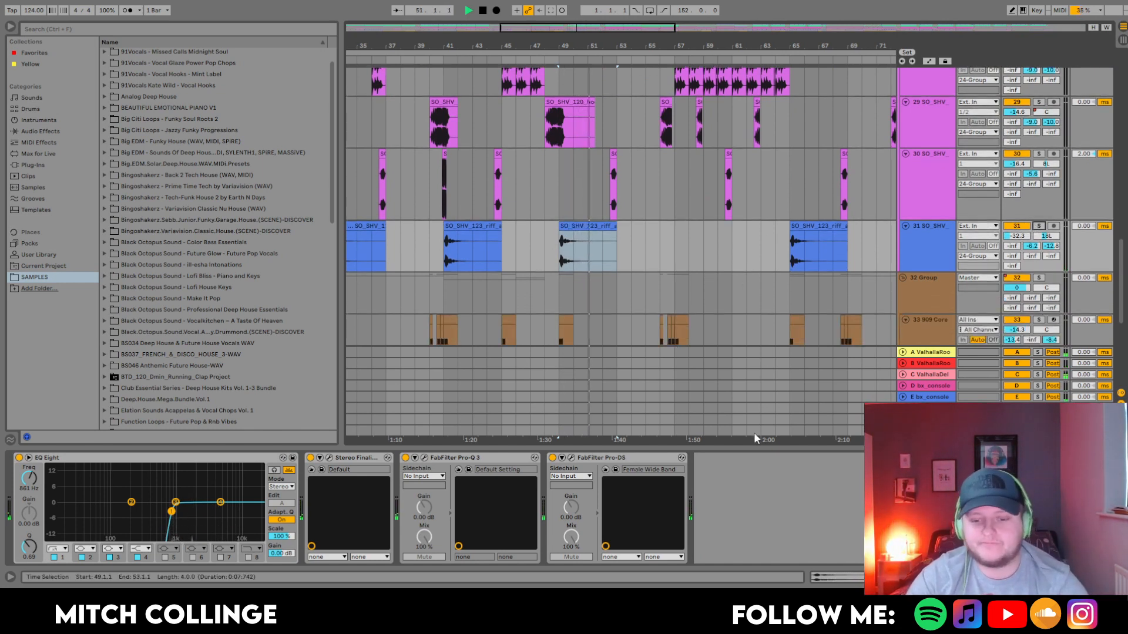
key(ctrl+alt+l)
key(space)
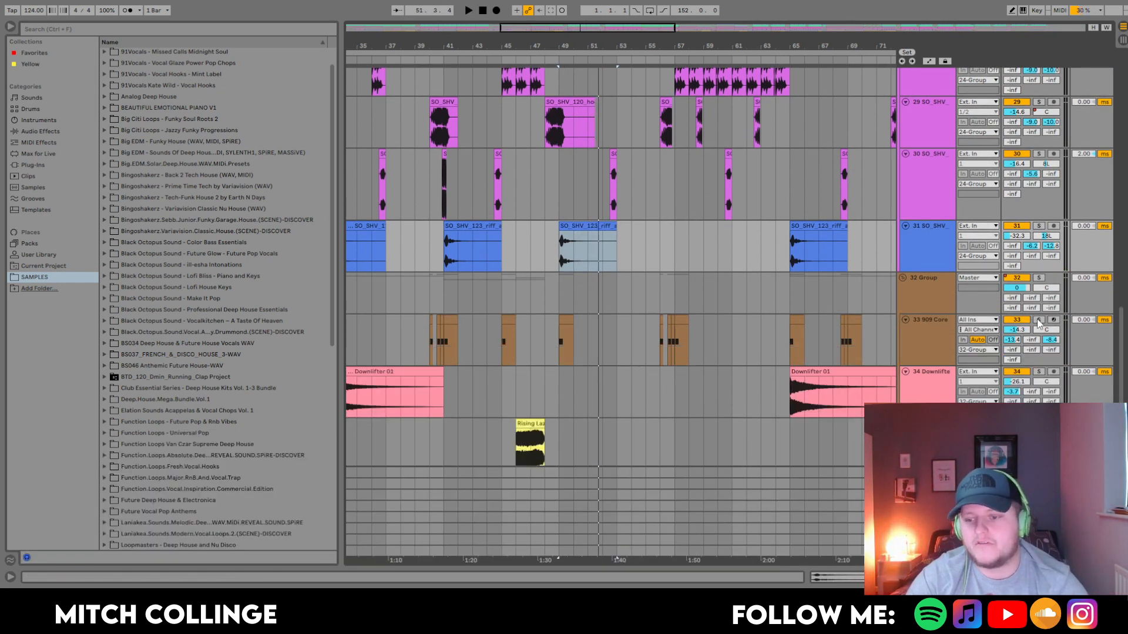
click(1038, 321)
click(561, 328)
scroll(646, 300, down, 6)
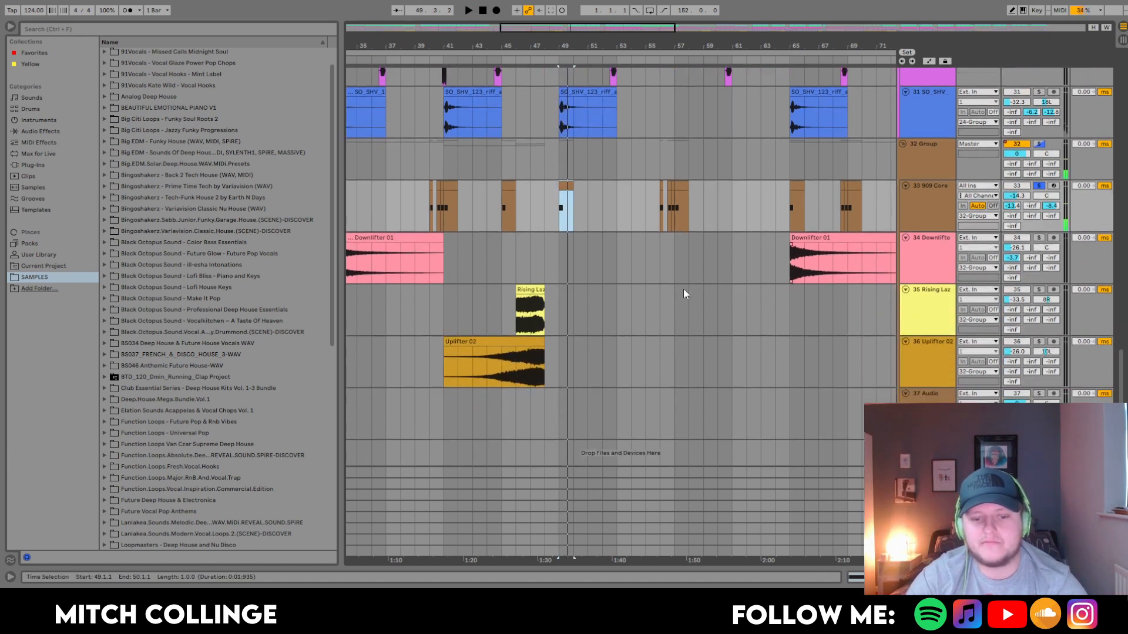
Solo the 35 Rising Laz and 36 Uplifter 02 effects, play them from bar 46, then replay them unsoloed with the full mix
drag(516, 258, 790, 259)
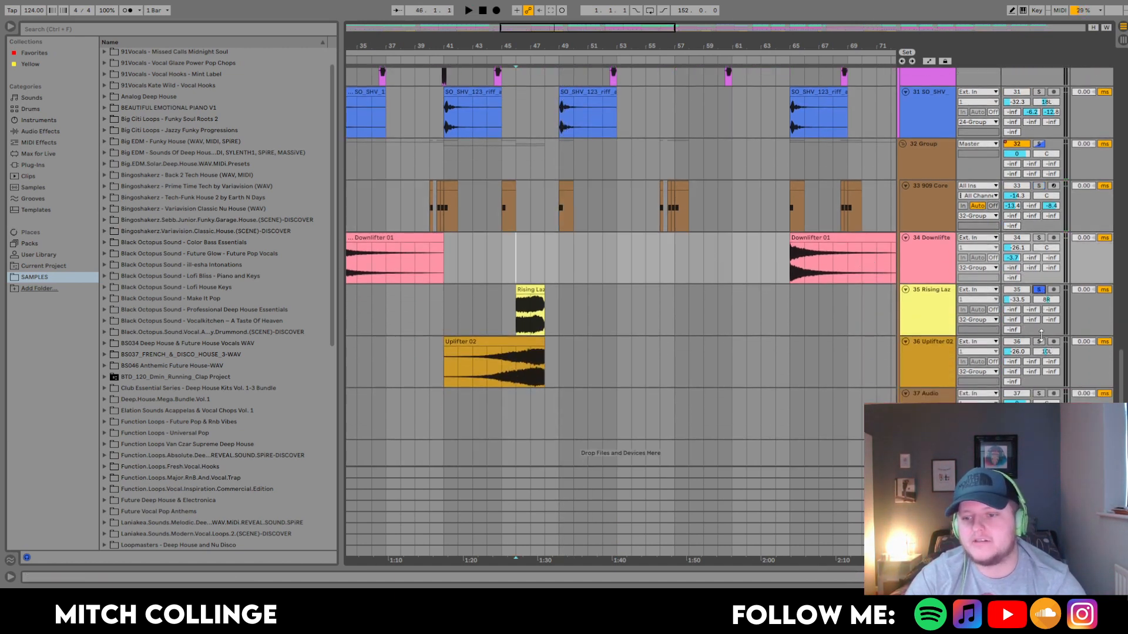
key(space)
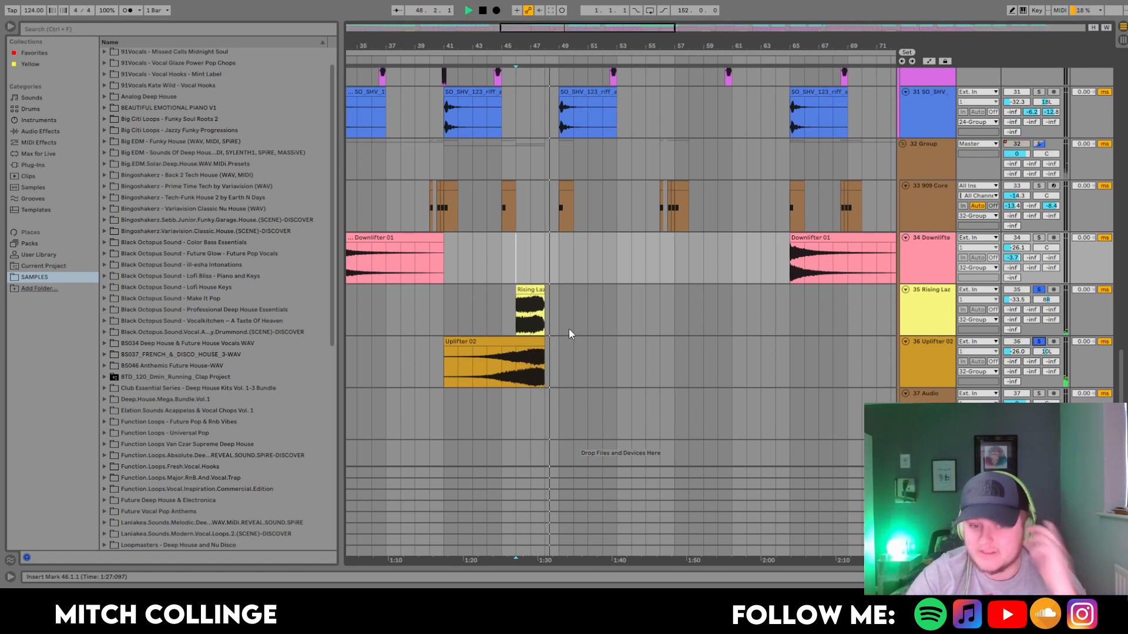
click(1038, 289)
key(space)
key(space)
scroll(732, 244, up, 8)
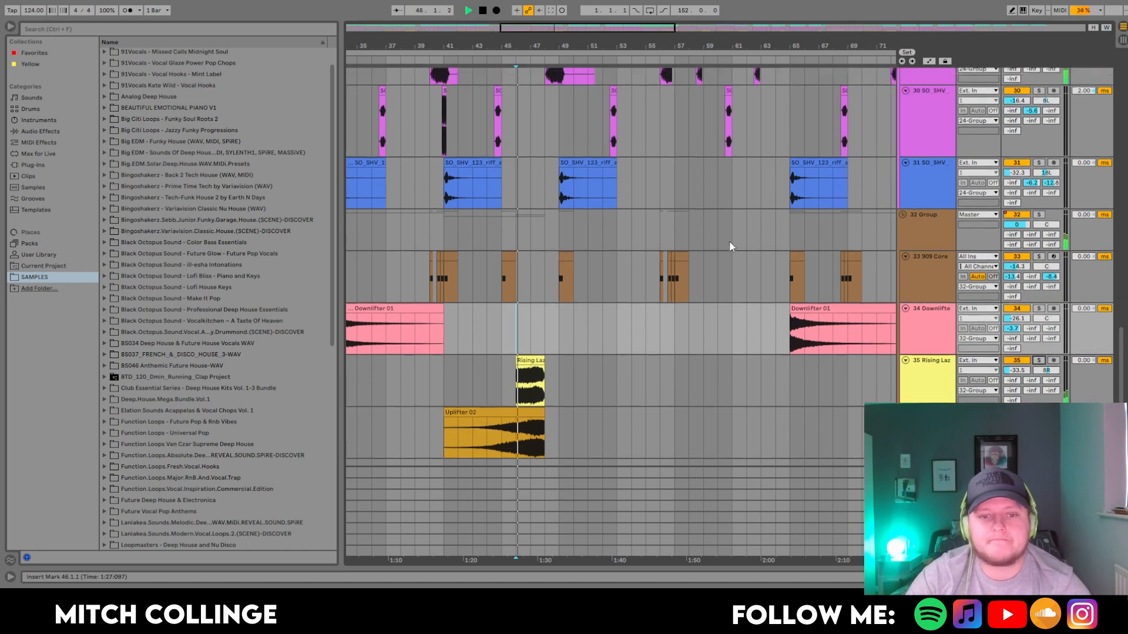
Solo the vocal chops on tracks 27 and 28, play them from bar 45, then replay them unsoloed with the full mix
click(1038, 182)
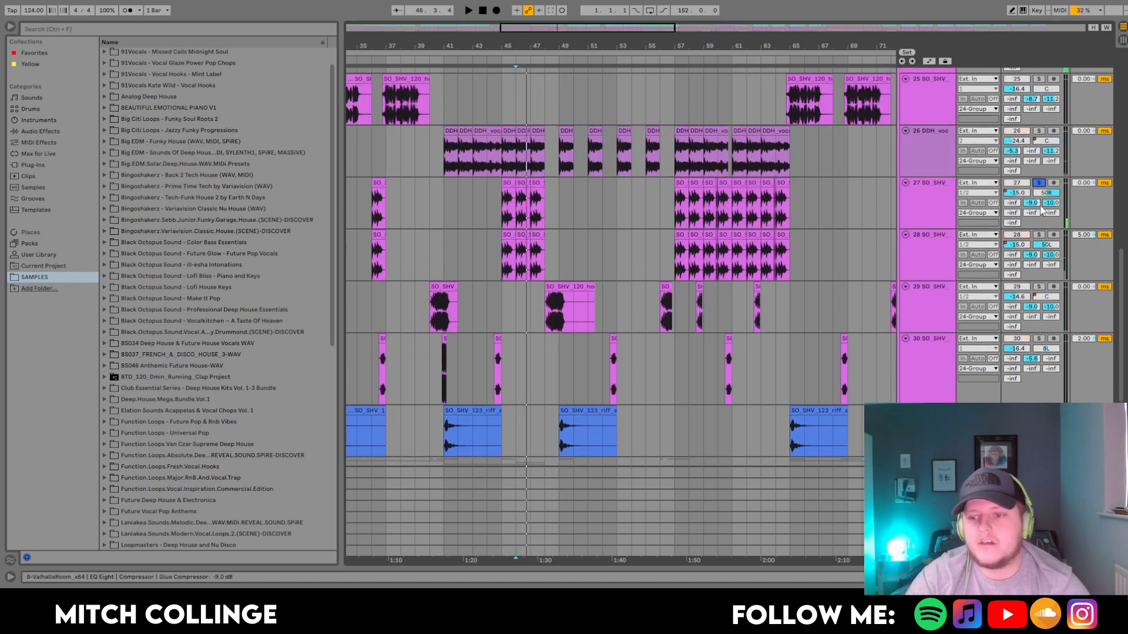
click(1038, 234)
click(505, 186)
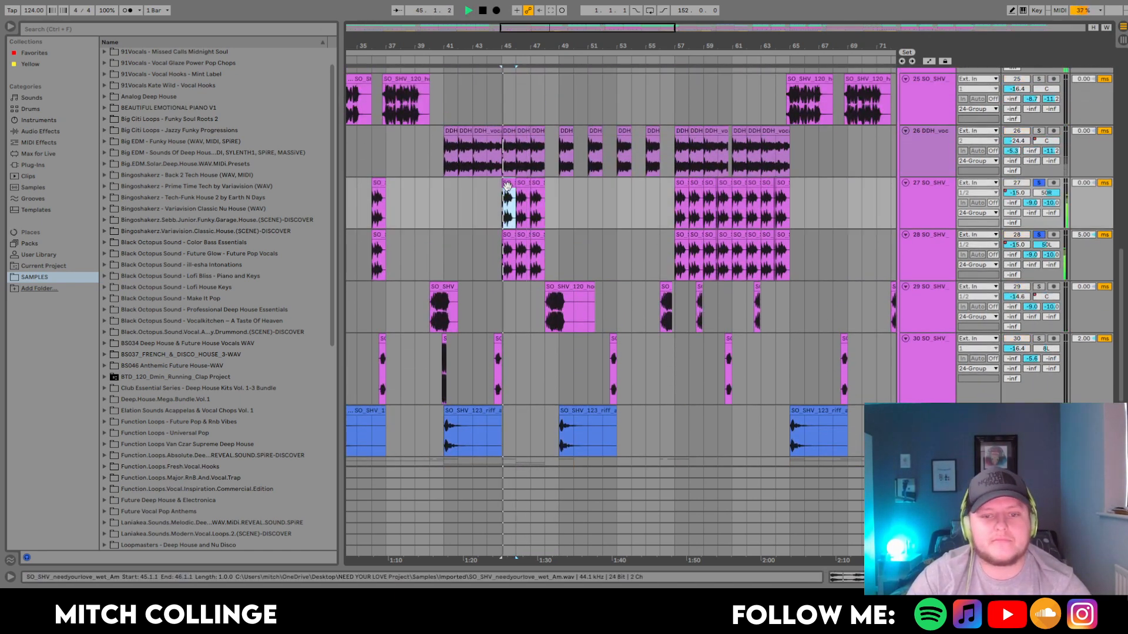
key(space)
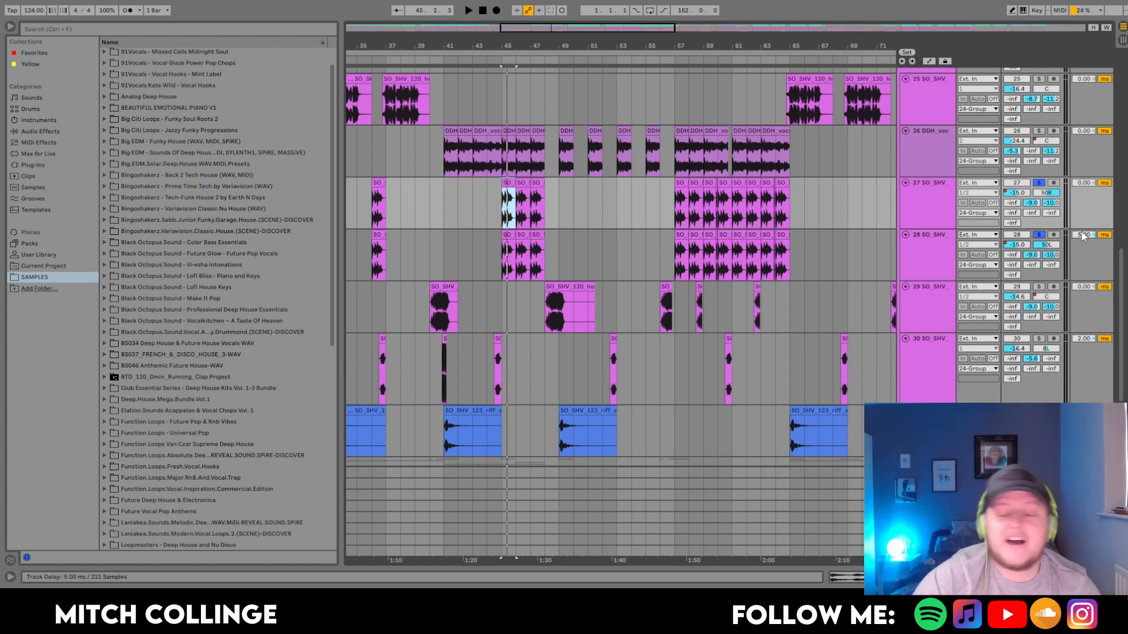
click(1039, 235)
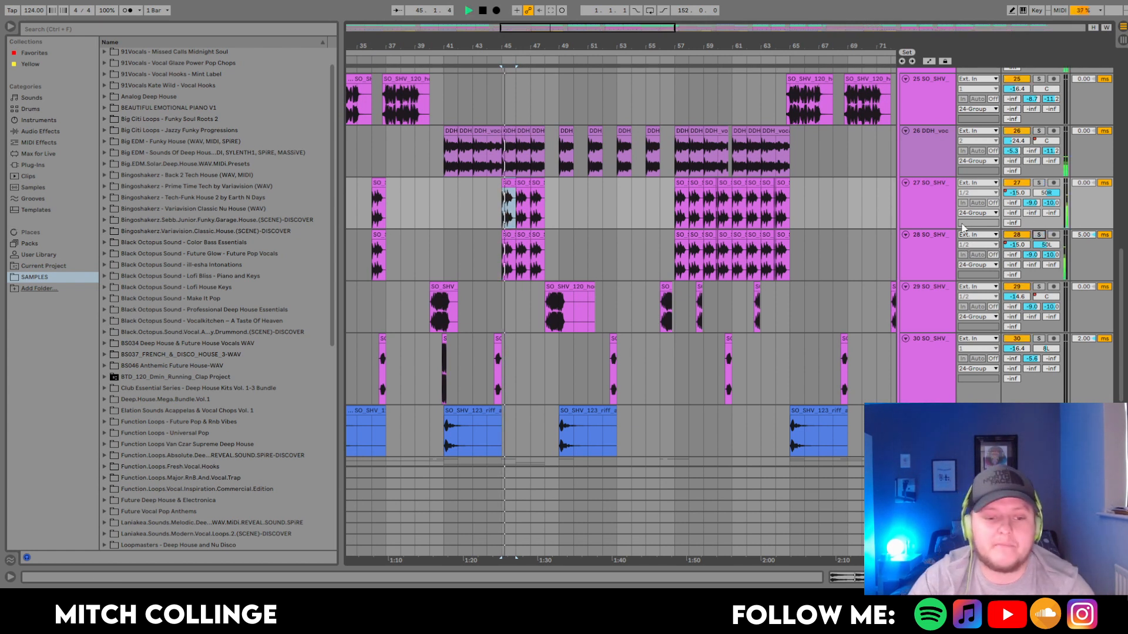
Solo the vocal on track 30, play its short clip just before bar 45, and unsolo it
scroll(833, 217, up, 1)
click(497, 350)
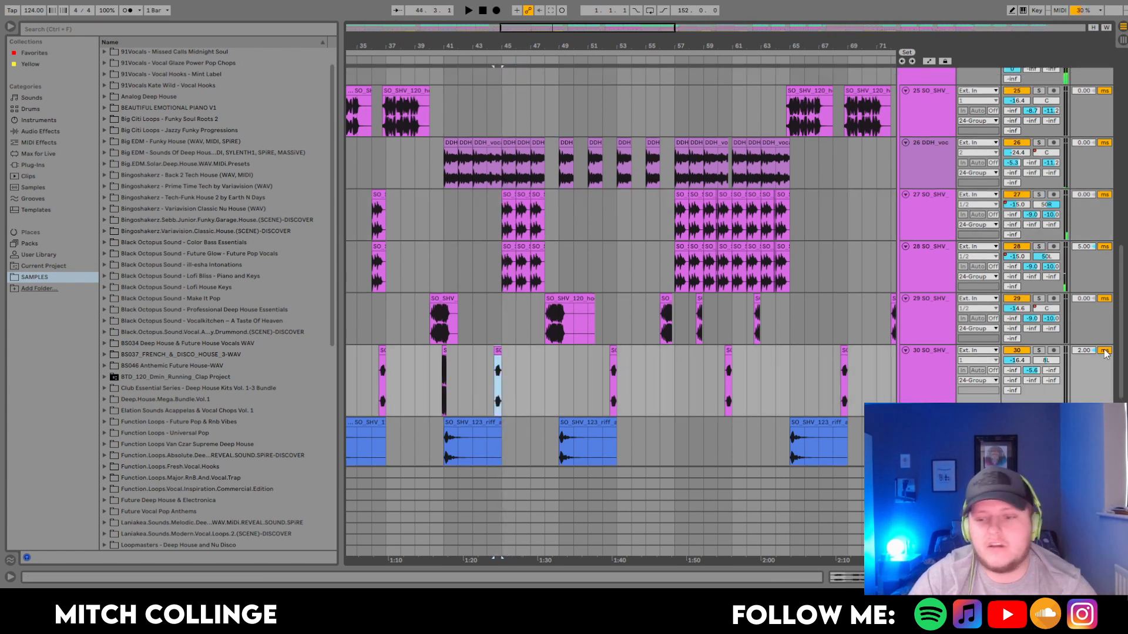
click(1039, 350)
key(space)
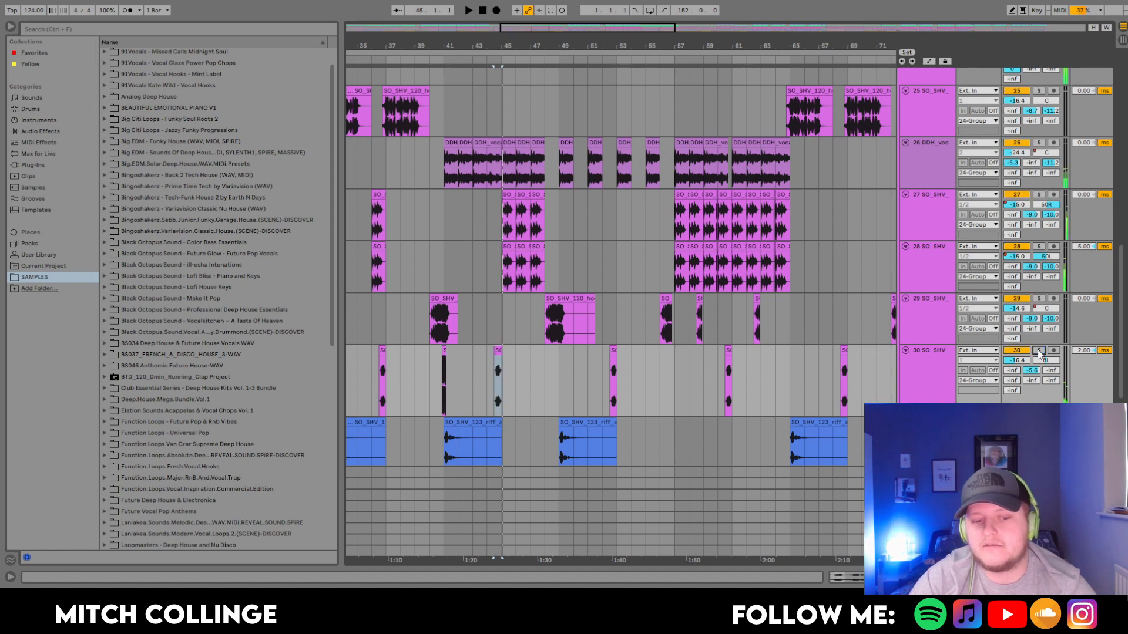
Solo 17 M1, open the notes of its clip at bar 45, play it, then close the note editor and unsolo the track
scroll(558, 298, up, 20)
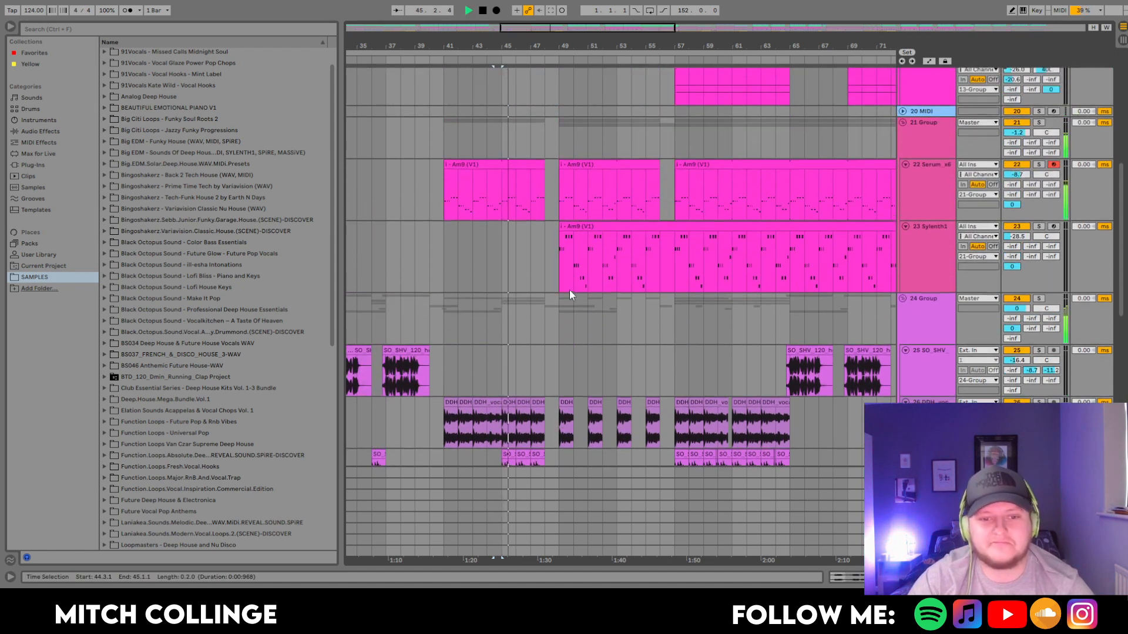
scroll(567, 287, up, 5)
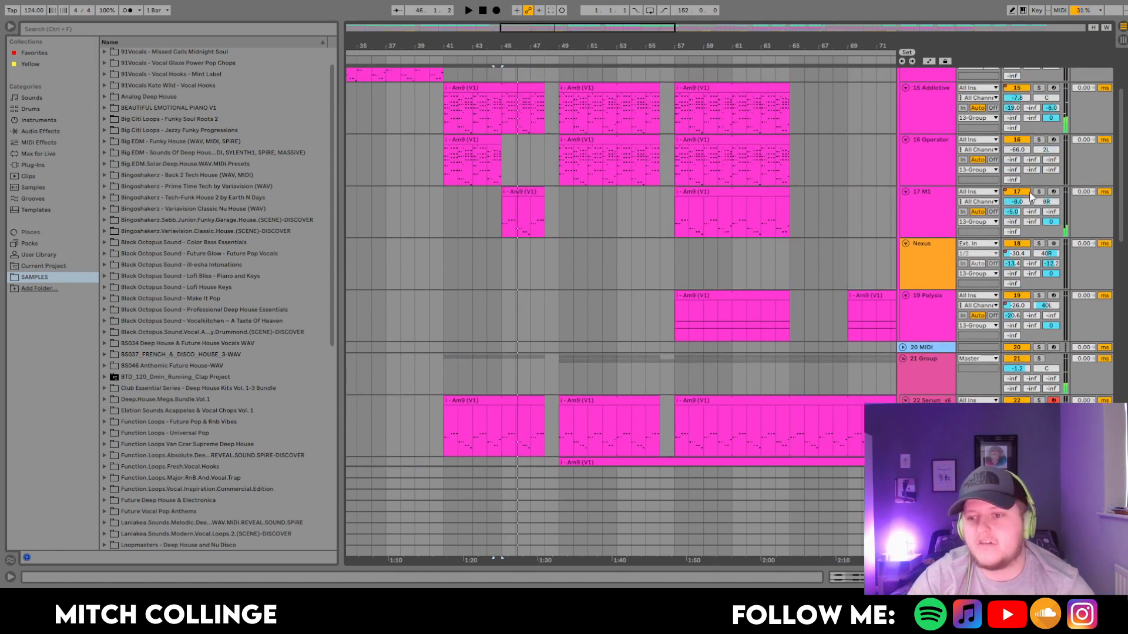
click(1039, 192)
double_click(529, 201)
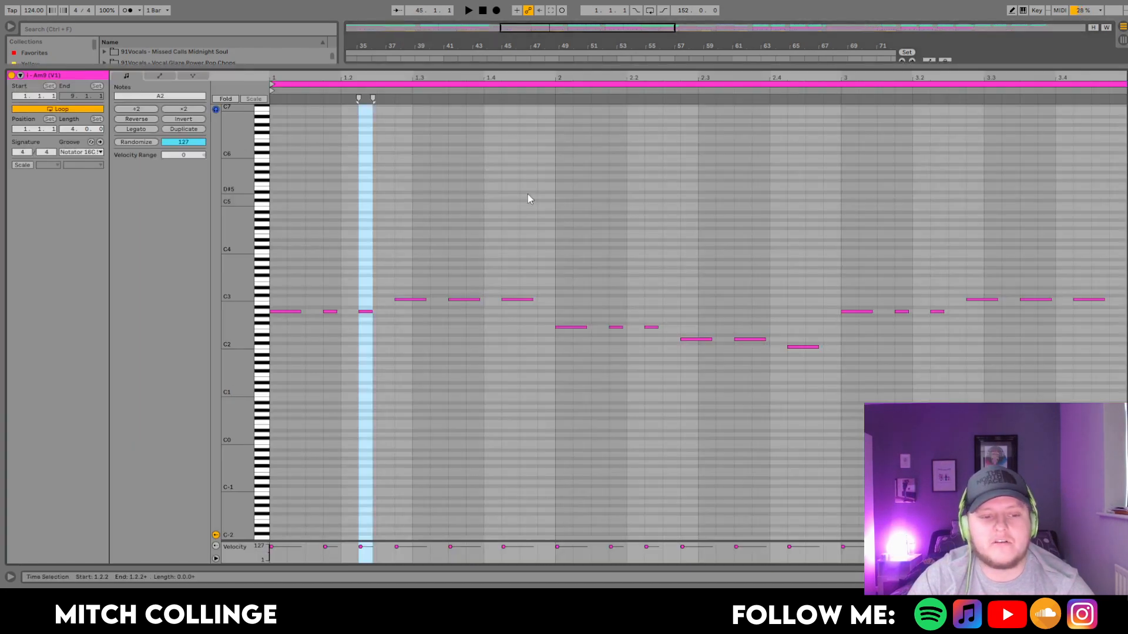
key(space)
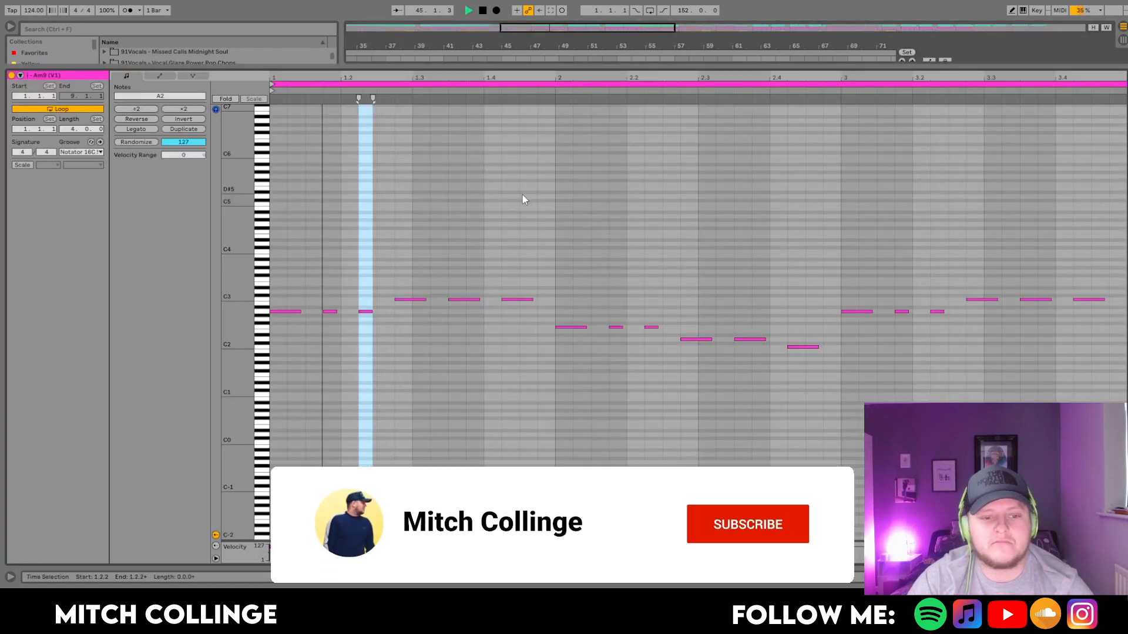
key(space)
click(714, 68)
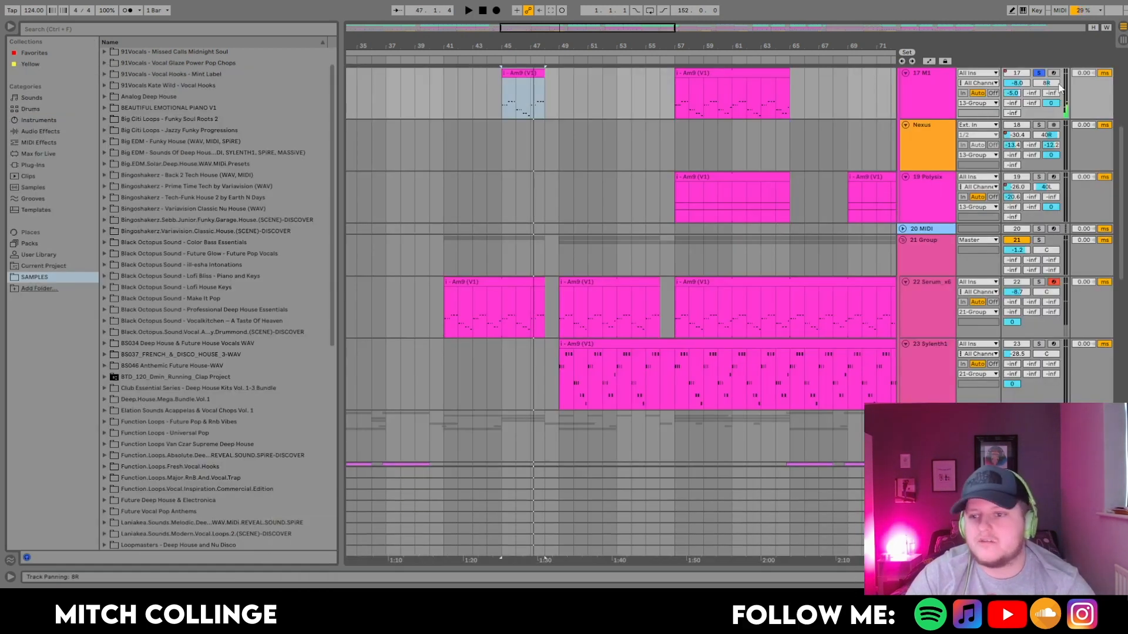
click(1038, 73)
Select 16 Operator's clip at bar 41, audition the soloed track around bar 45, and unsolo it
scroll(506, 136, up, 5)
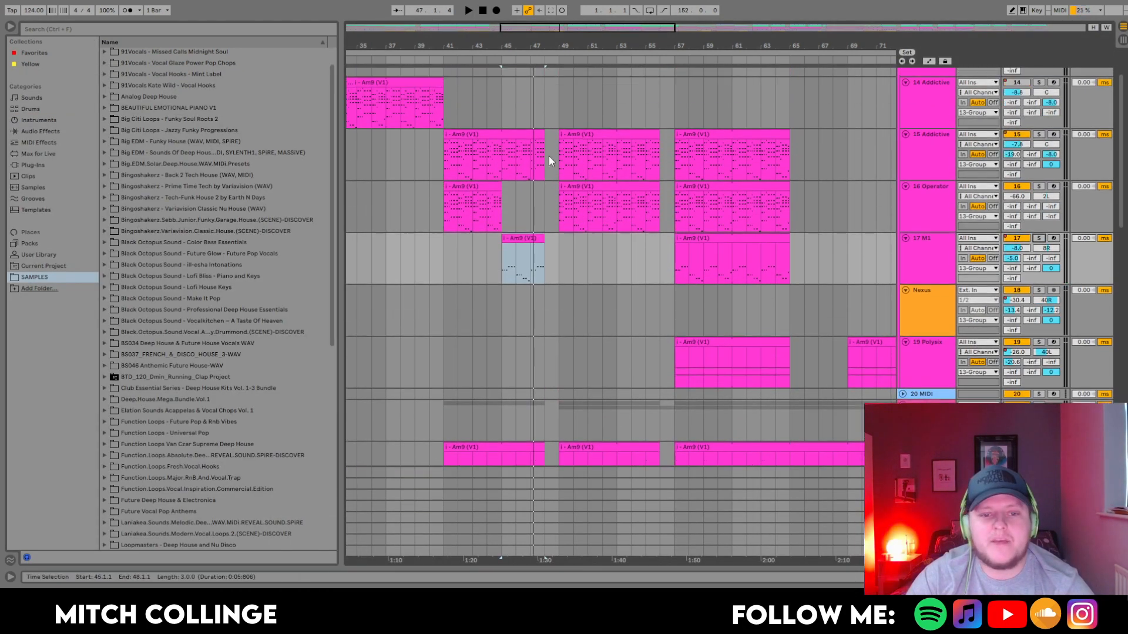
click(476, 185)
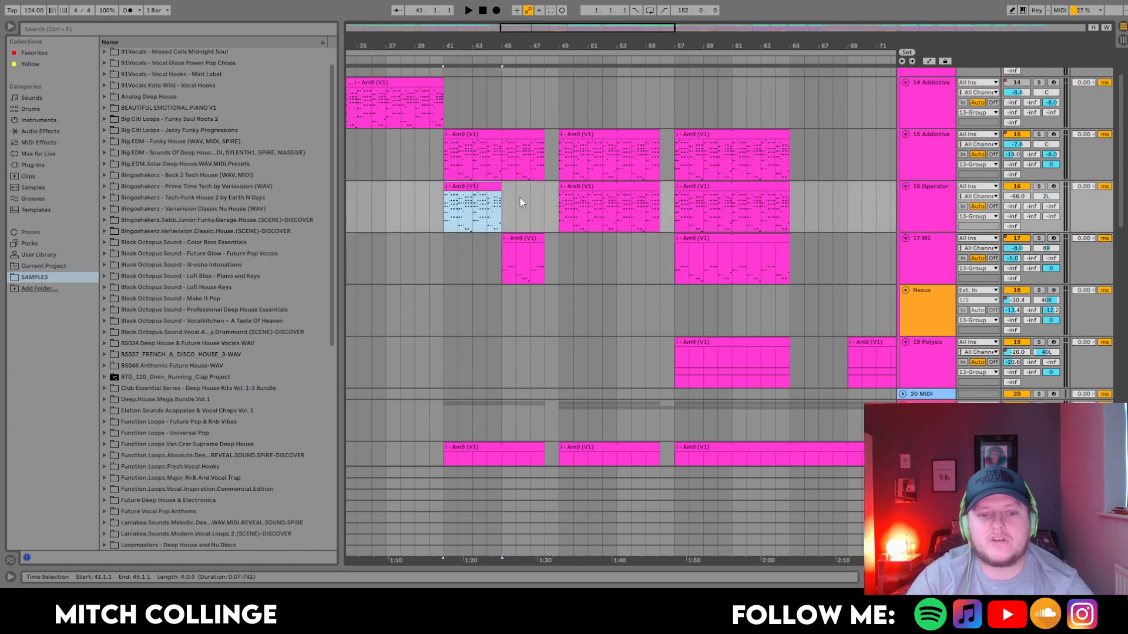
click(508, 216)
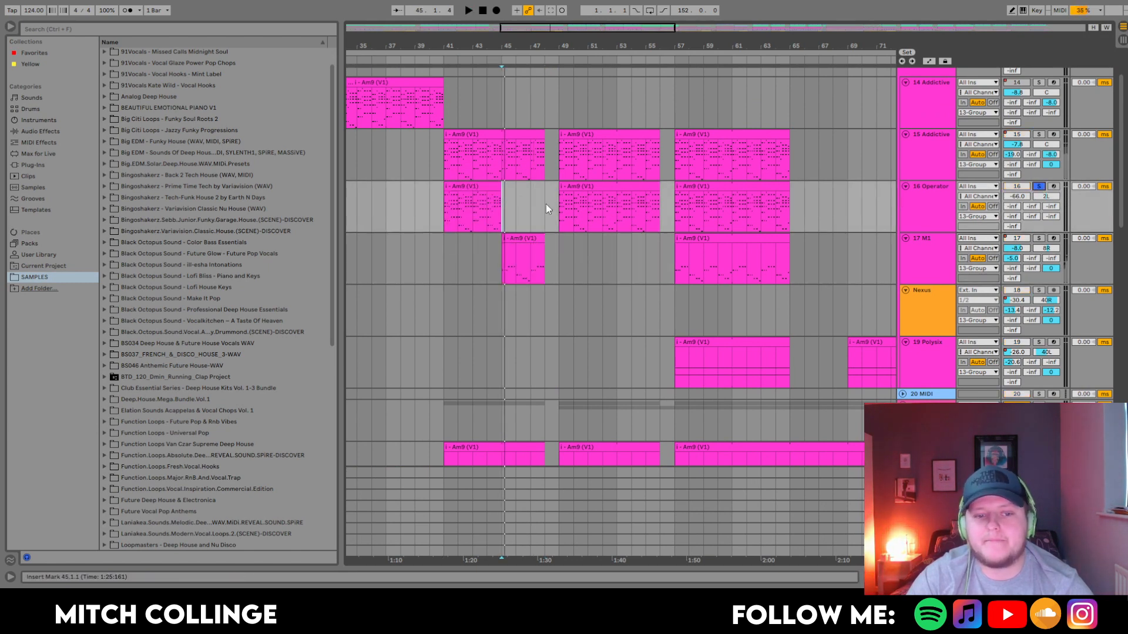
click(1038, 186)
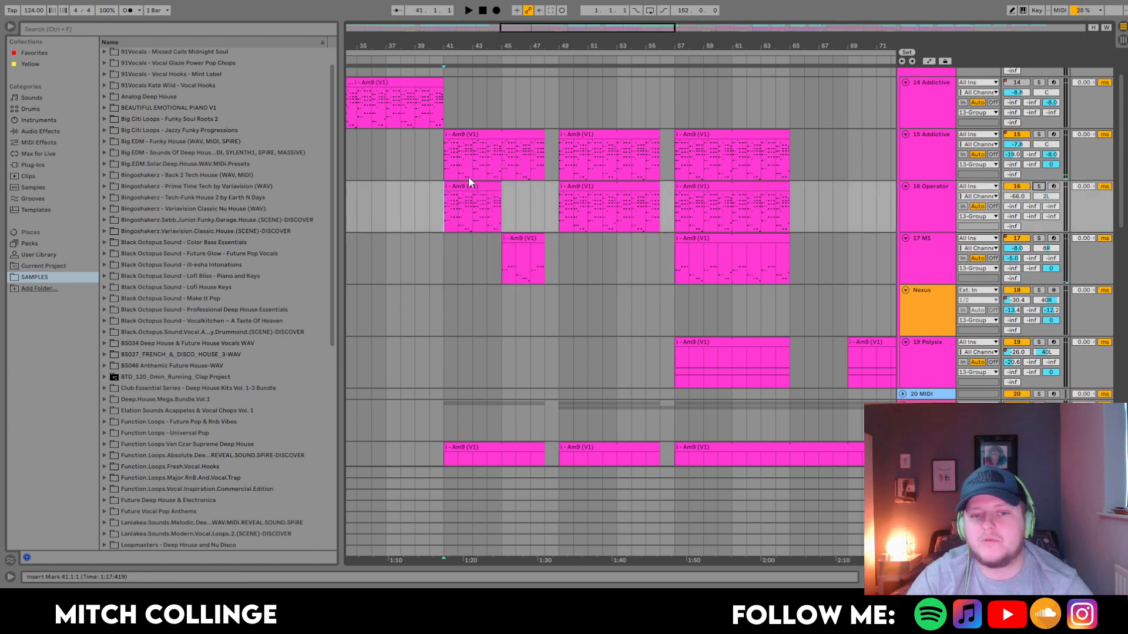
Expand the drum group, solo the snare riser on track 12, play its clip from bar 45, and unsolo it
scroll(476, 176, up, 3)
click(902, 73)
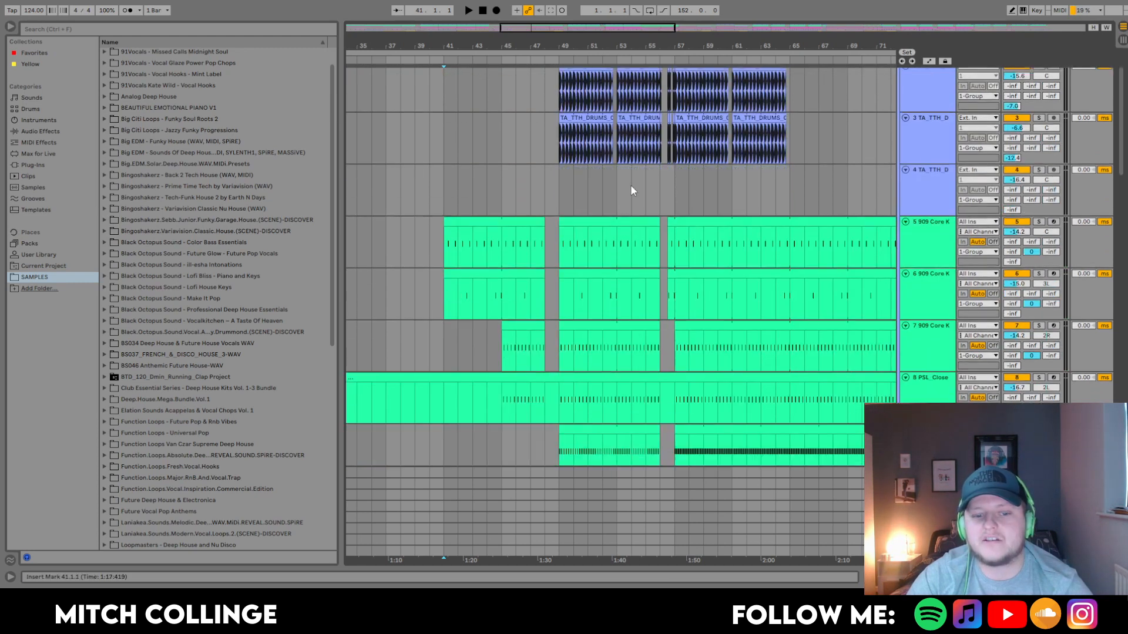
scroll(629, 184, down, 6)
click(509, 371)
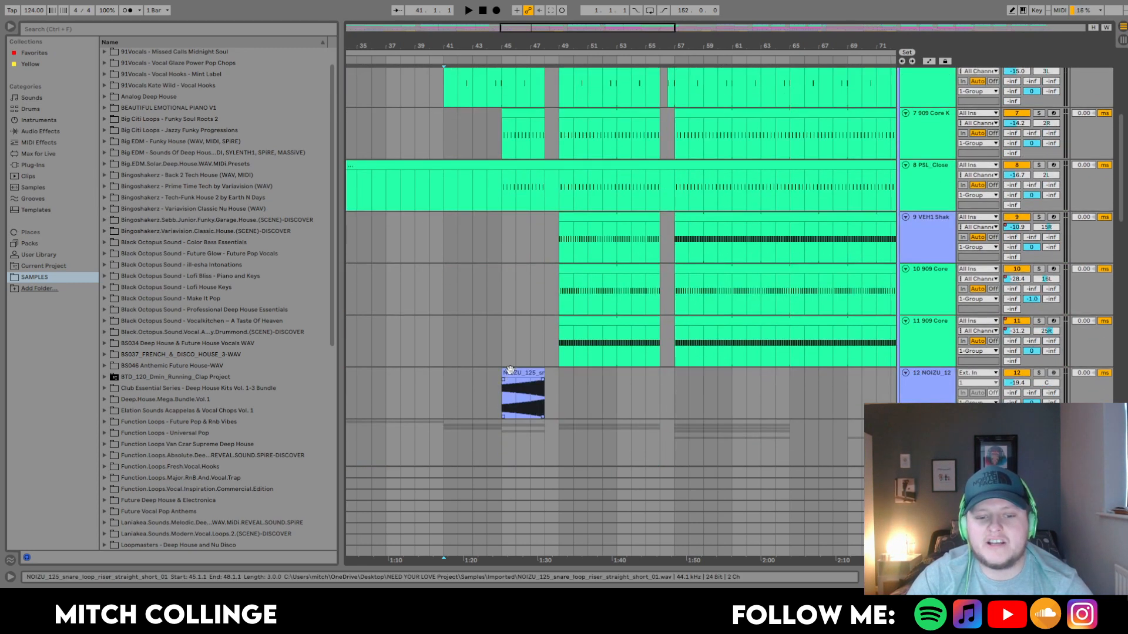
click(1038, 372)
key(space)
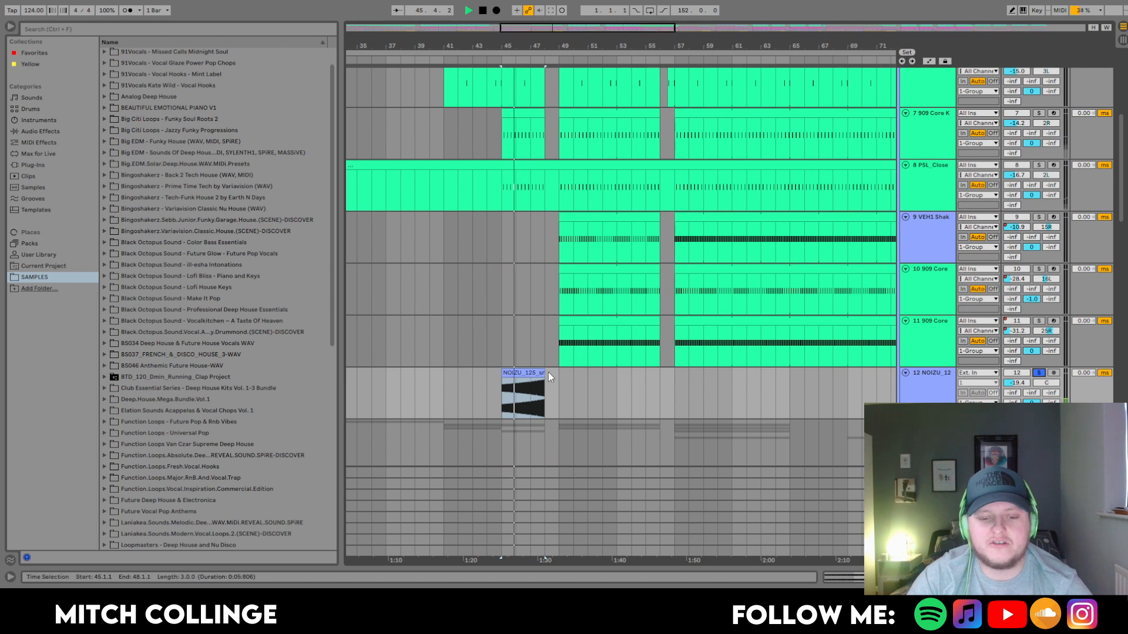
click(1040, 374)
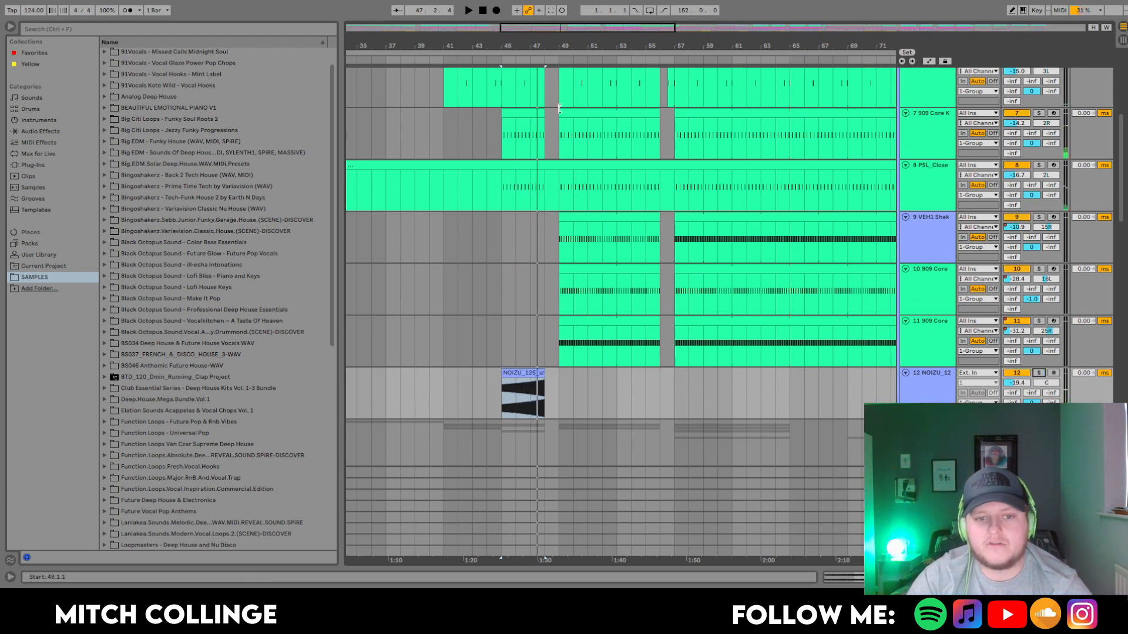
Display 7 909 Core's Auto Filter Frequency automation and play its clip from bar 45, both in the full mix and soloed
click(522, 113)
key(space)
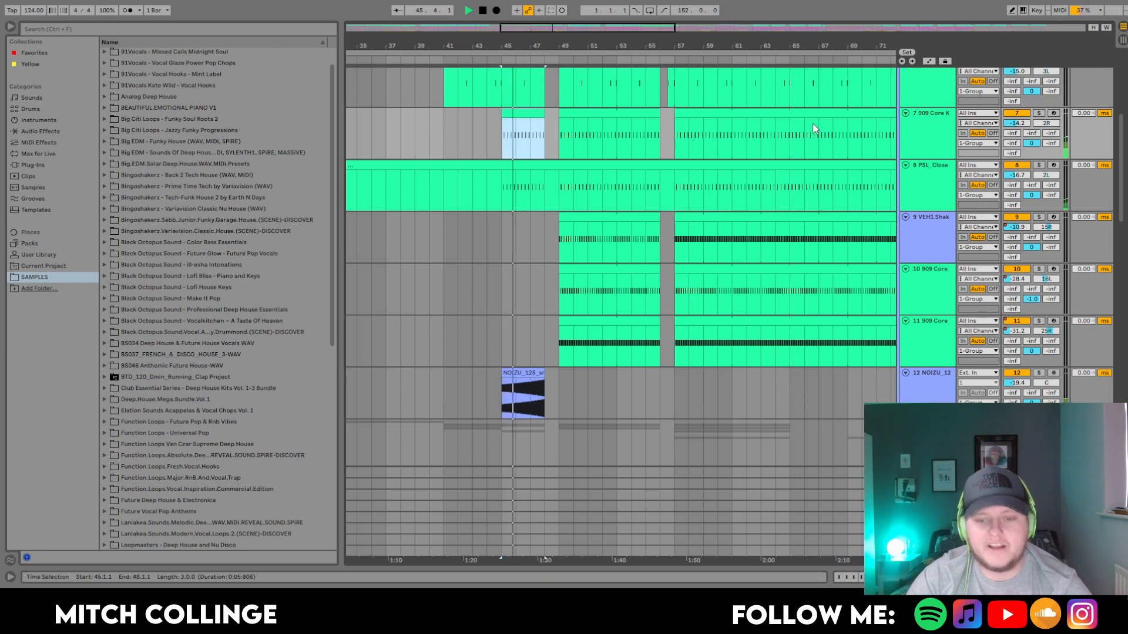
key(a)
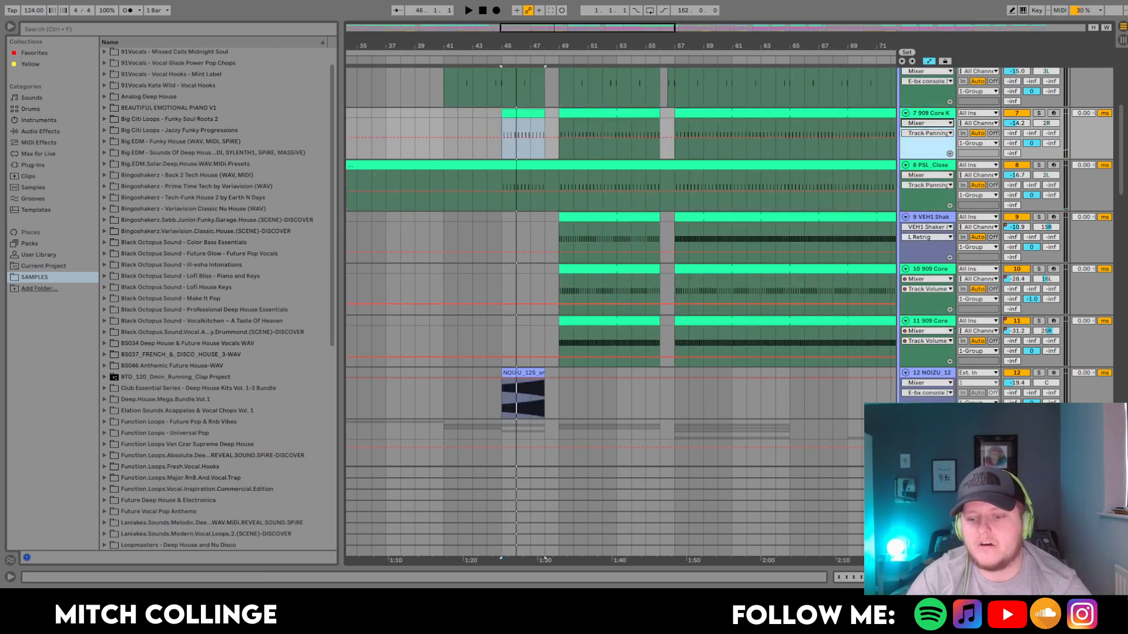
drag(538, 123, 545, 119)
key(space)
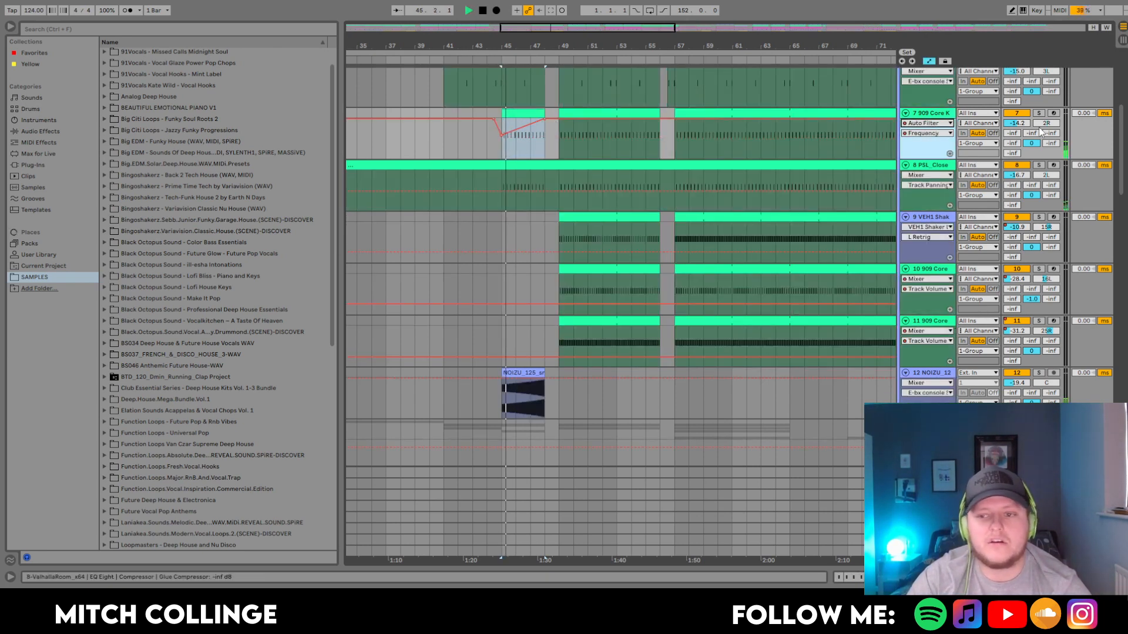
click(1039, 112)
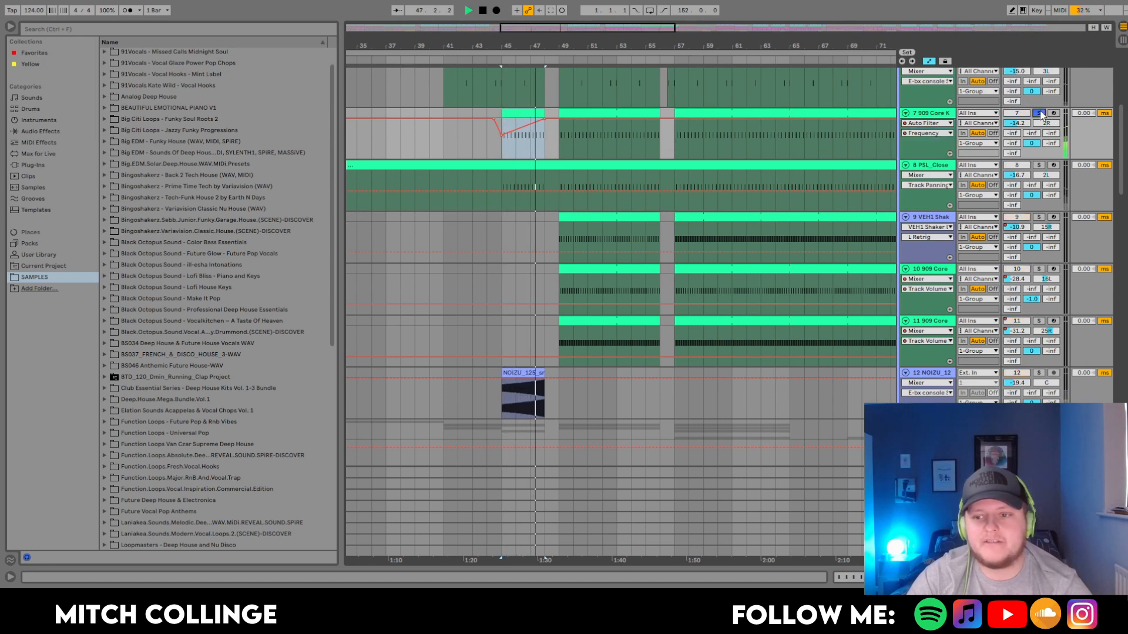
click(1038, 113)
Collapse the drum tracks back into 1 Group and stop playback
scroll(828, 153, down, 2)
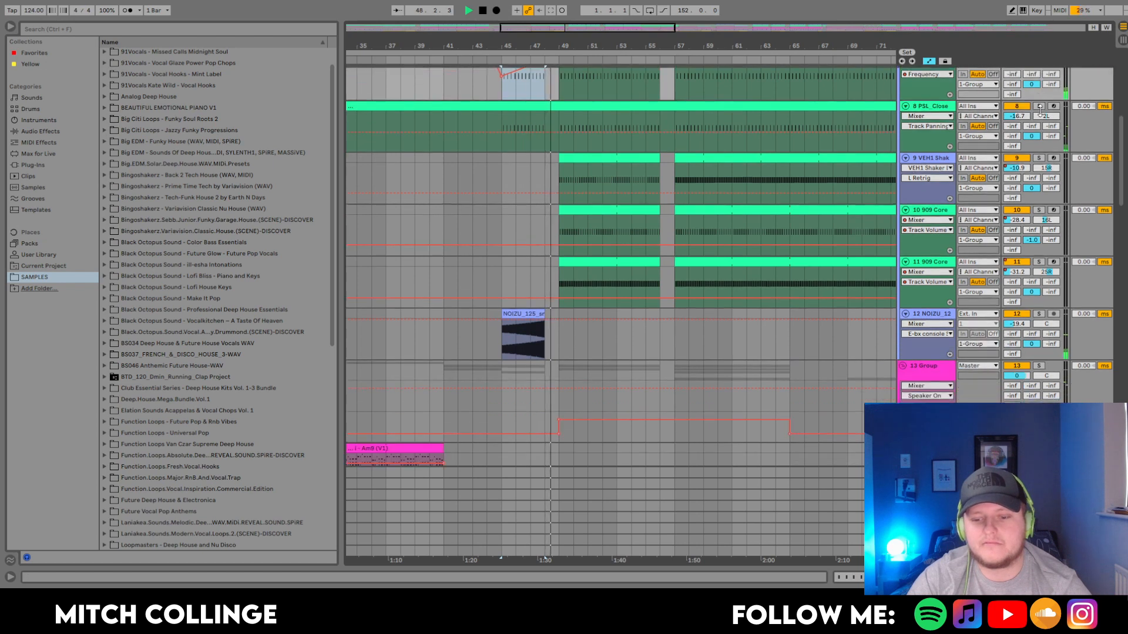
scroll(827, 147, up, 10)
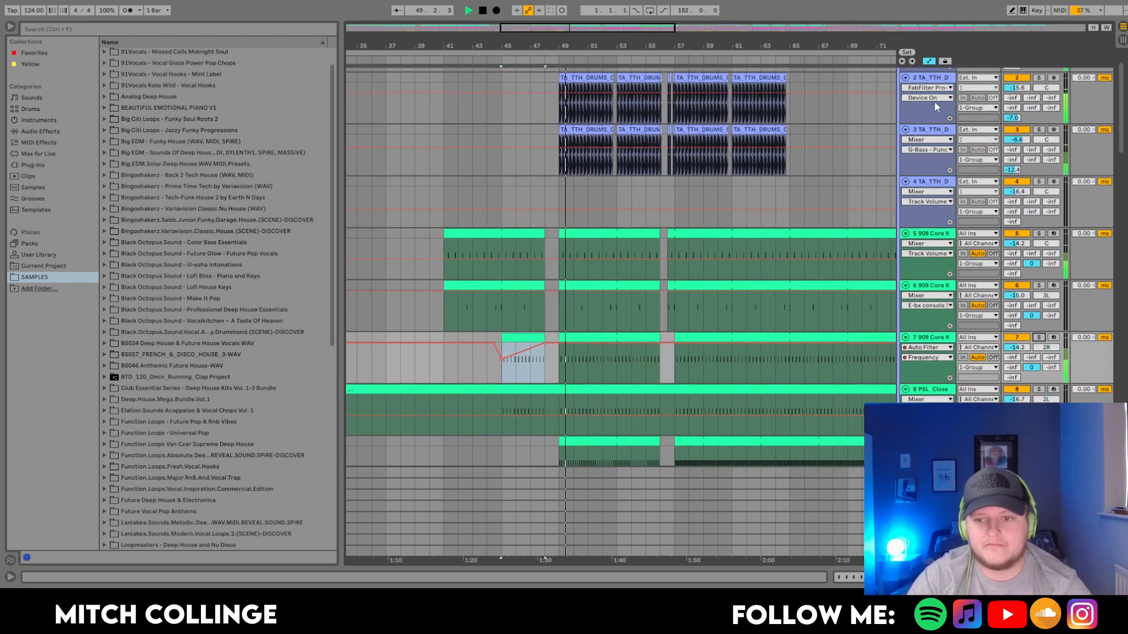
click(902, 72)
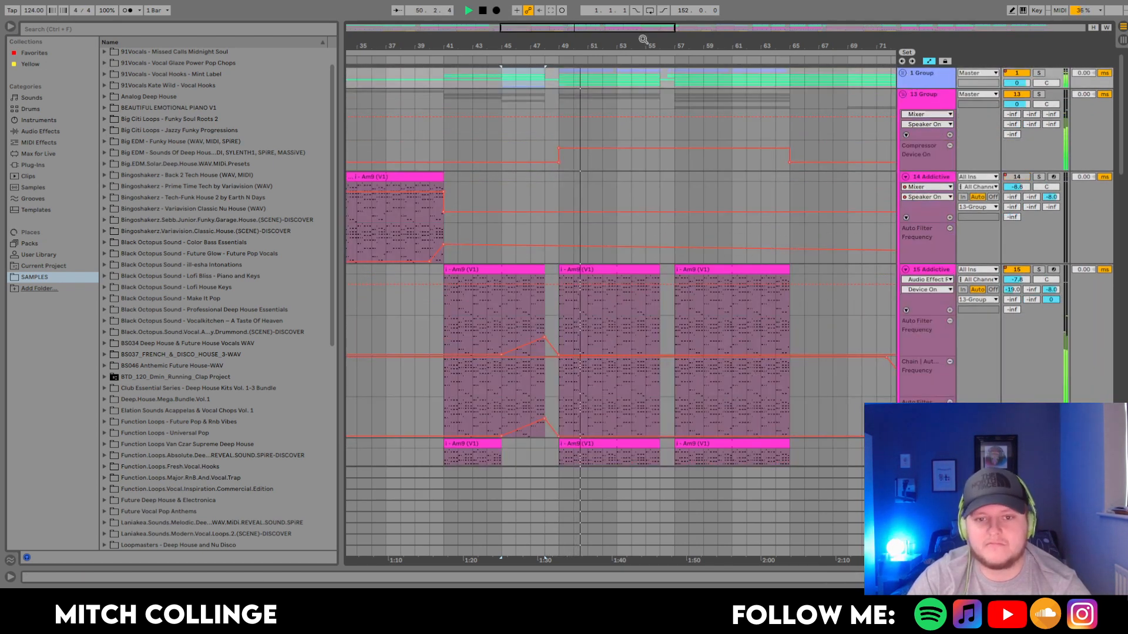
key(space)
Hide the automation lanes, solo 19 Polysix, and play its clip from bar 57
scroll(752, 204, down, 12)
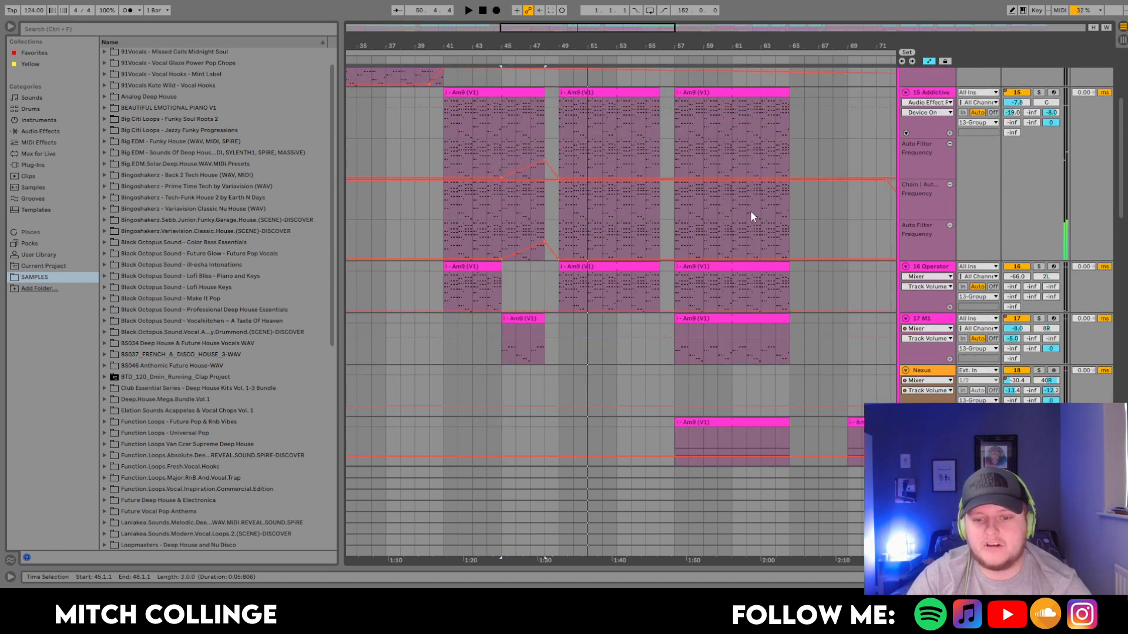
click(732, 305)
key(a)
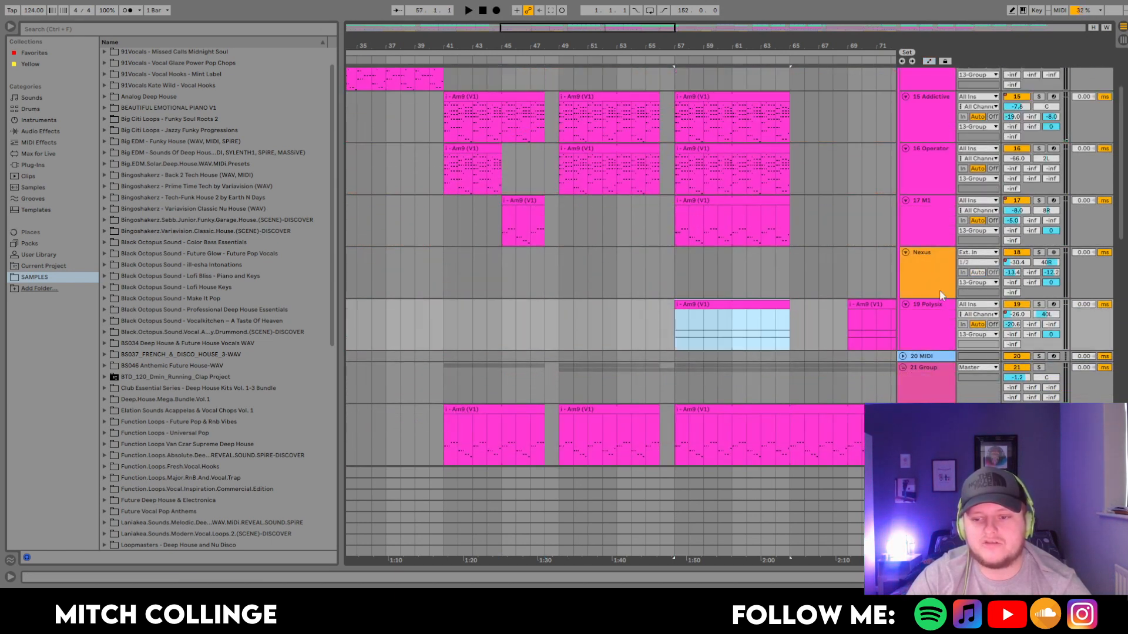
click(1039, 305)
key(space)
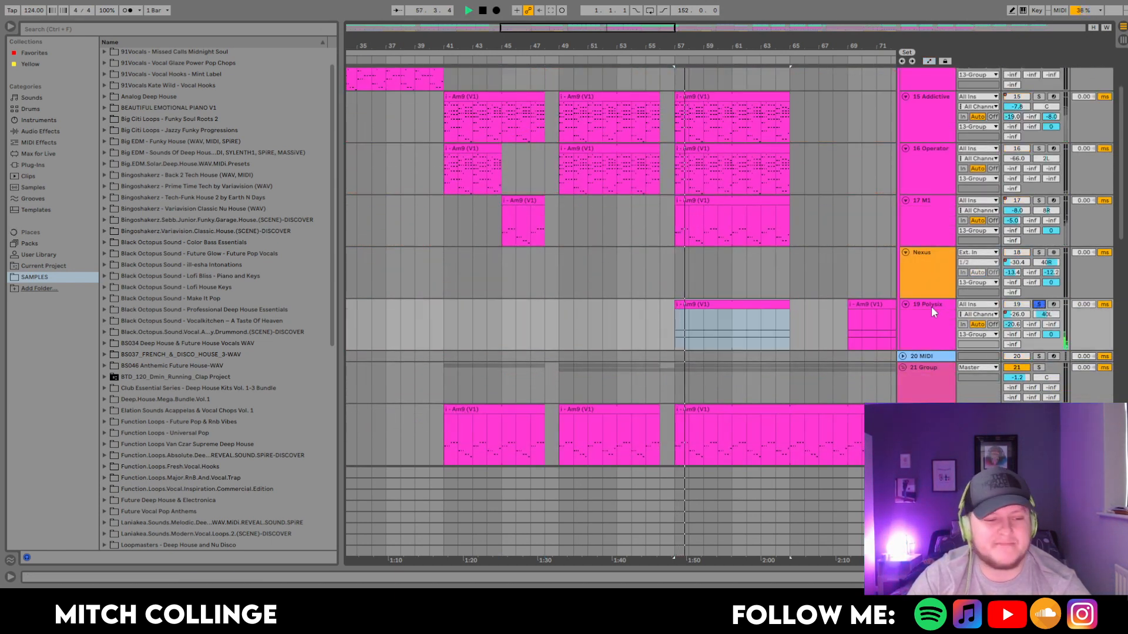
Show the devices on 19 Polysix and play its soloed clip from bar 57
double_click(931, 307)
click(39, 457)
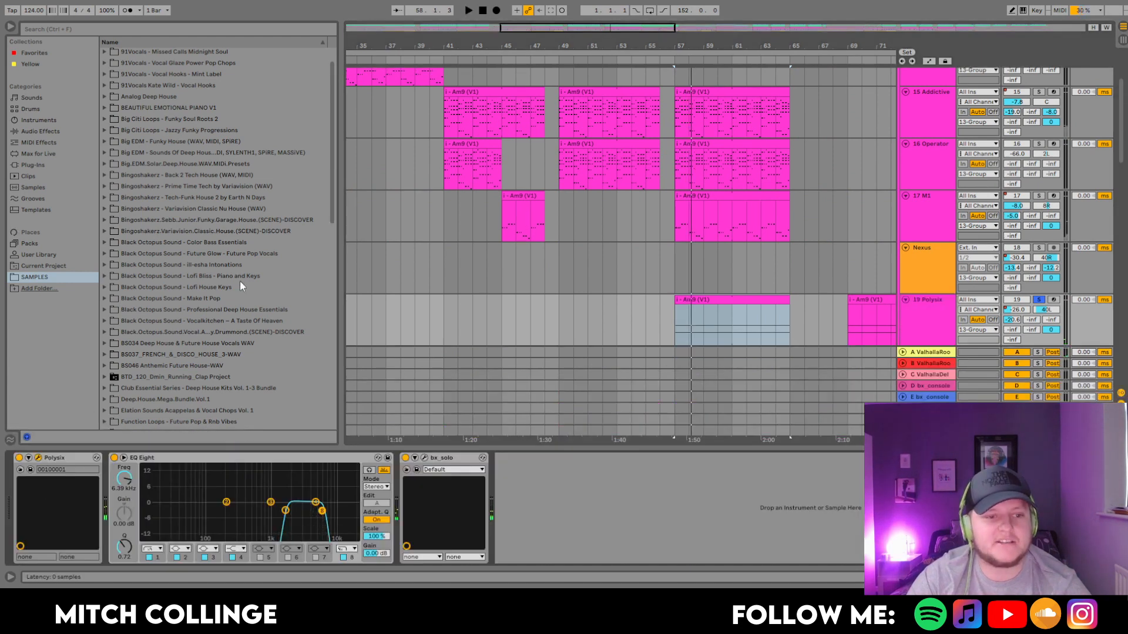
key(space)
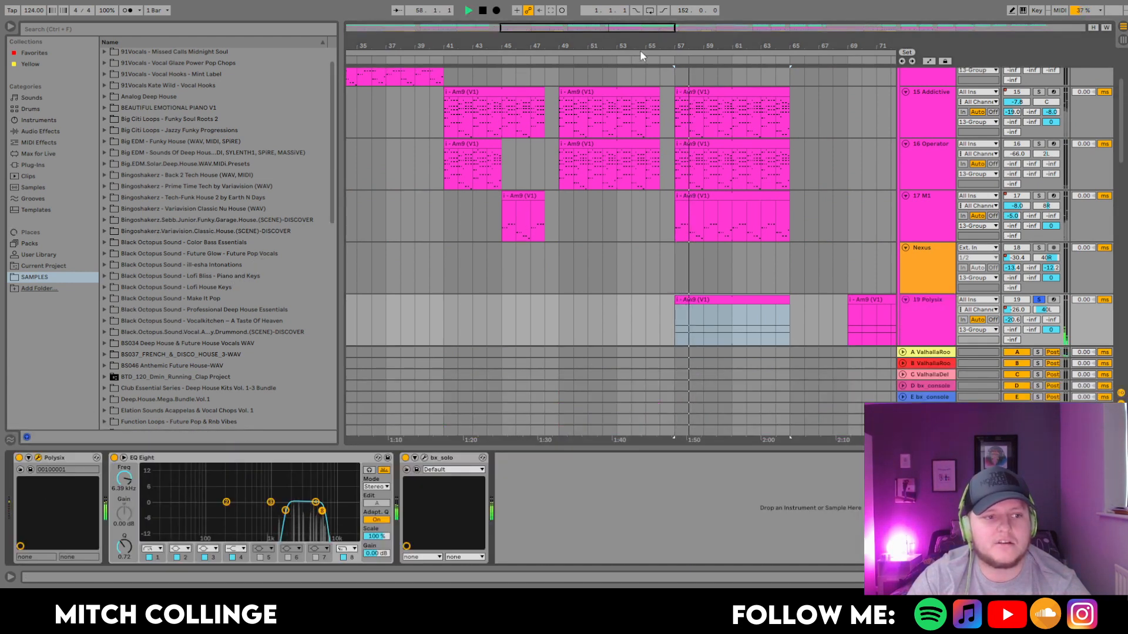
key(space)
scroll(540, 288, down, 3)
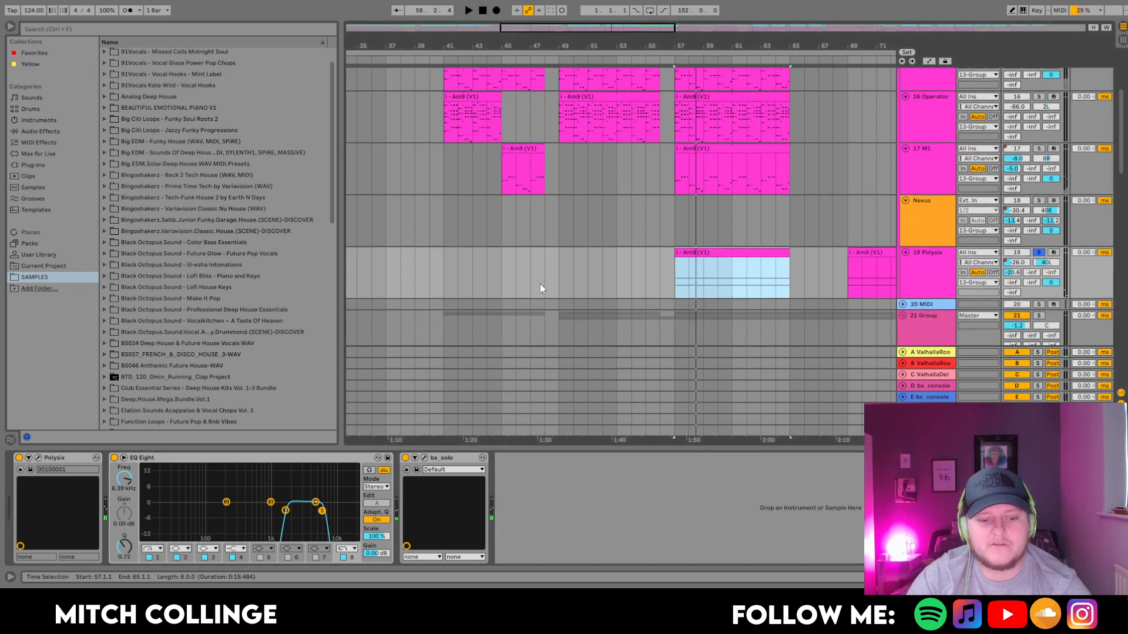
key(space)
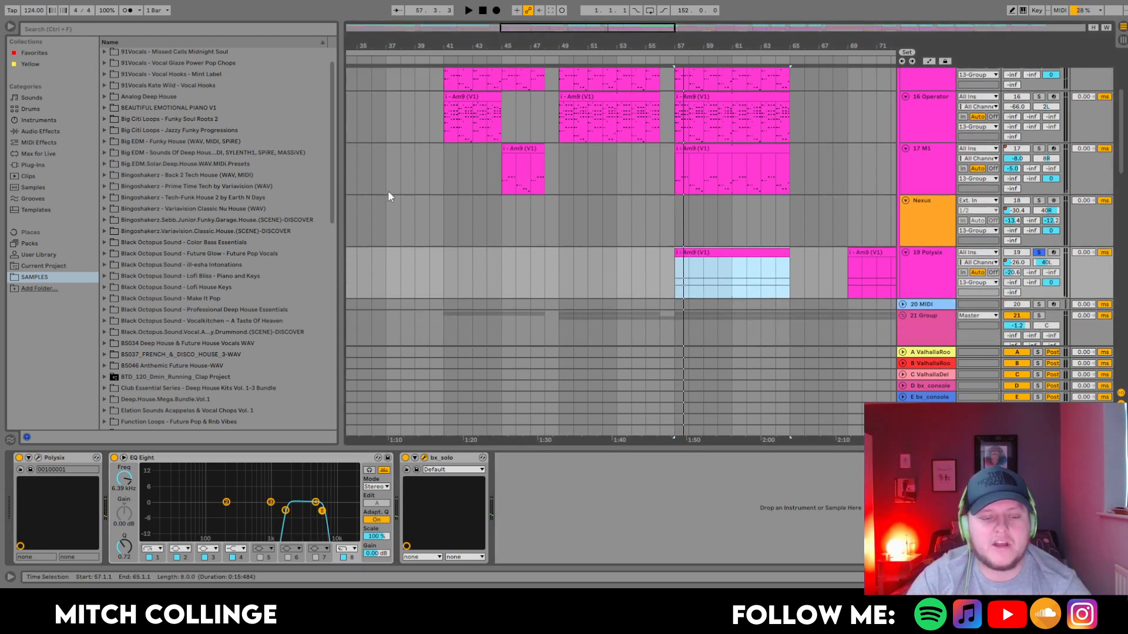
Play from bar 57, unsolo 19 Polysix to hear it in the full mix, and stop playback
key(space)
click(1038, 252)
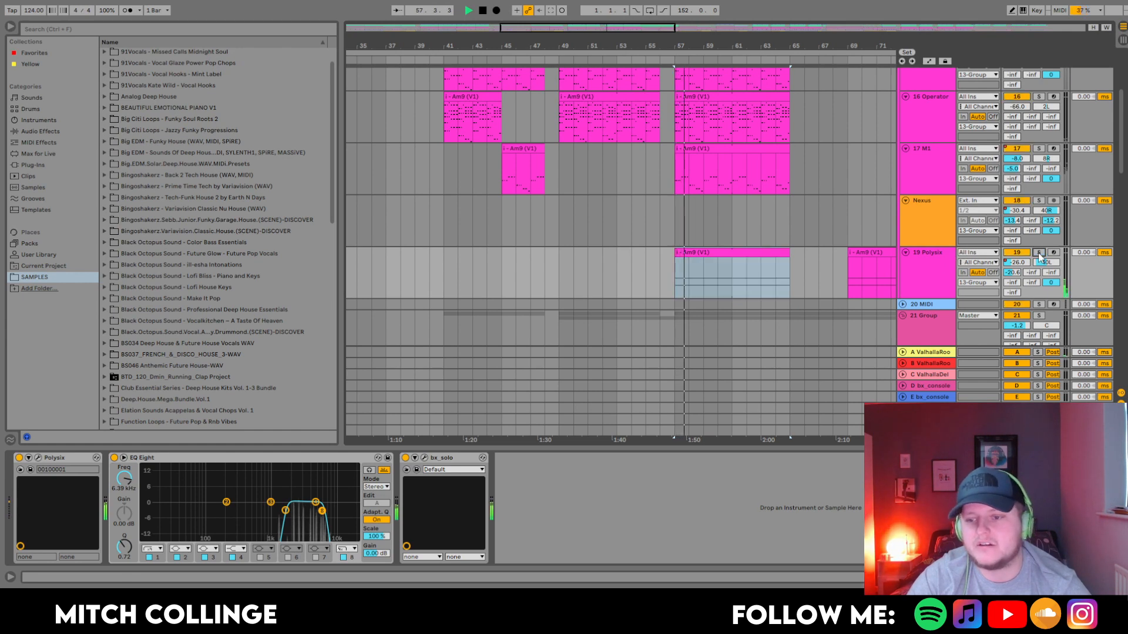
scroll(853, 222, down, 2)
scroll(857, 217, up, 4)
scroll(865, 217, down, 3)
key(space)
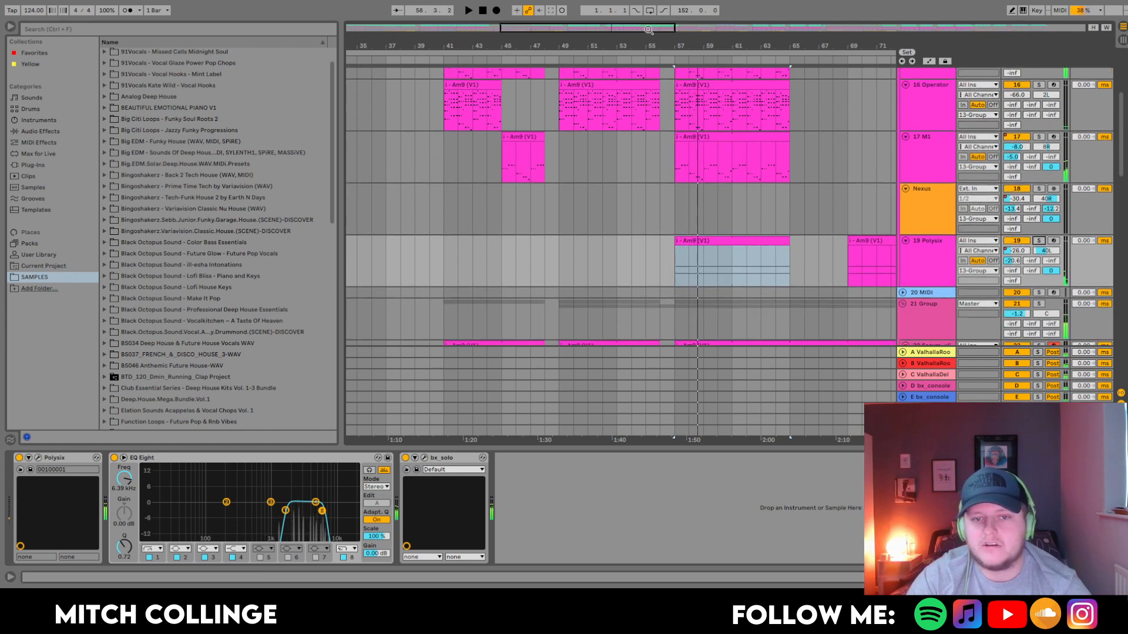
Solo the Nexus track and play its frozen clip from bar 73, then unsolo it and hide the device view
scroll(731, 179, right, 6)
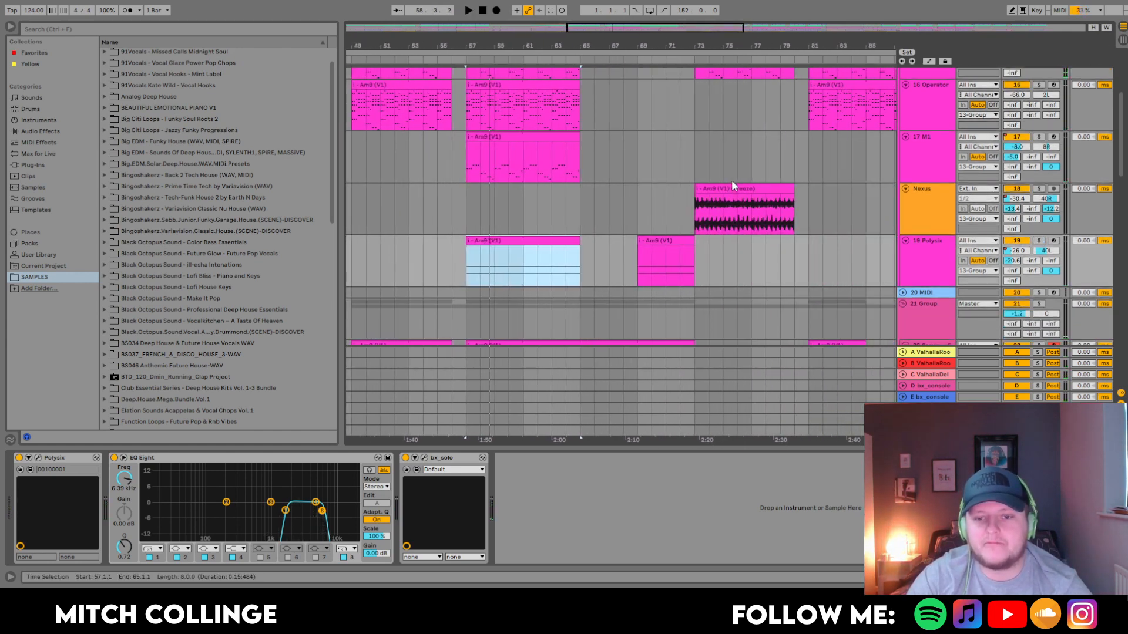
click(734, 200)
click(1038, 189)
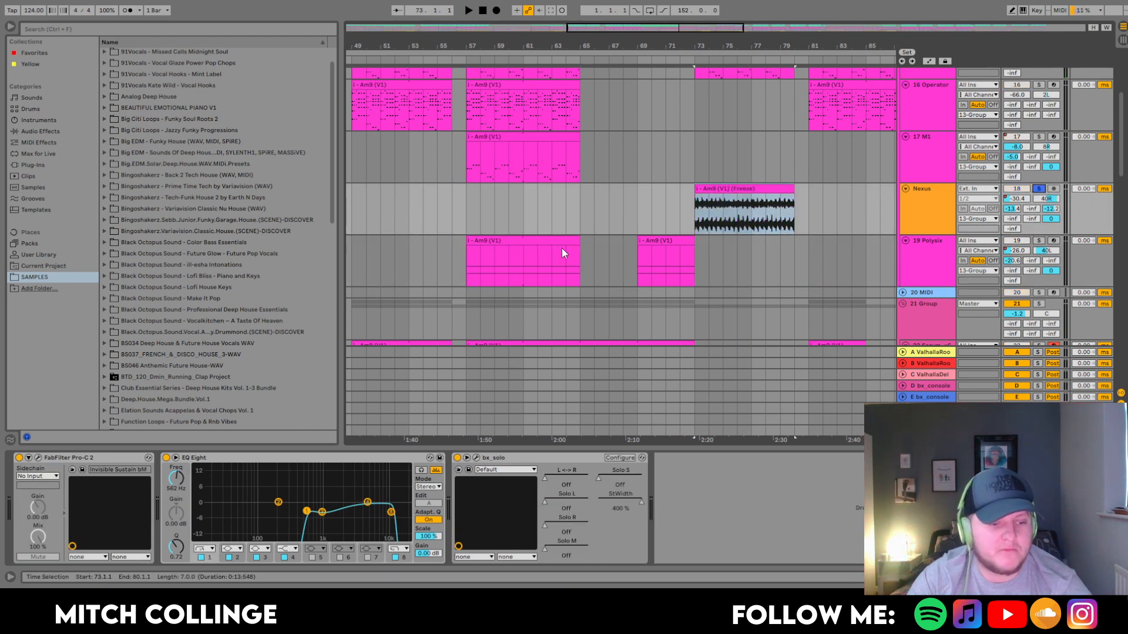
key(space)
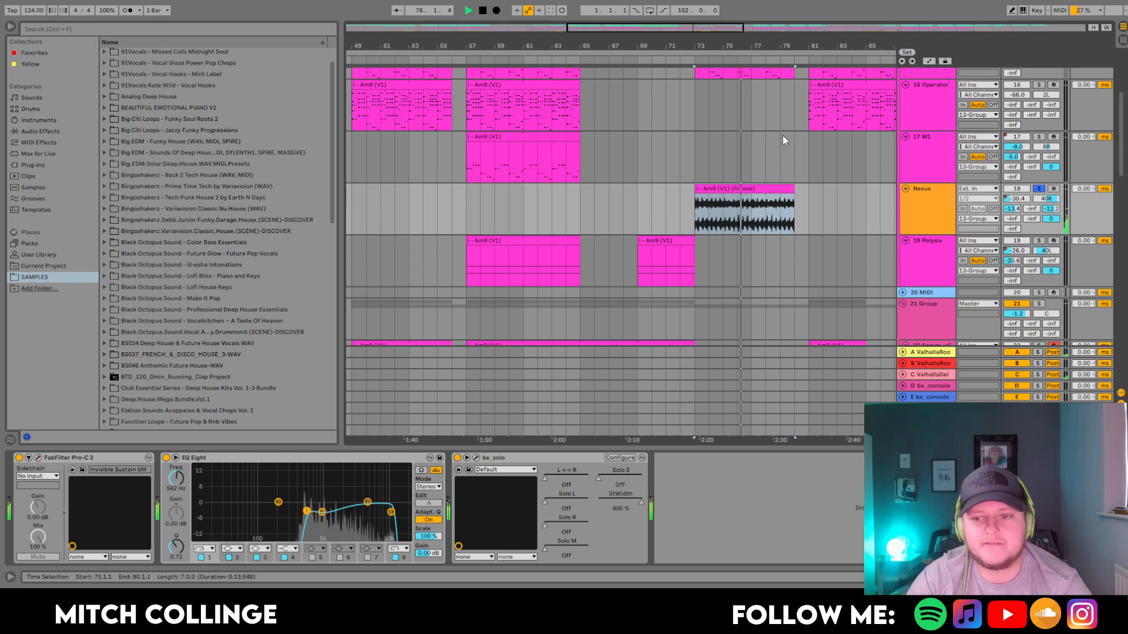
click(1039, 189)
click(1120, 577)
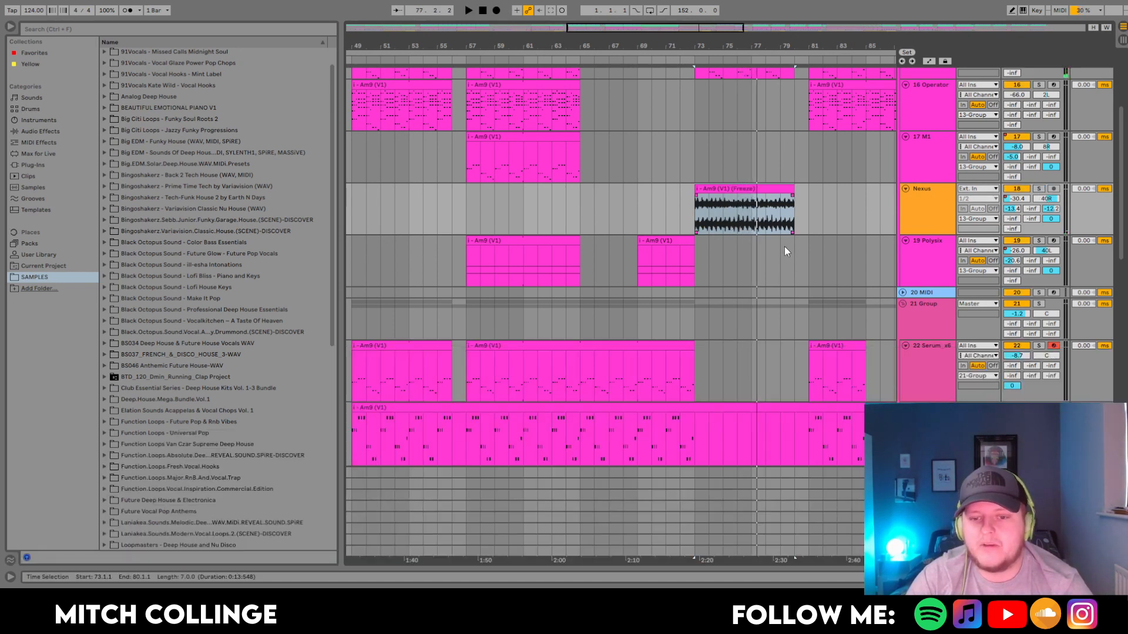
Play the full mix from bar 73 and stop playback
scroll(785, 250, up, 5)
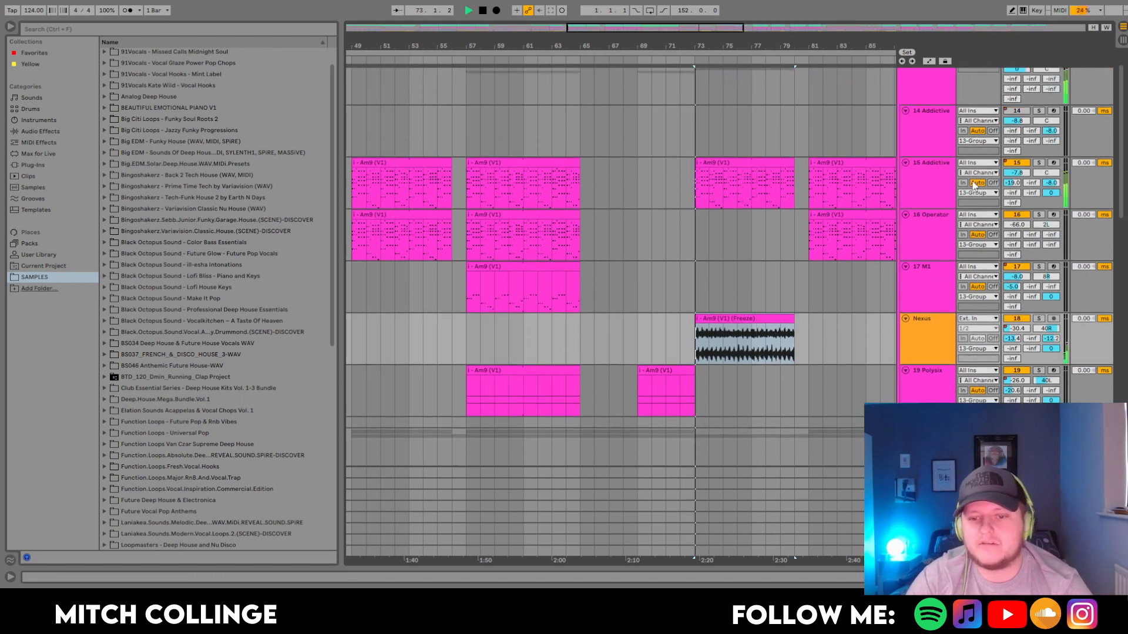
key(space)
scroll(893, 199, down, 5)
scroll(880, 223, down, 8)
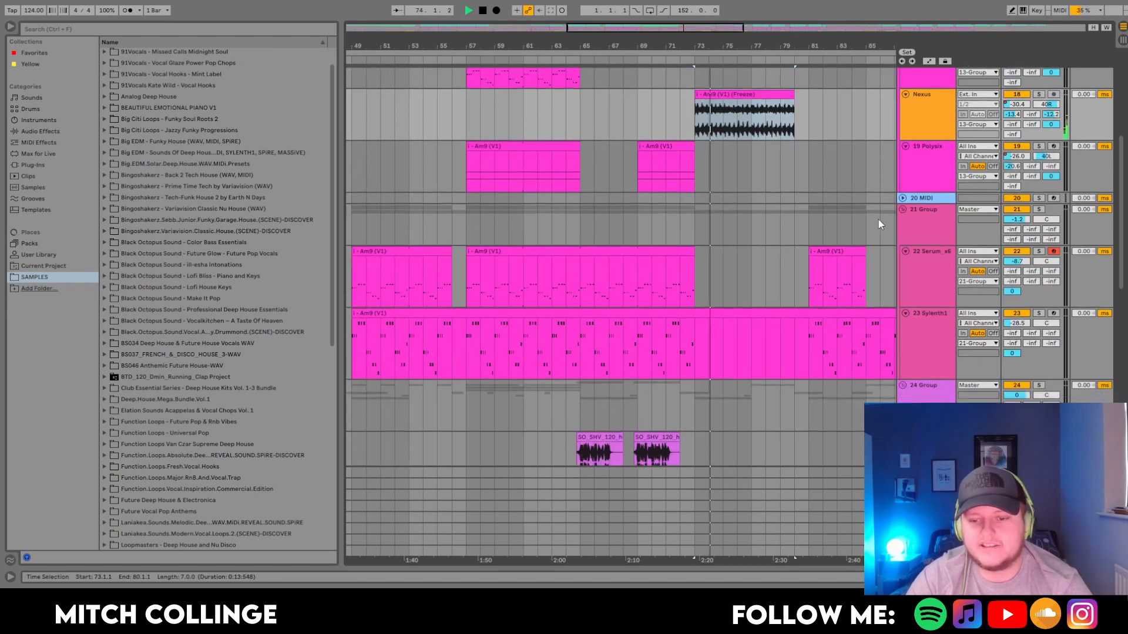
key(space)
Solo track 34 and play the Downlifter 01 clip from bar 65, then stop and unsolo it
scroll(712, 209, down, 6)
scroll(716, 214, down, 8)
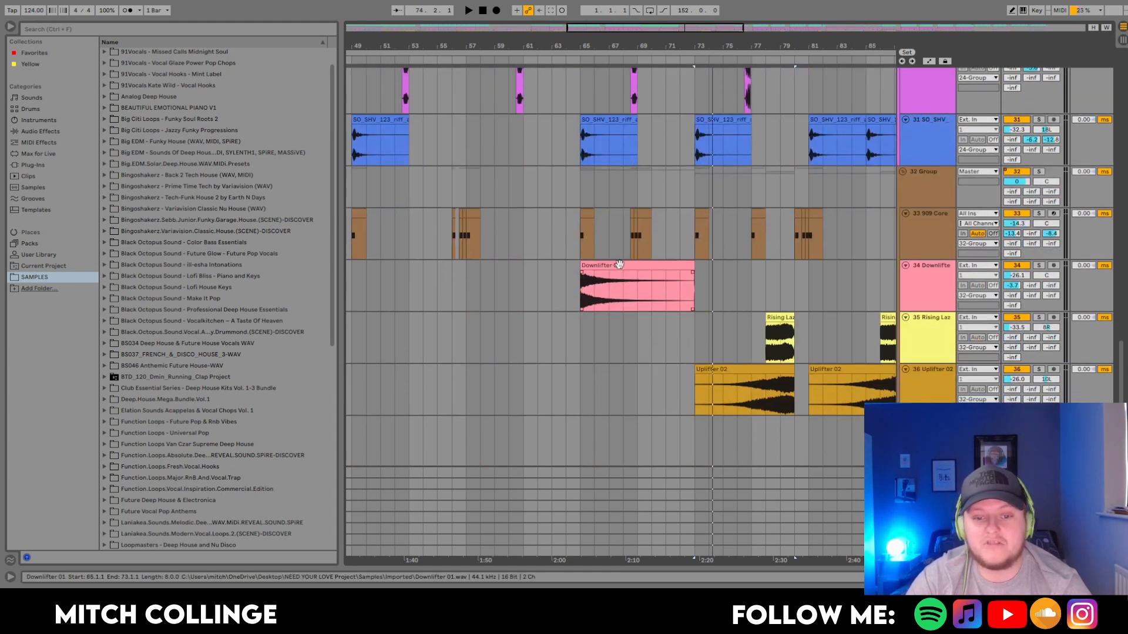
click(635, 288)
click(1038, 266)
key(space)
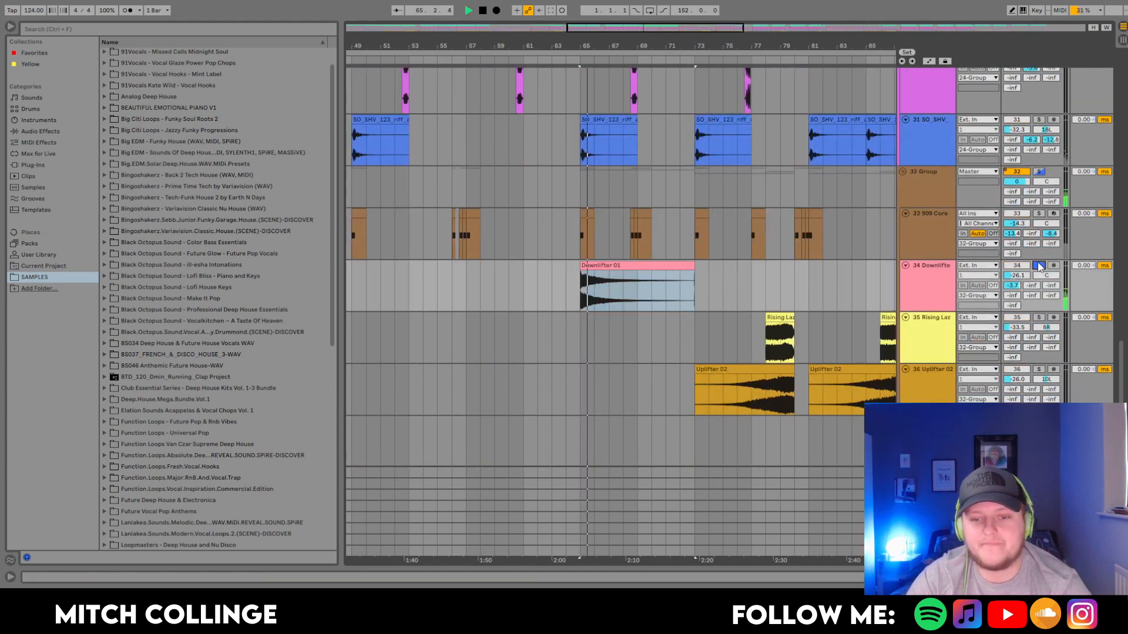
key(space)
Solo 17 M1, show its devices, and play its clip from bar 57
scroll(731, 263, up, 1)
scroll(731, 263, up, 10)
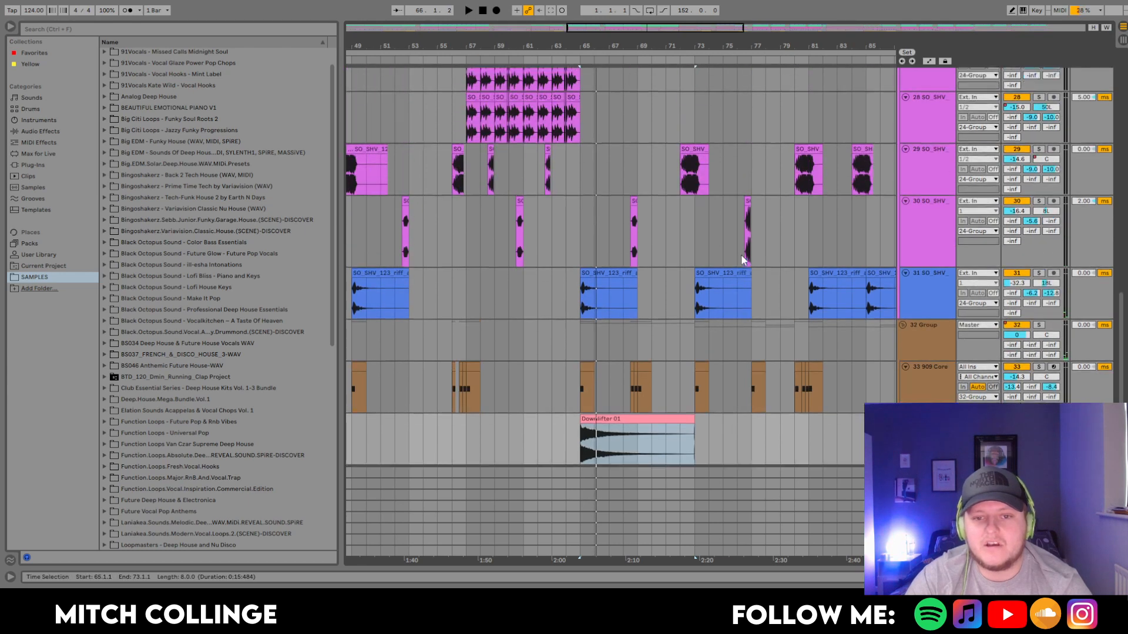
scroll(745, 258, up, 7)
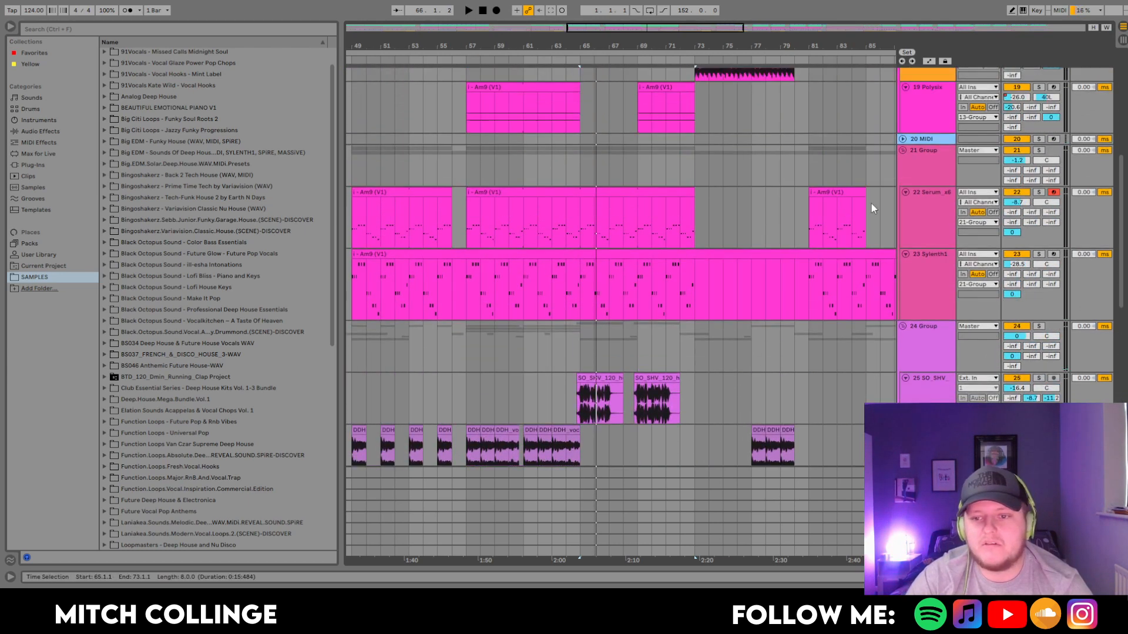
click(514, 186)
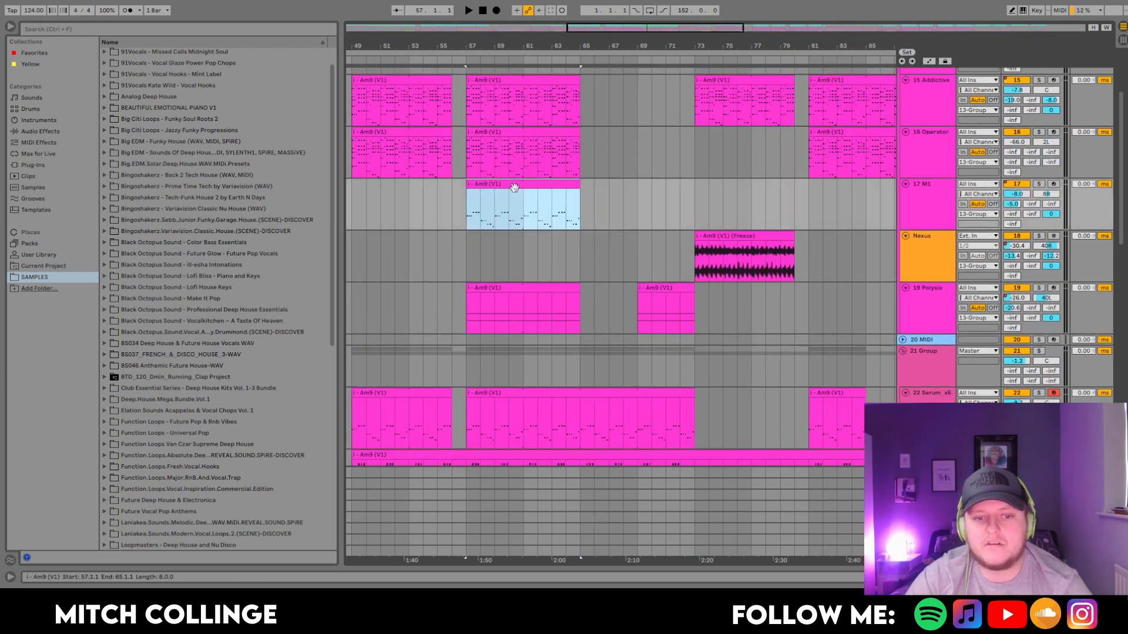
click(1038, 184)
double_click(915, 210)
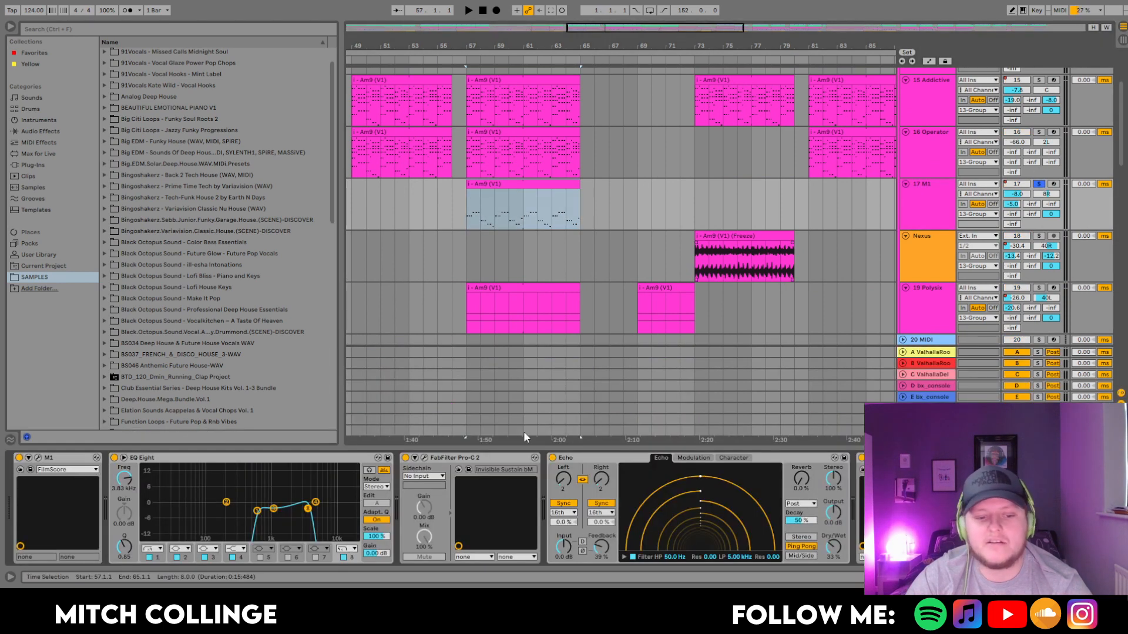
key(space)
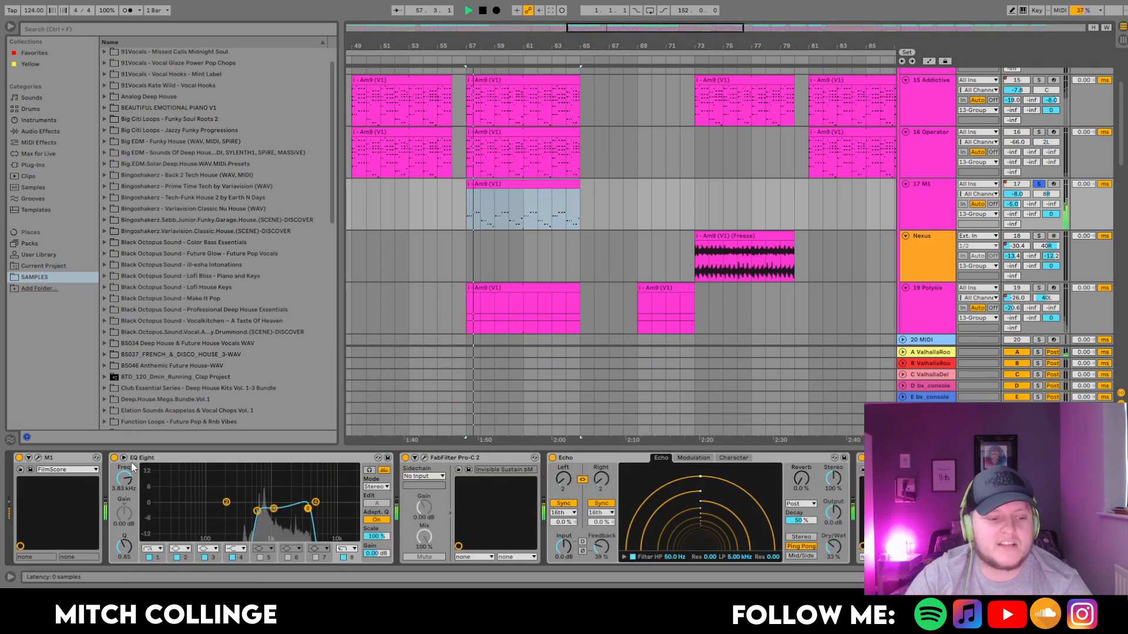
Bypass EQ Eight, FabFilter Pro-C 2 and Echo on 17 M1 for a dry comparison, then re-enable EQ Eight and play from bar 57
click(115, 459)
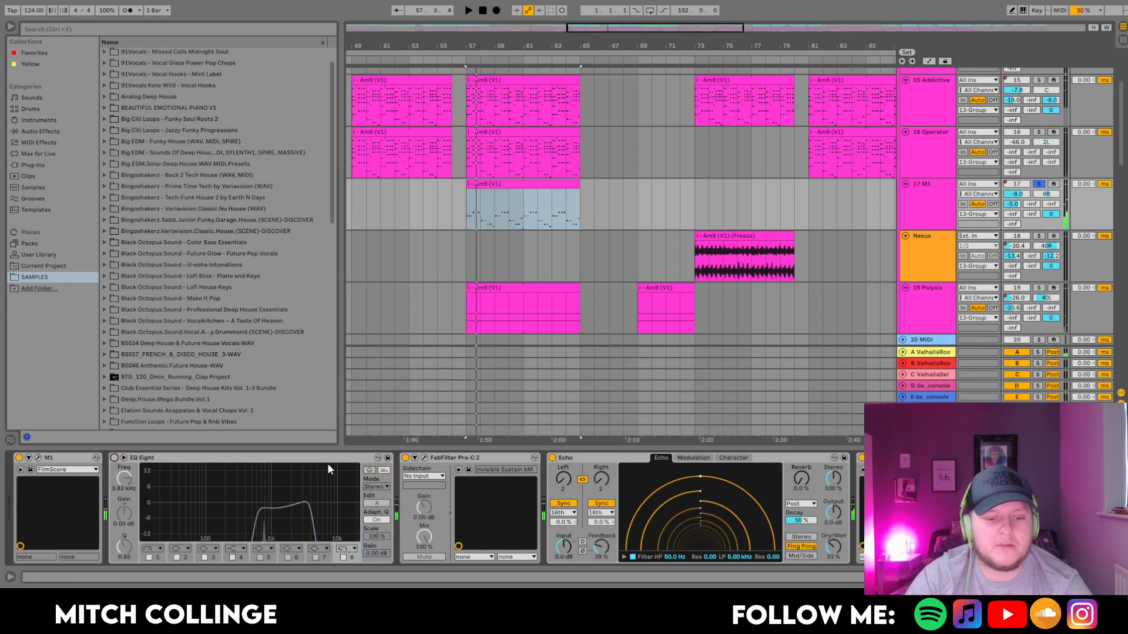
click(553, 458)
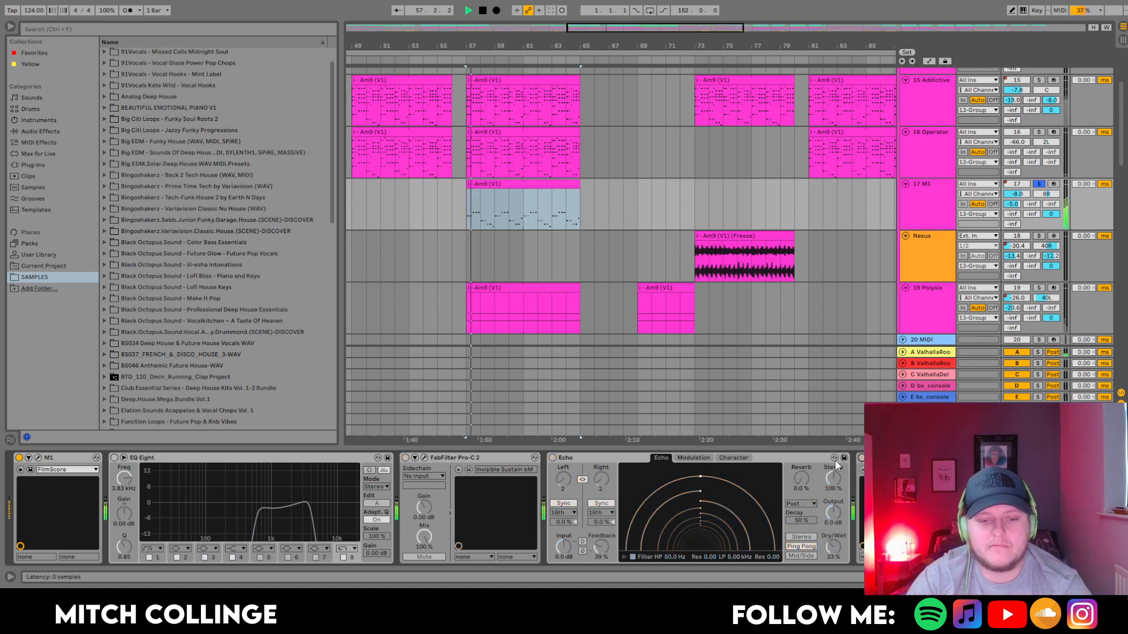
click(115, 458)
key(space)
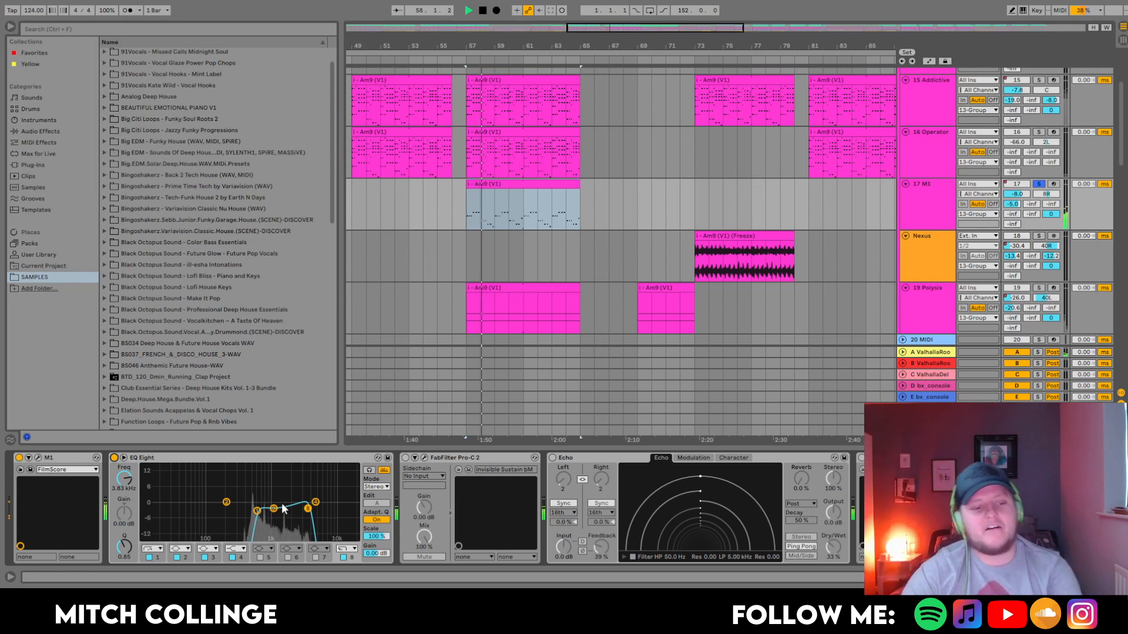
Re-enable FabFilter Pro-C 2 and Echo on 17 M1 one at a time, playing the clip after each
click(405, 458)
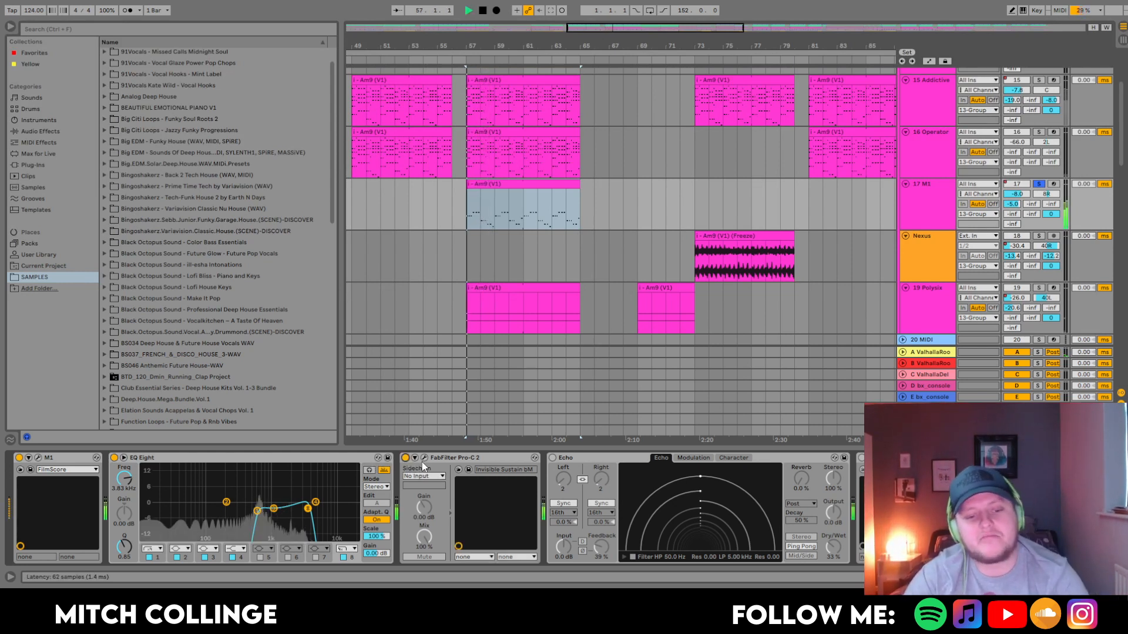
key(space)
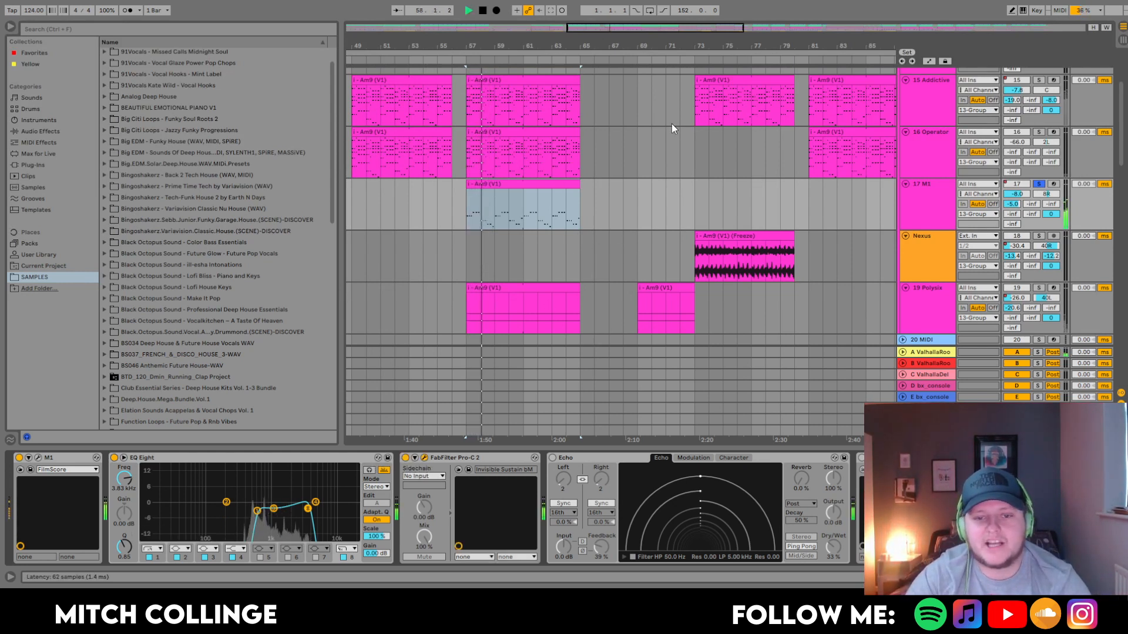
key(space)
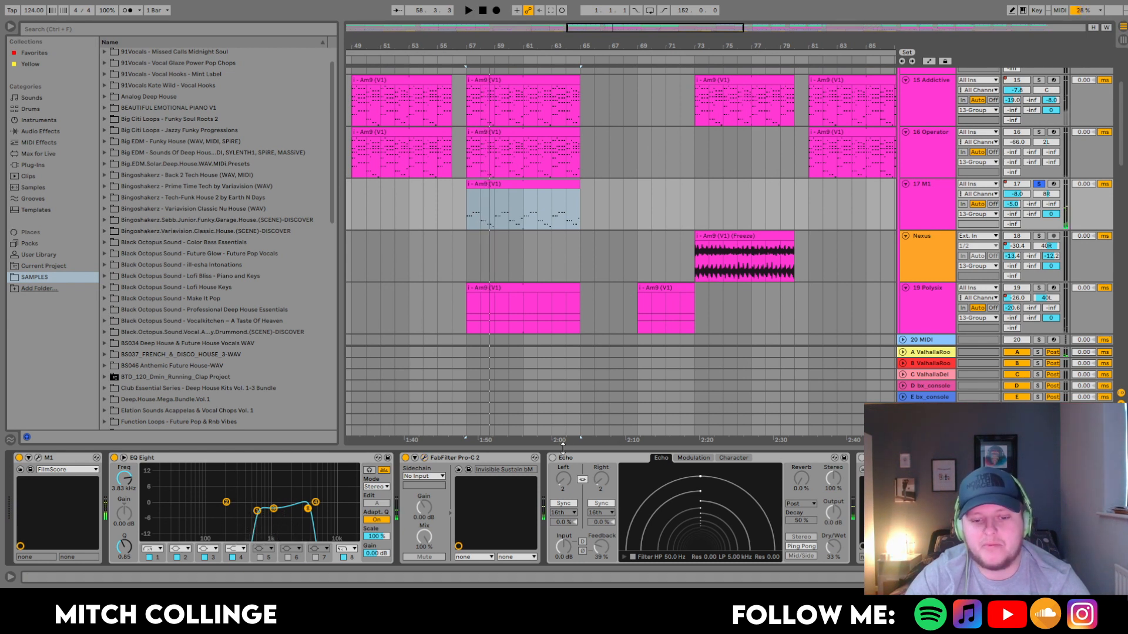
click(553, 458)
key(space)
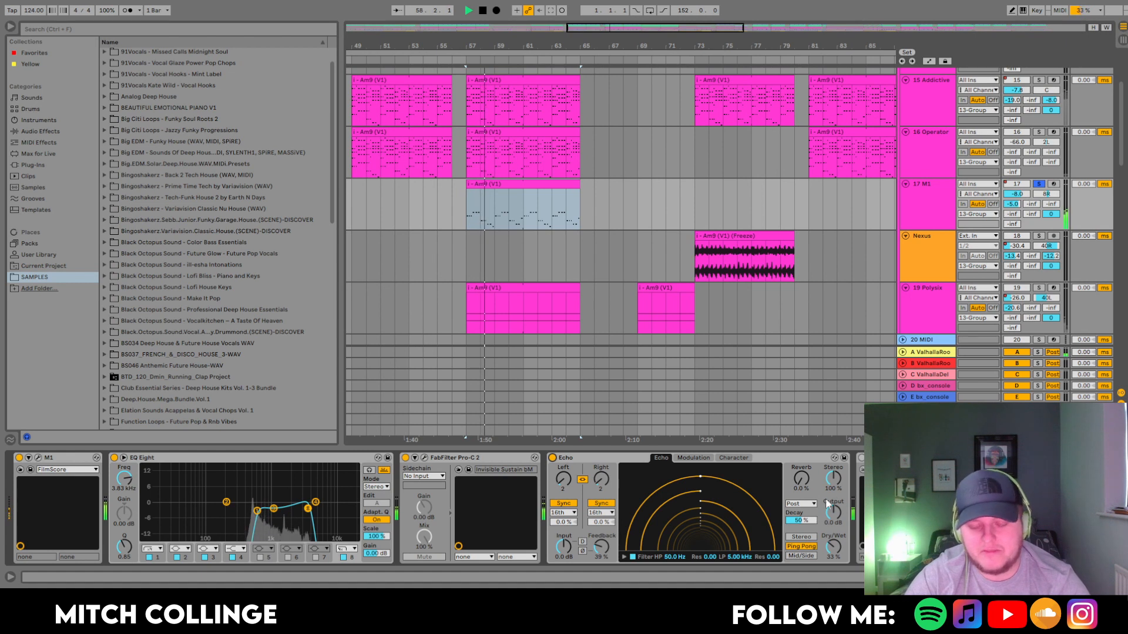
key(space)
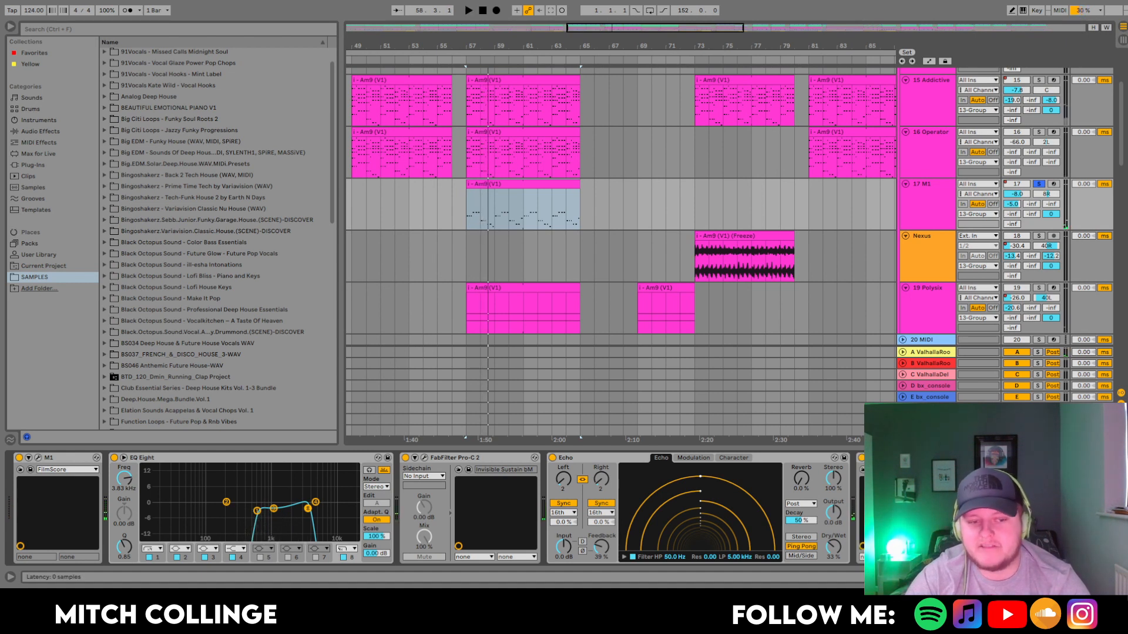
Play 17 M1 from bar 57 soloed, then unsolo it and play the same section in the full mix
key(space)
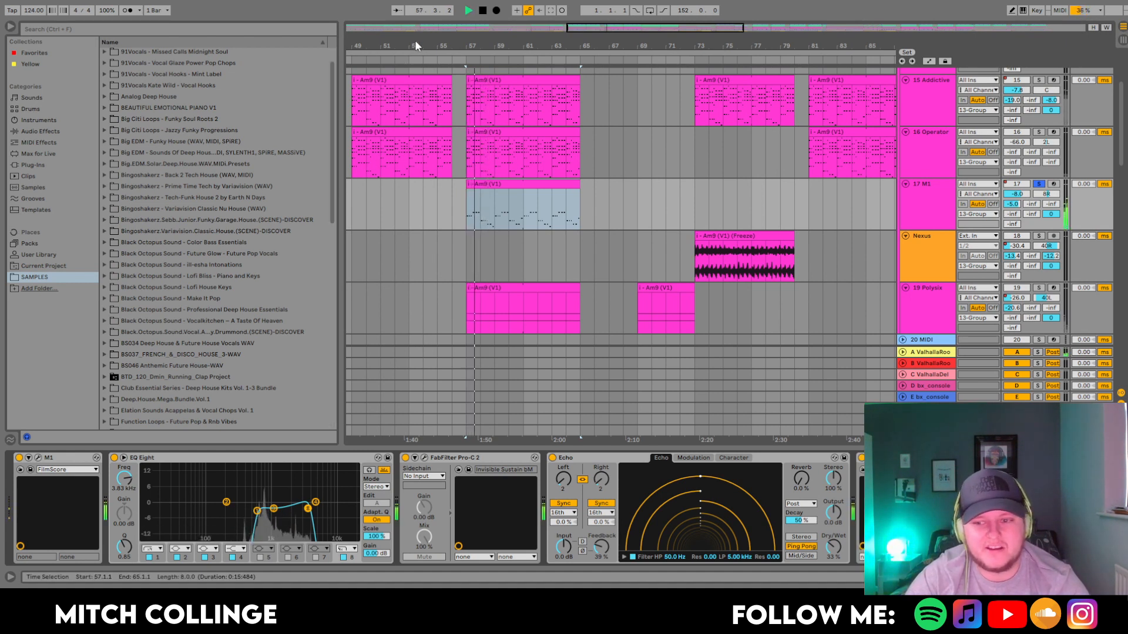
key(space)
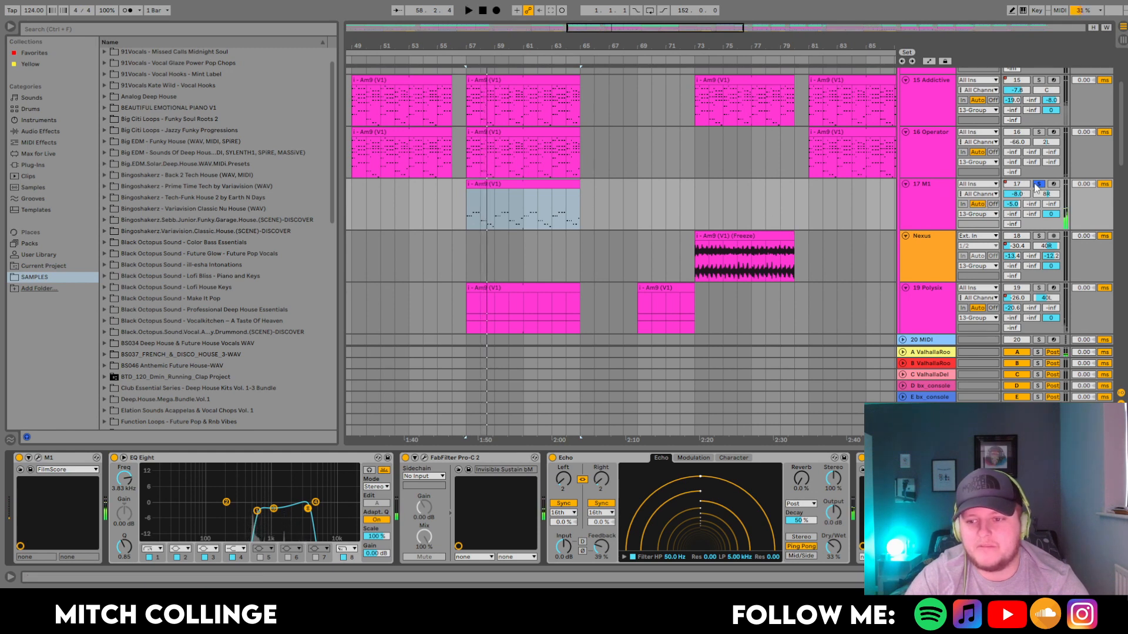
scroll(611, 154, up, 5)
key(space)
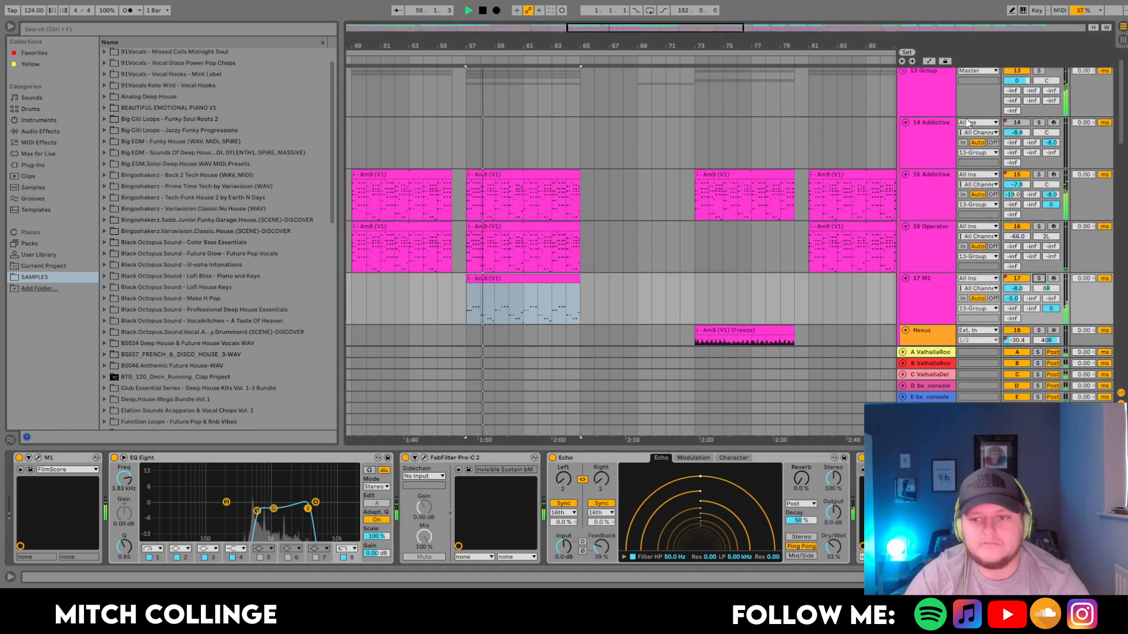
key(space)
Solo 13 Group, show its device chain, and play the grouped chord tracks from bar 57
click(918, 96)
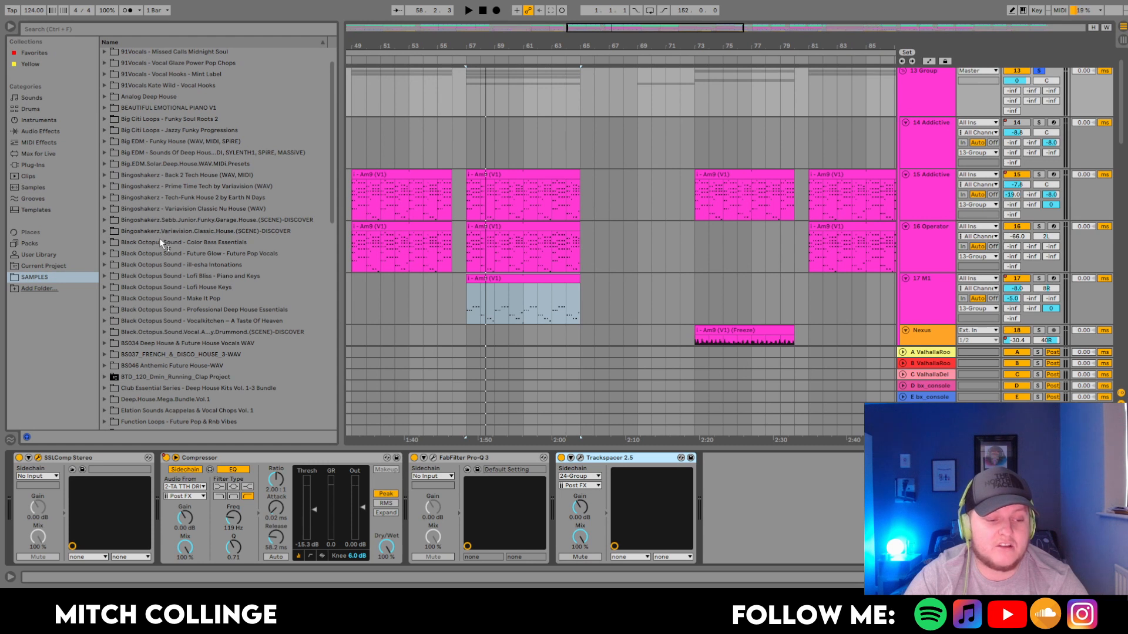
key(space)
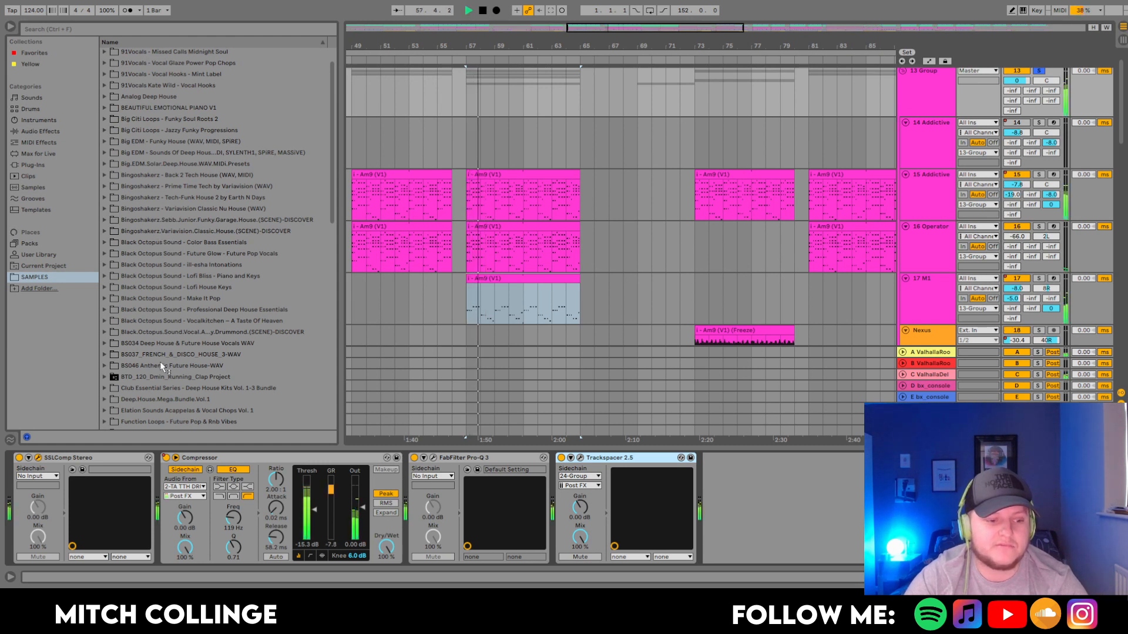
key(space)
key(space)
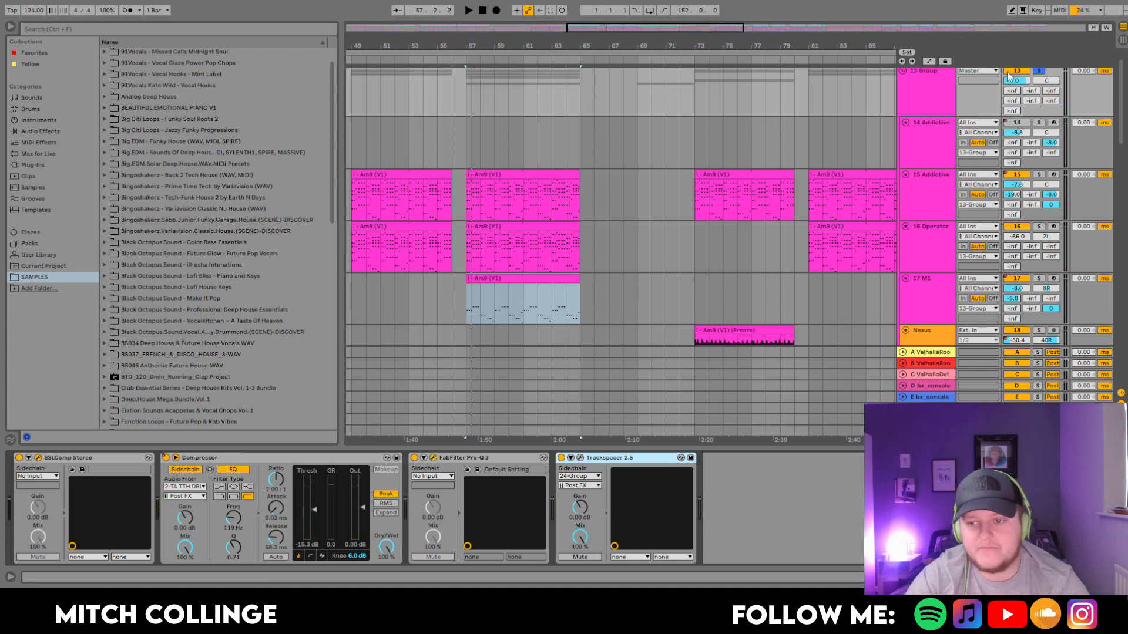
key(space)
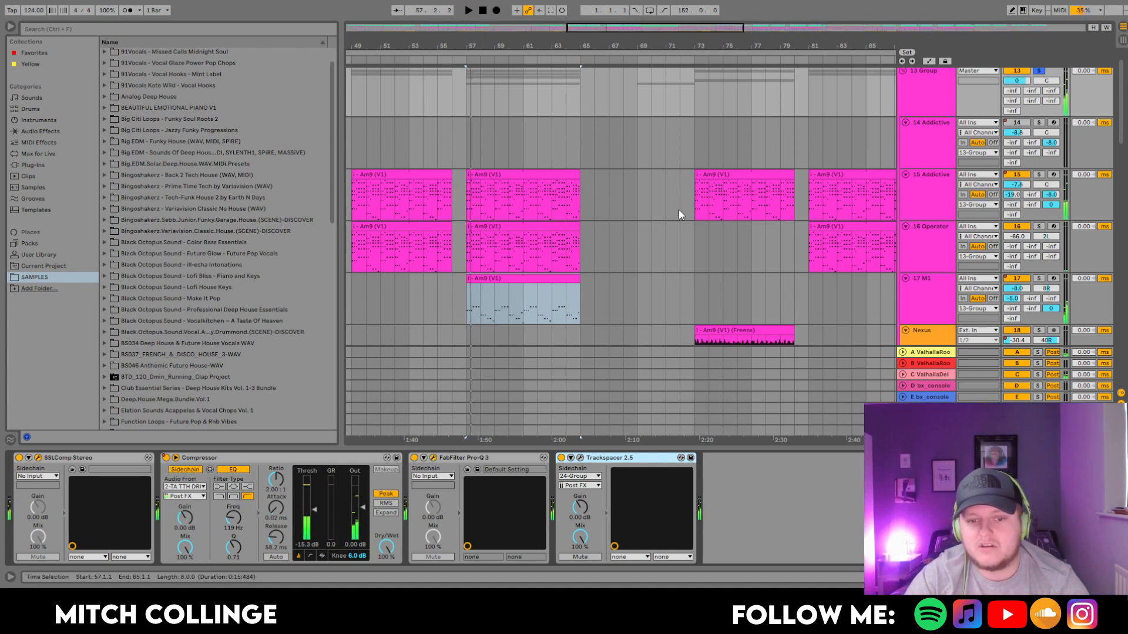
key(space)
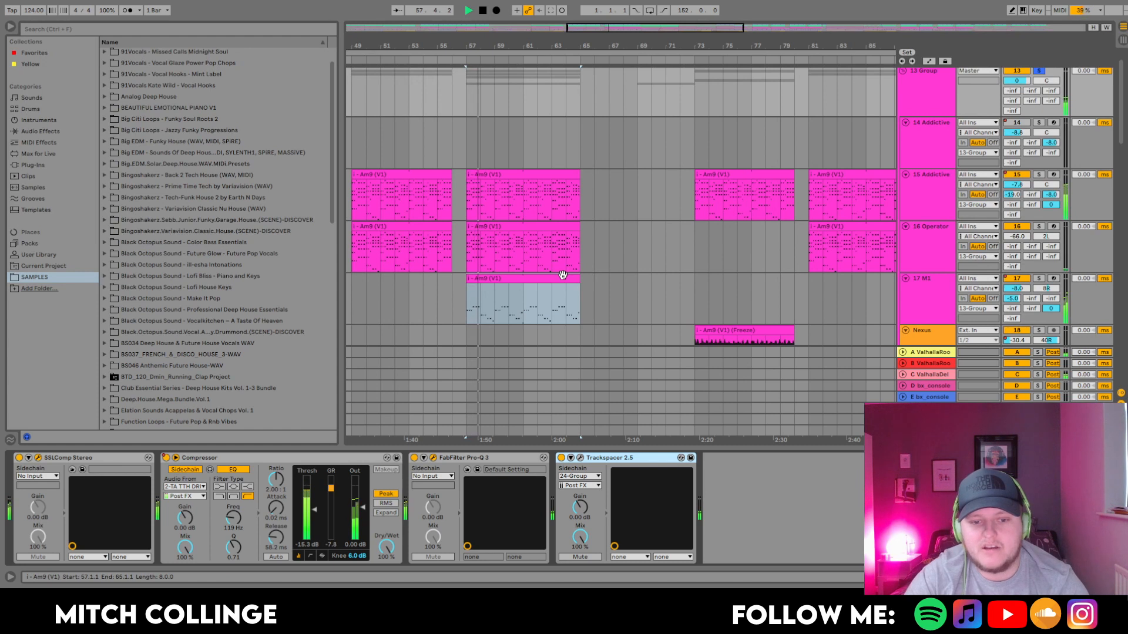
Unsolo 13 Group and play the same section from bar 57 in the full mix
click(1039, 70)
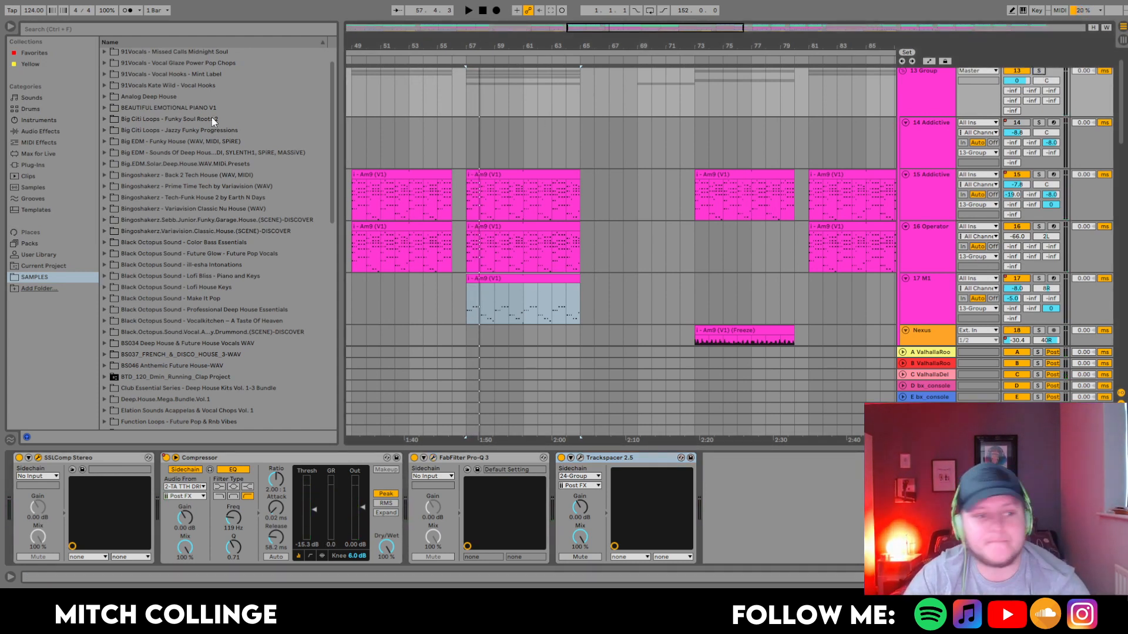
key(space)
scroll(717, 179, down, 5)
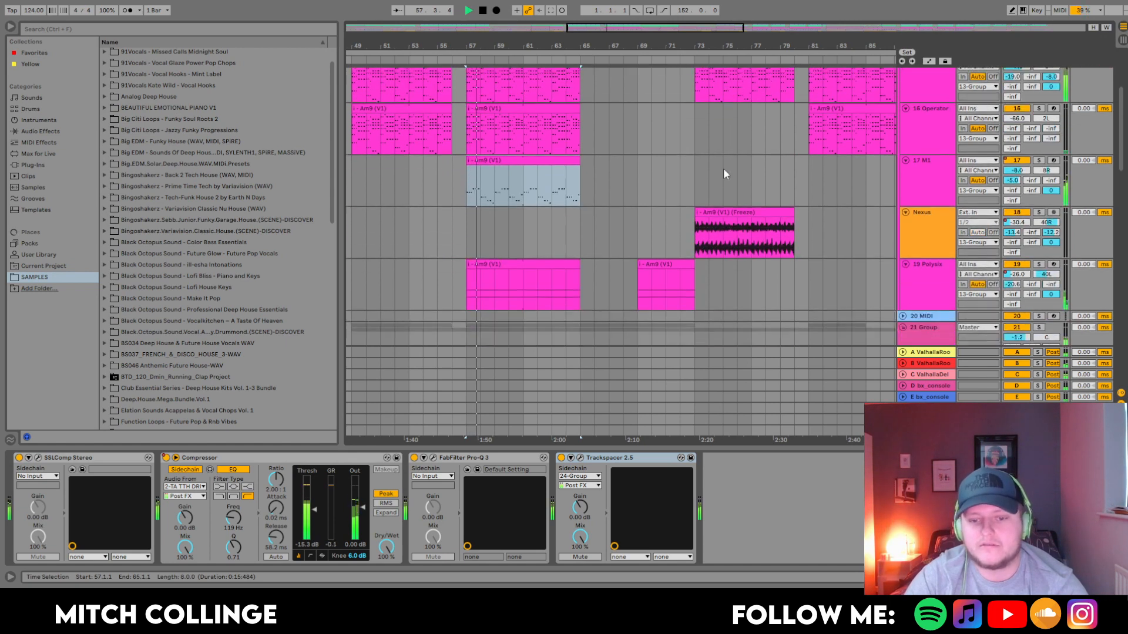
scroll(710, 170, down, 5)
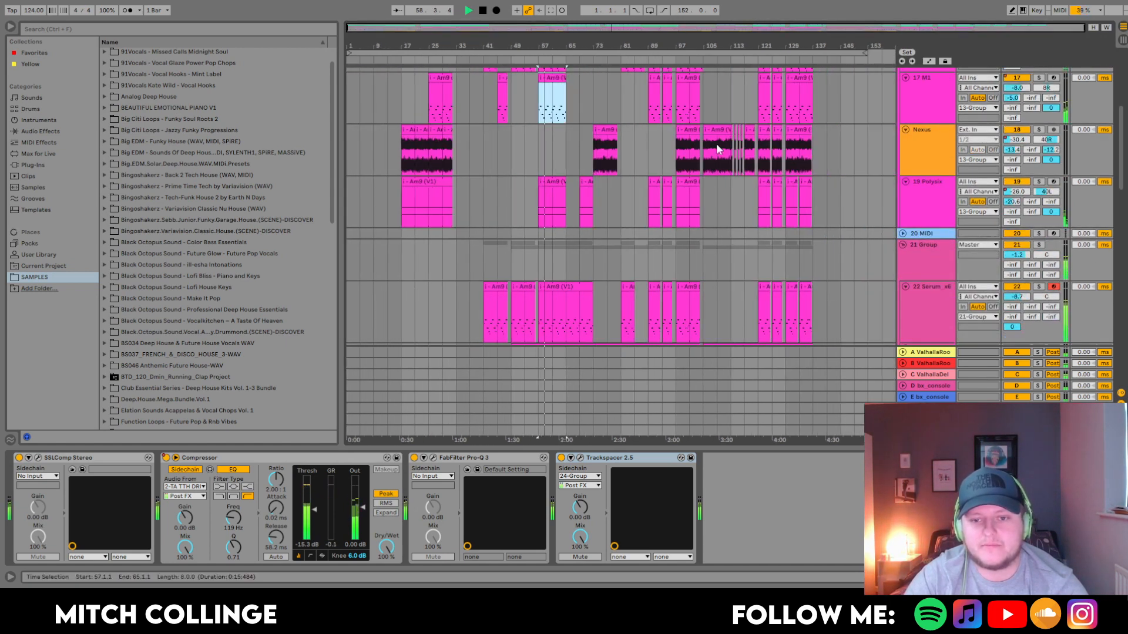
scroll(722, 171, up, 3)
scroll(722, 170, up, 4)
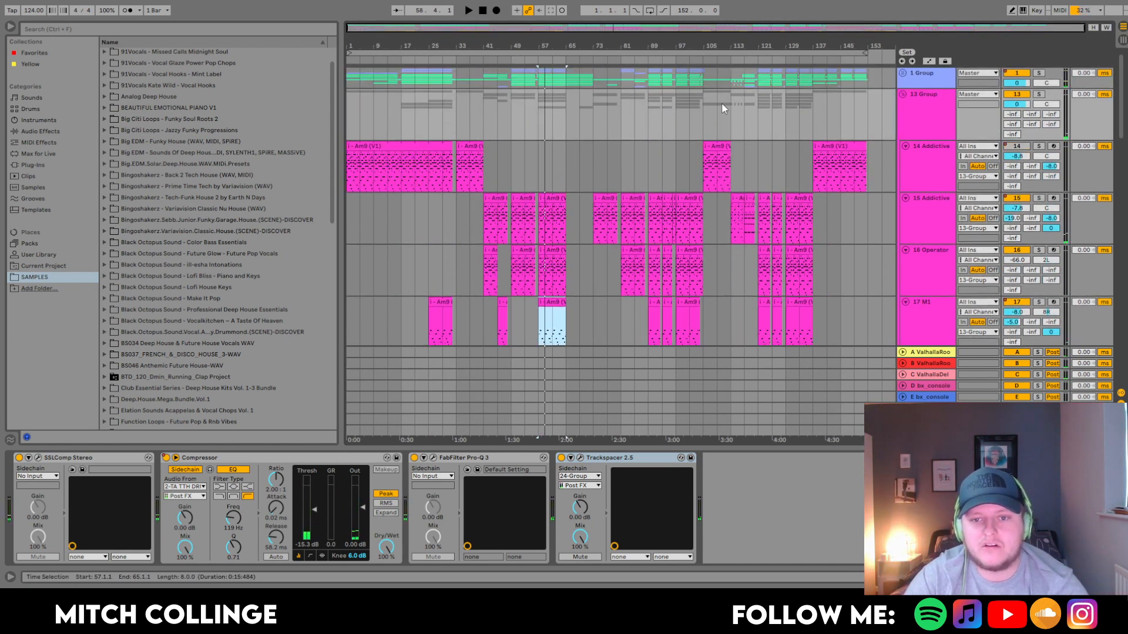
Fold 13 Group, unfold 1 Group, and play the short drum hits on the 2 TA_TTH_D track from bar 113
click(733, 106)
click(902, 94)
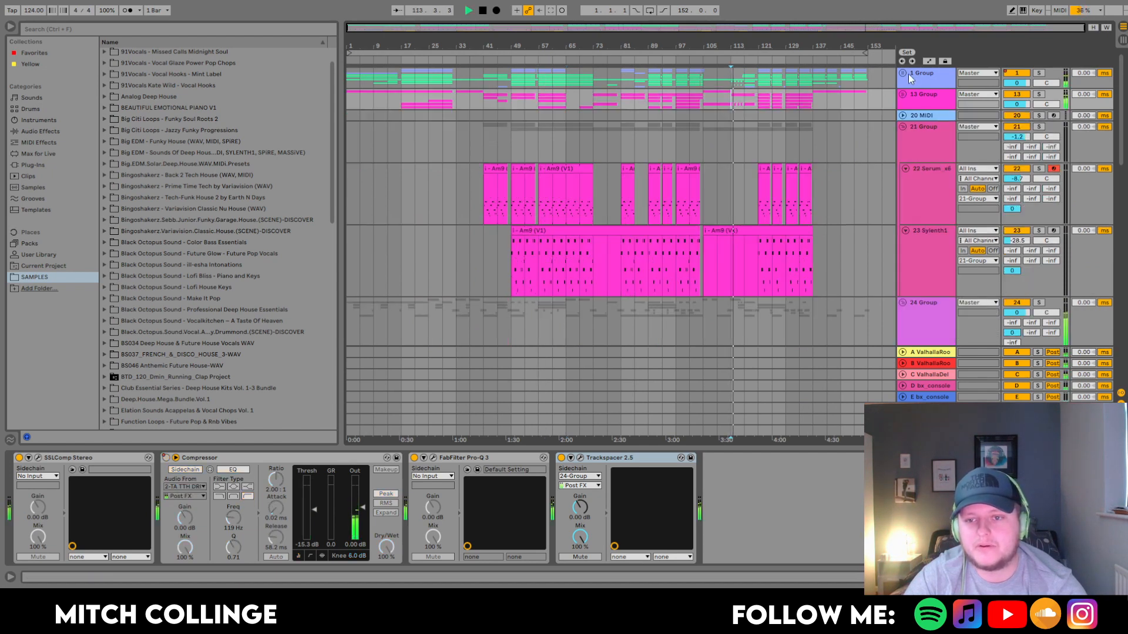
click(902, 73)
key(space)
drag(761, 46, 761, 97)
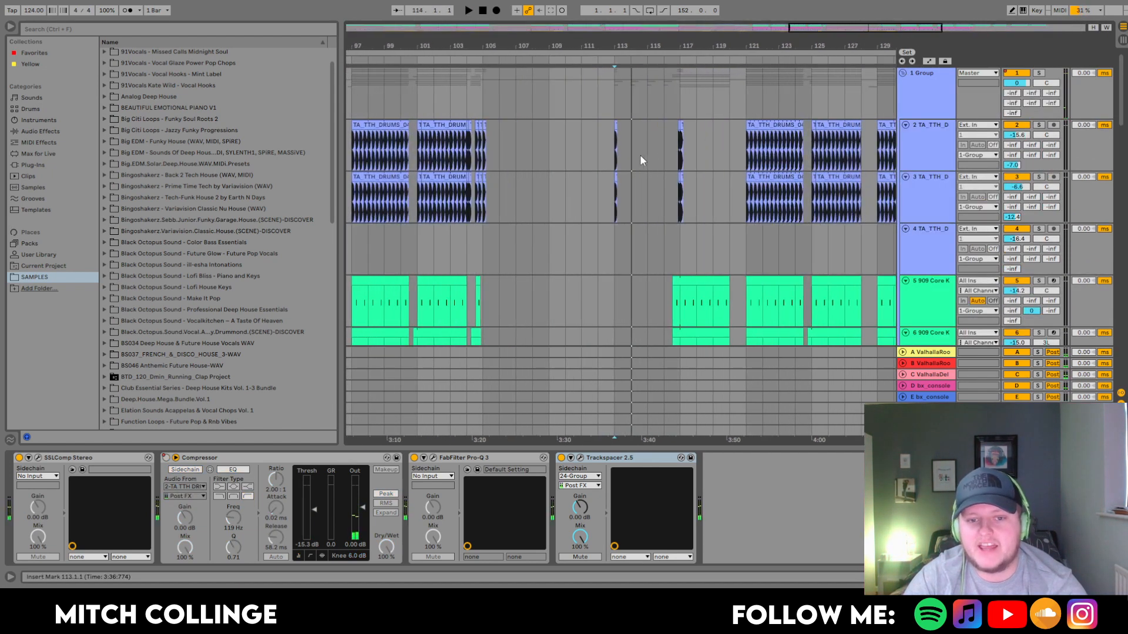
click(609, 163)
key(space)
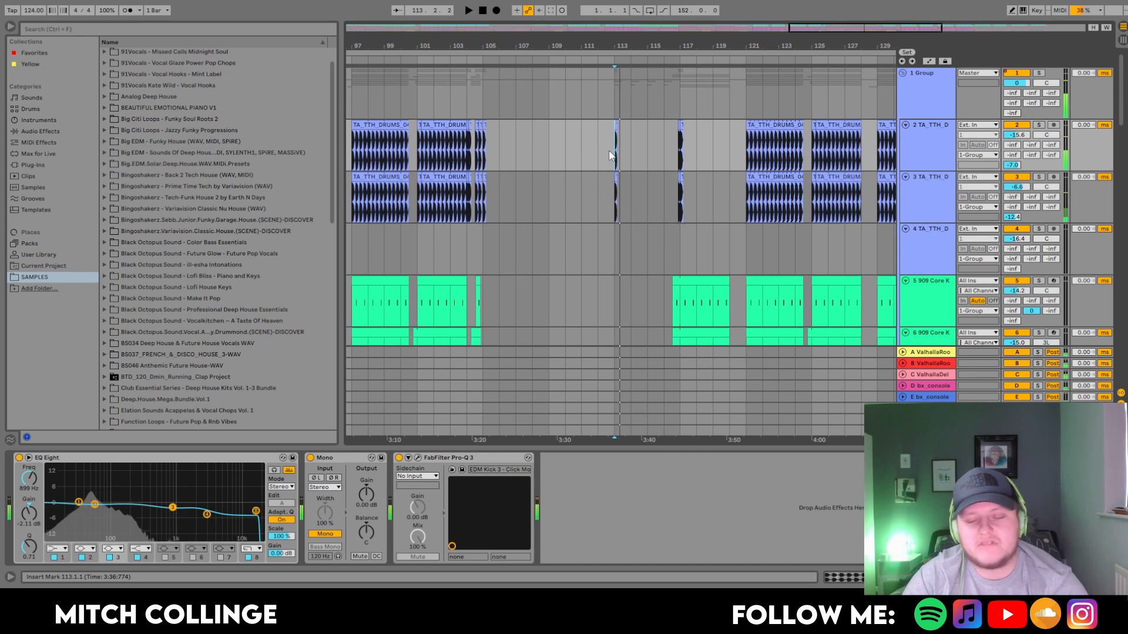
Play the full mix from bar 104 into the breakdown and unfold 13 Group to show the chord tracks
click(470, 171)
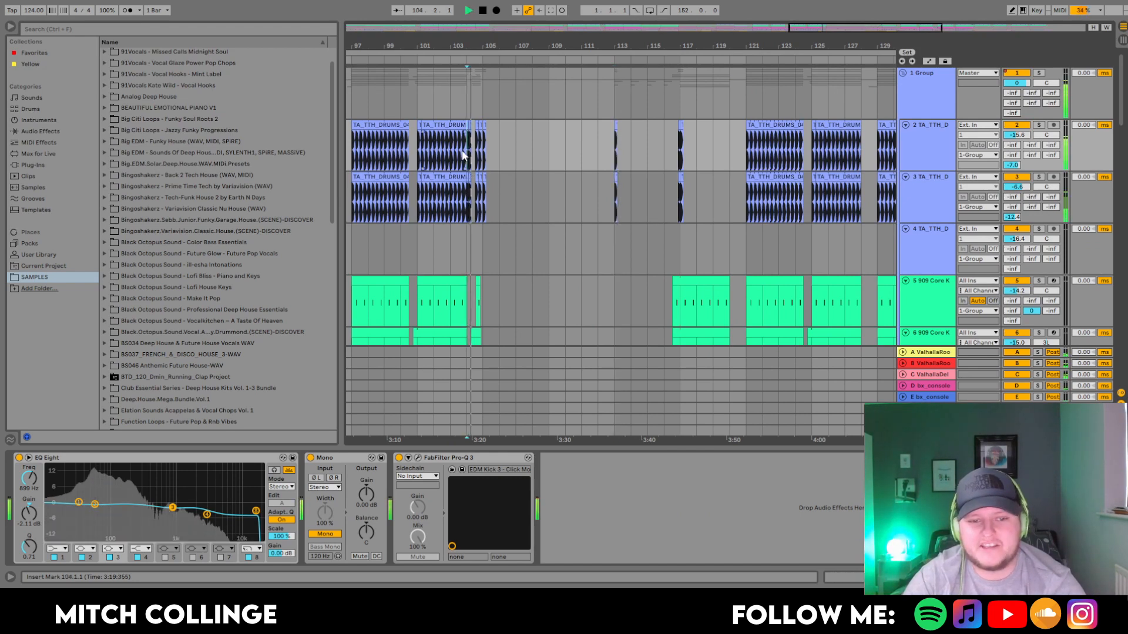
key(space)
scroll(530, 172, down, 6)
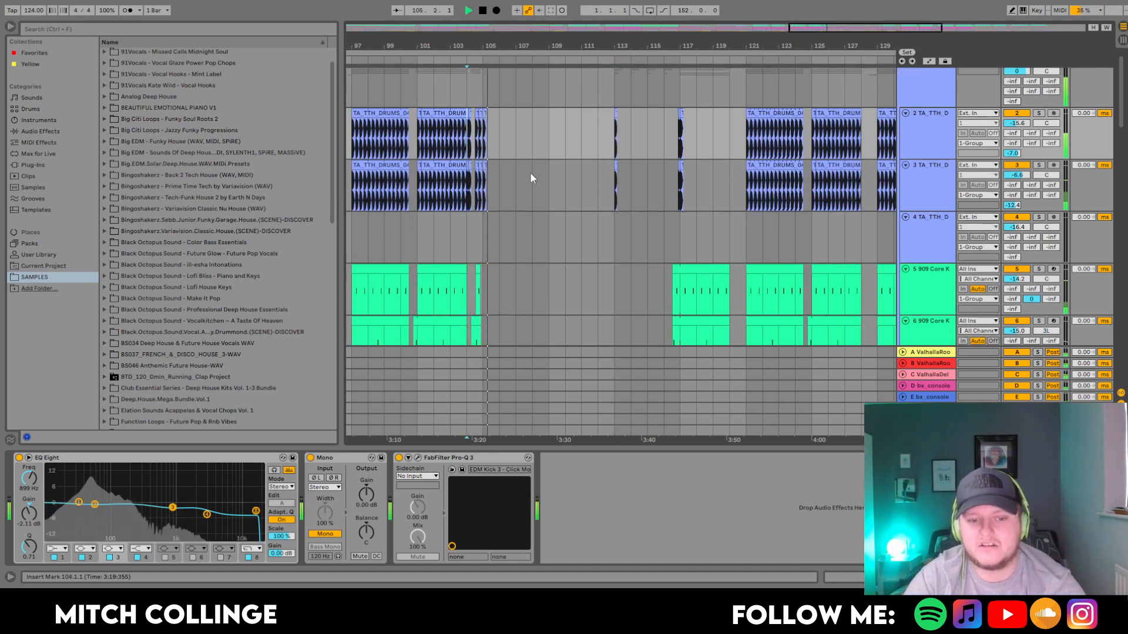
scroll(559, 177, down, 5)
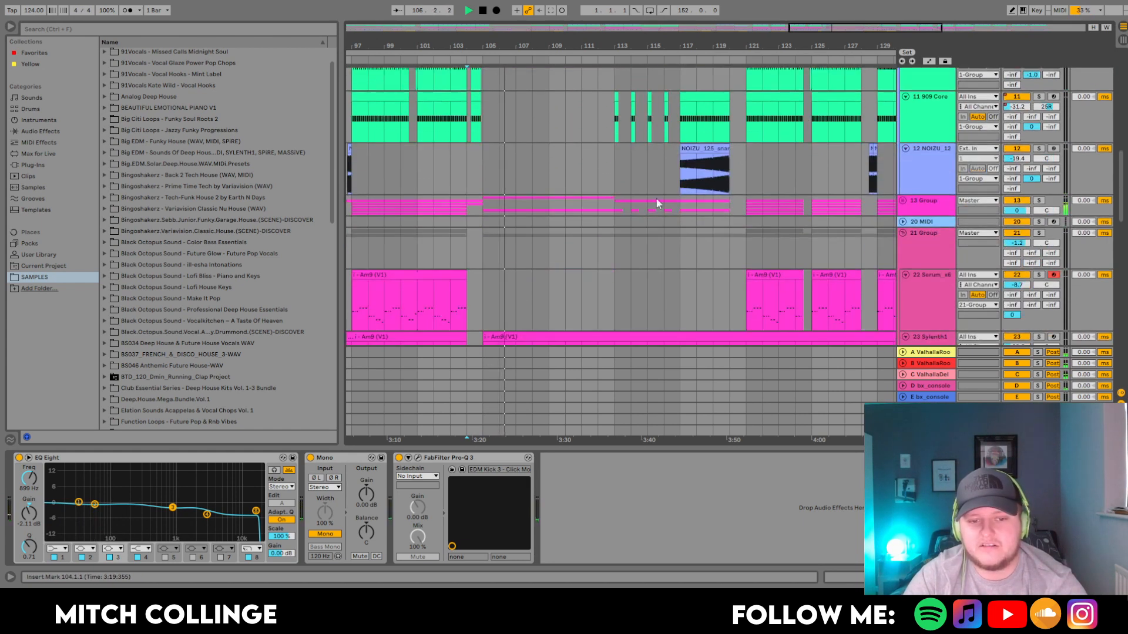
scroll(767, 202, down, 2)
Play the 14 Addictive clip from bar 105 soloed, with its Auto Filter devices in view, then unsolo the track
click(542, 176)
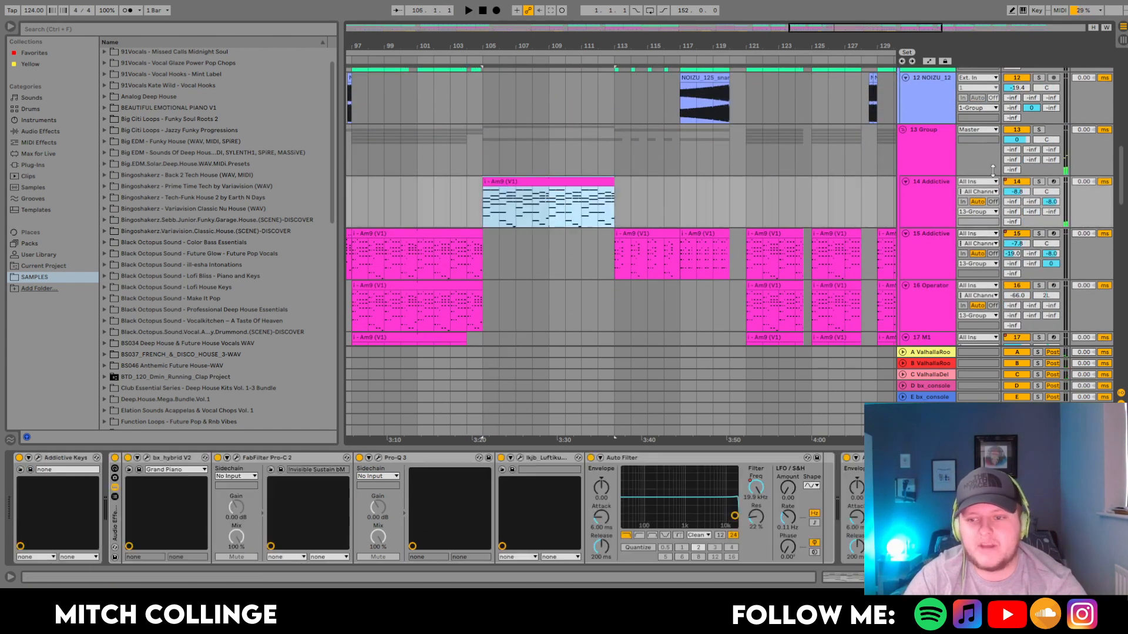
click(1039, 182)
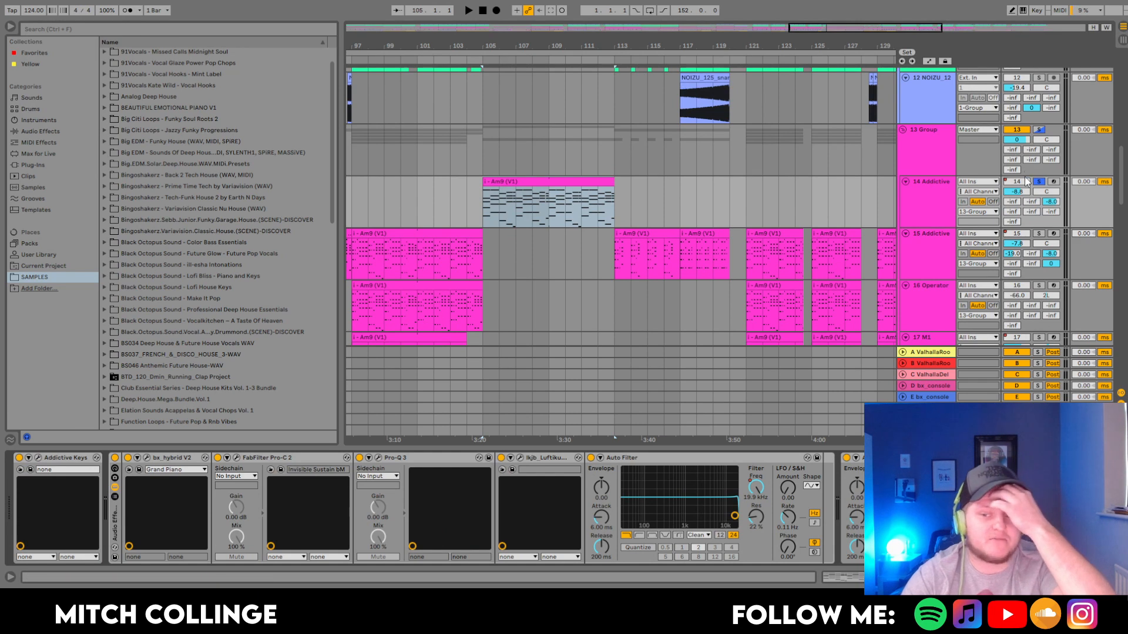
key(space)
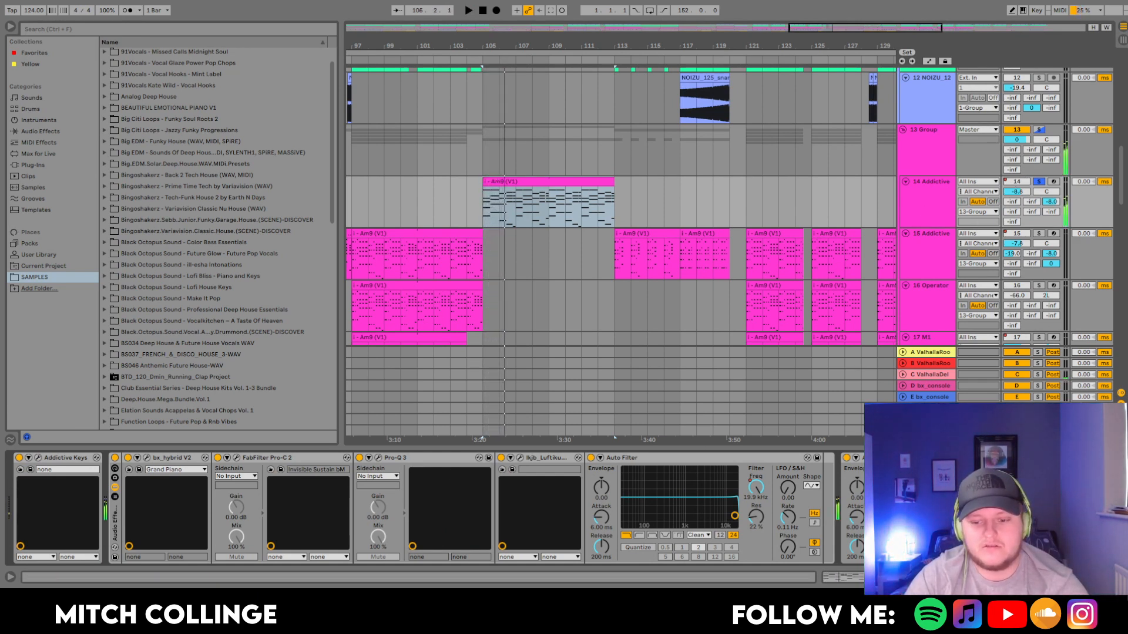
scroll(999, 505, right, 5)
key(space)
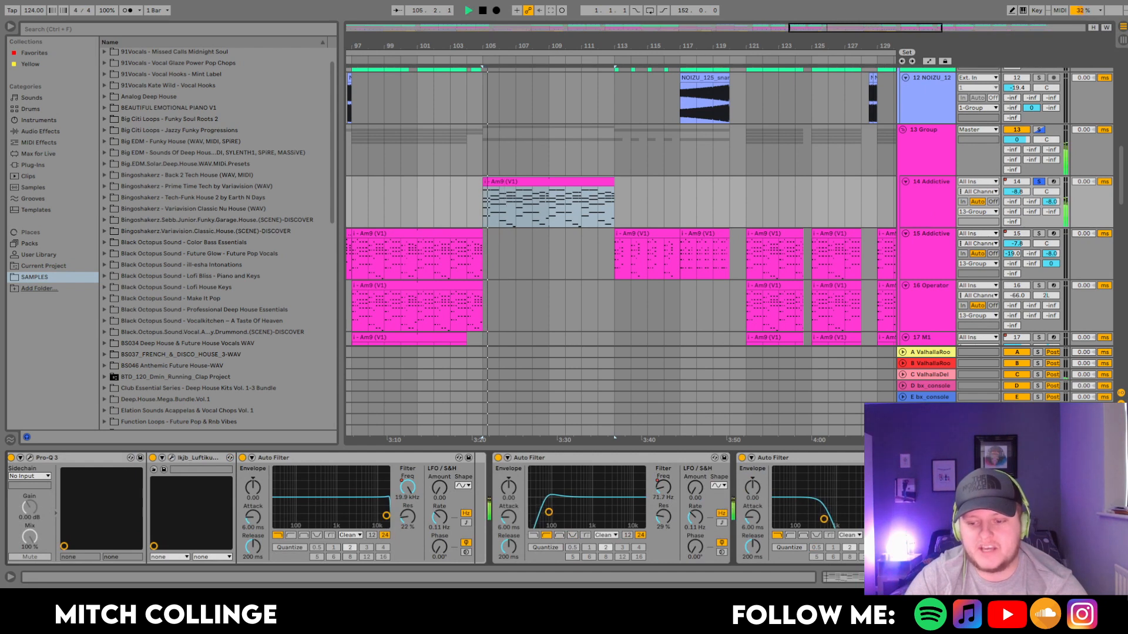
scroll(854, 199, down, 5)
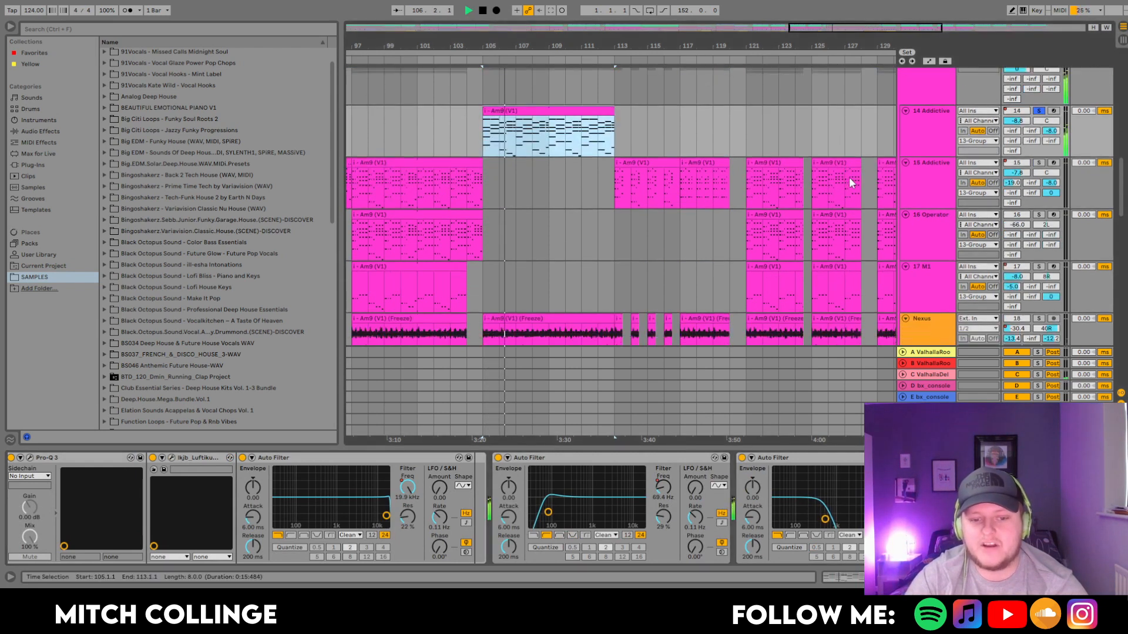
scroll(861, 196, up, 4)
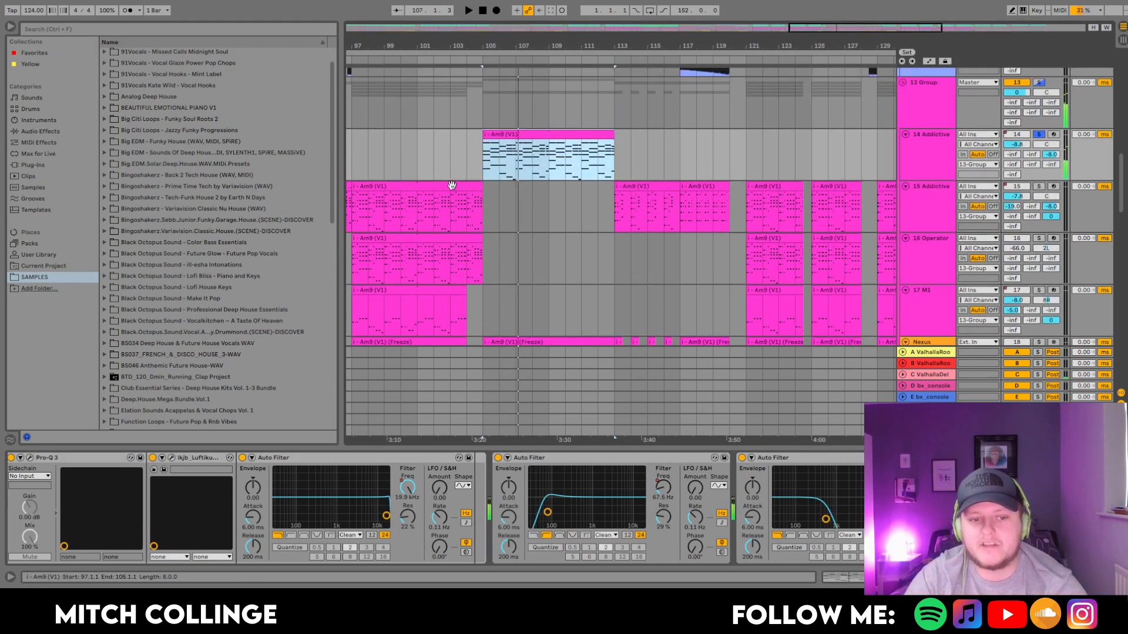
click(451, 186)
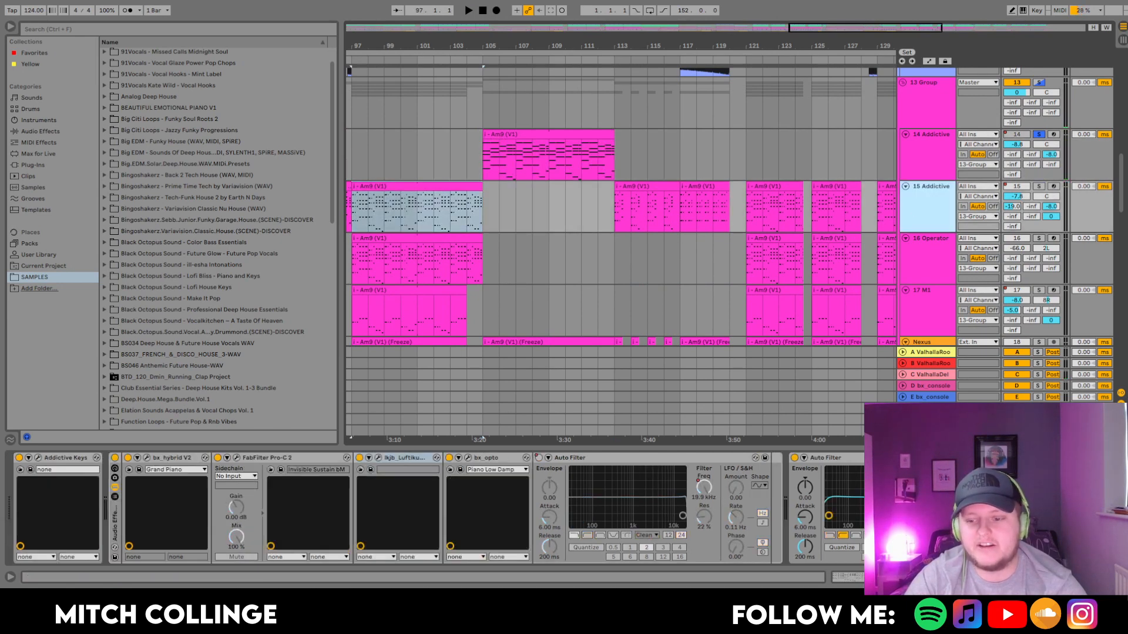
click(1038, 133)
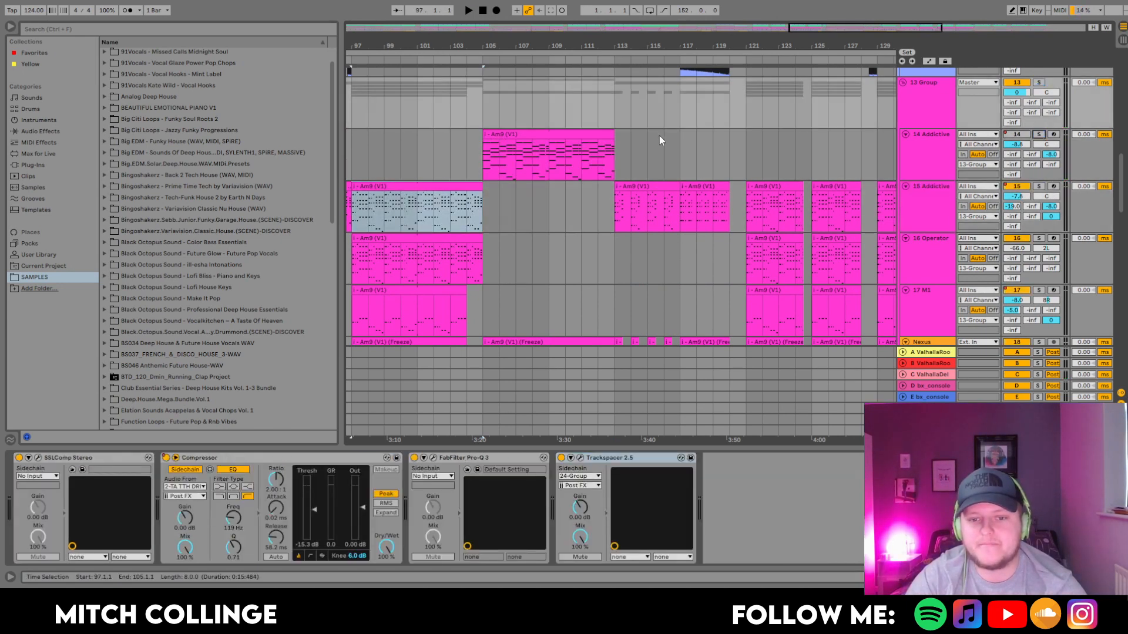
Solo 15 Addictive together with 11 909 Core and play the build-up from bar 113
click(612, 110)
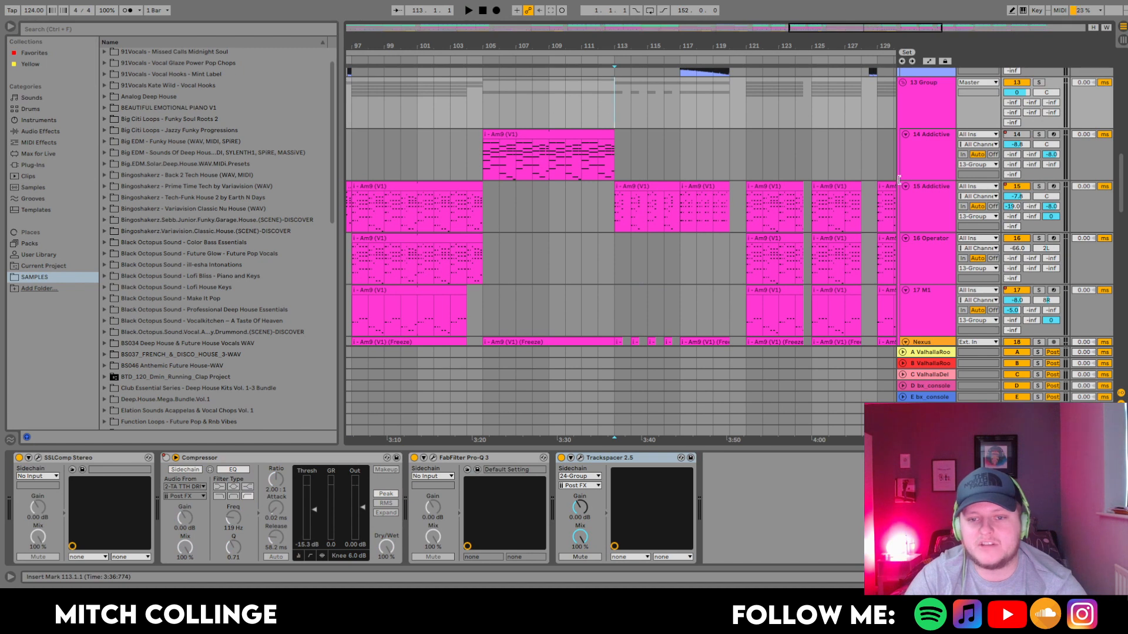
click(1038, 187)
key(space)
scroll(825, 171, up, 6)
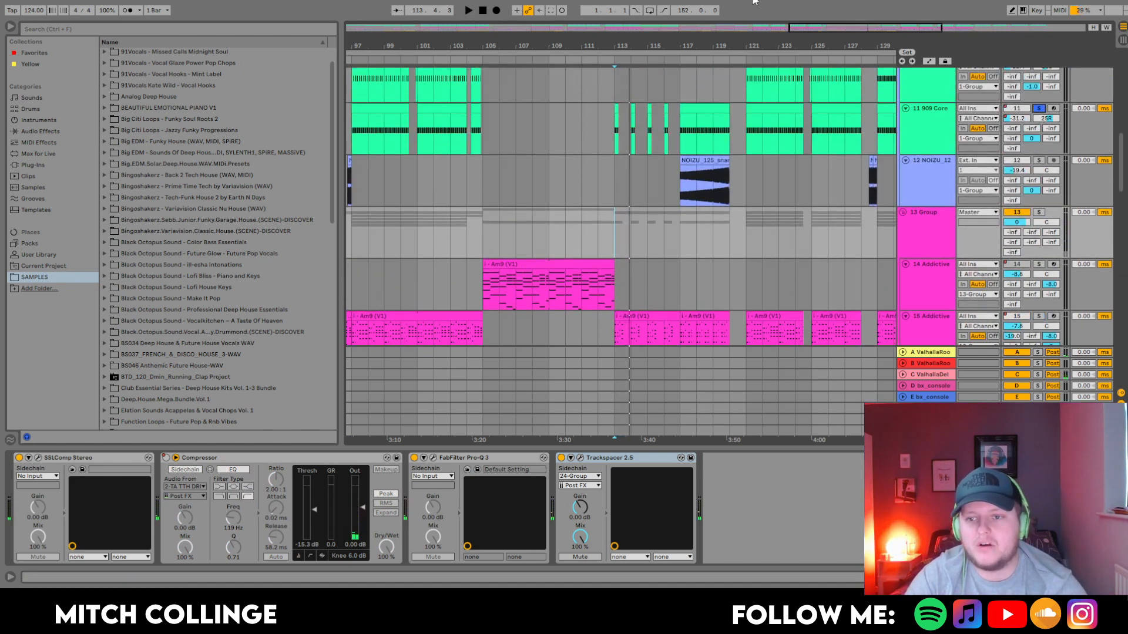
drag(868, 26, 890, 140)
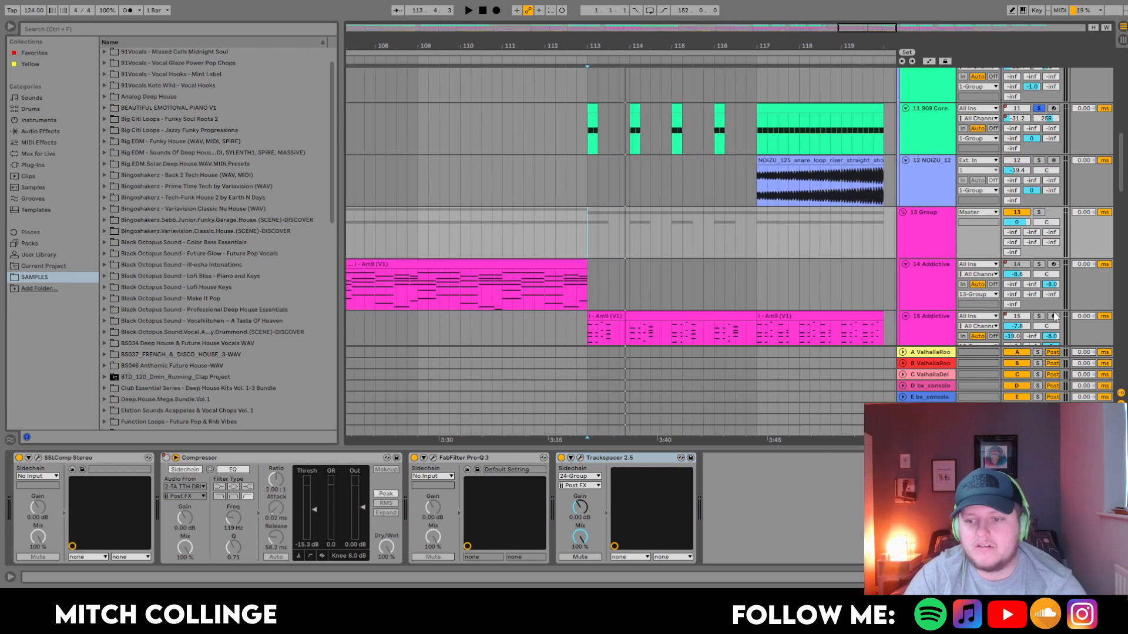
key(space)
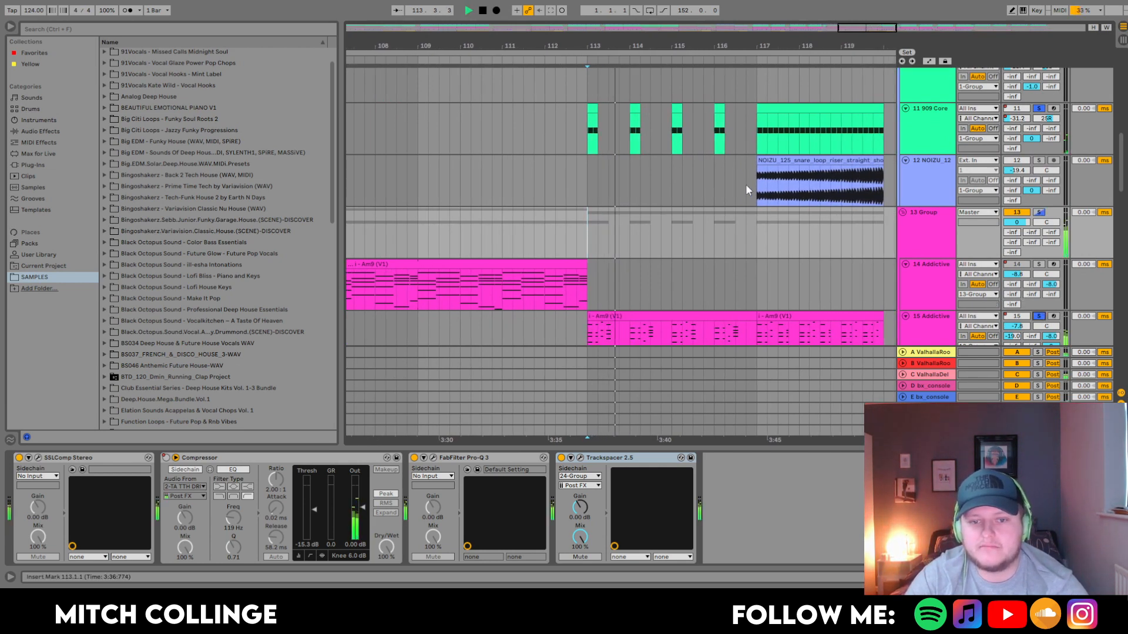
Add 9 VEH1 Shak to the soloed tracks and play the build-up from bar 113 again
scroll(745, 183, up, 3)
scroll(746, 181, up, 4)
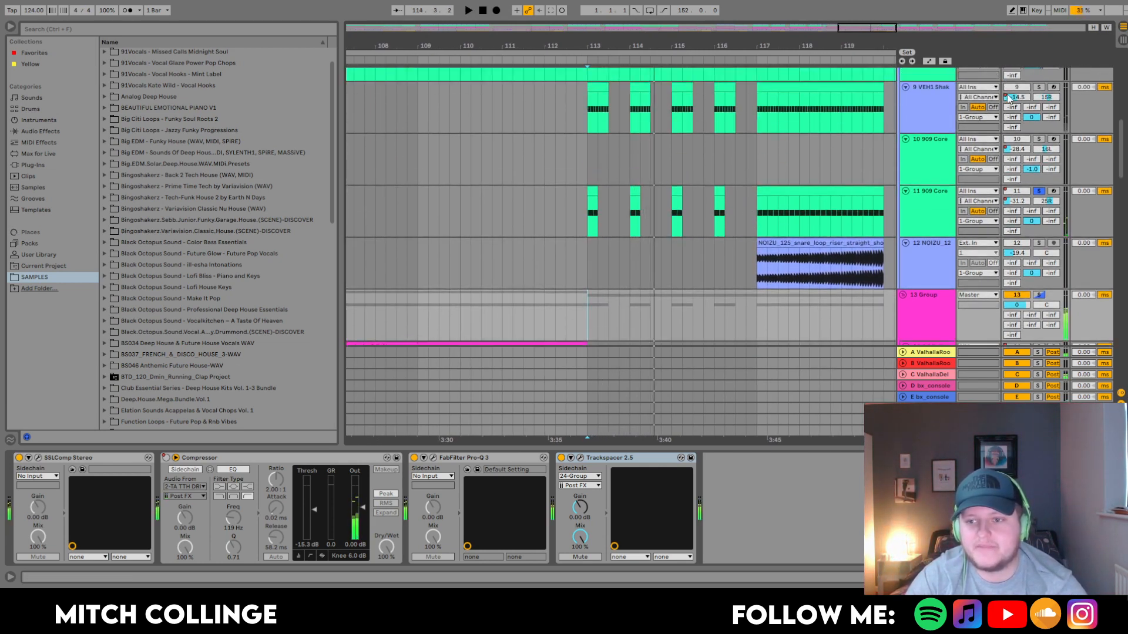
key(space)
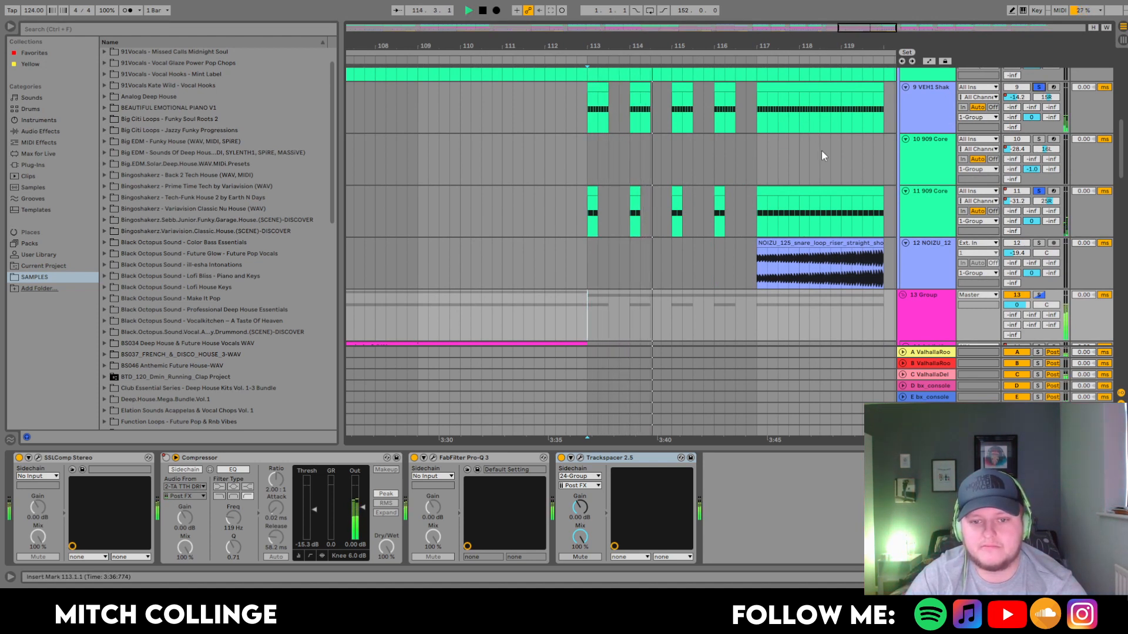
scroll(821, 150, up, 8)
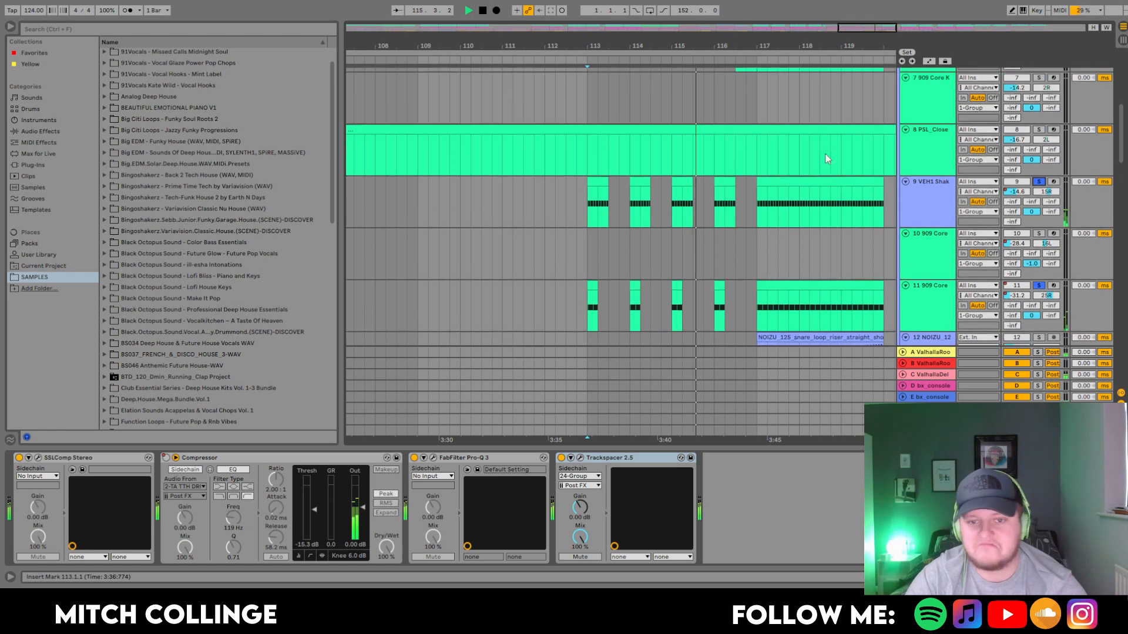
Unsolo the shaker, 909 and 15 Addictive tracks and play the build-up from bar 113 in the full mix
key(space)
scroll(824, 161, down, 4)
scroll(823, 161, up, 8)
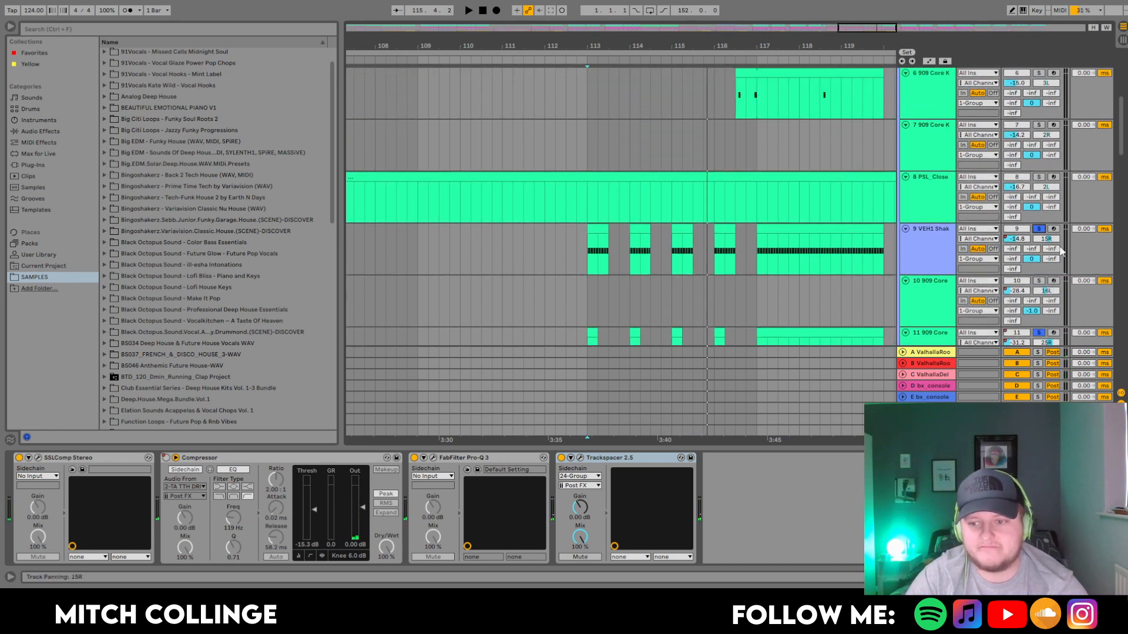
key(space)
scroll(801, 211, down, 20)
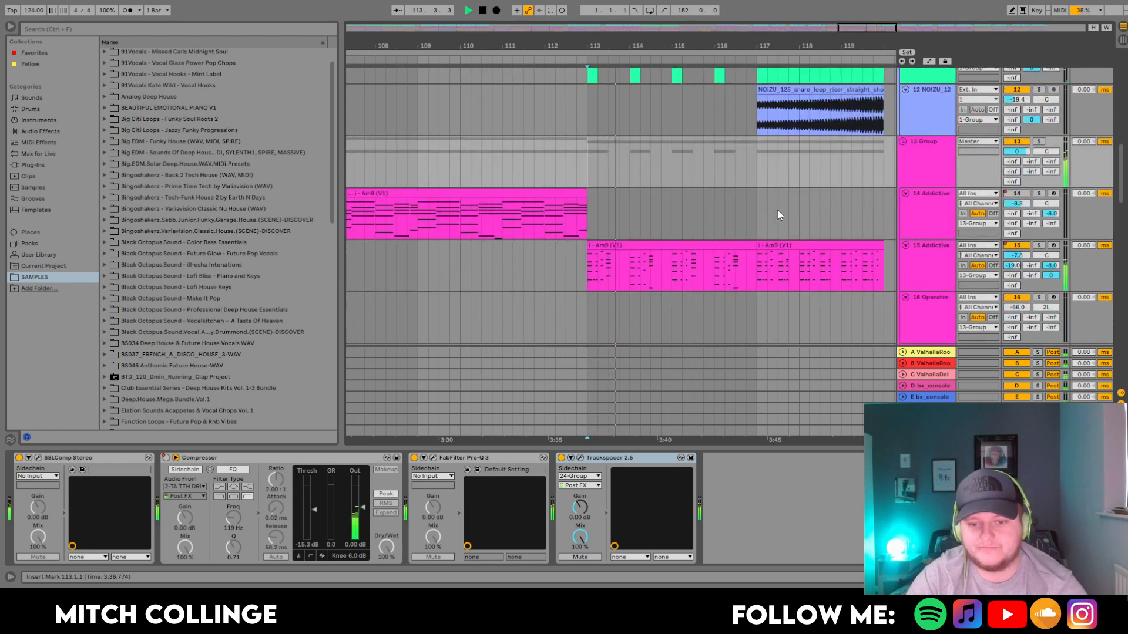
Solo 15 Addictive, show its Auto Filter frequency automation, and play the clip from bar 117
drag(692, 46, 692, 23)
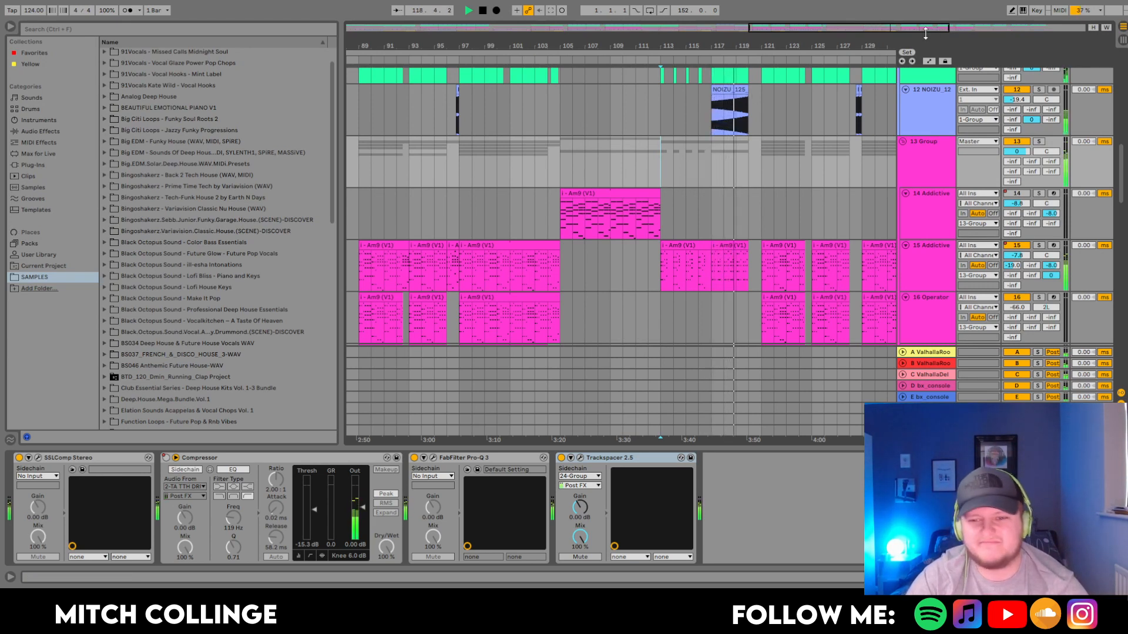
drag(925, 29, 925, 65)
click(639, 245)
key(space)
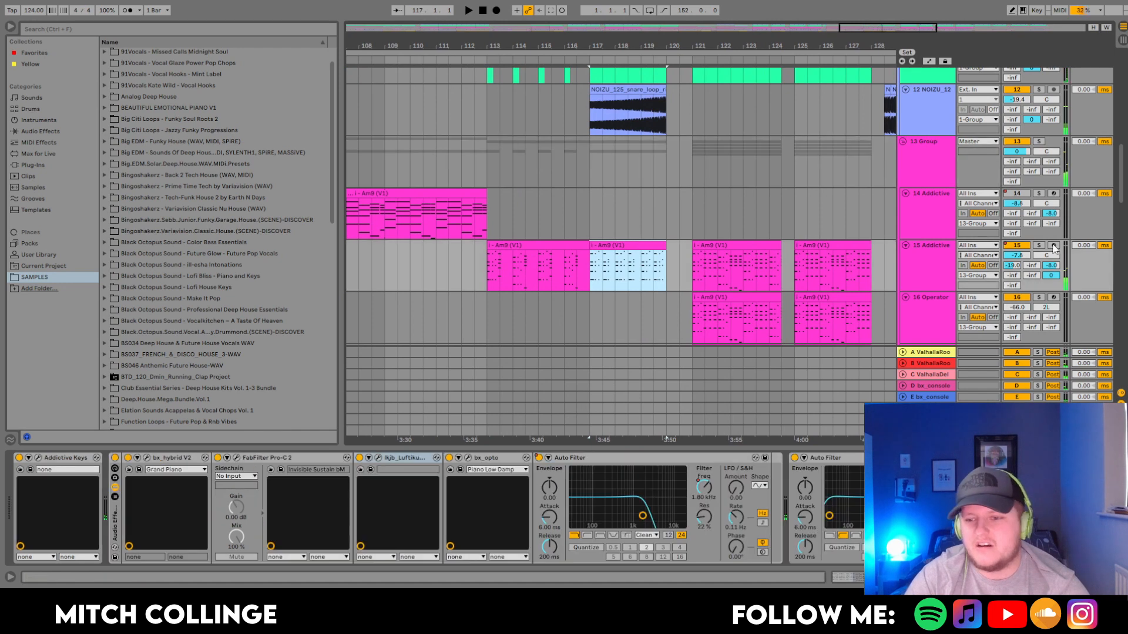
click(1039, 245)
key(a)
scroll(575, 282, down, 2)
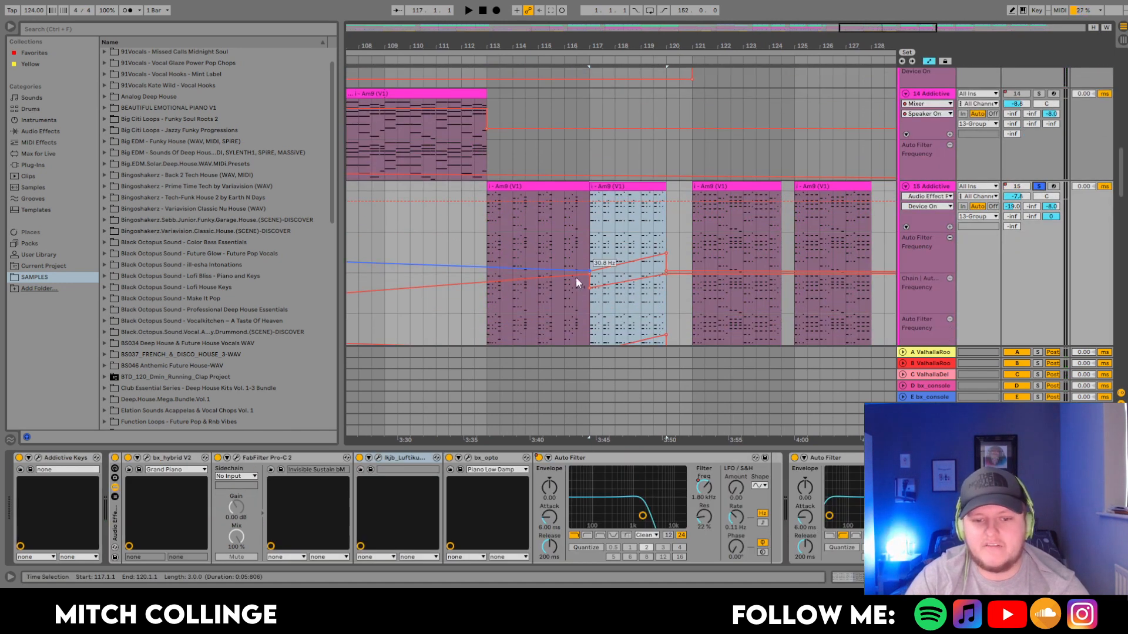
key(space)
scroll(822, 228, down, 2)
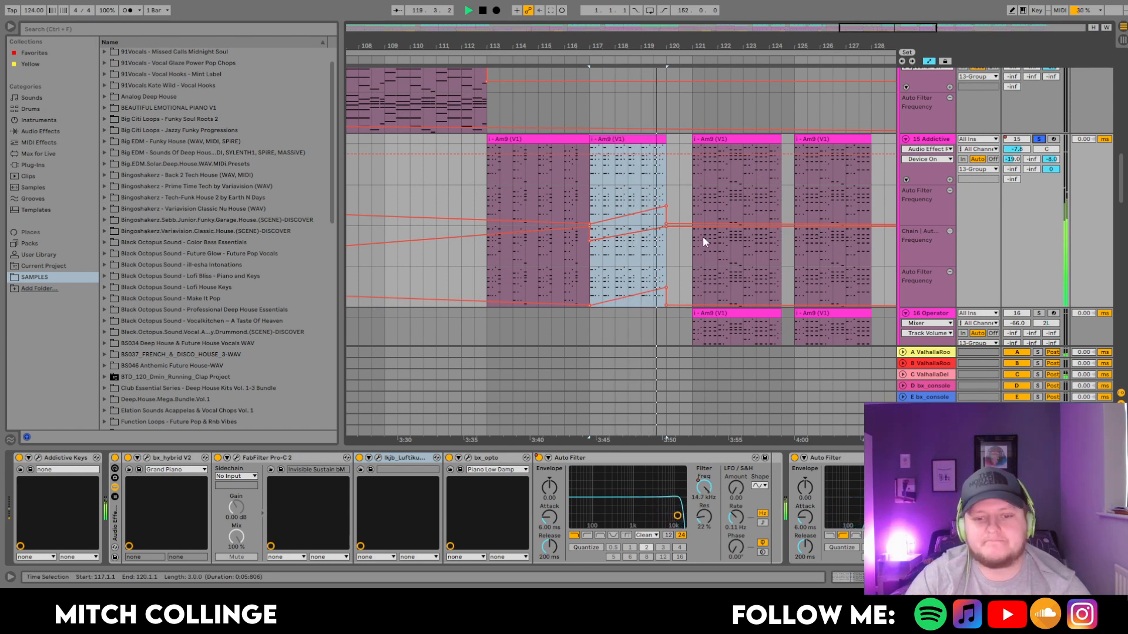
Unsolo 15 Addictive, play the full mix from bar 117, and hide the automation lanes
click(1038, 139)
key(space)
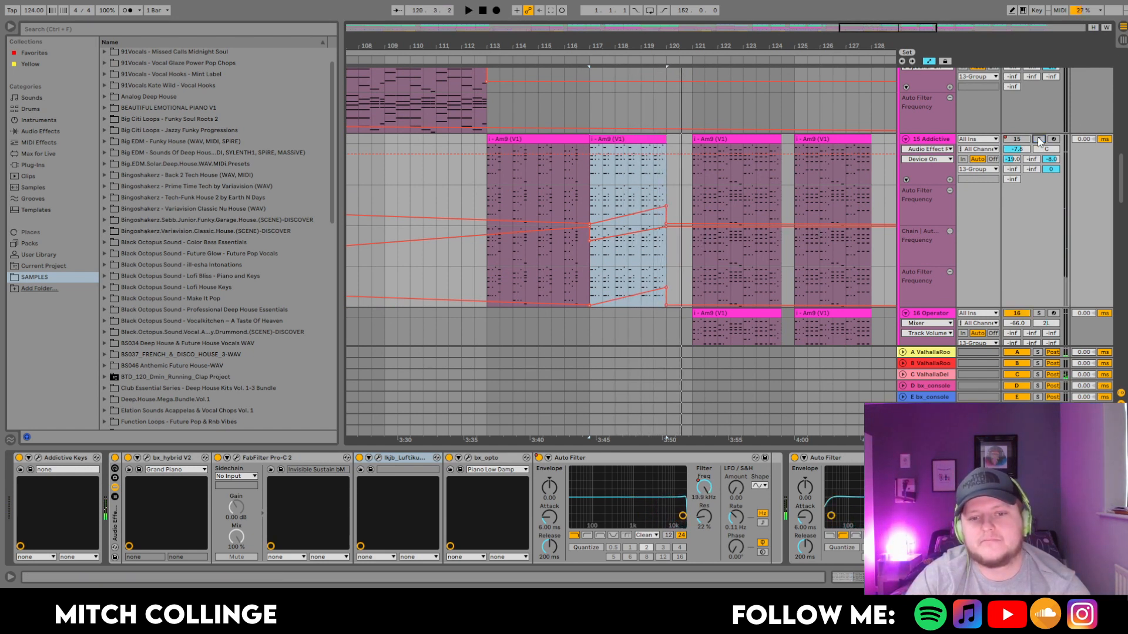
key(space)
drag(751, 46, 825, 77)
drag(907, 27, 907, 27)
key(a)
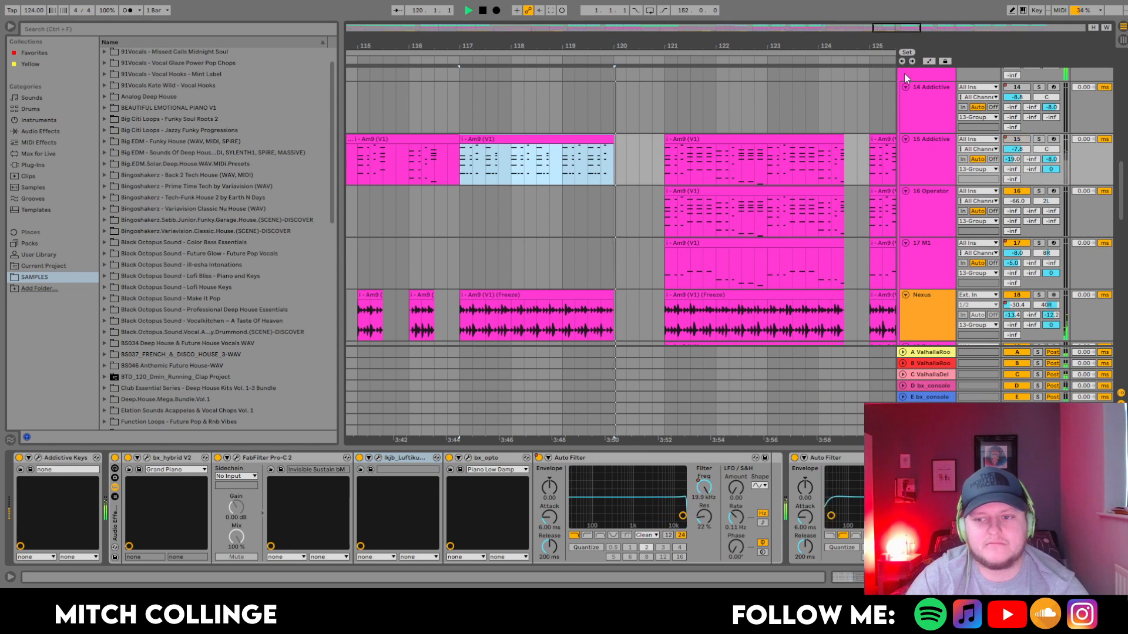
Examine the bass tracks and the vocal tracks in 24 Group while the drop plays from bar 121
scroll(905, 76, down, 10)
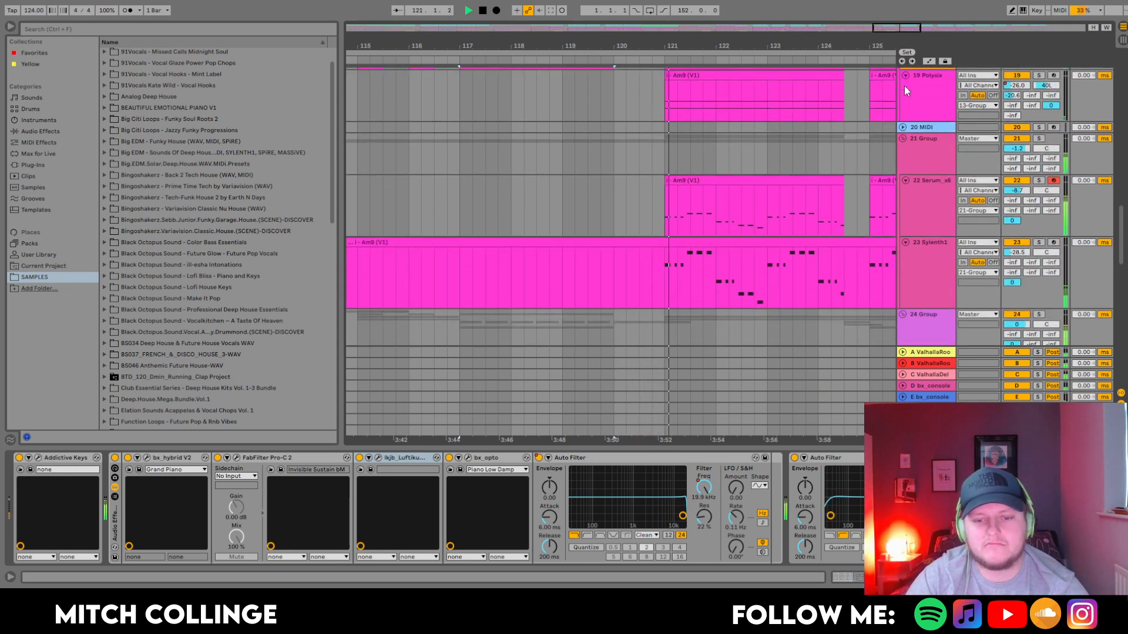
scroll(905, 85, down, 1)
drag(914, 27, 892, 15)
scroll(860, 154, down, 2)
scroll(857, 159, down, 5)
drag(791, 46, 715, 88)
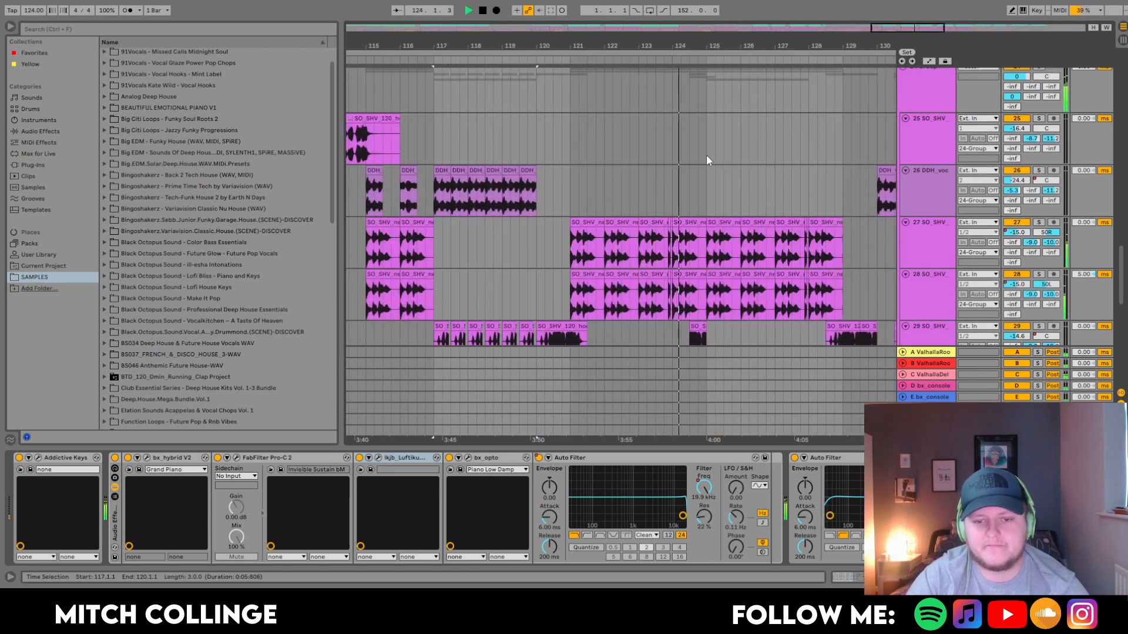
Stop playback, collapse 24 Group, and return to the drum tracks in 1 Group
scroll(862, 120, up, 2)
key(space)
click(906, 138)
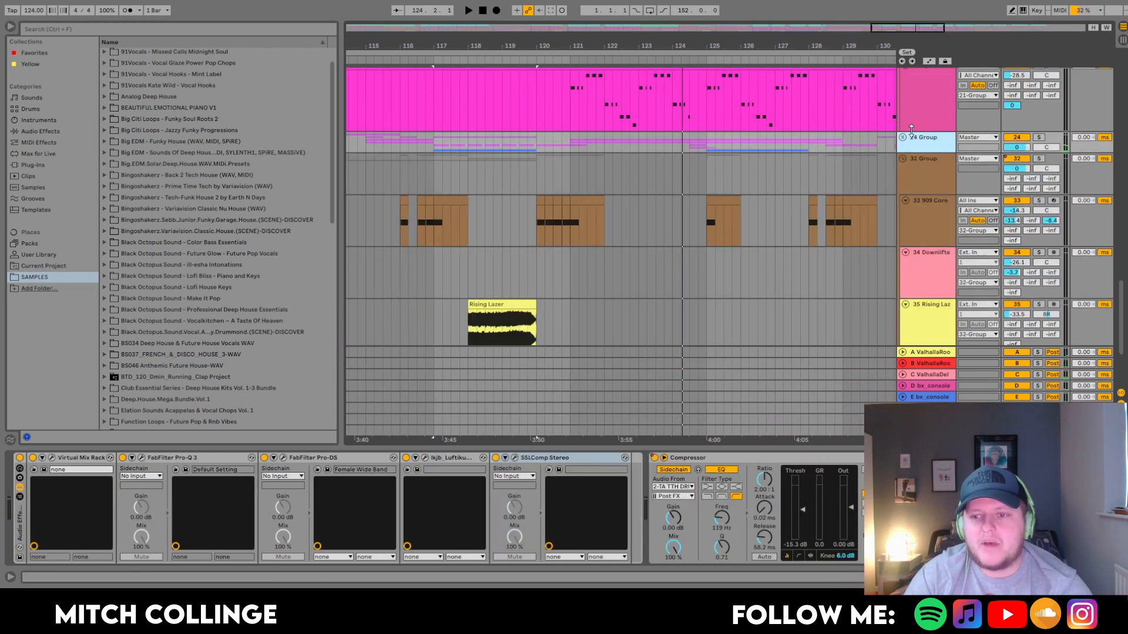
scroll(911, 132, up, 3)
scroll(906, 126, up, 10)
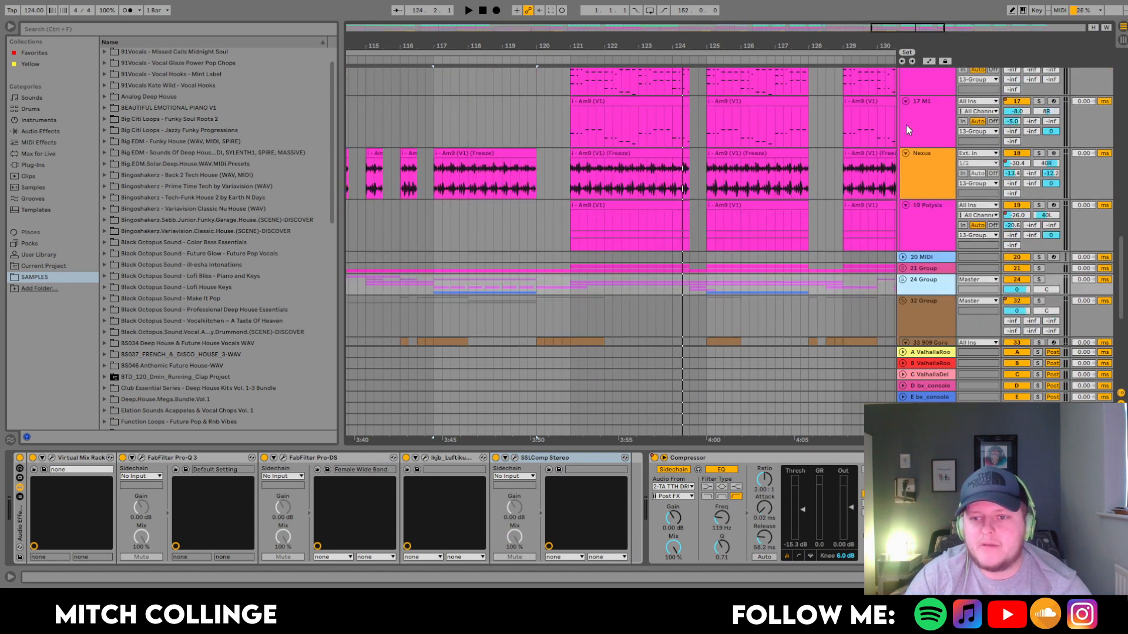
scroll(905, 124, up, 8)
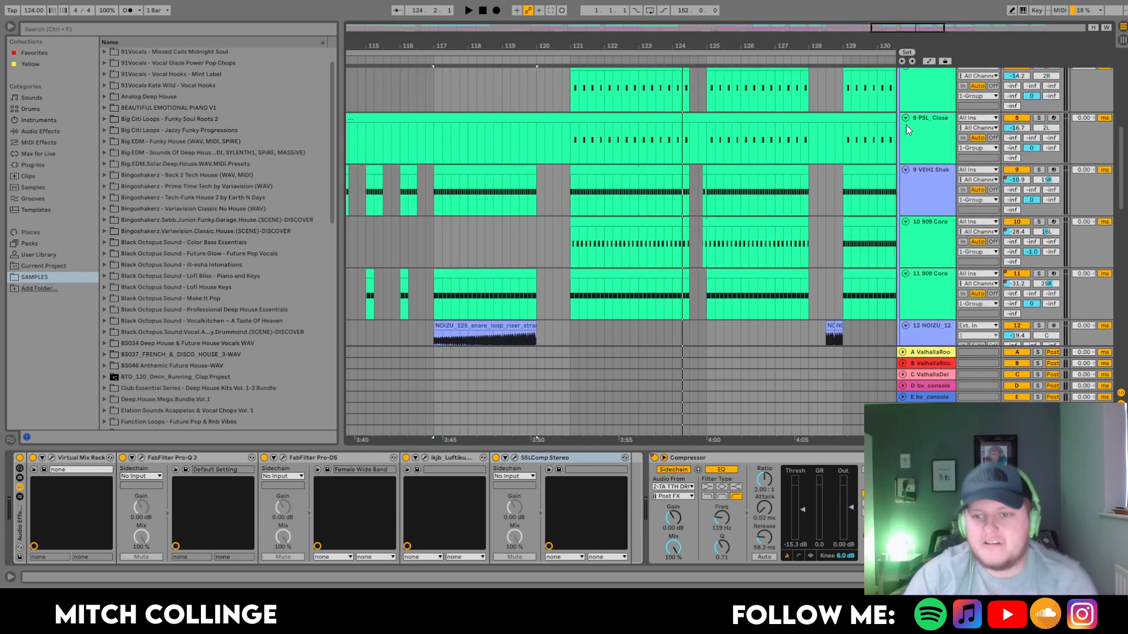
scroll(906, 125, up, 3)
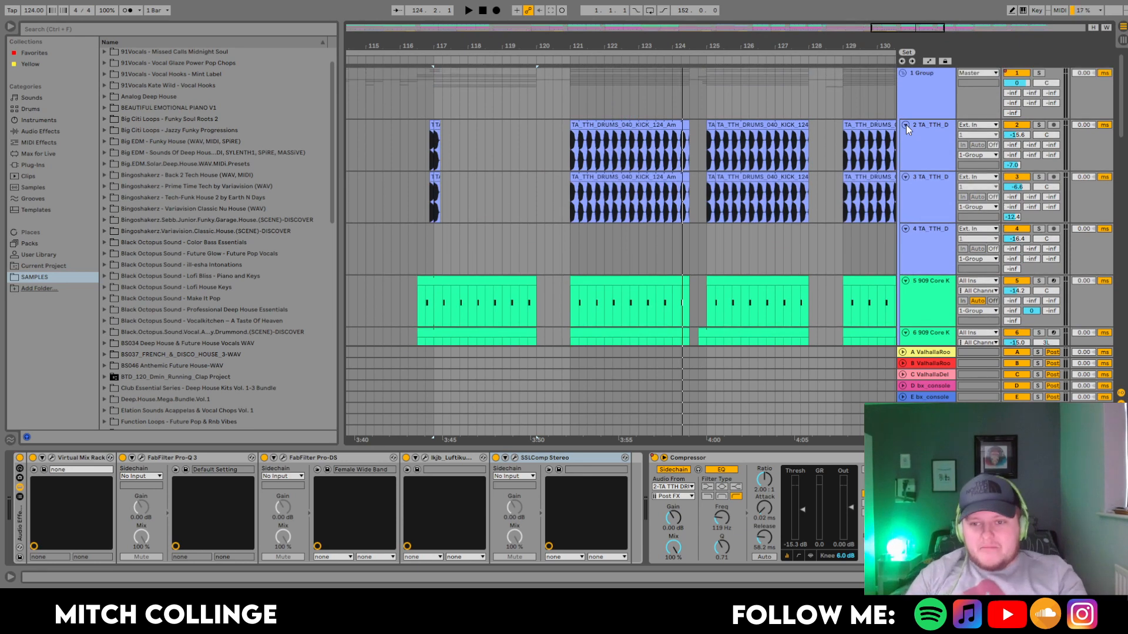
Solo 1 Group and play the drums from bar 121 while showing its SSLComp Stereo and Ozone 9 Exciter devices
click(567, 96)
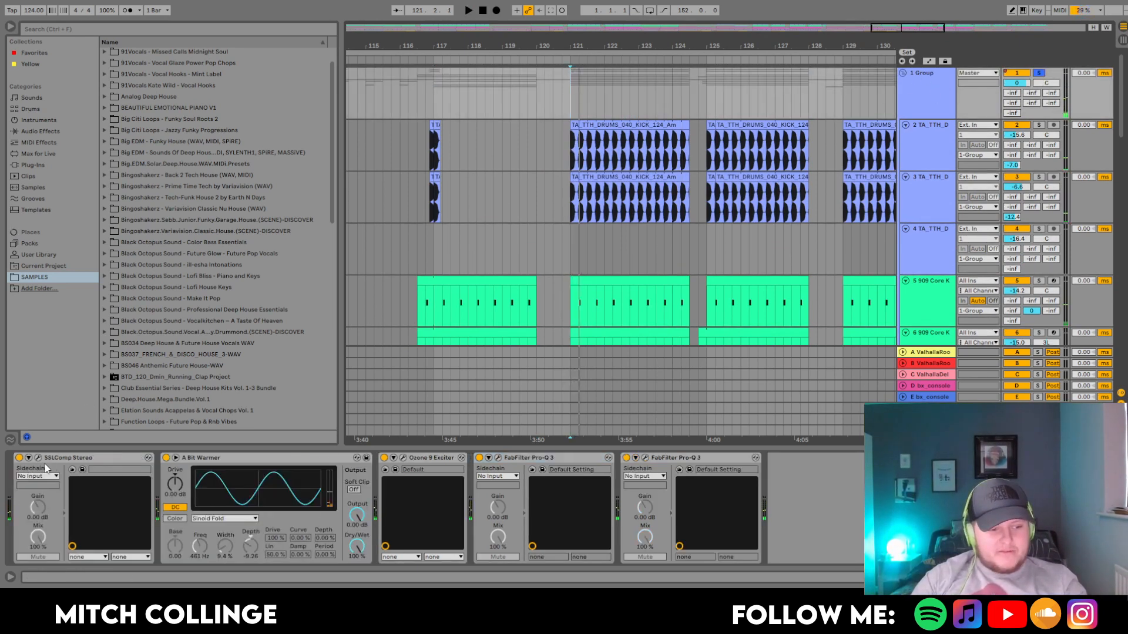
key(space)
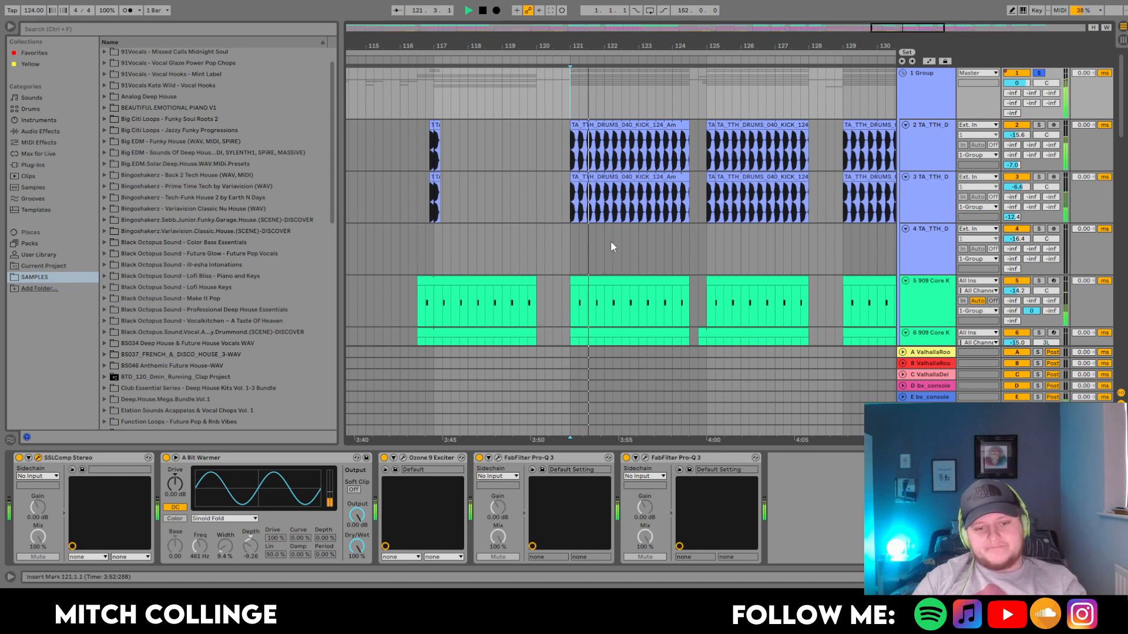
key(space)
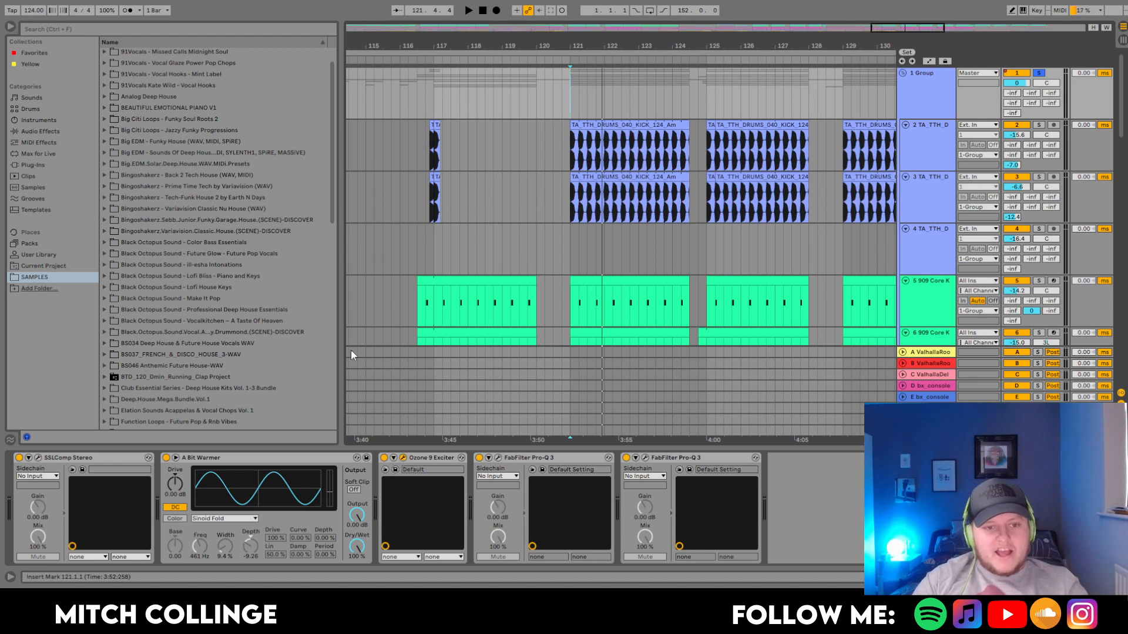
Replay the soloed drums from bar 121 while showing the two FabFilter Pro-Q 3 devices on 1 Group
key(space)
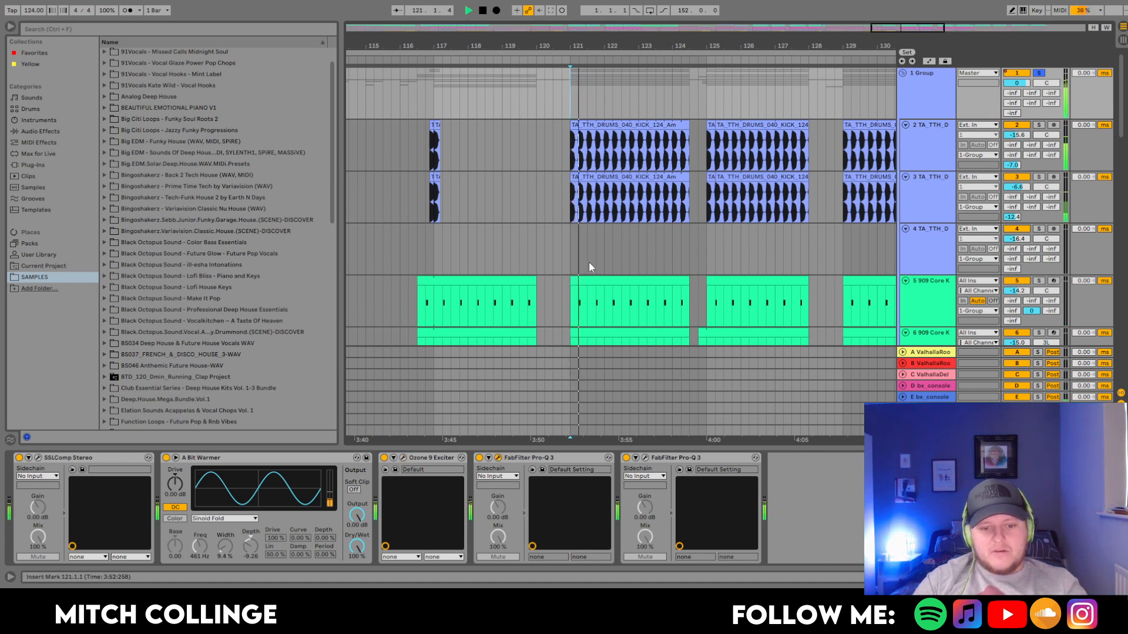
key(space)
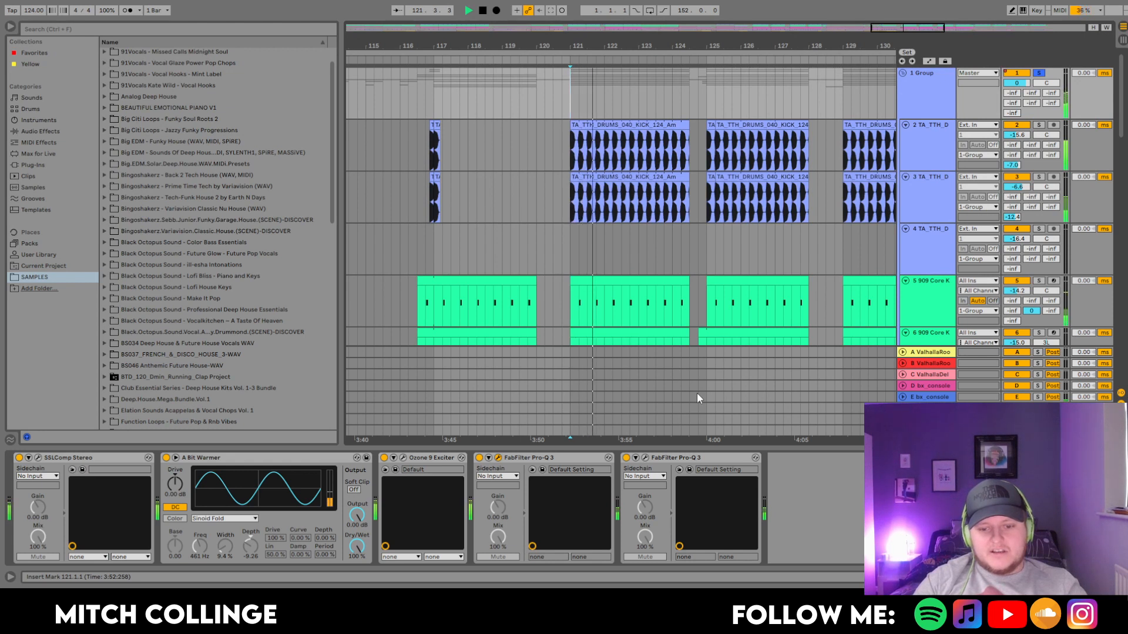
key(space)
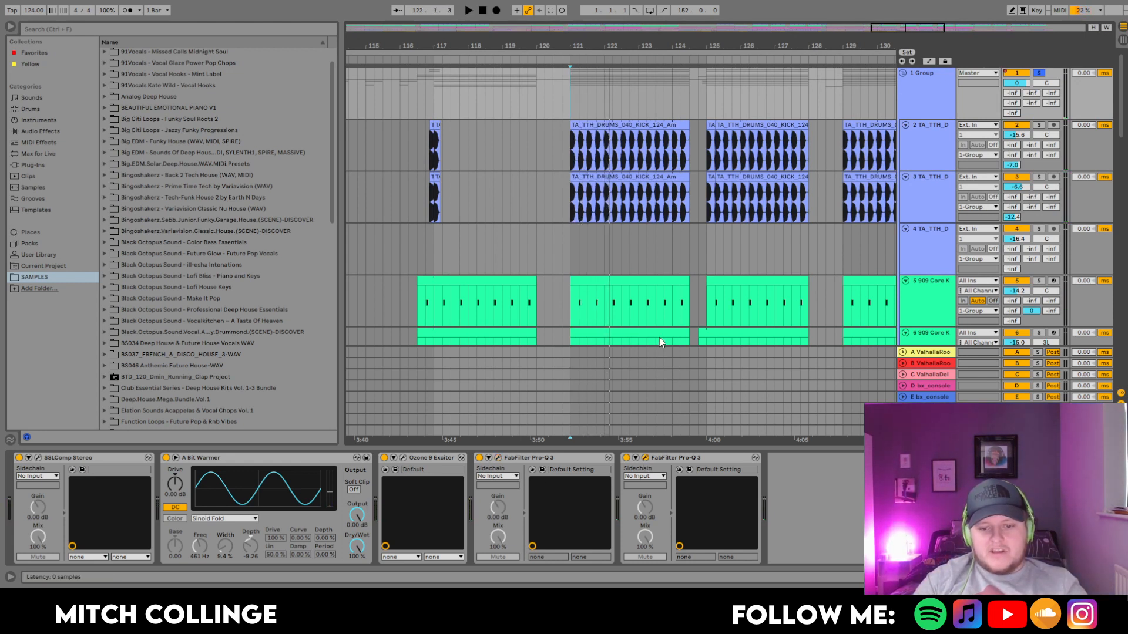
key(space)
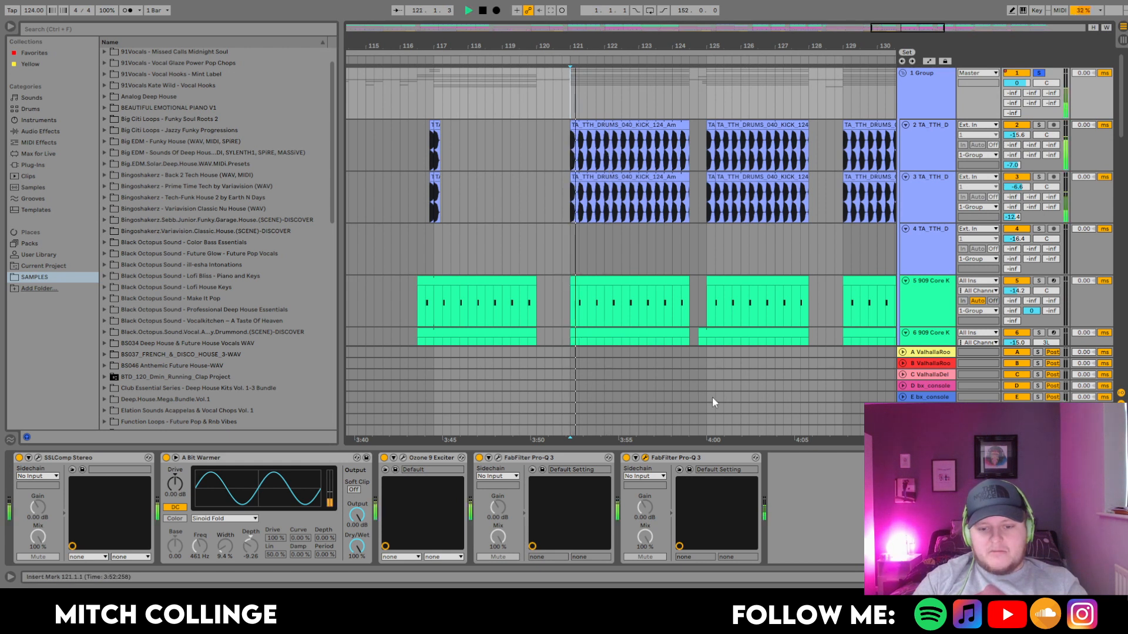
key(space)
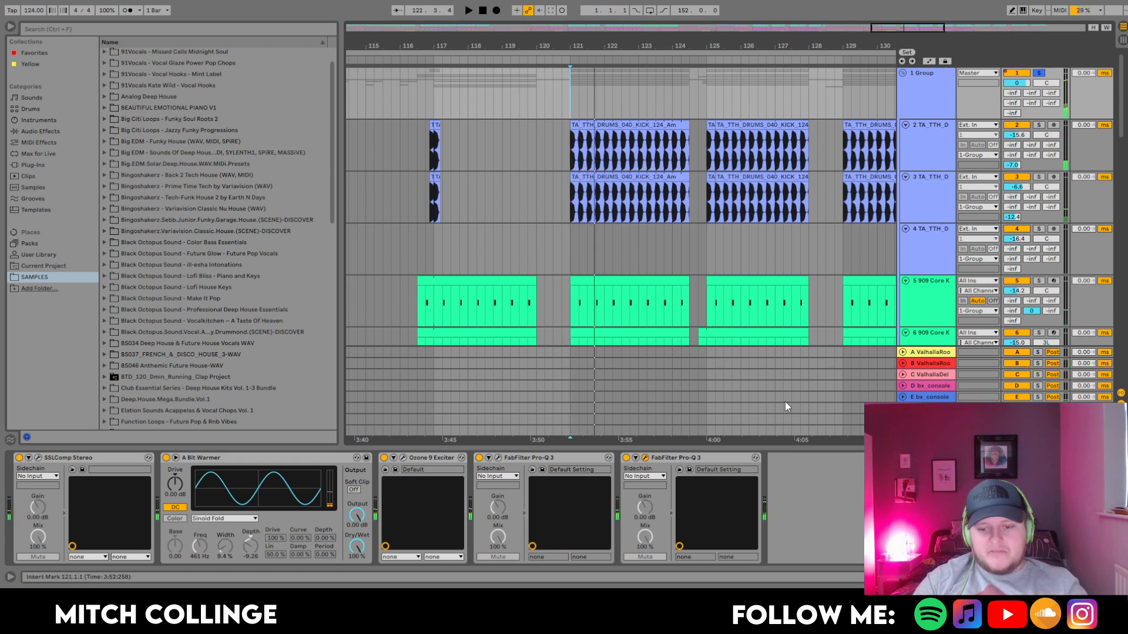
key(space)
key(space)
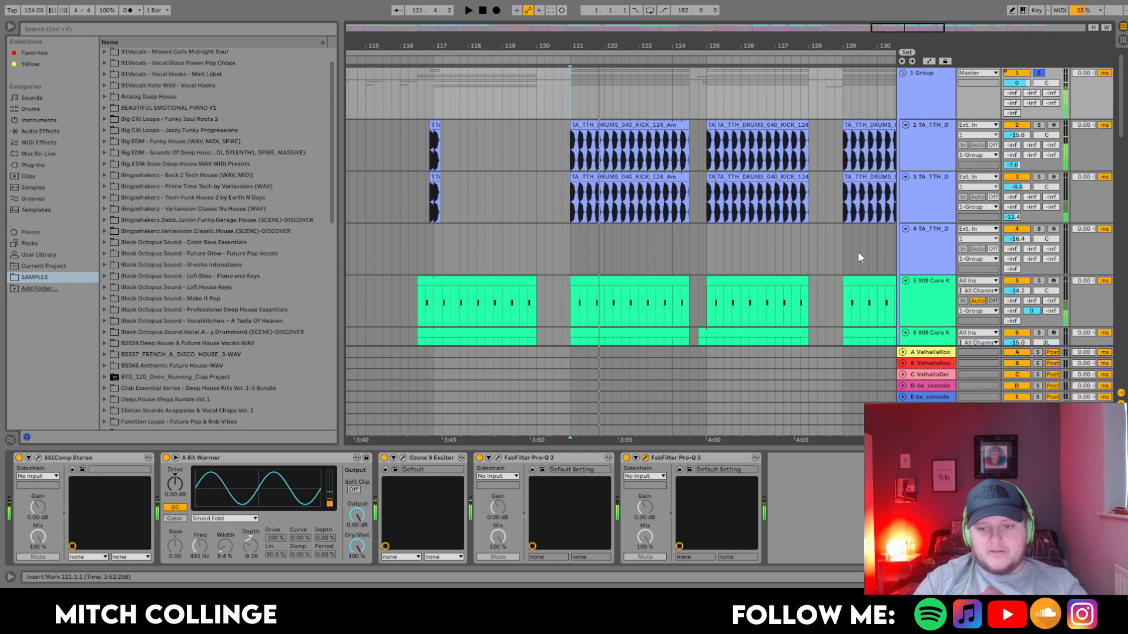
Play the soloed drums from bar 121 again, then unsolo 1 Group and collapse it and 13 Group
scroll(615, 262, down, 1)
scroll(972, 144, up, 1)
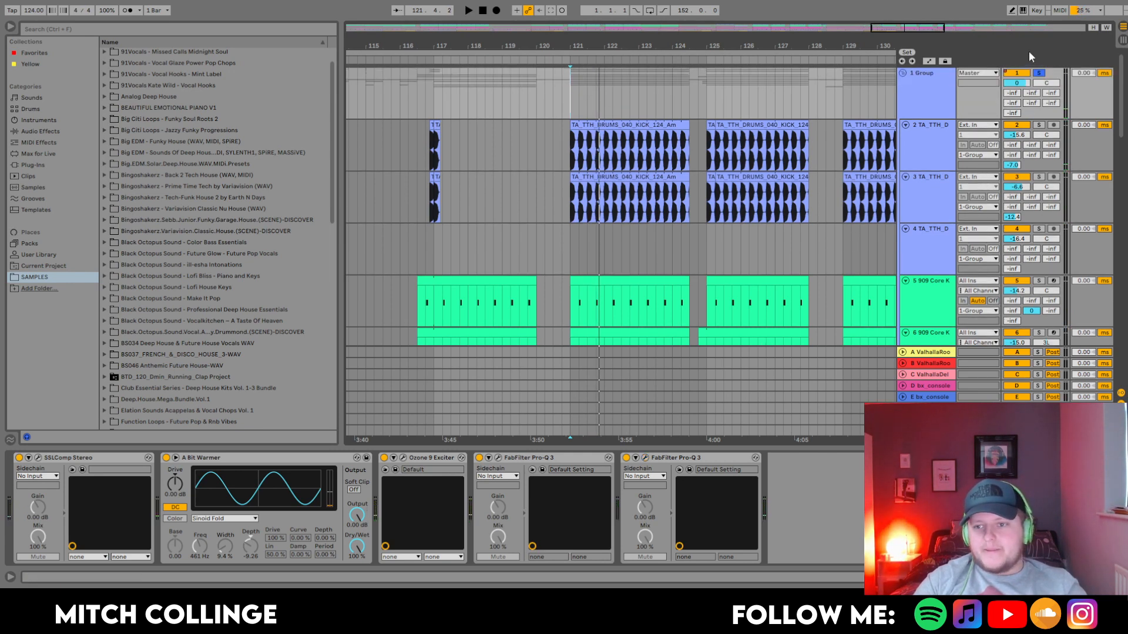
key(space)
scroll(970, 155, down, 5)
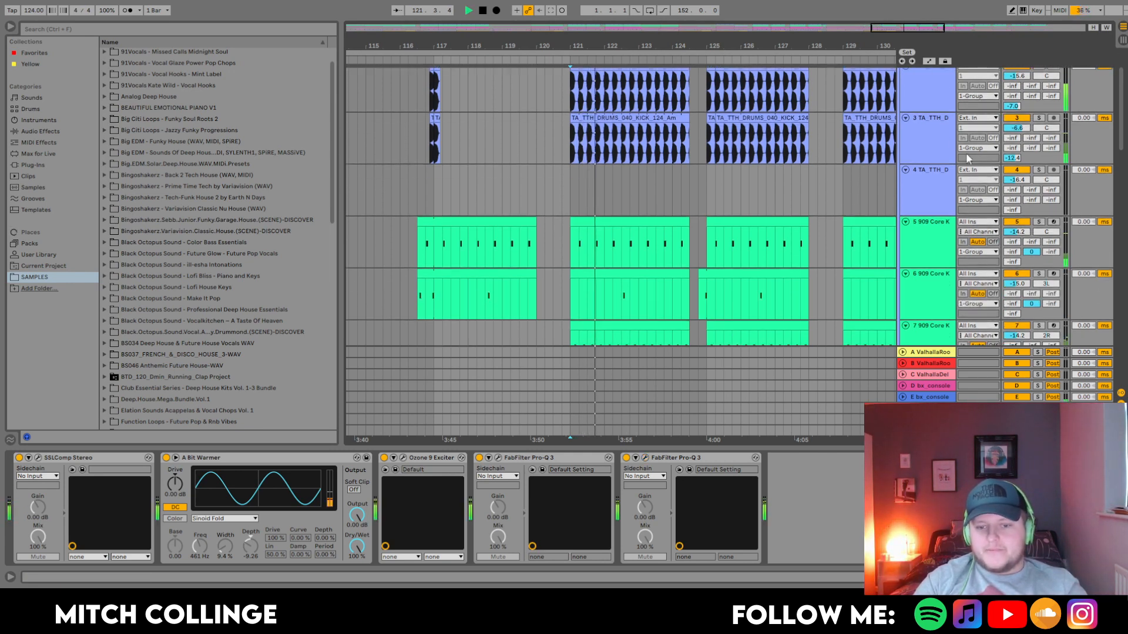
scroll(966, 153, up, 5)
key(space)
click(902, 73)
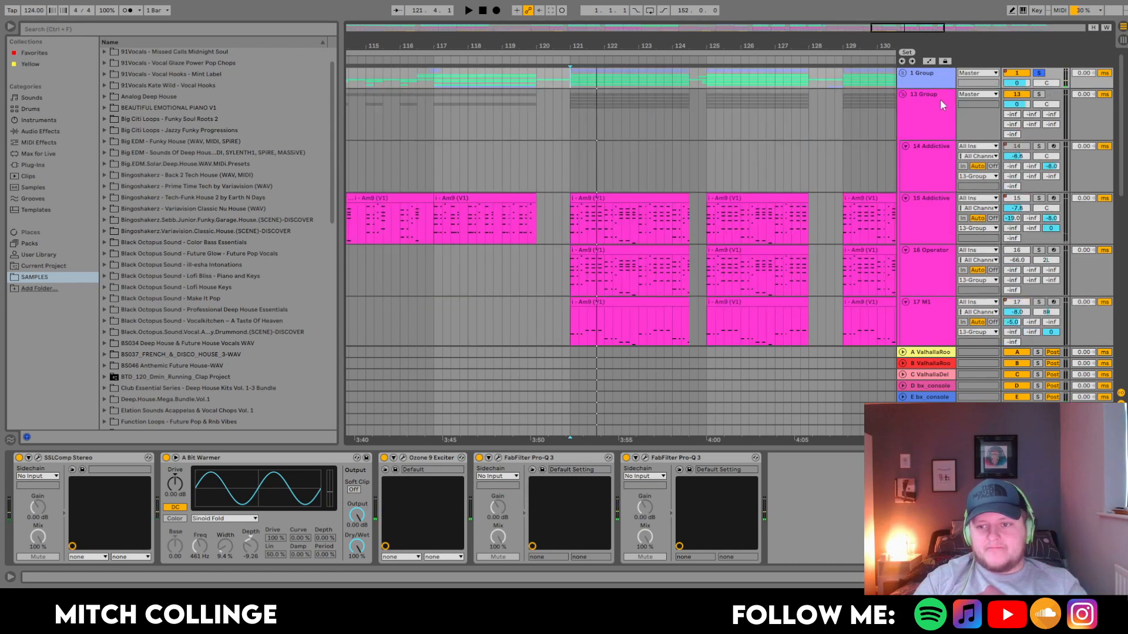
key(space)
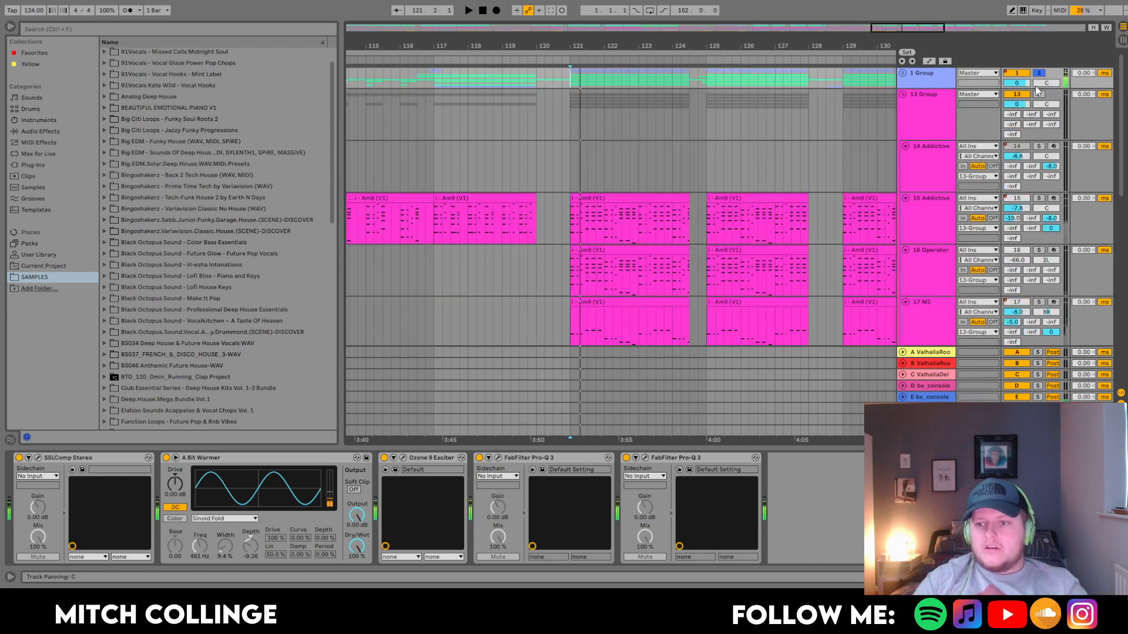
scroll(807, 174, down, 15)
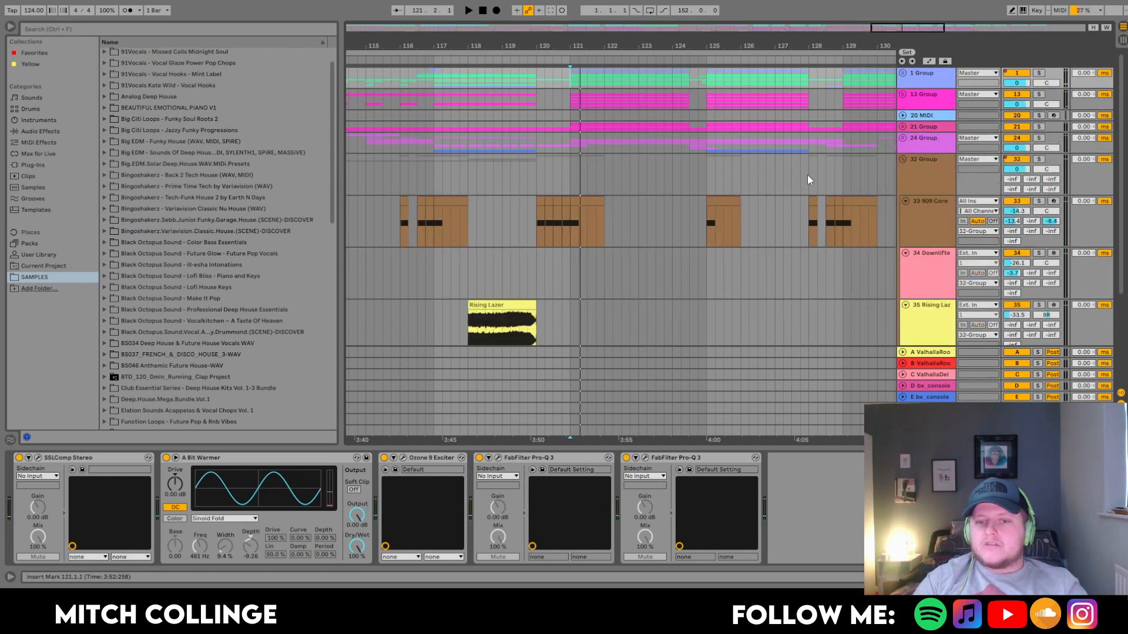
Expand 21 Group and solo it to play the bass from bar 121, then unsolo and collapse the group
scroll(727, 213, up, 5)
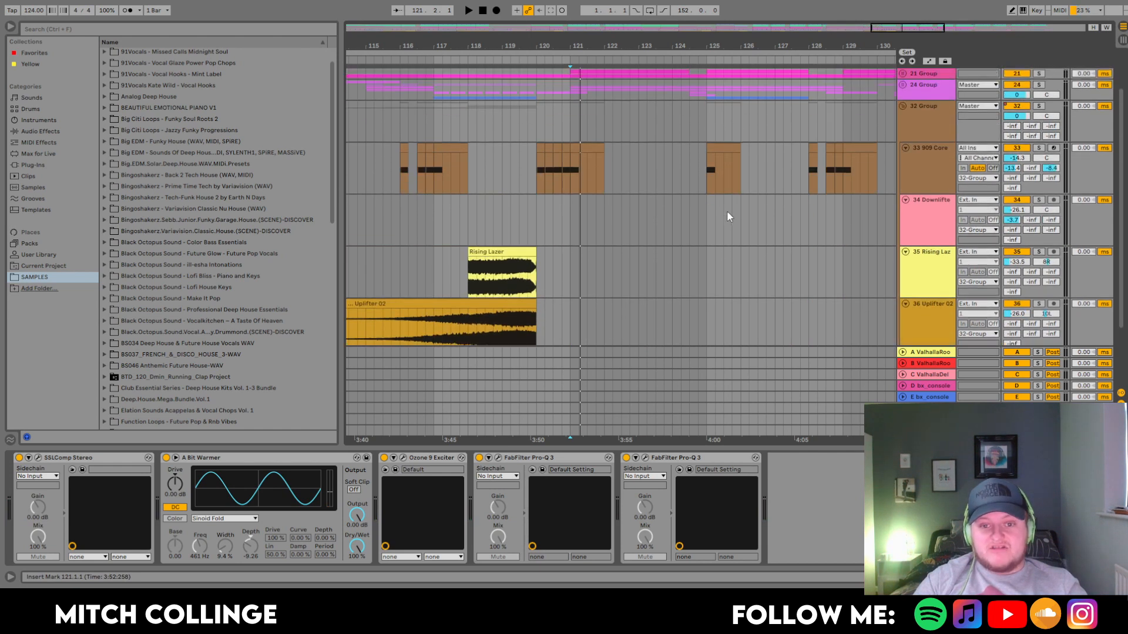
click(903, 127)
scroll(780, 195, down, 1)
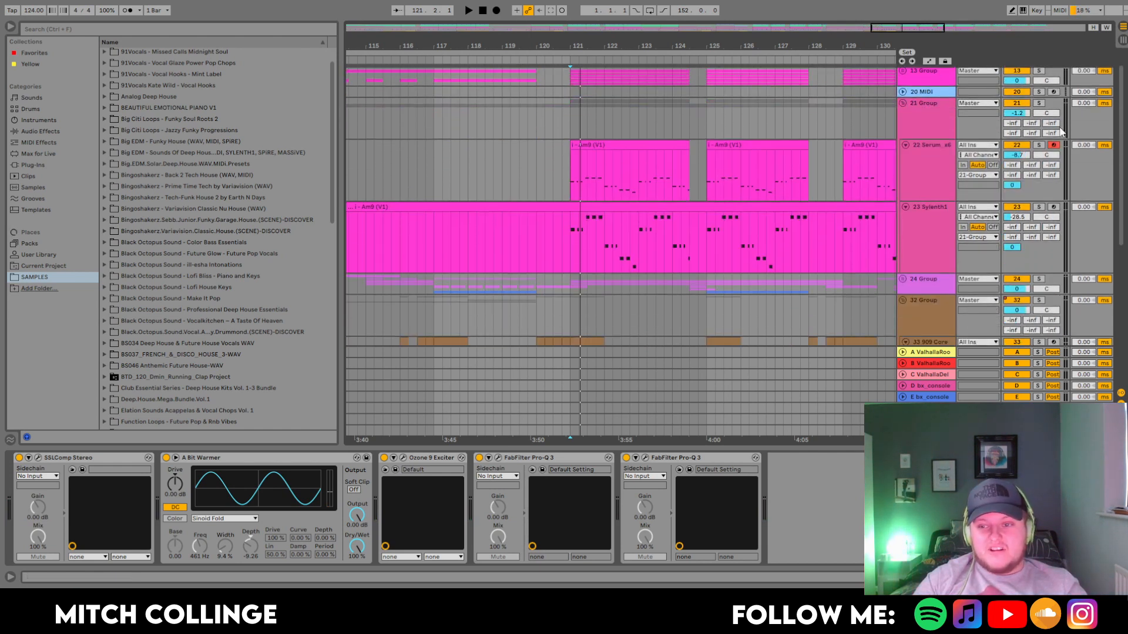
click(1039, 104)
key(space)
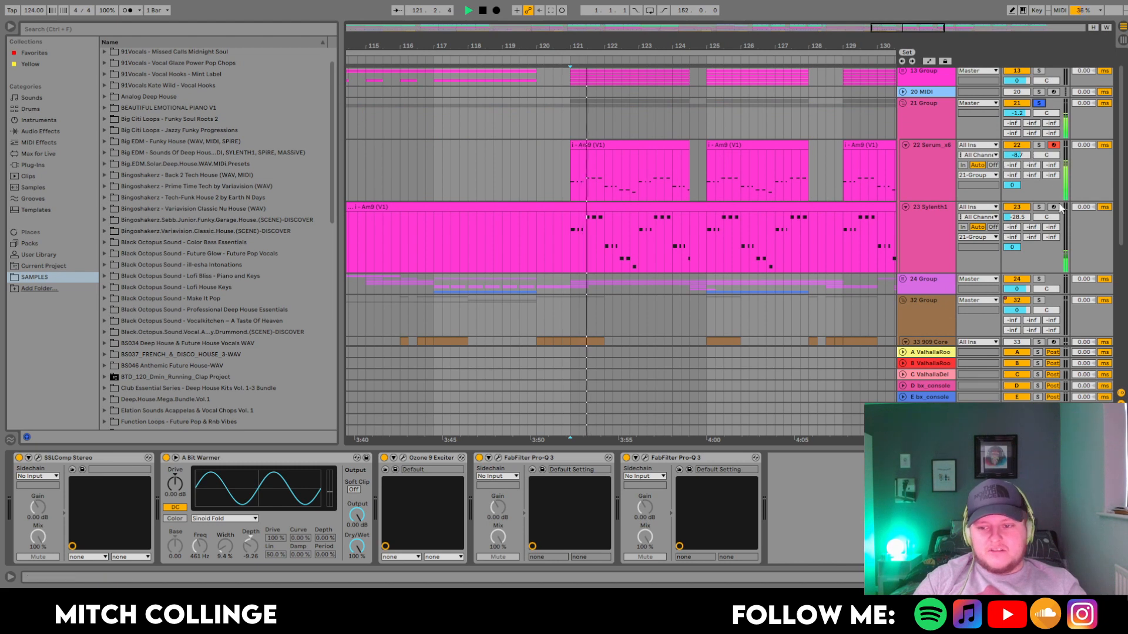
click(1039, 102)
key(space)
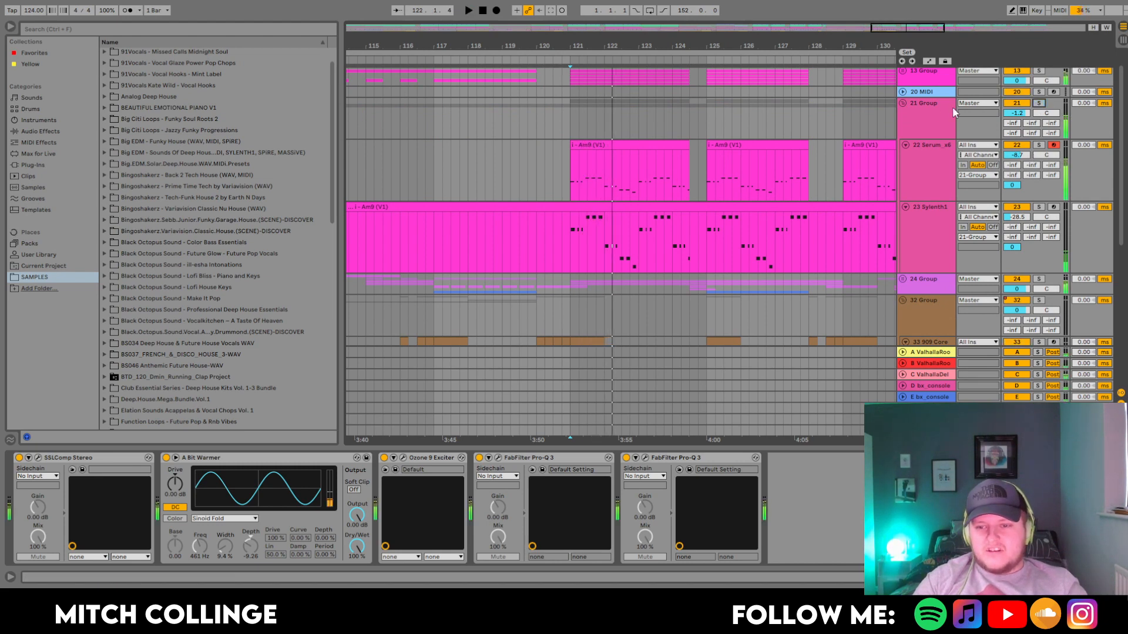
click(904, 103)
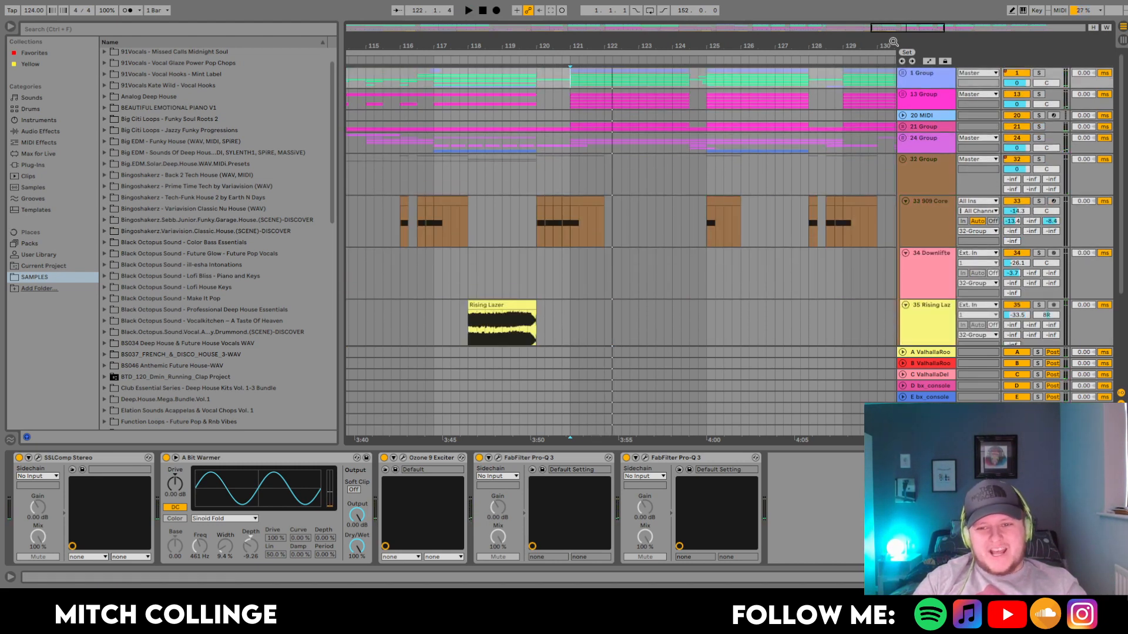
Play the full mix from bar 124 through the short break into bar 125
drag(822, 46, 822, 69)
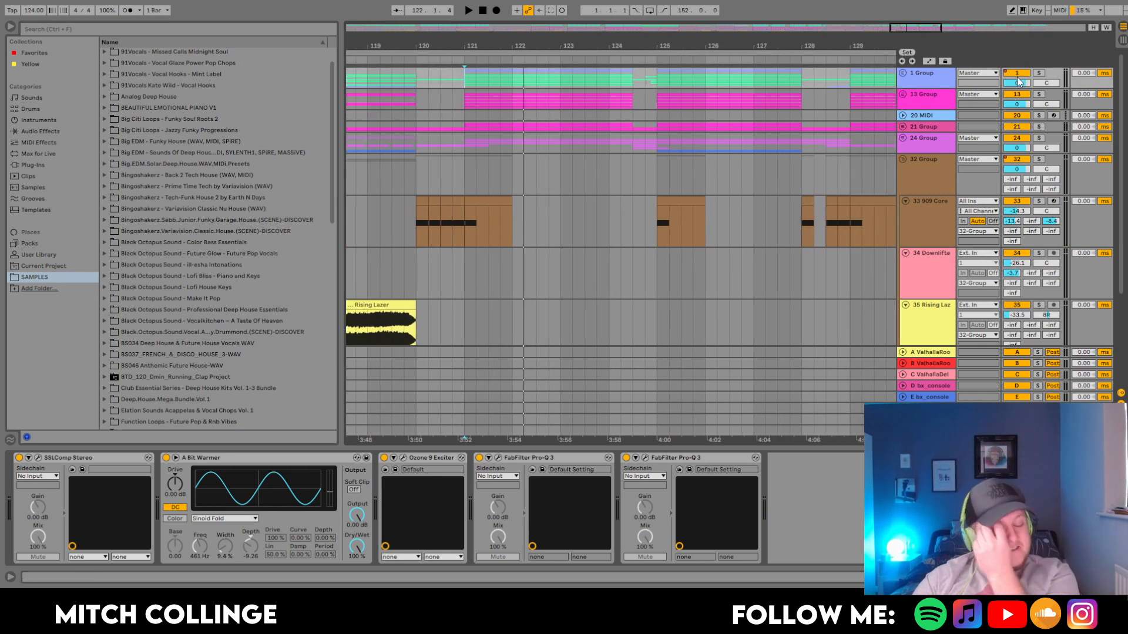
click(607, 124)
key(space)
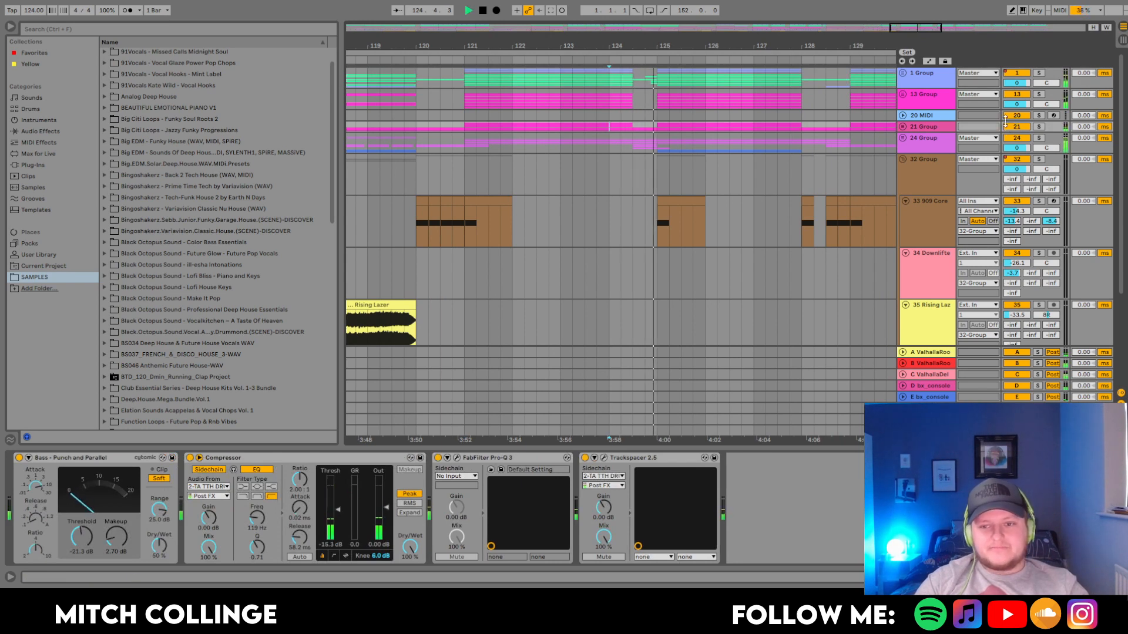
key(space)
Expand 1 Group and examine the gaps in the kick, 909 and shaker clips just before bar 125
click(904, 74)
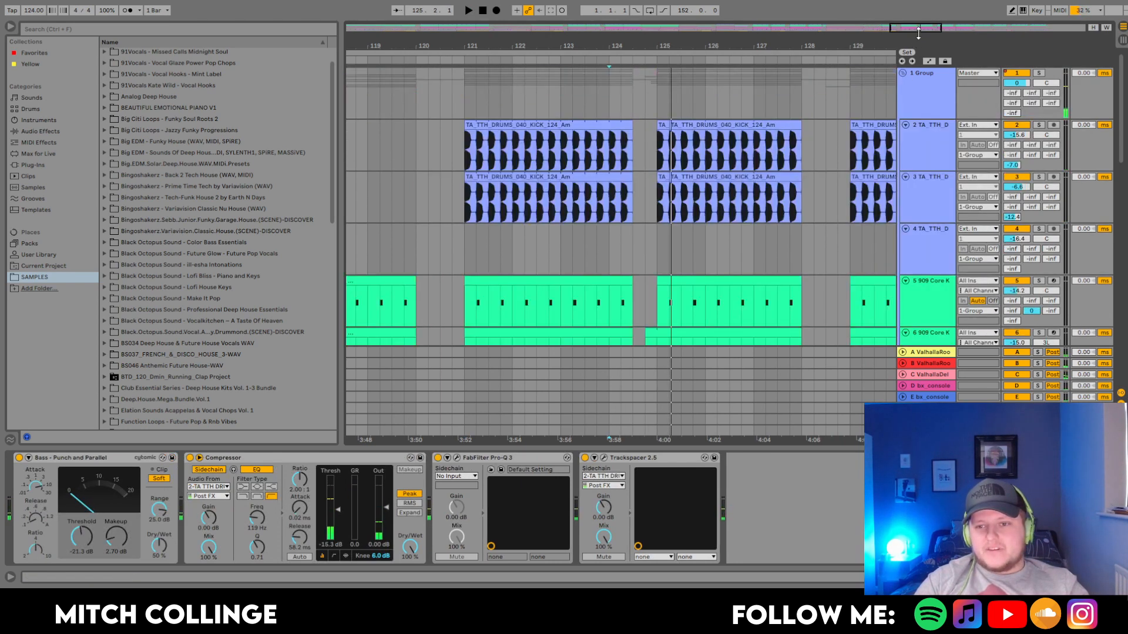
scroll(676, 141, up, 5)
scroll(623, 155, down, 4)
scroll(624, 151, down, 5)
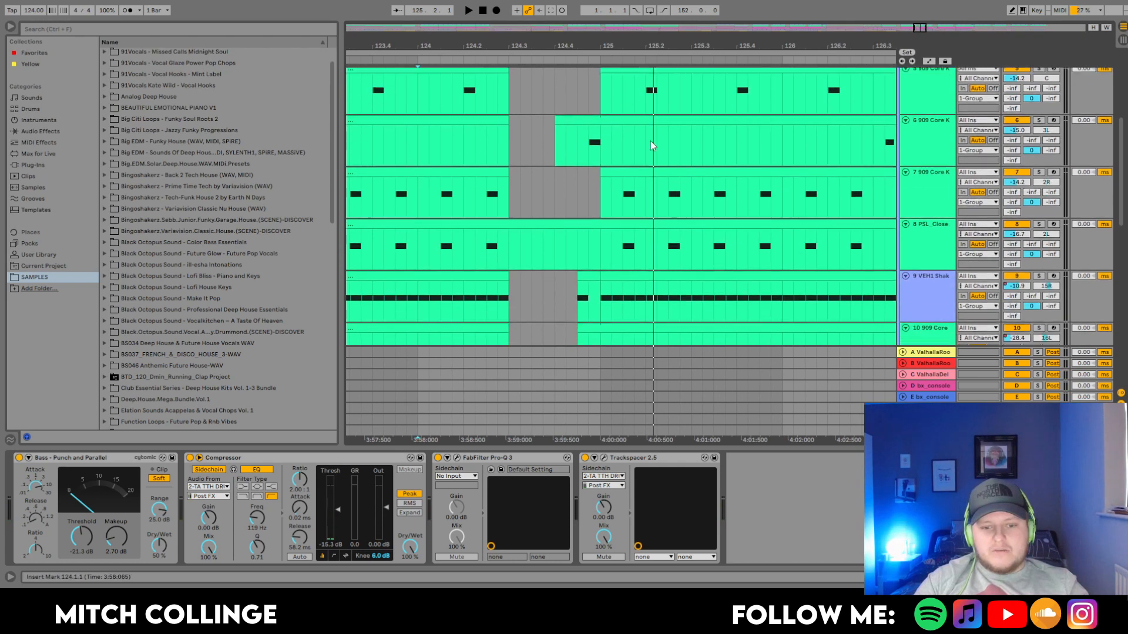
scroll(1025, 171, up, 4)
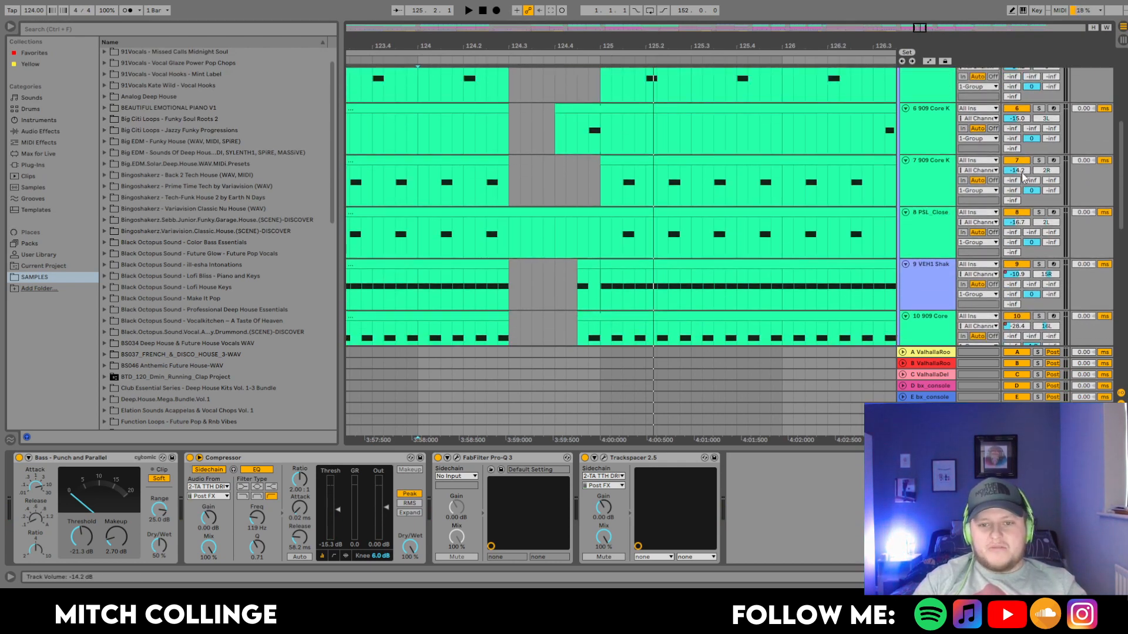
scroll(1044, 99, up, 3)
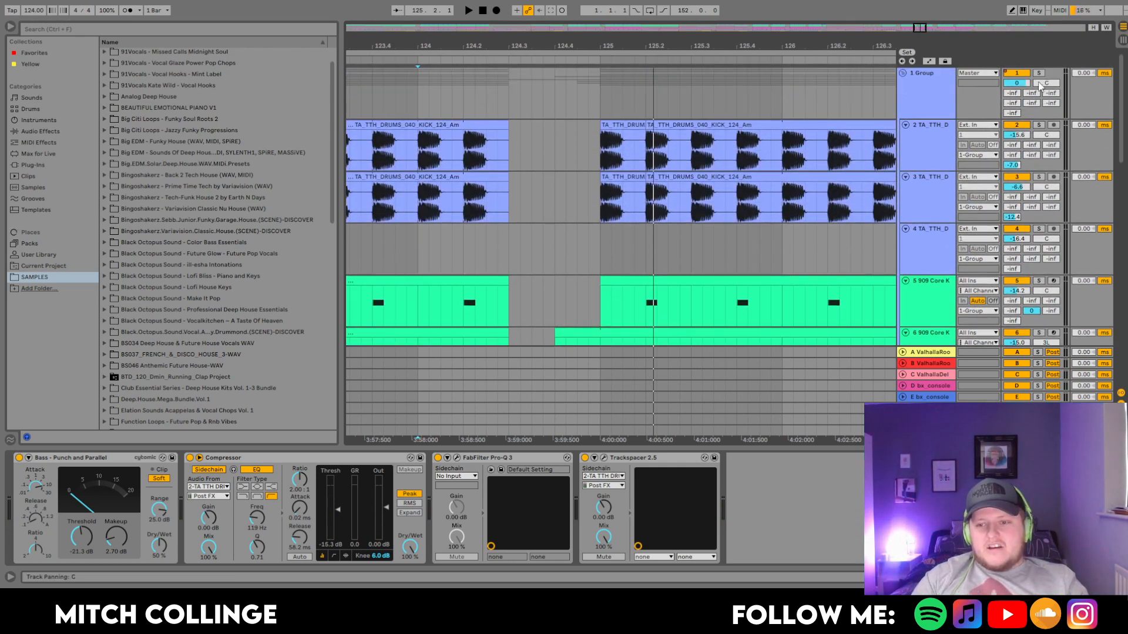
scroll(576, 220, down, 4)
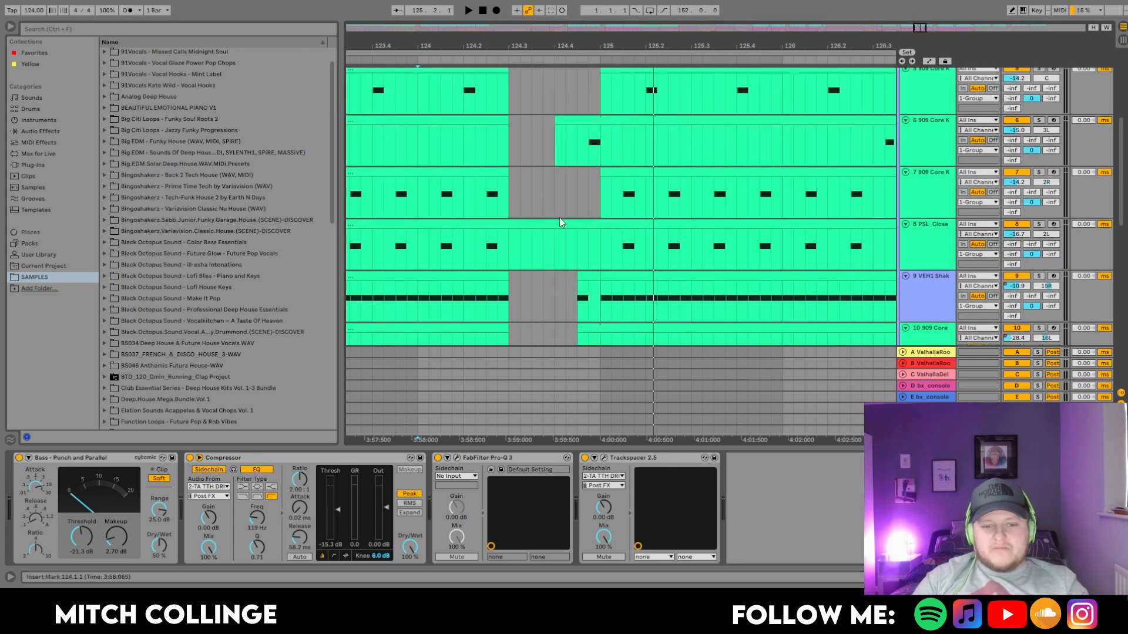
Play the full mix from 124.4 on the 7 909 Core track and hide the device view to enlarge the arrangement
click(558, 206)
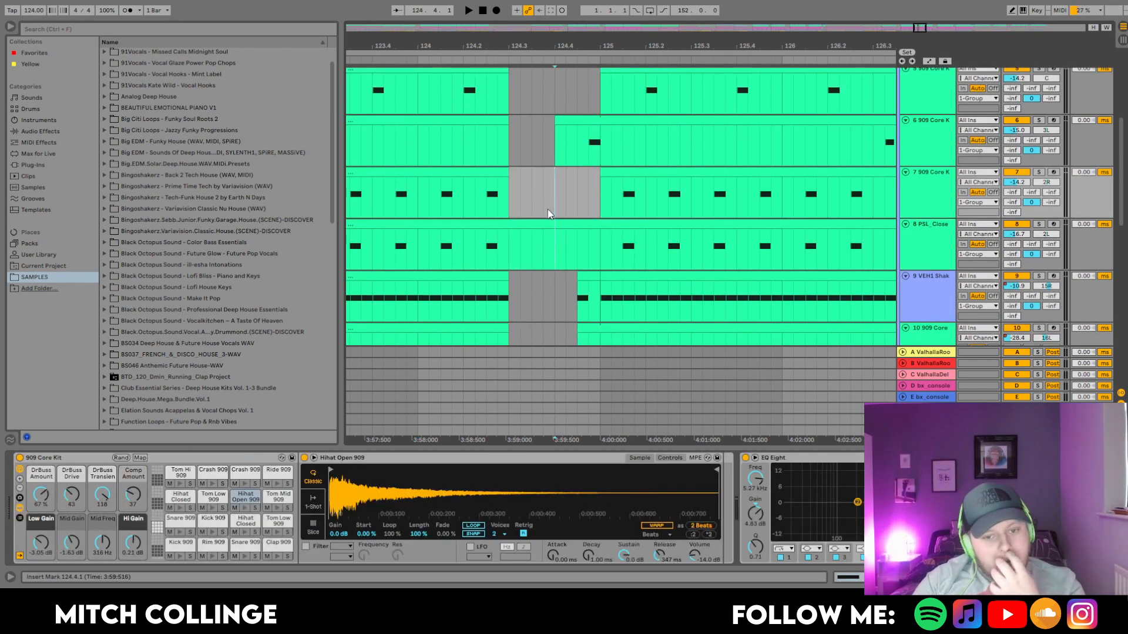
key(space)
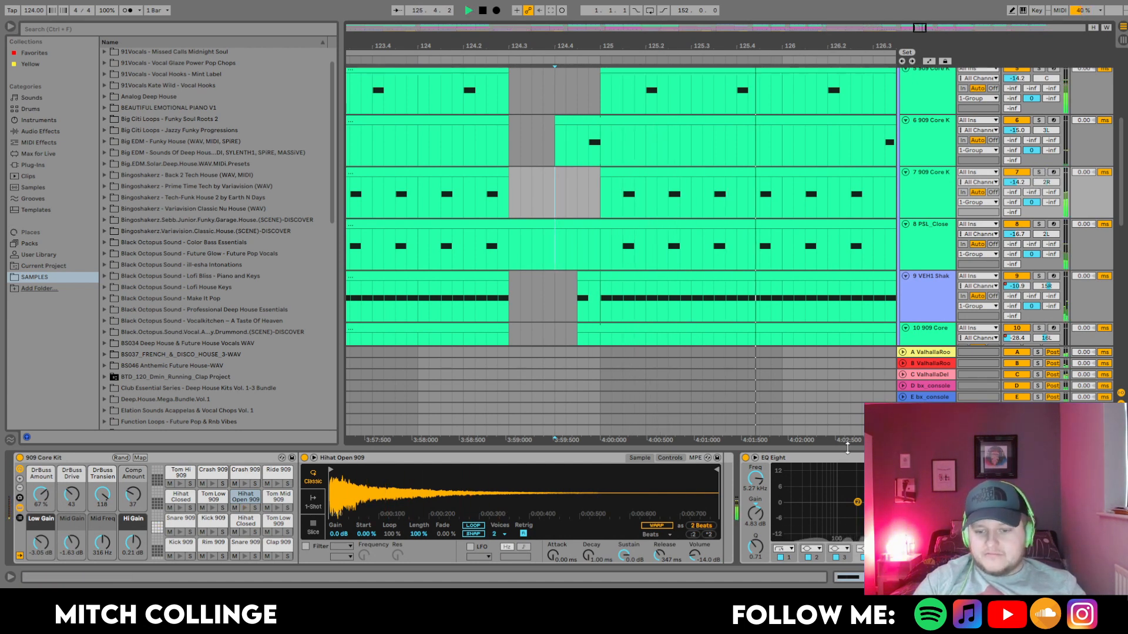
drag(847, 448, 847, 487)
drag(920, 28, 916, 5)
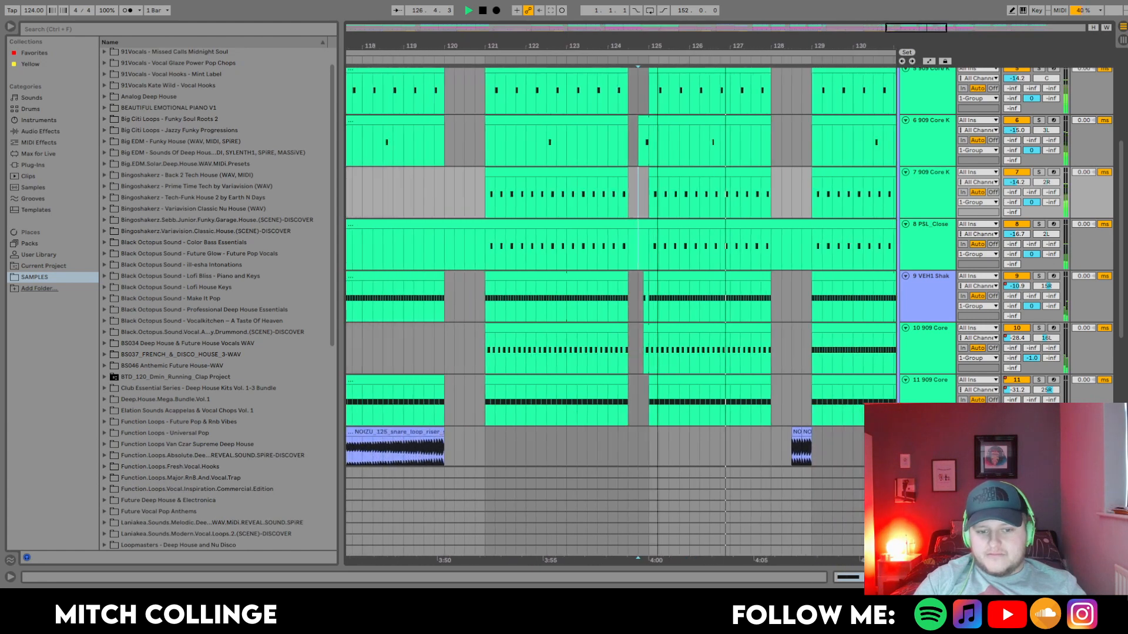
key(space)
Open the 9 VEH1 Shak clip at bar 121 to show its notes and velocities during playback
click(544, 276)
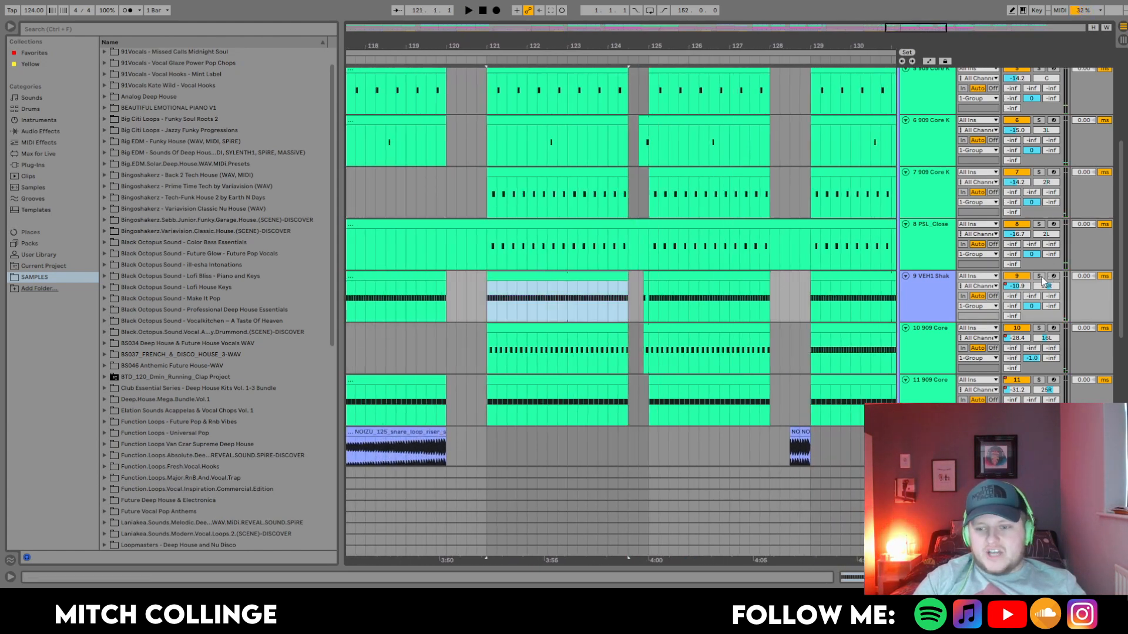
double_click(519, 282)
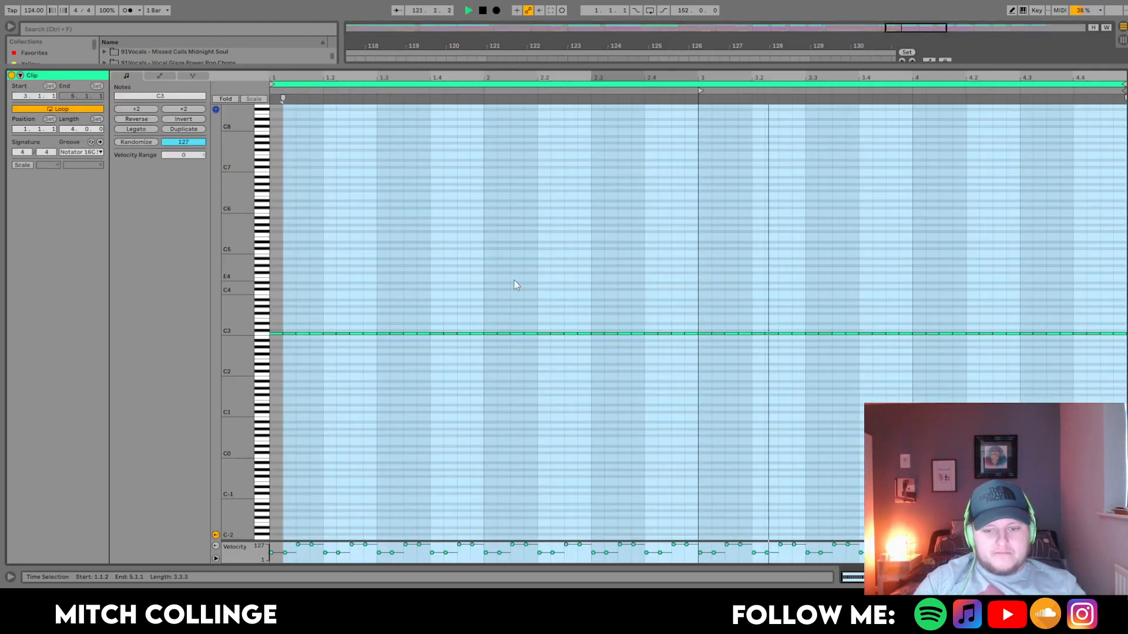
Close the shaker clip's note editor, unsolo 9 VEH1 Shak and play the full mix from bar 121
double_click(688, 65)
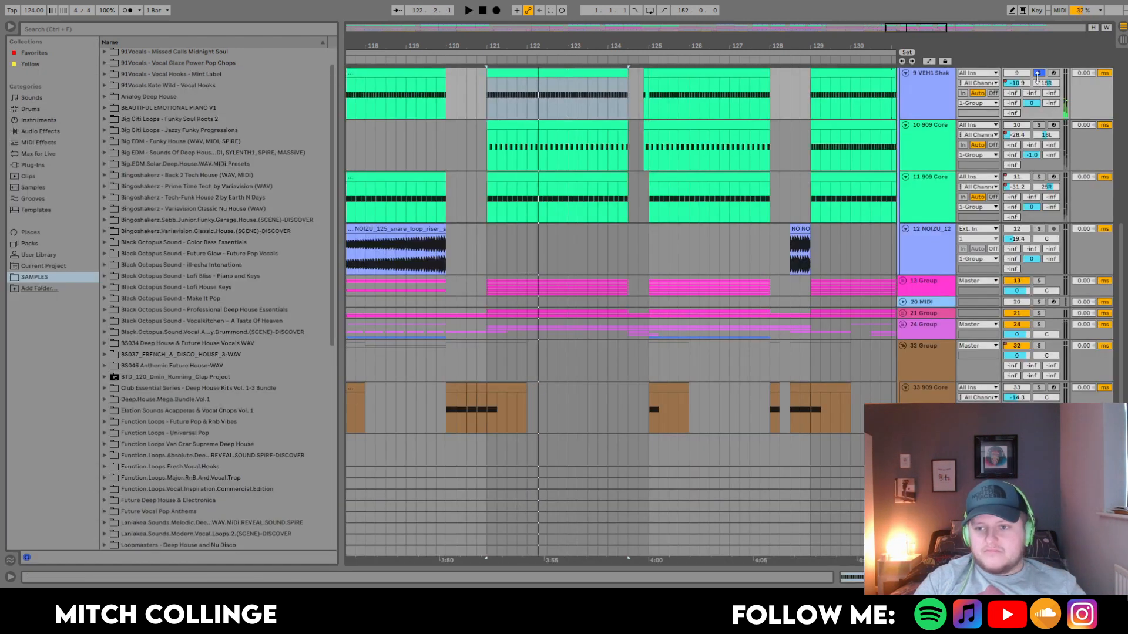
click(1039, 74)
key(space)
key(space)
scroll(527, 208, down, 5)
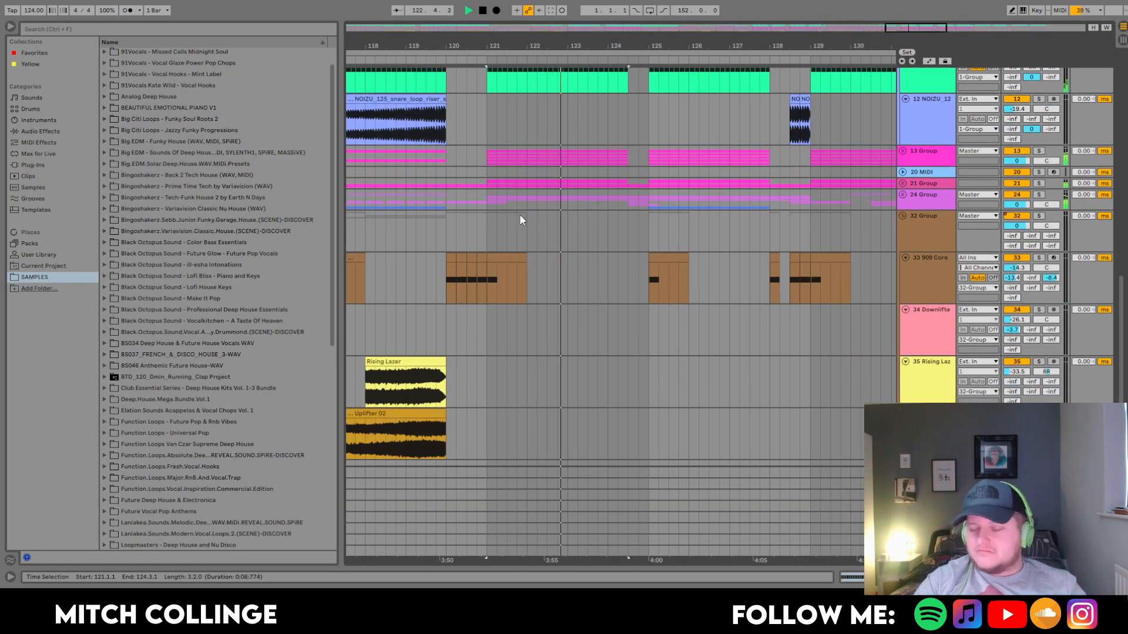
scroll(517, 222, down, 1)
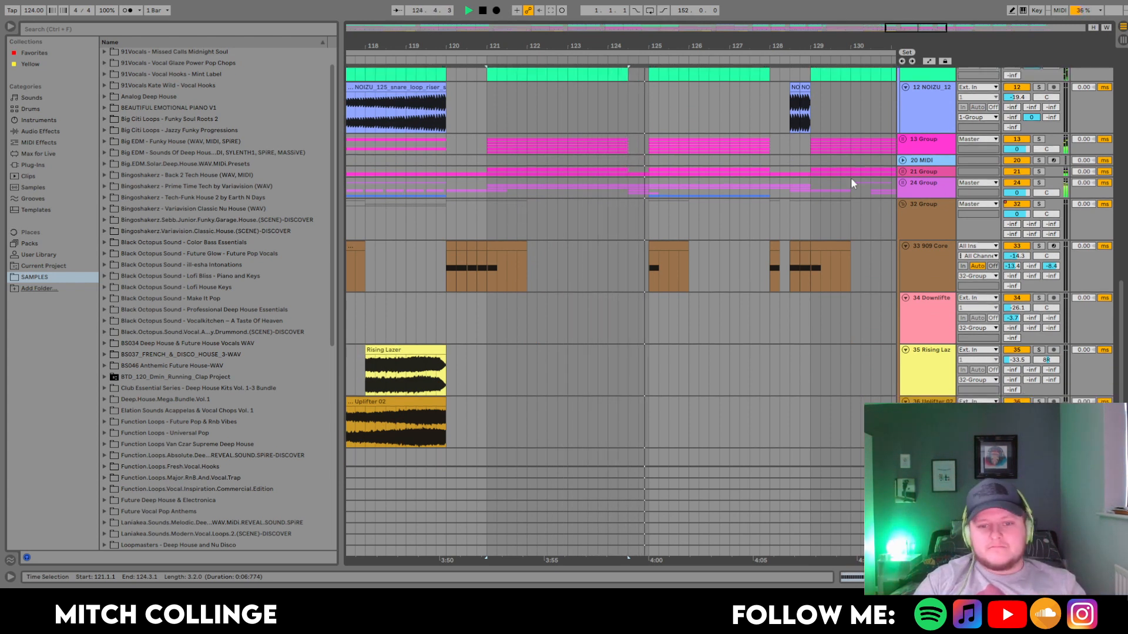
Collapse 32 Group and 1 Group and show the entire arrangement with all groups folded
click(903, 204)
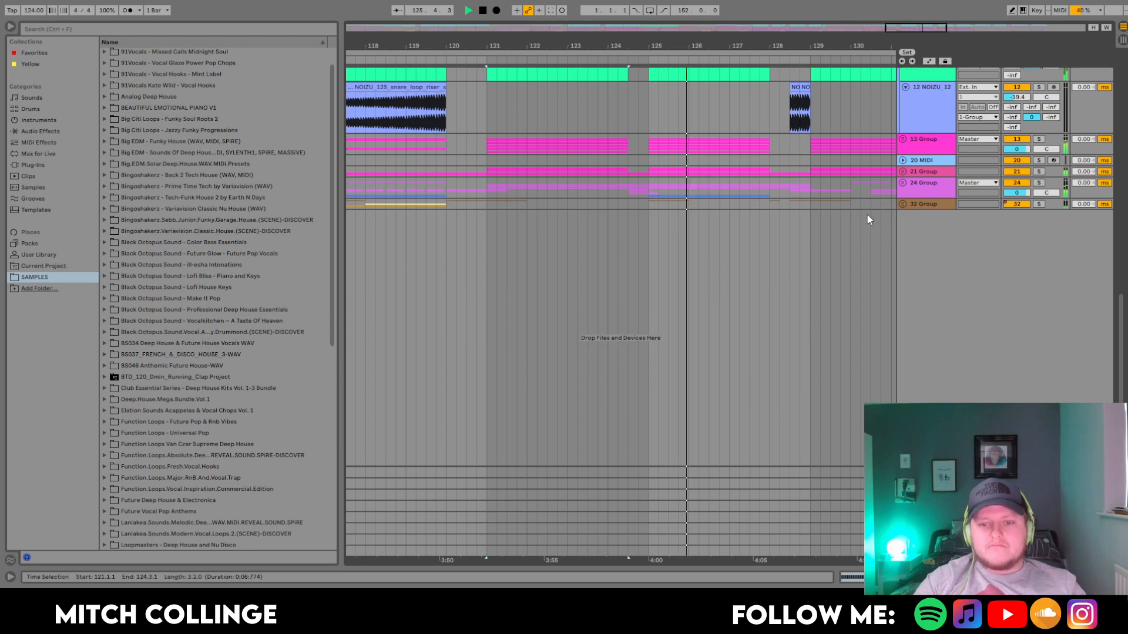
scroll(844, 209, up, 8)
scroll(844, 215, up, 3)
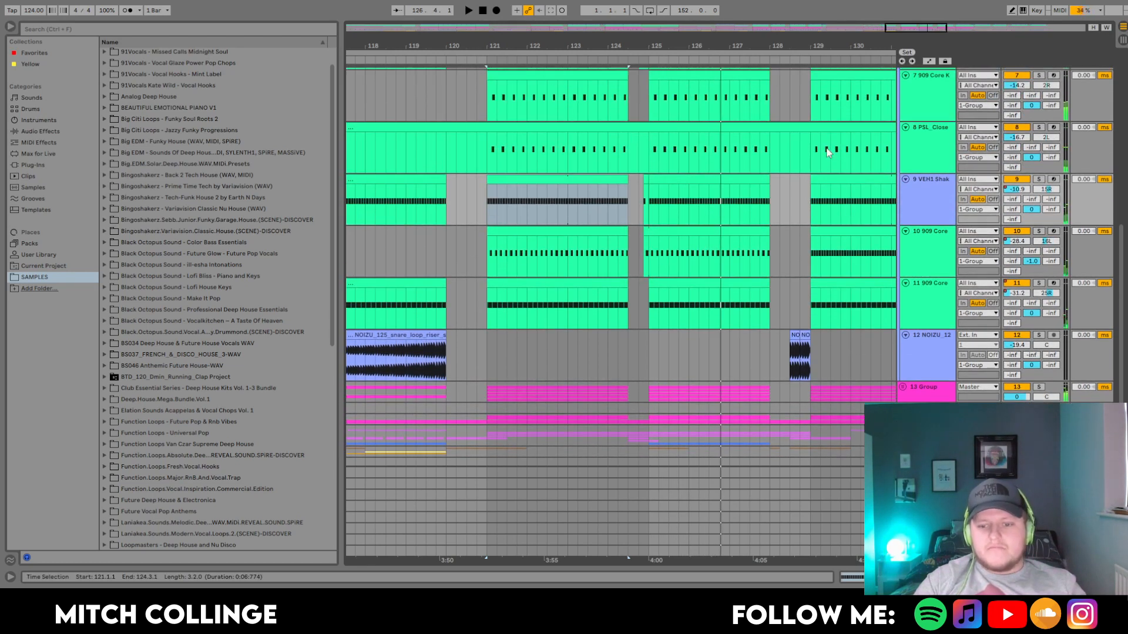
click(930, 32)
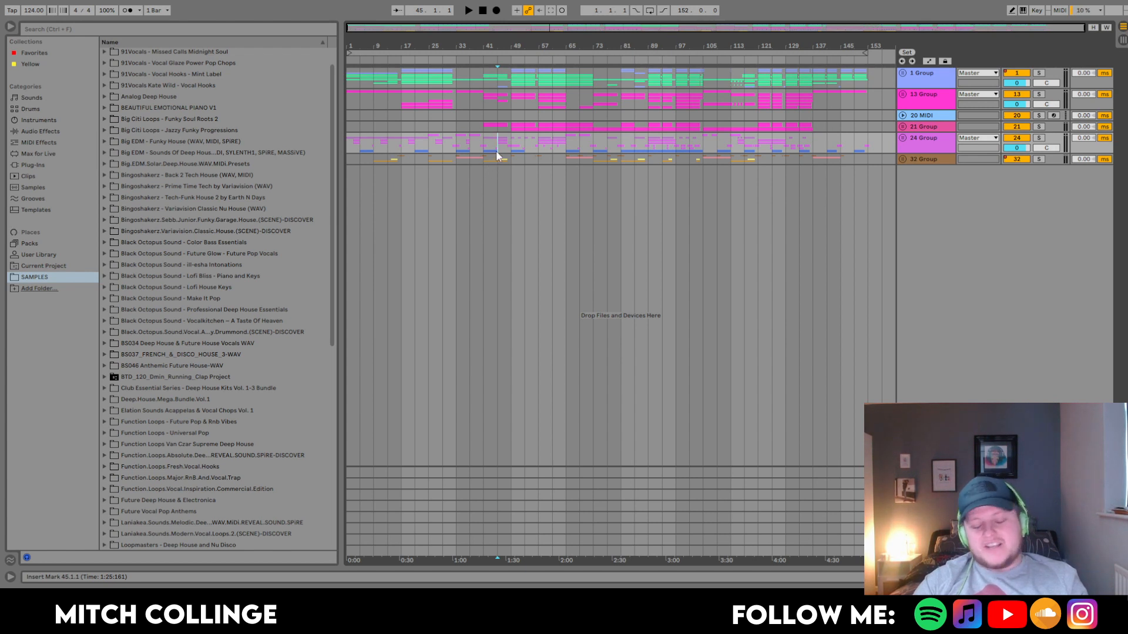
Play the full mix from bar 45, then from bar 129, following it around bars 111 to 139
drag(540, 26, 524, 95)
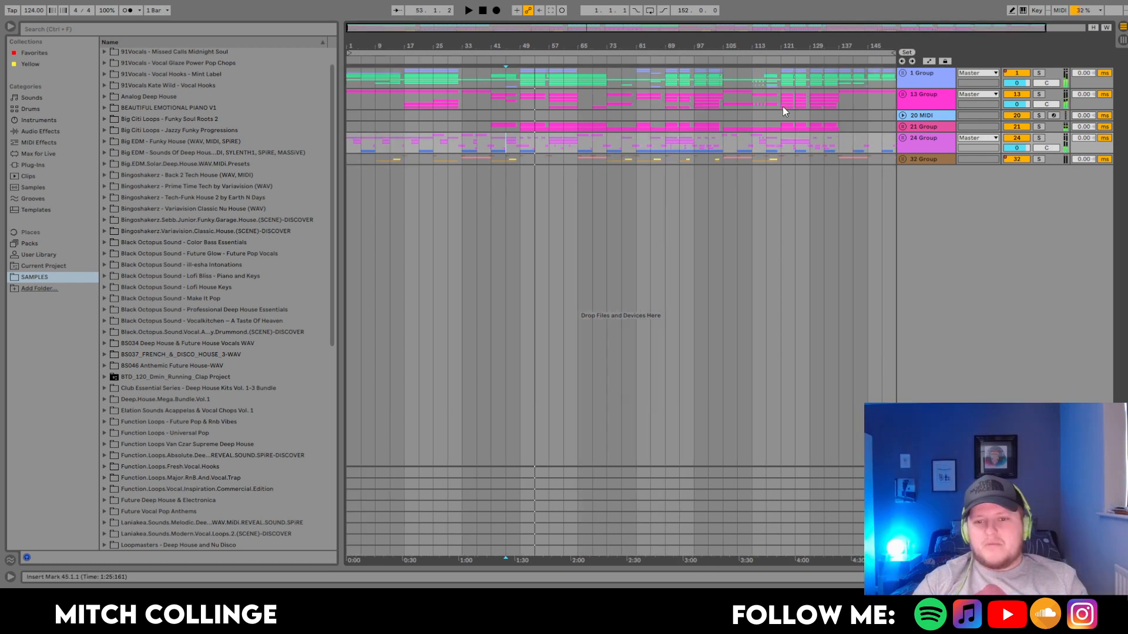
click(782, 97)
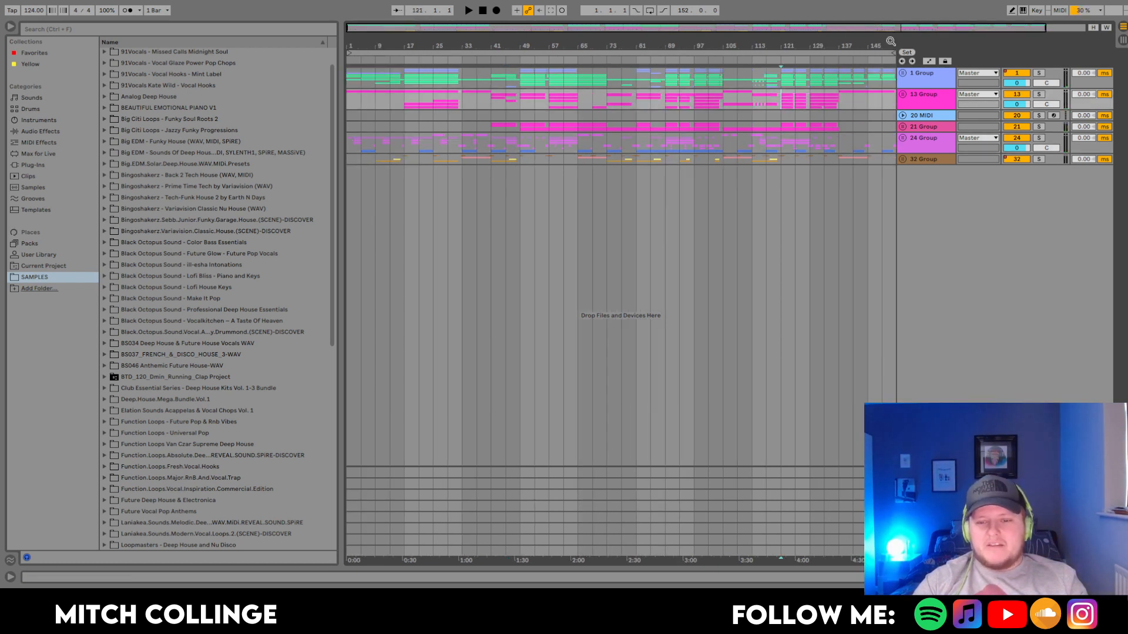
click(813, 103)
key(space)
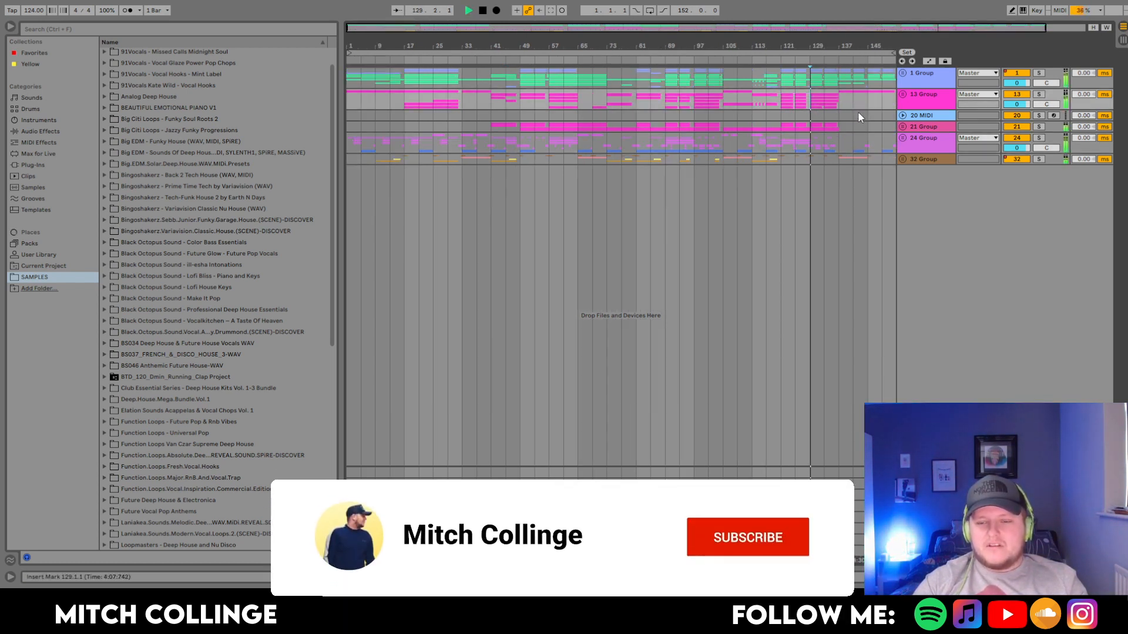
drag(938, 27, 961, 104)
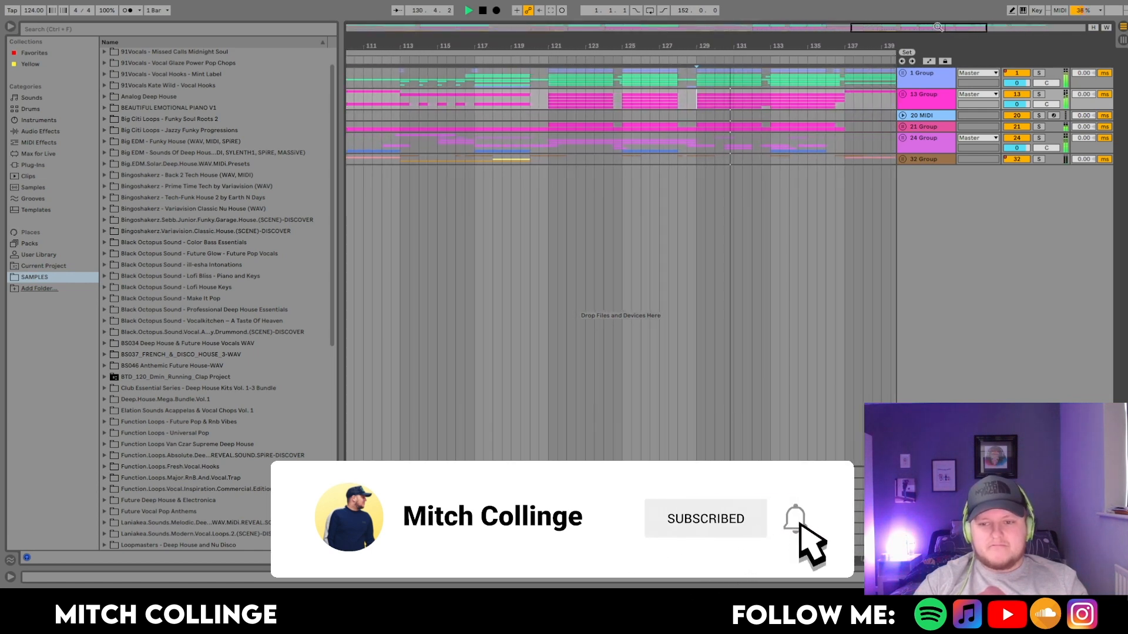
Expand 21 Group and 24 Group to show the bass and vocal tracks
click(902, 127)
click(903, 298)
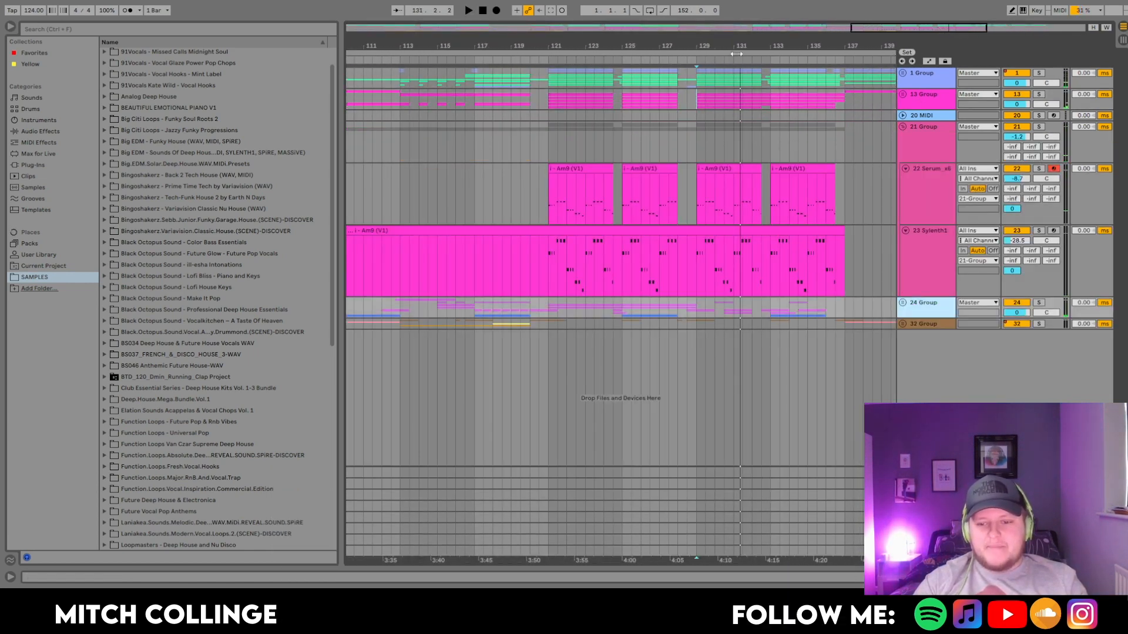
click(903, 301)
scroll(739, 247, down, 6)
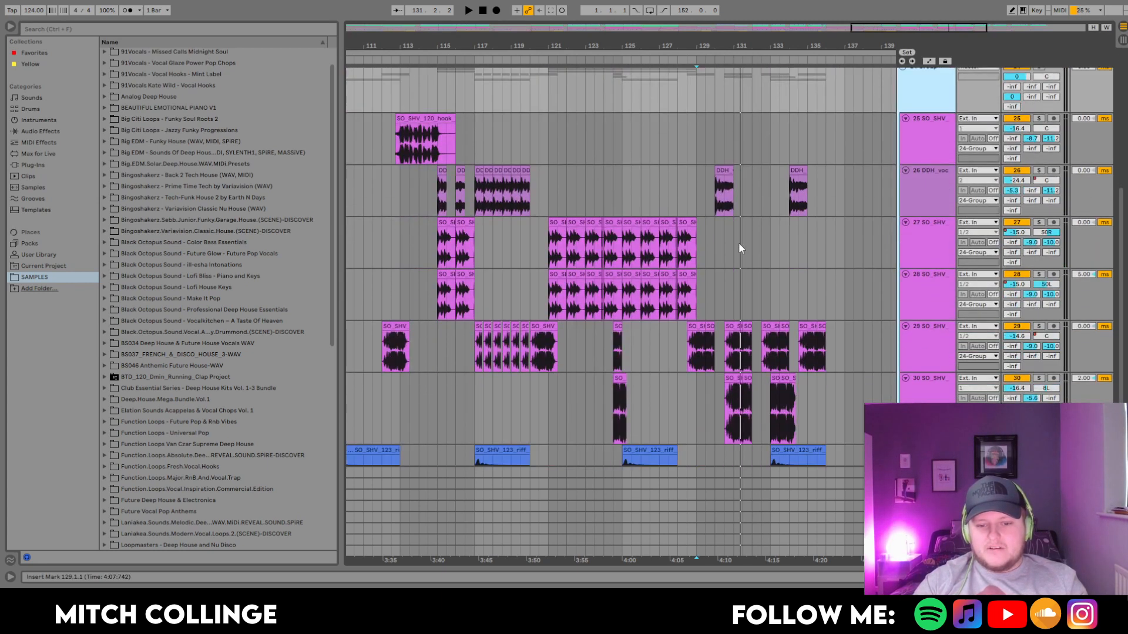
Solo 24 Group and play the vocal clips from bar 121 through to bar 132
click(550, 178)
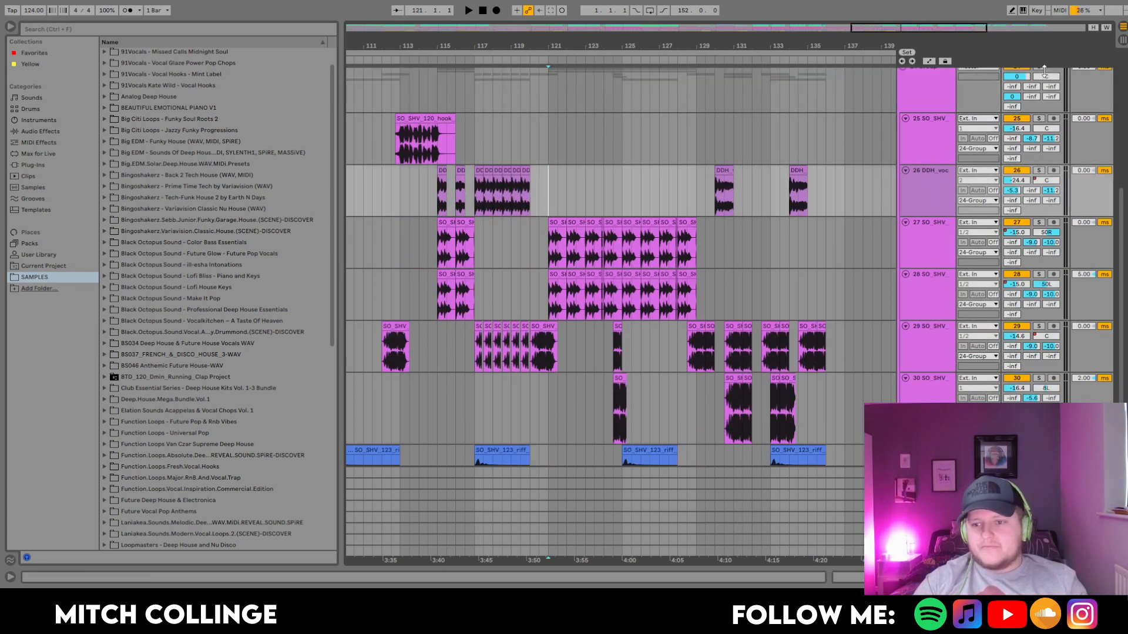
key(space)
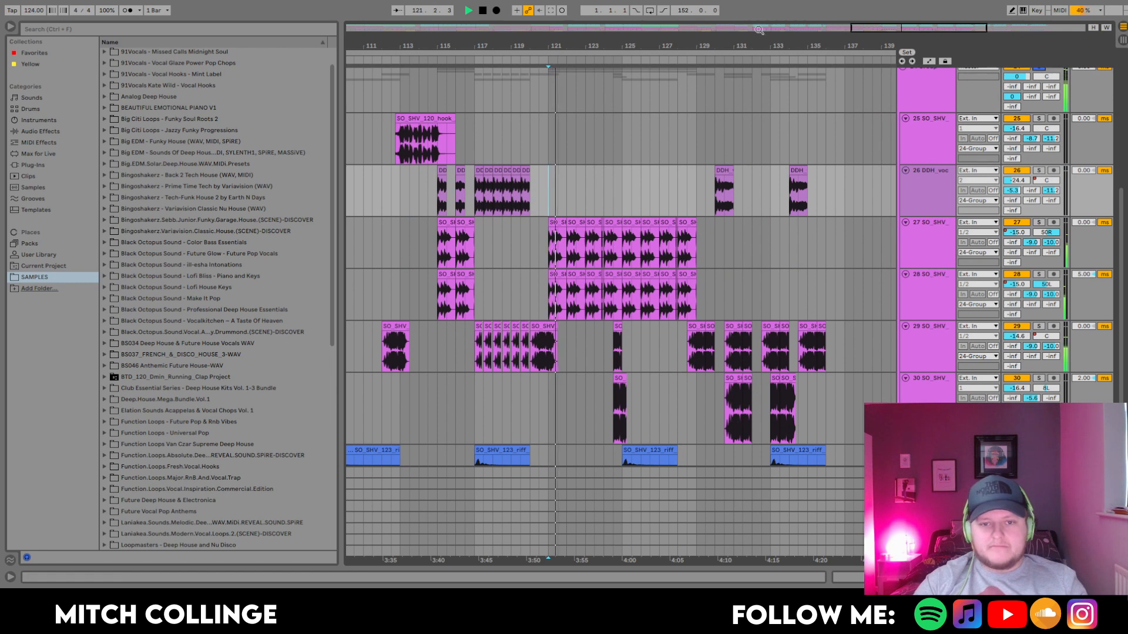
drag(905, 26, 914, 26)
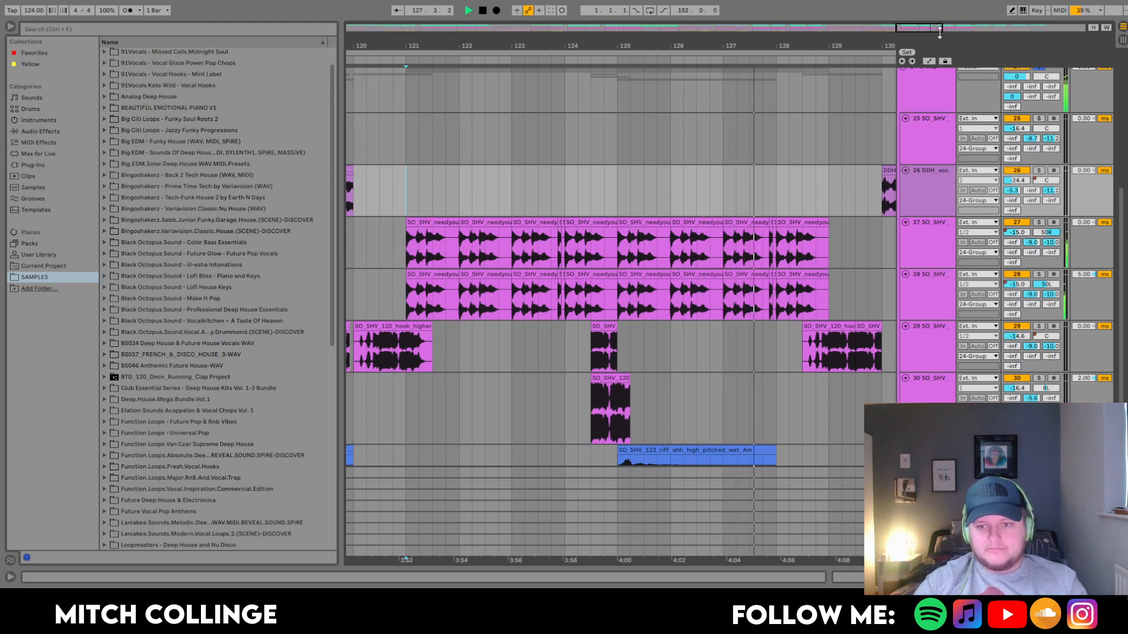
drag(778, 45, 481, 58)
Solo the 30 SO_SHV vocal track and play it from its clip at 130.3
click(1038, 378)
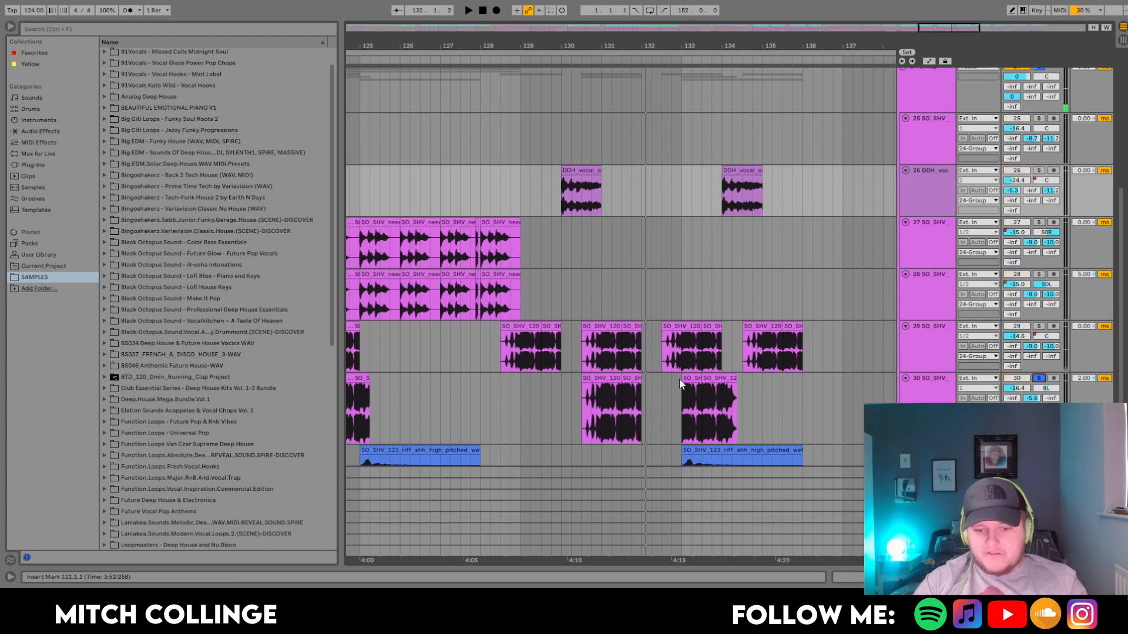
click(625, 379)
key(space)
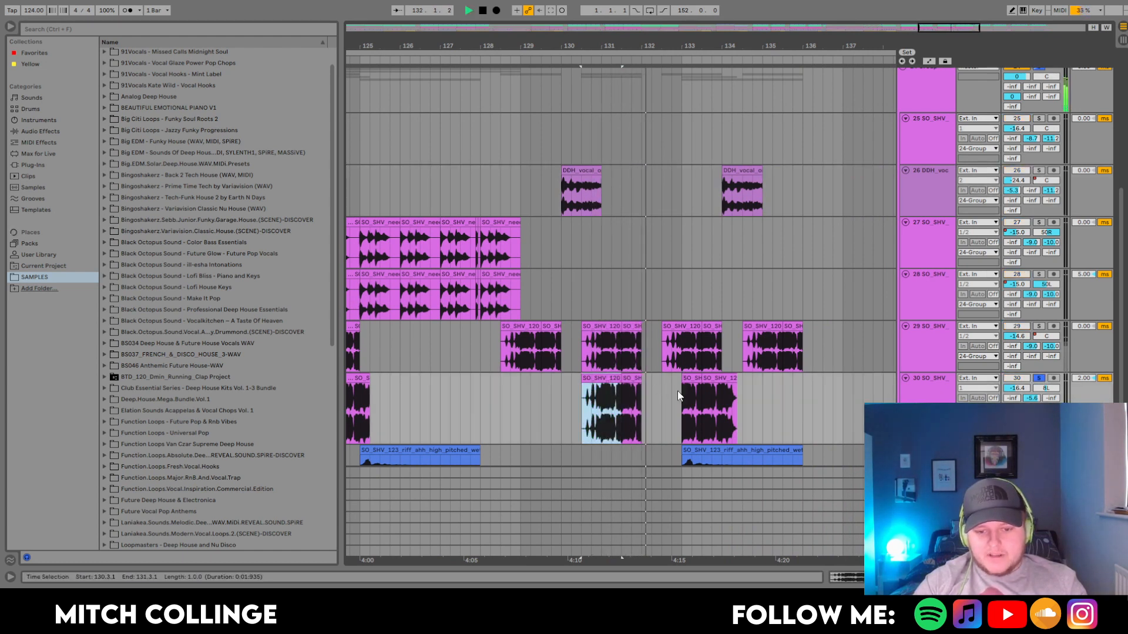
Play the 29 SO_SHV clips at 131.3 and 133.3, soloing tracks 29 and 30 together, and clear both solos
click(634, 327)
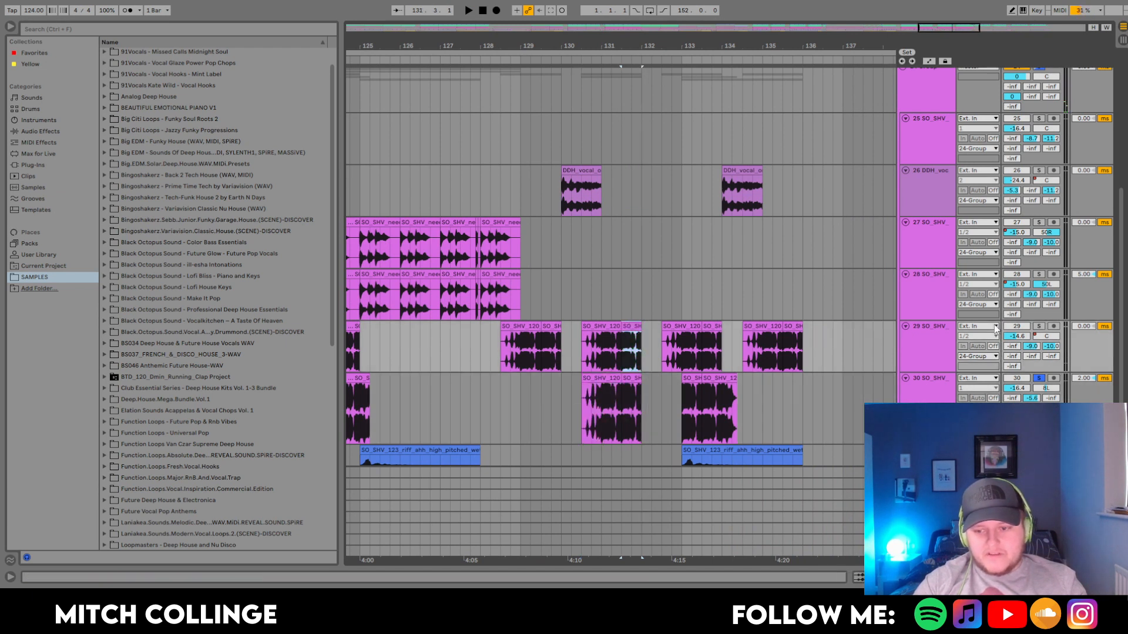
click(1040, 328)
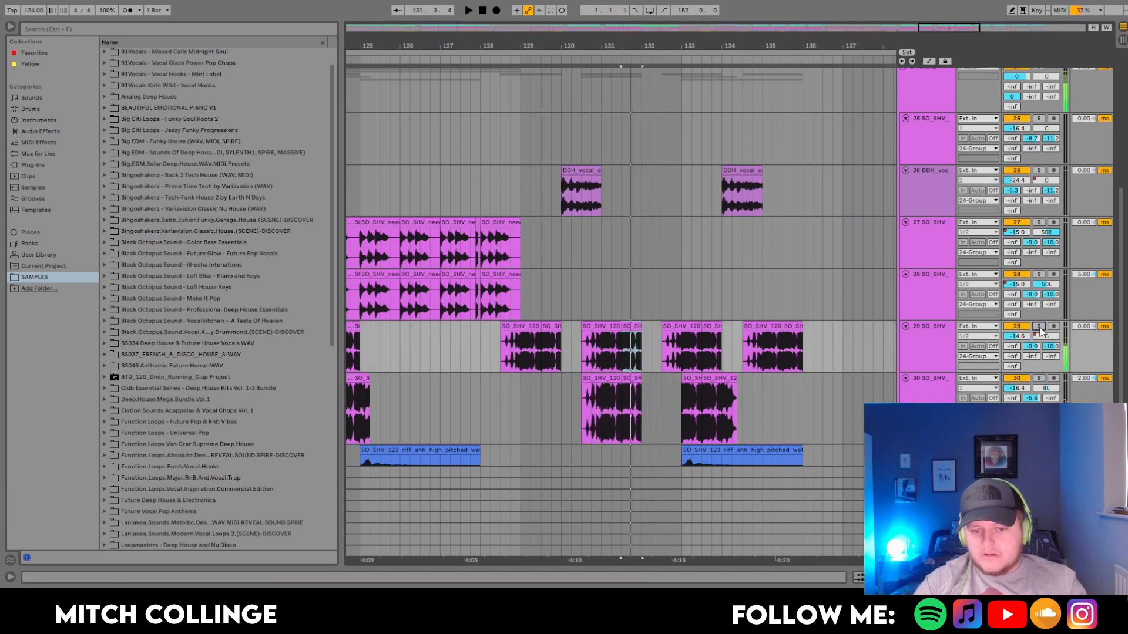
click(705, 336)
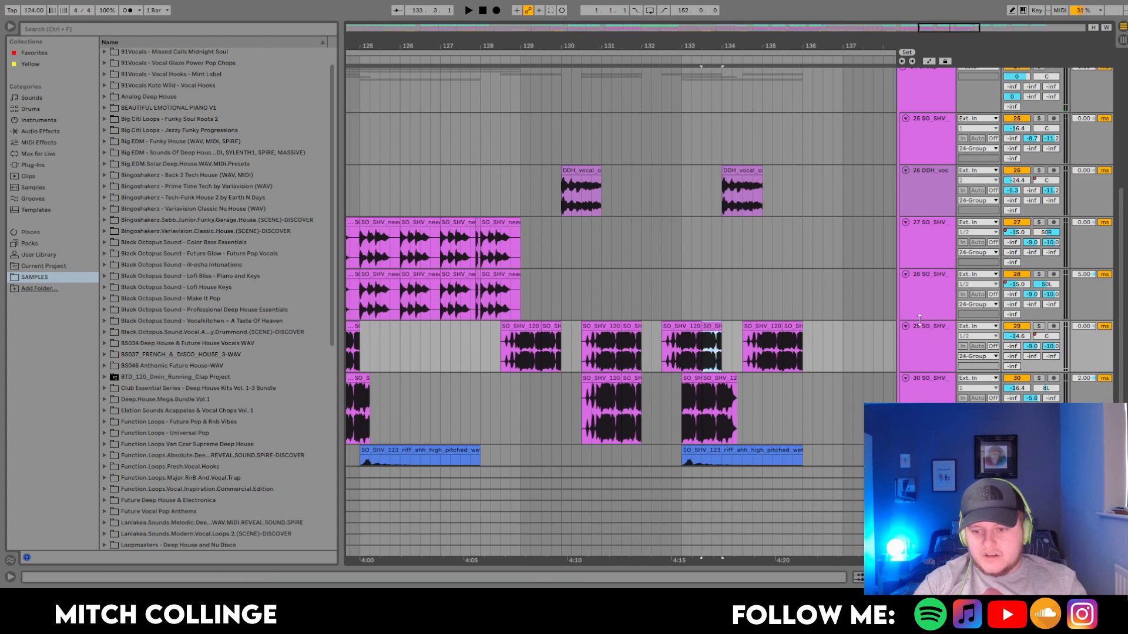
click(1038, 327)
key(space)
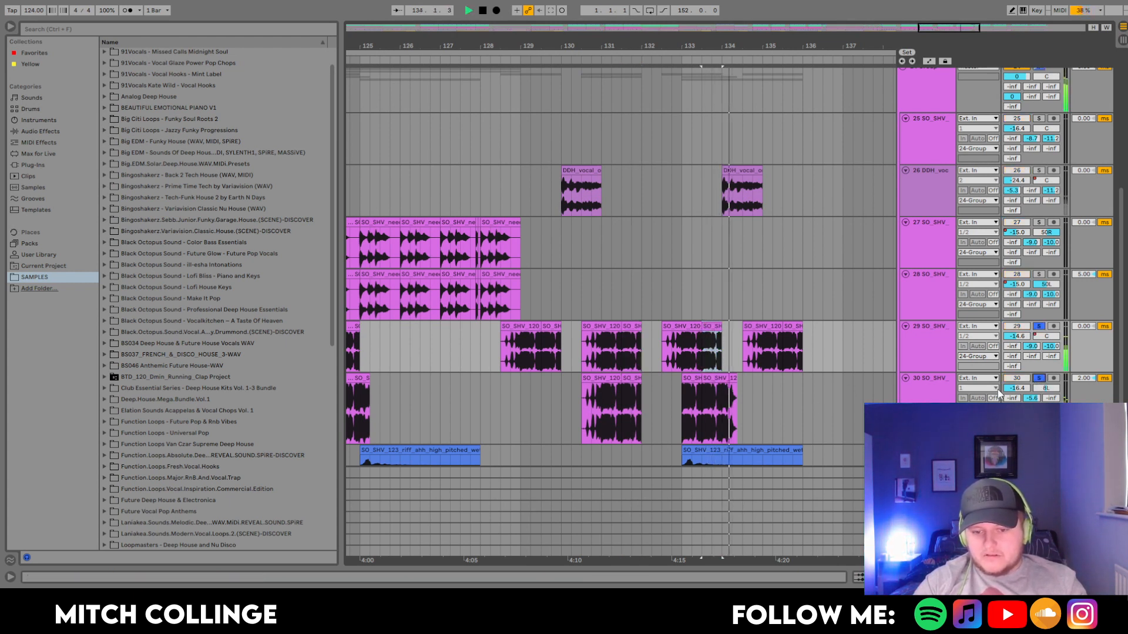
key(space)
click(1039, 327)
click(1038, 378)
Examine the Echo and EQ Eight settings on the 30 SO_SHV track and hide the device view
double_click(945, 394)
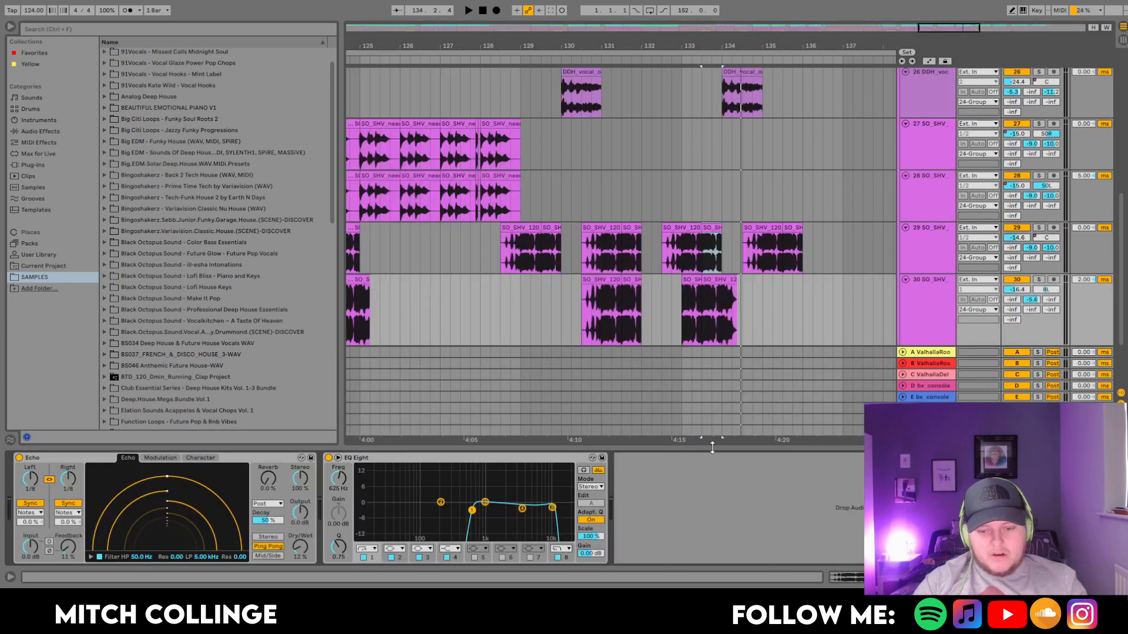
drag(713, 448, 718, 534)
scroll(845, 266, up, 3)
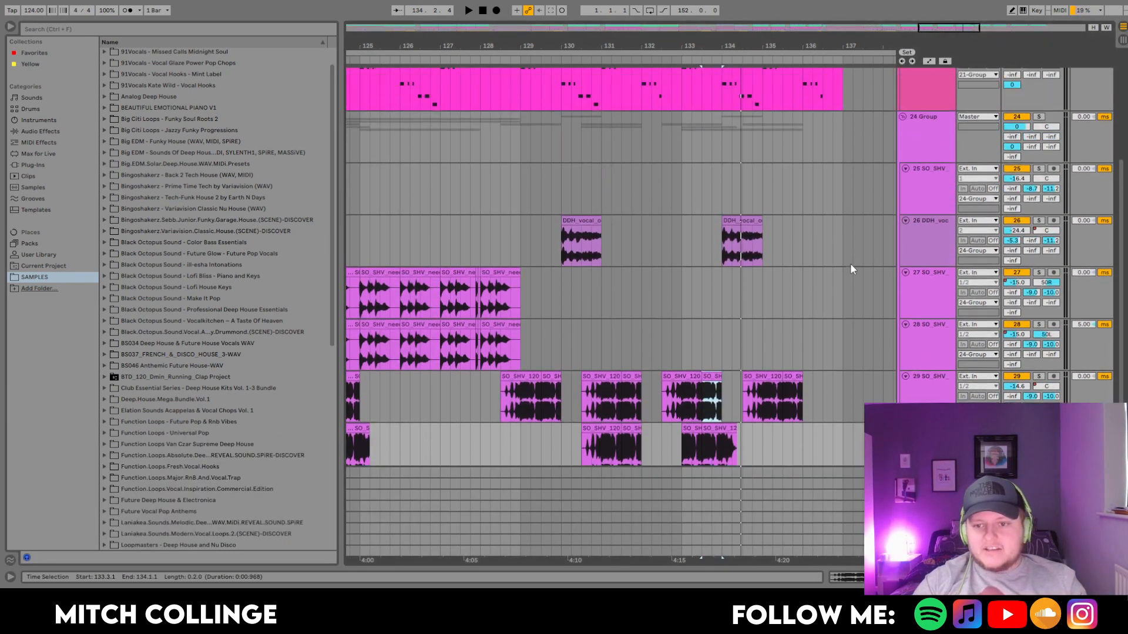
Solo 24 Group, show its device chain and play the vocals from 133.3
click(1039, 117)
double_click(942, 145)
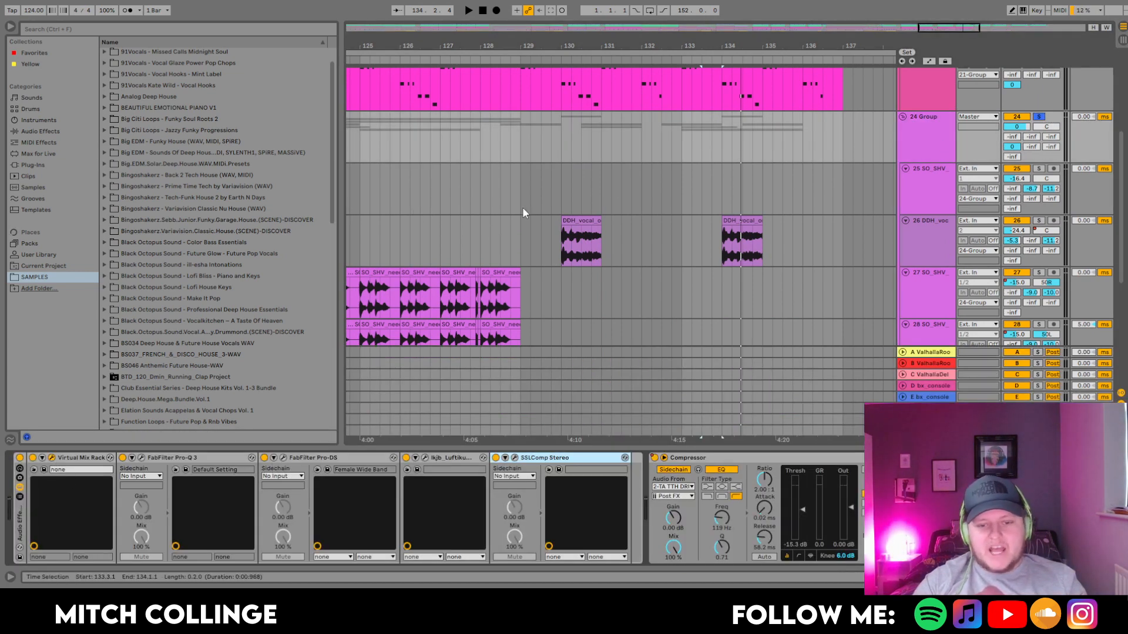
key(space)
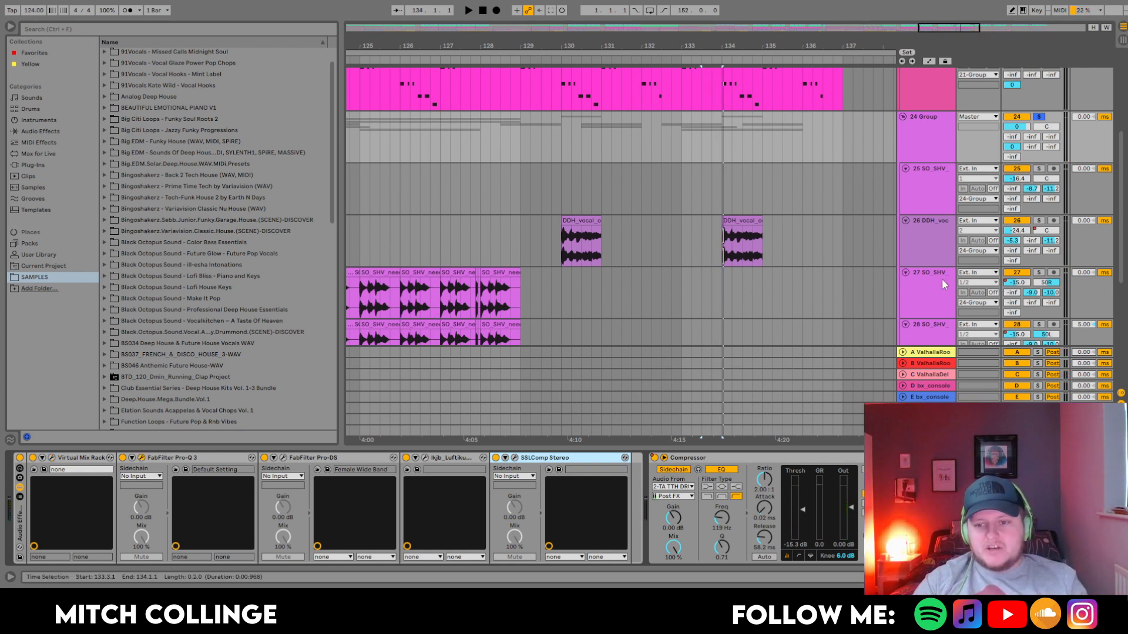
key(space)
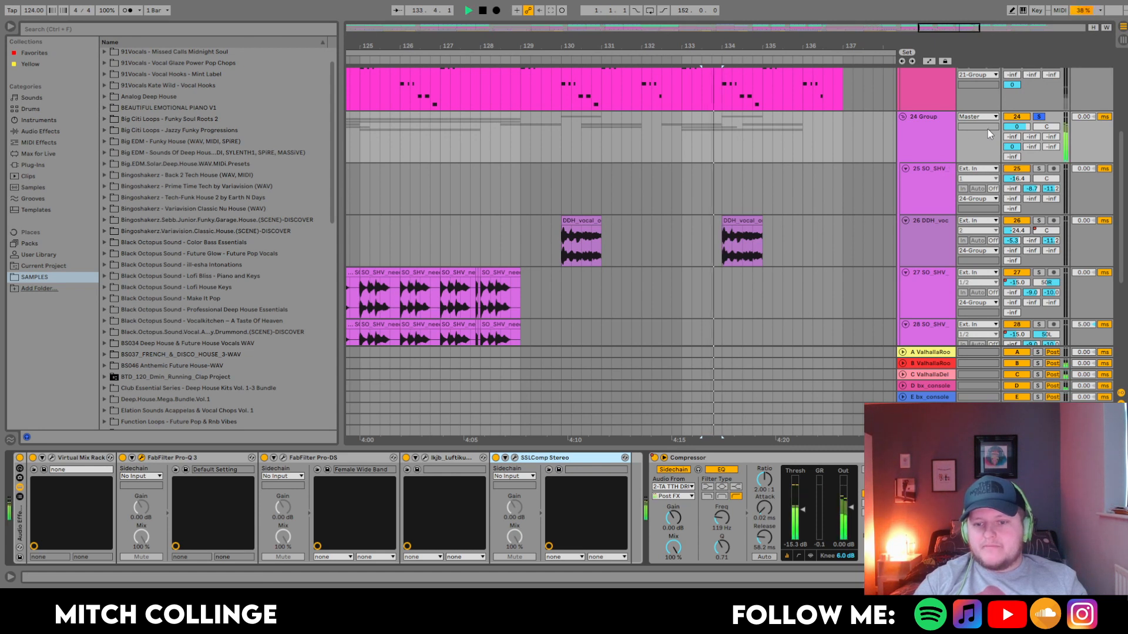
key(space)
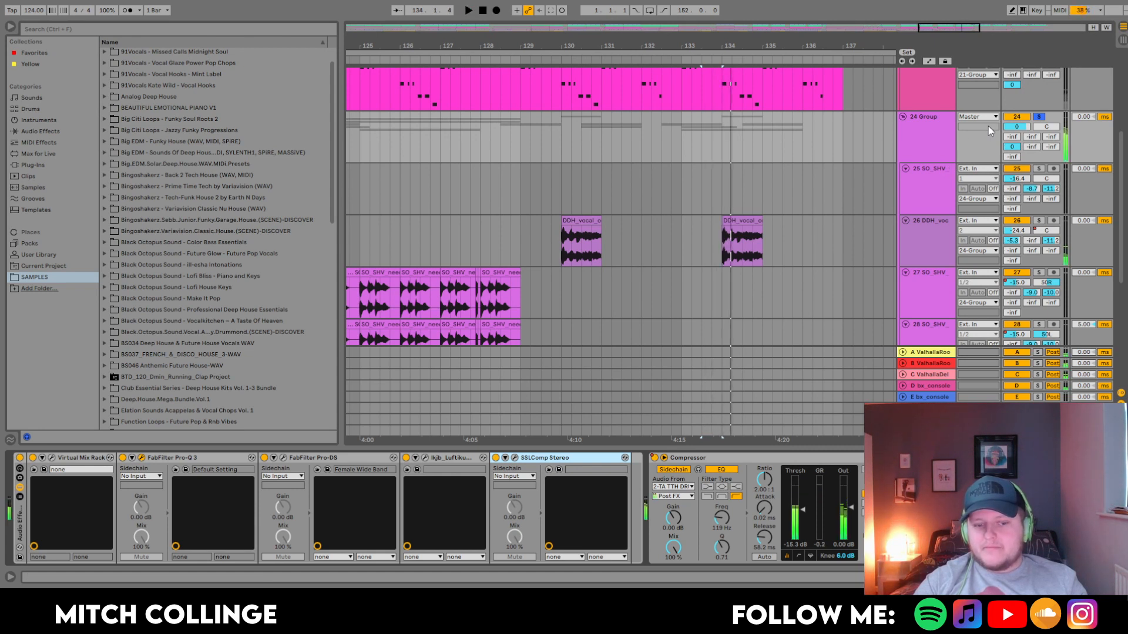
Bypass and re-enable the Audio Effect Rack on 24 Group, comparing the vocals from 133.3 in both states
click(22, 459)
key(space)
key(space)
click(22, 459)
key(space)
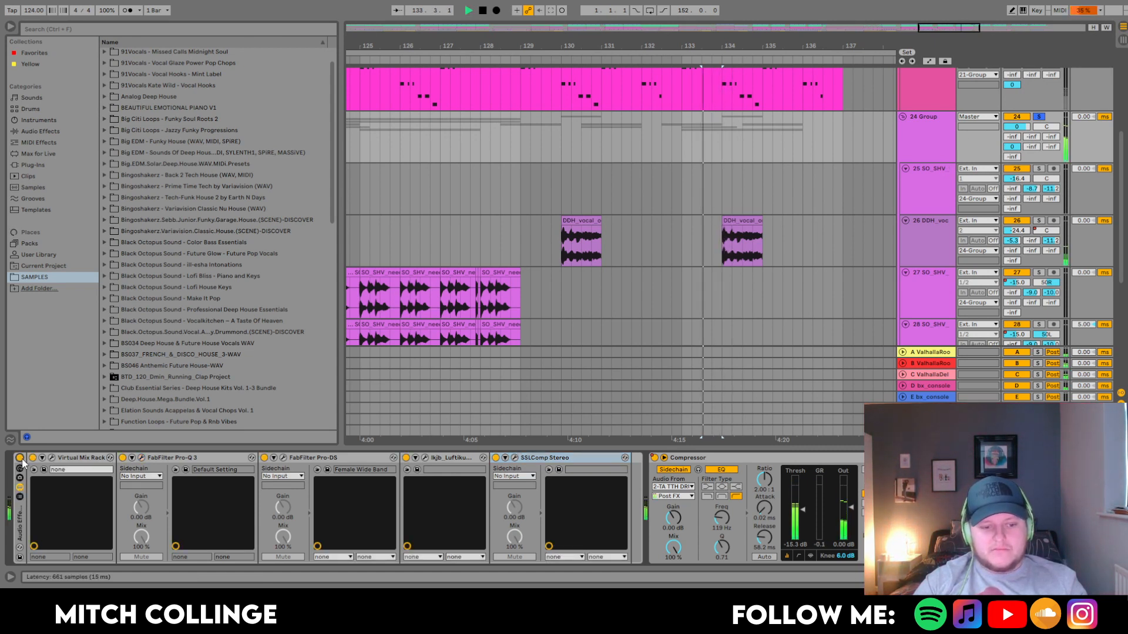
key(space)
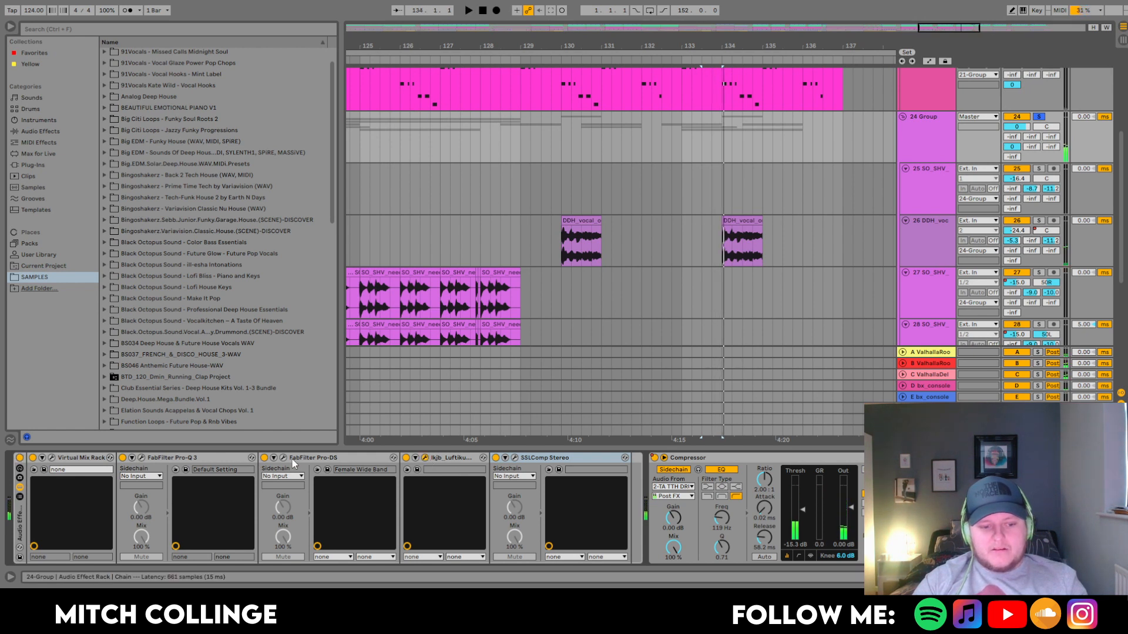
Play the processed vocals of 24 Group from 133.3 with the rack active, and hide the device view
key(space)
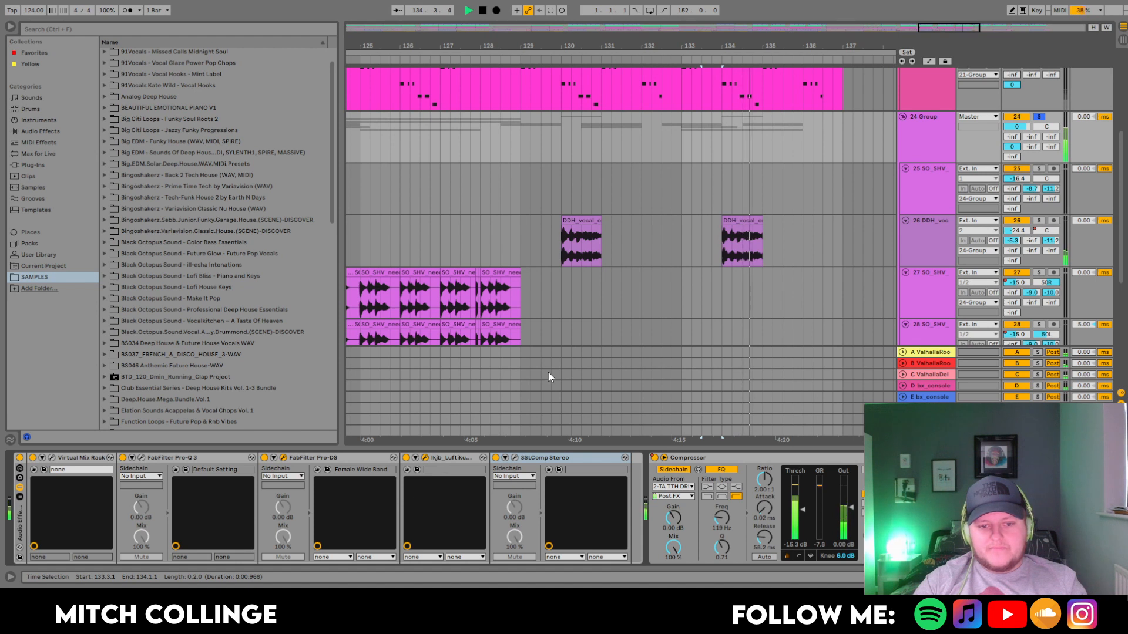
key(space)
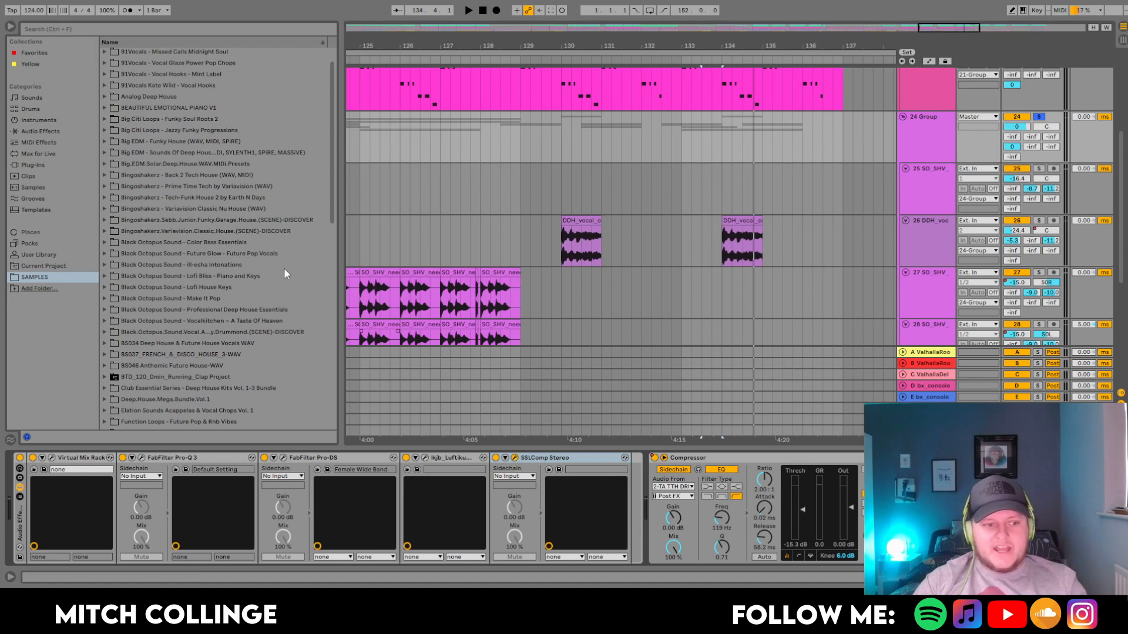
key(space)
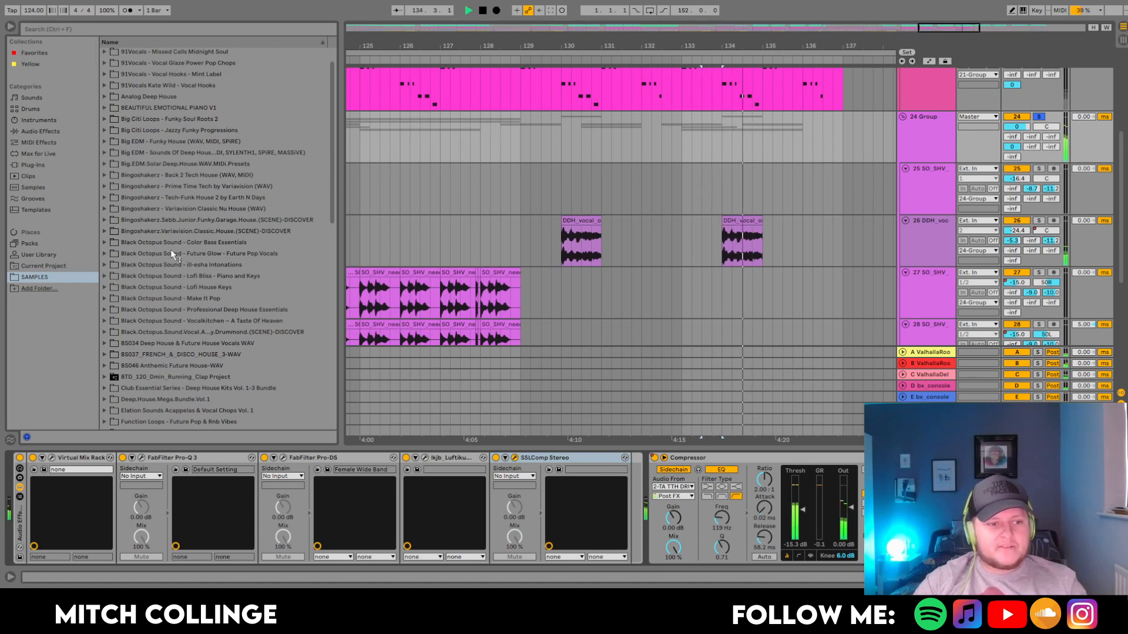
key(space)
key(ctrl+alt+l)
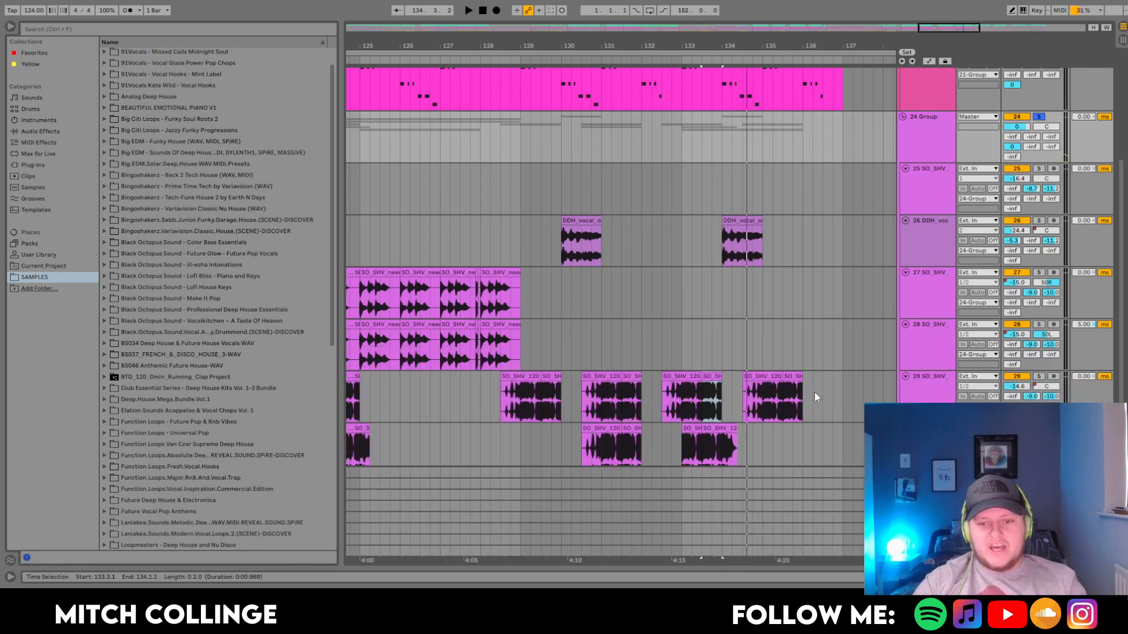
Unsolo 24 Group and collapse both 24 Group and 21 Group
click(1037, 117)
click(903, 117)
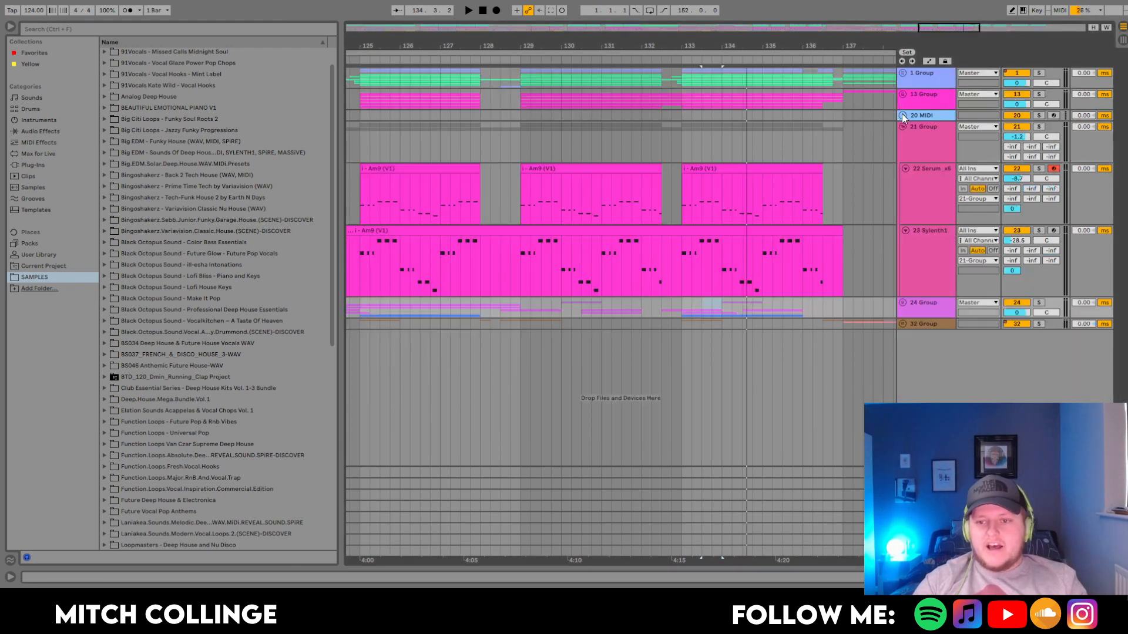
click(903, 127)
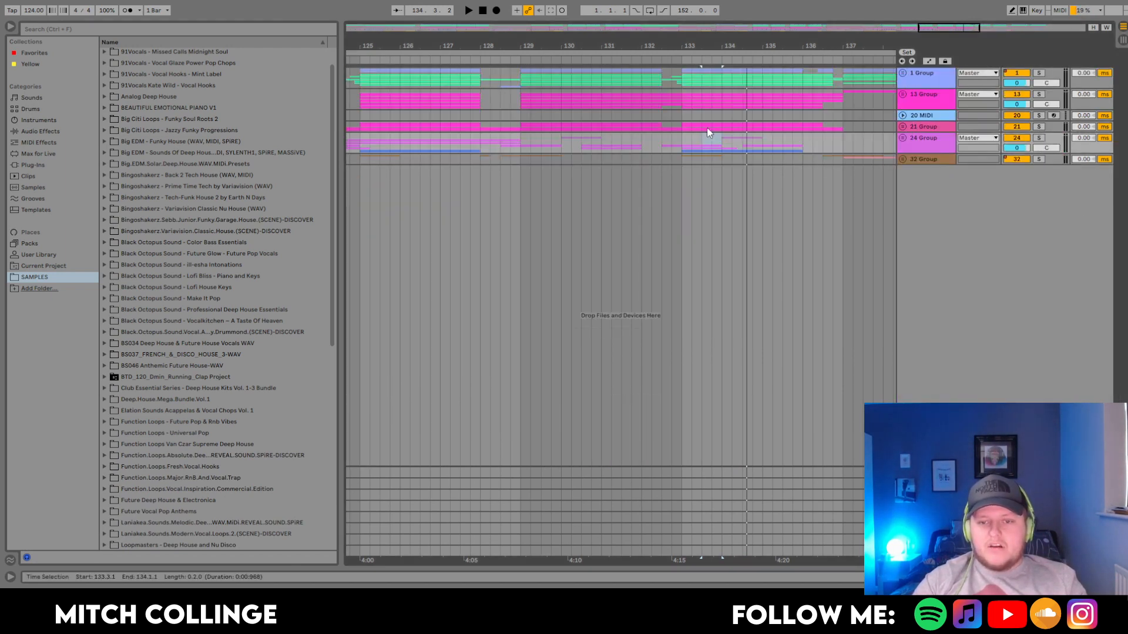
Solo the return tracks D bx_console and E bx_console in turn, playing each from bar 133 with its device chain shown
click(682, 79)
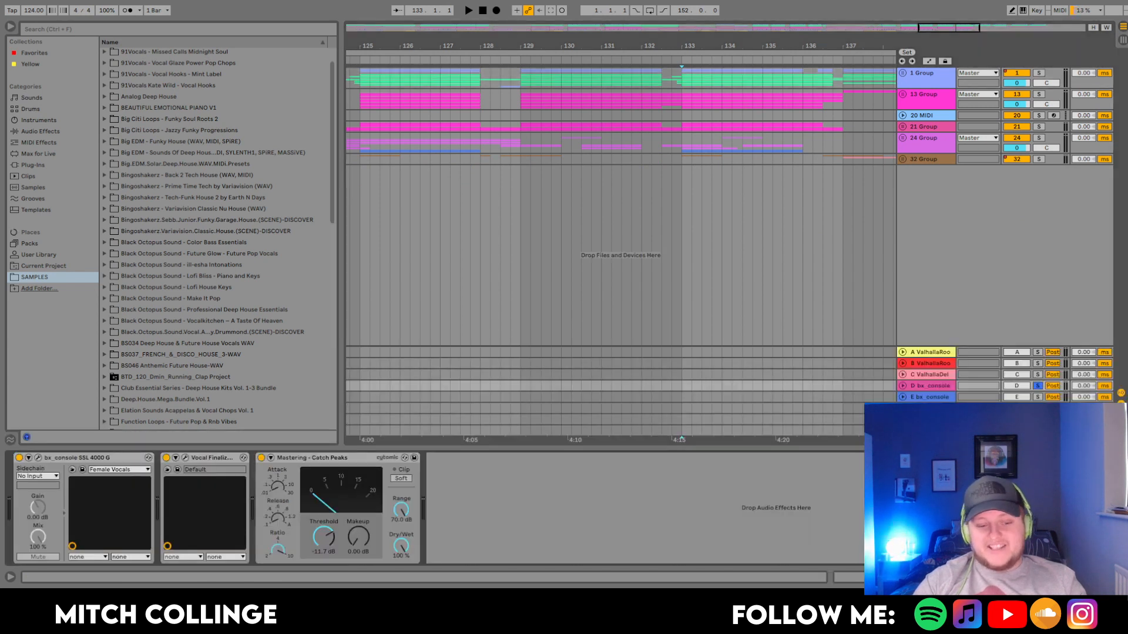
key(space)
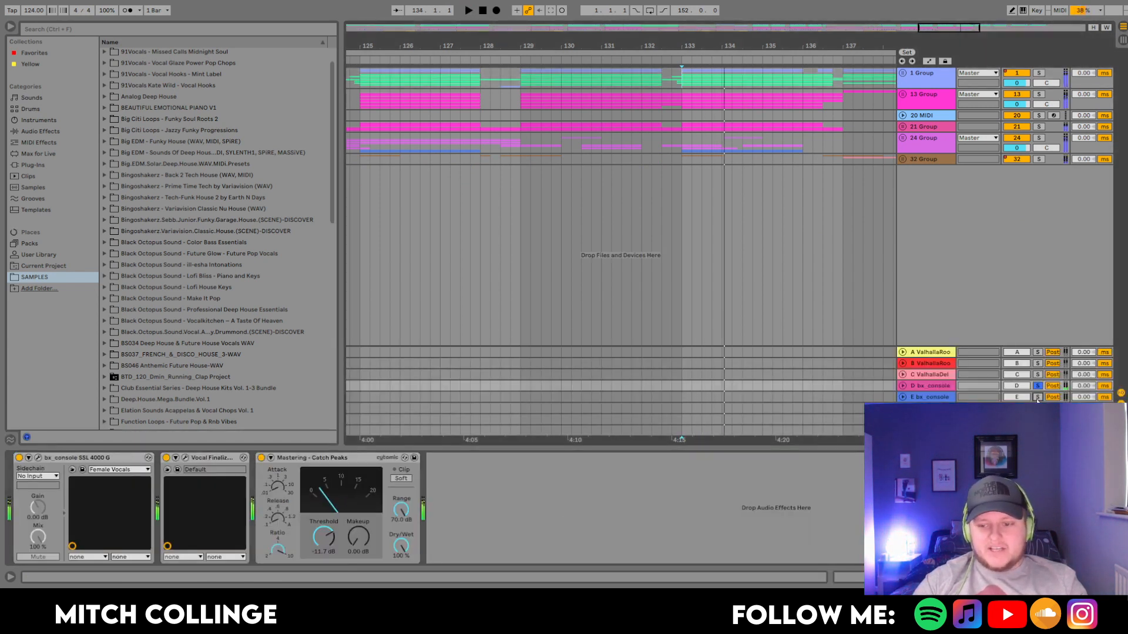
click(929, 397)
key(space)
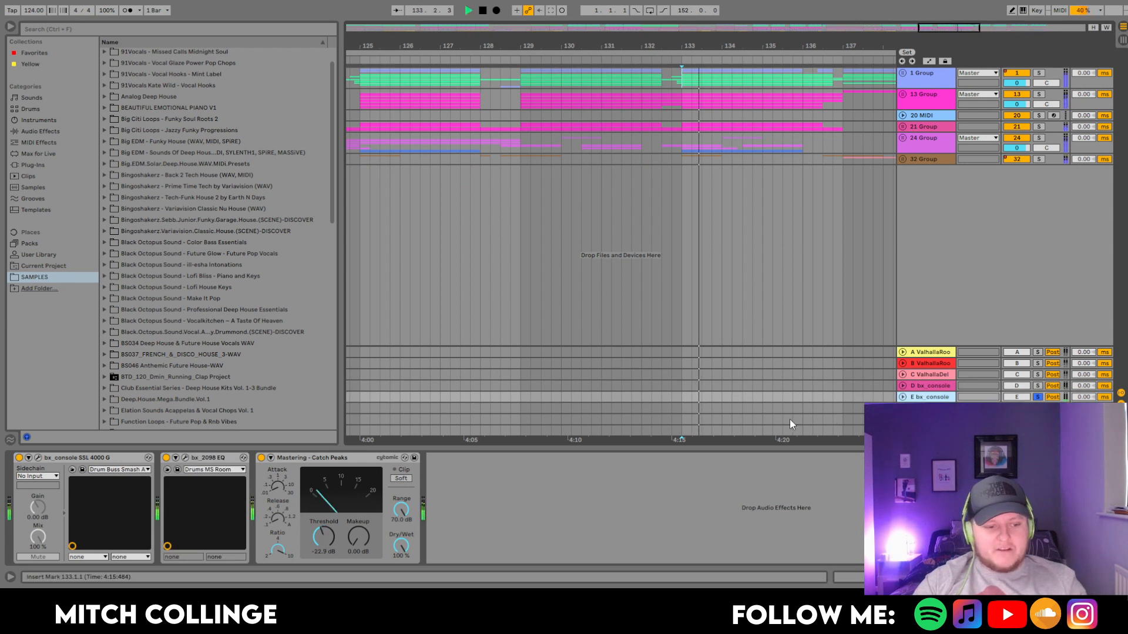
key(space)
key(s)
key(space)
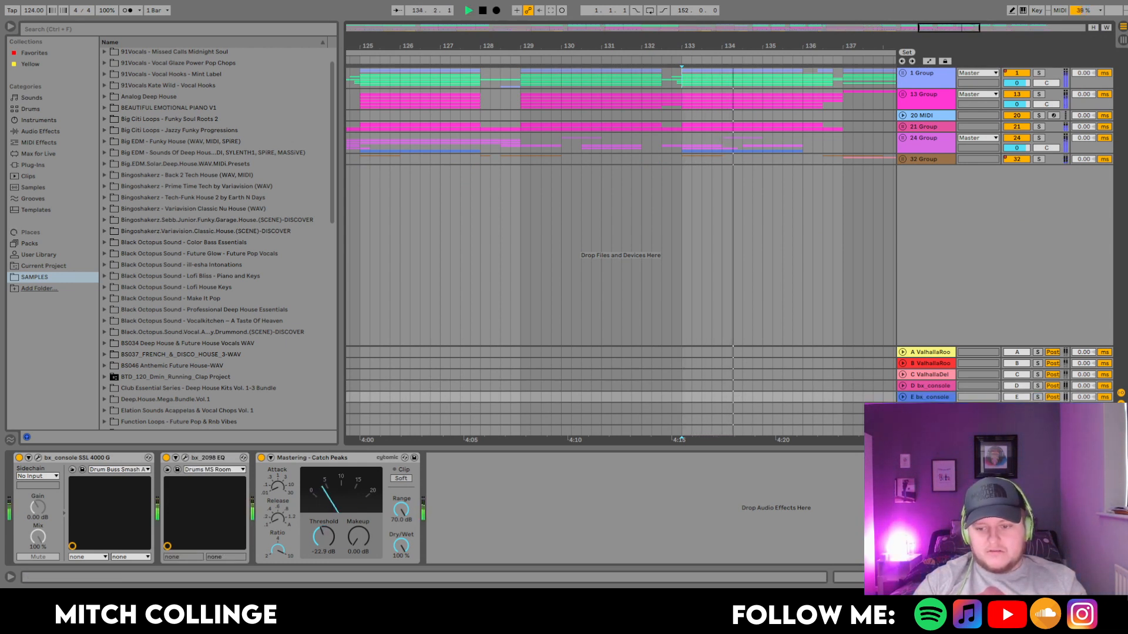
key(space)
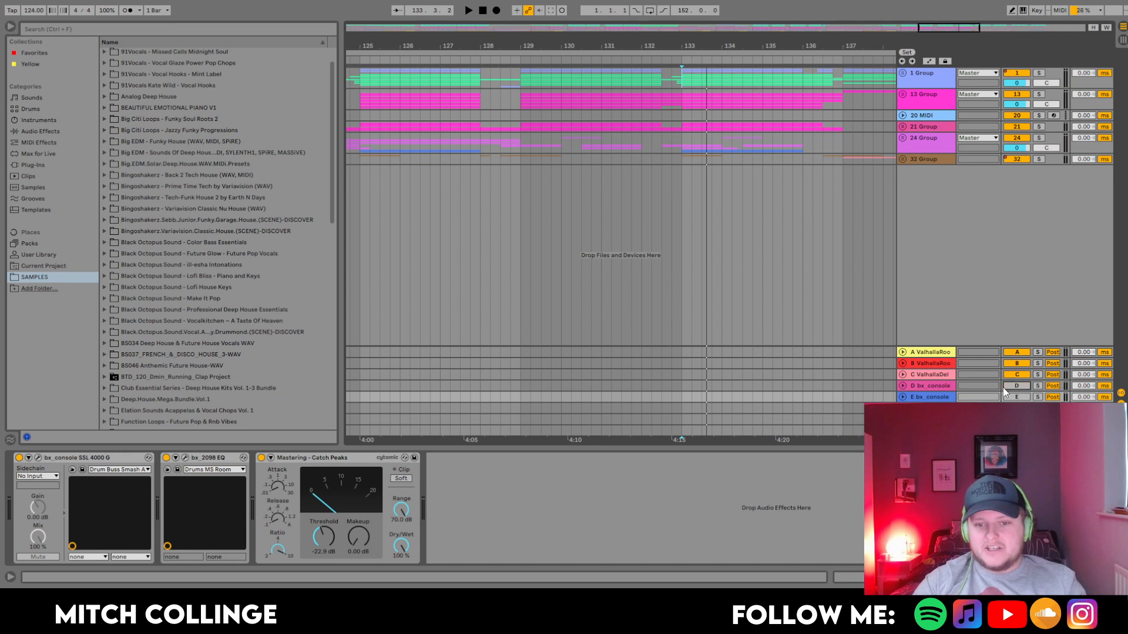
Compare the full mix from bar 133 with returns D and E bx_console disabled and with both re-enabled
key(space)
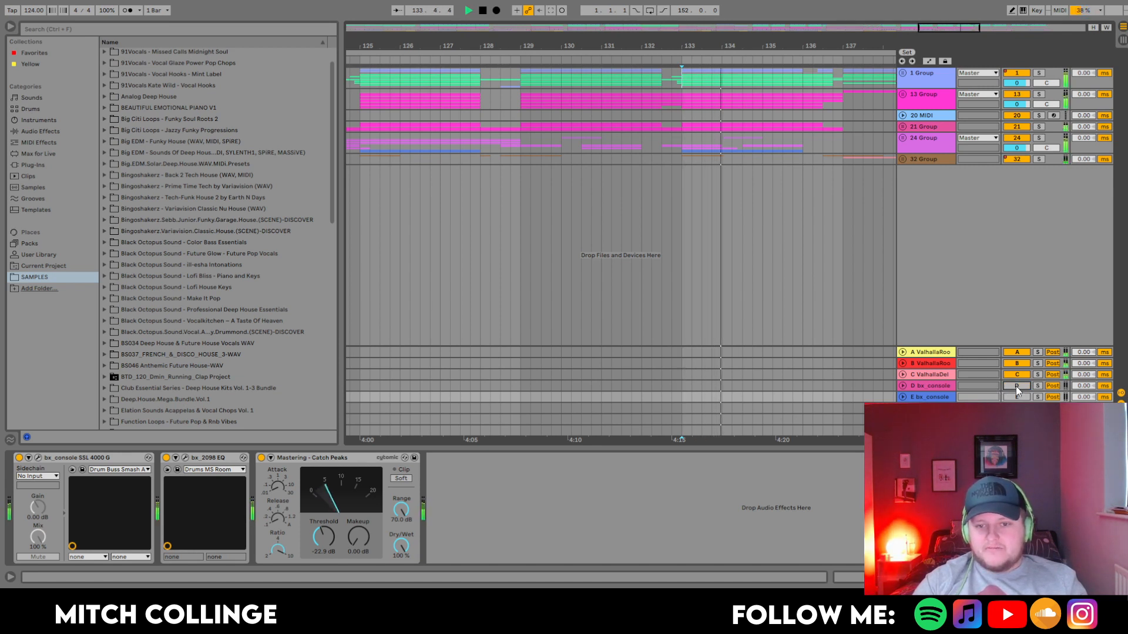
click(1016, 386)
key(space)
click(1017, 397)
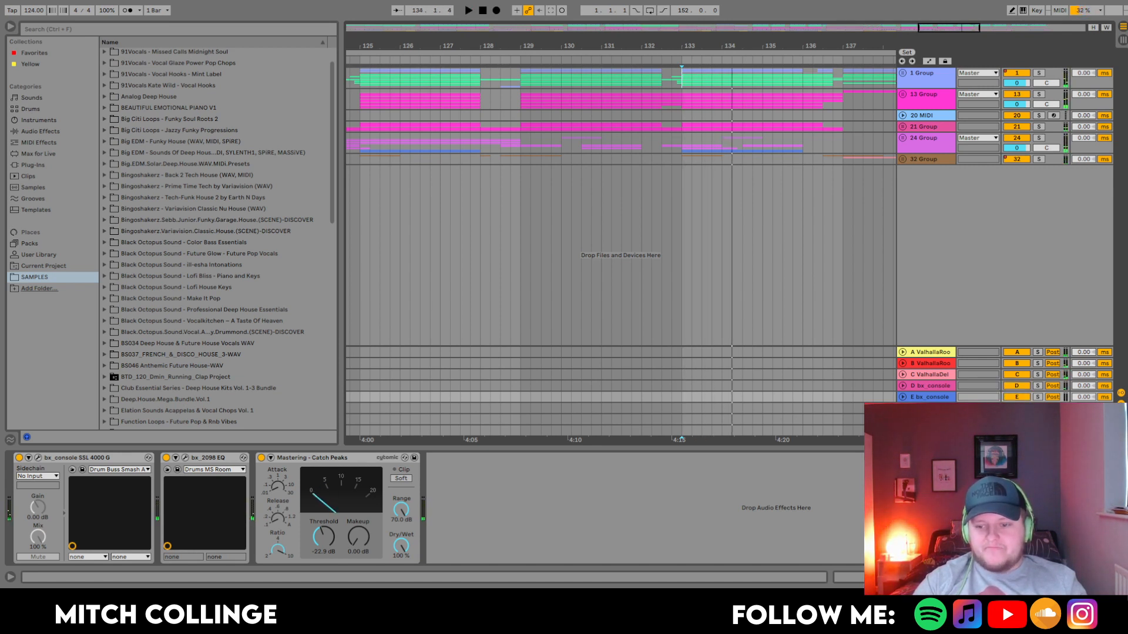
key(space)
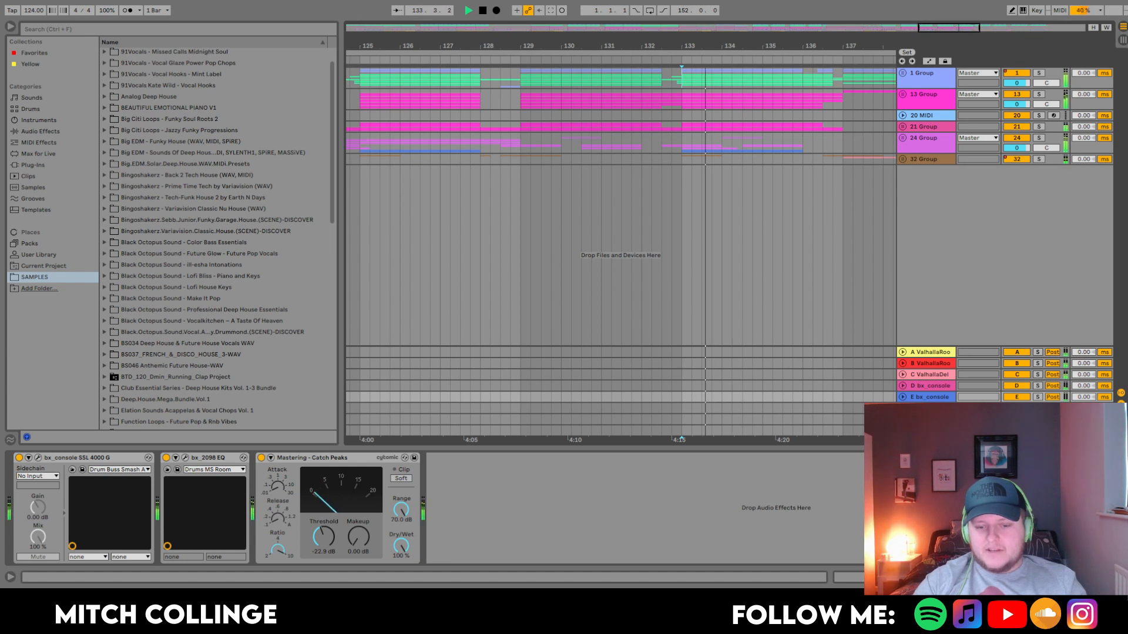
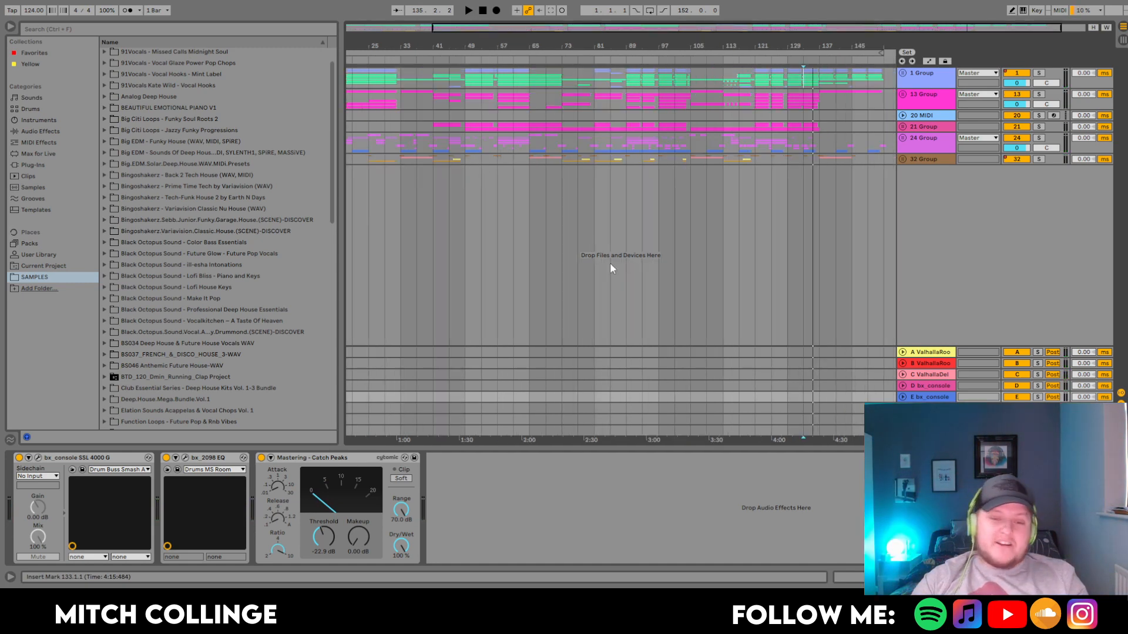
Play the full mix from bar 57 and unfold 13 Group to show its chord tracks
click(505, 101)
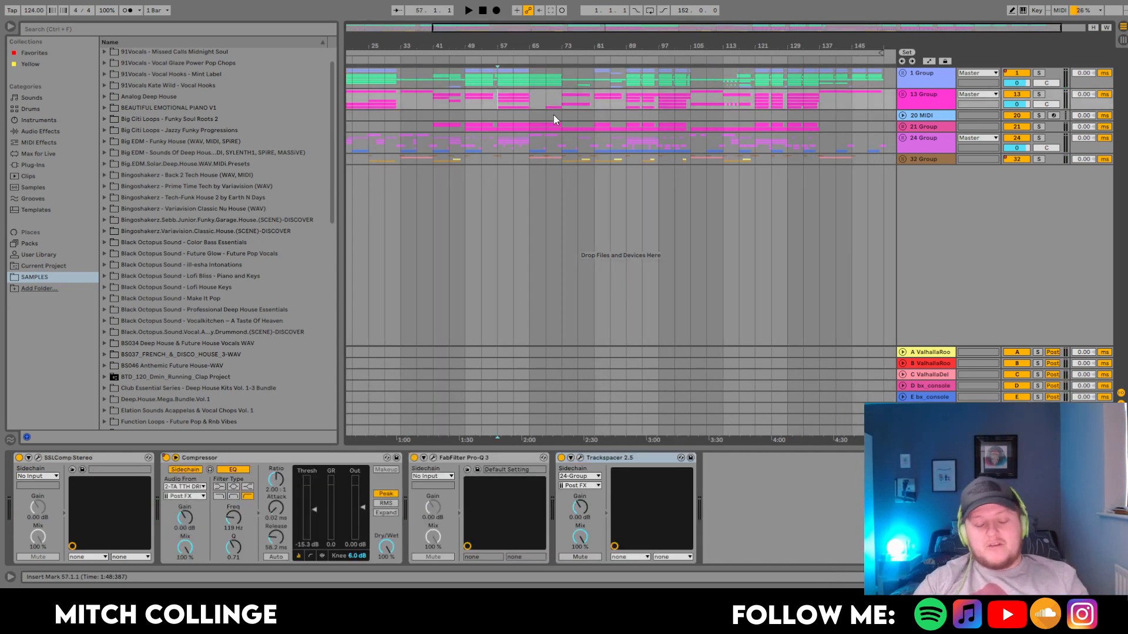
key(space)
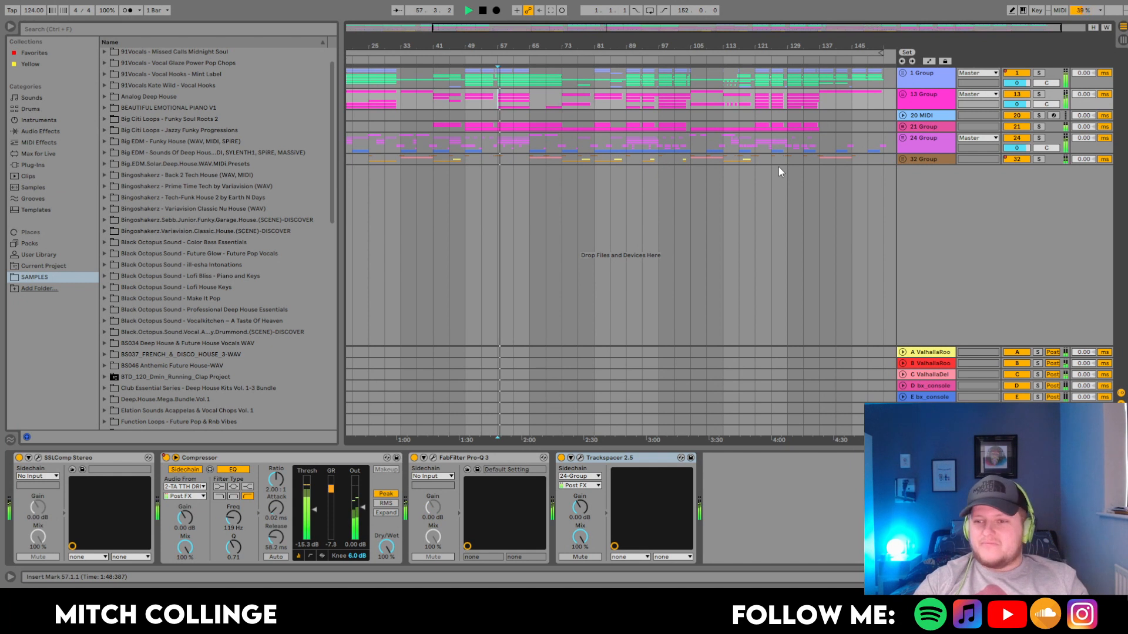
drag(501, 30, 576, 58)
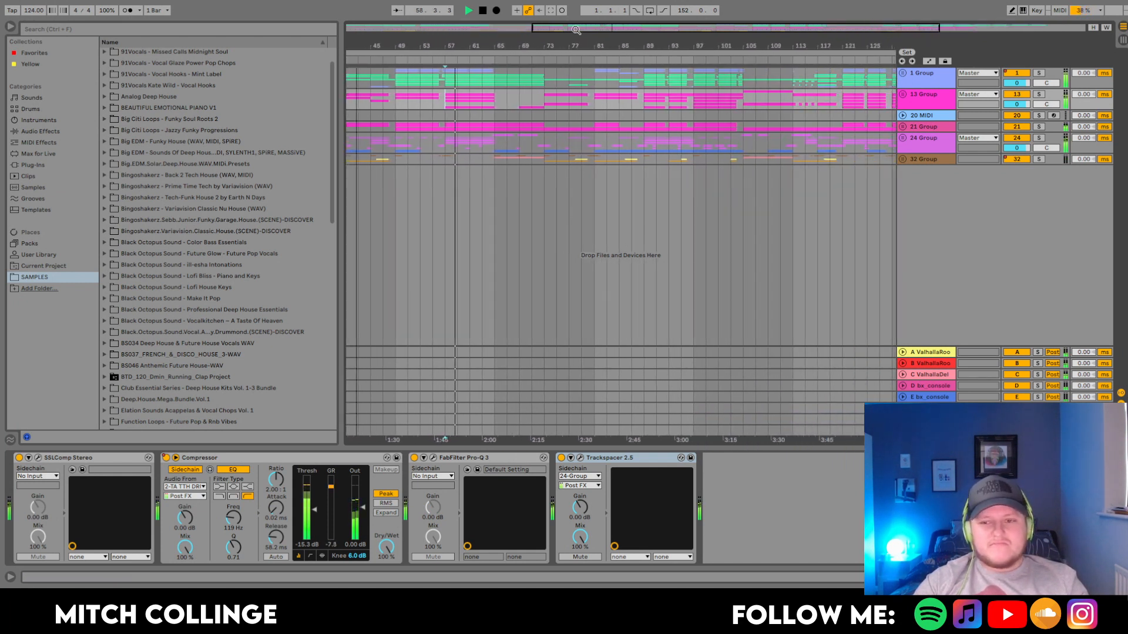
click(902, 95)
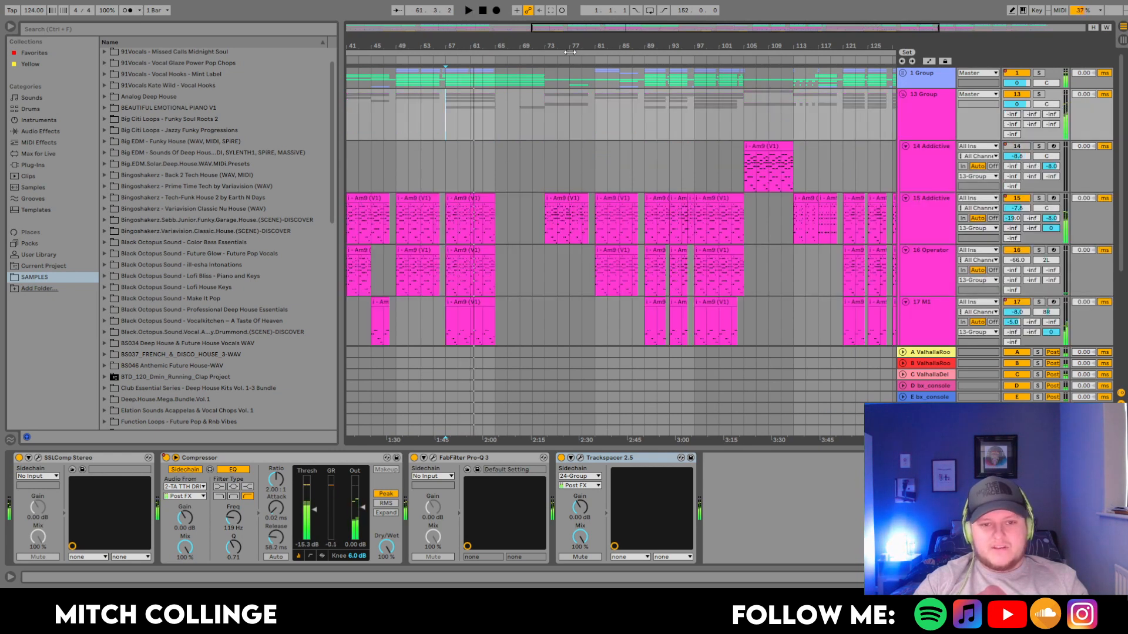
Place the insert marker at 60.3 and unfold 24 Group to show its vocal tracks
drag(571, 28, 577, 106)
click(682, 172)
scroll(697, 179, down, 4)
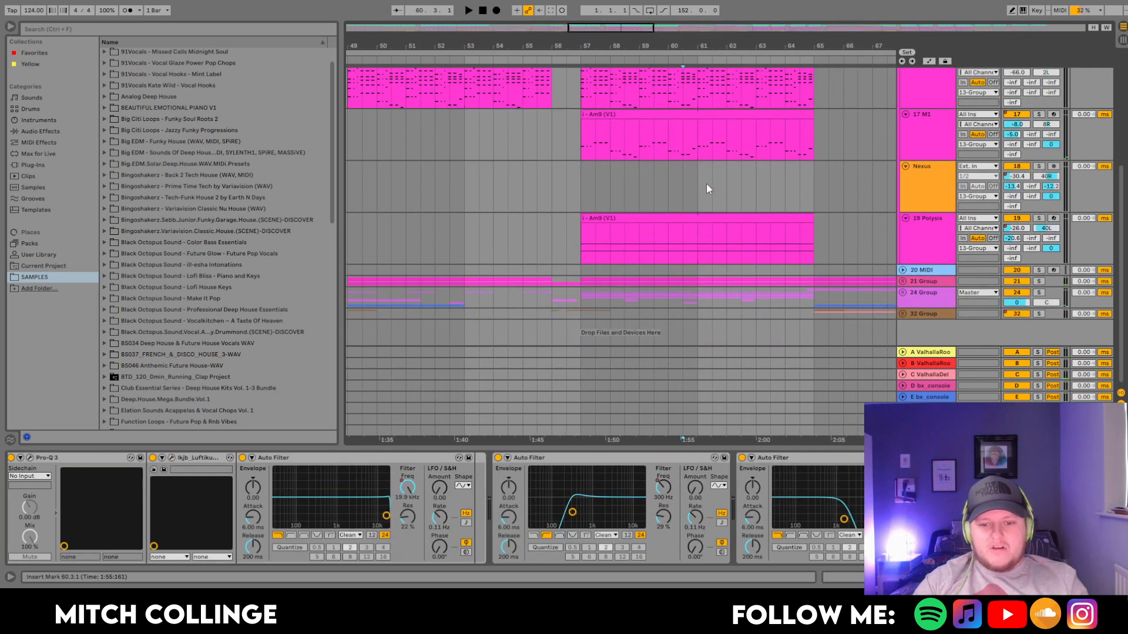
click(880, 284)
click(902, 292)
scroll(704, 226, down, 5)
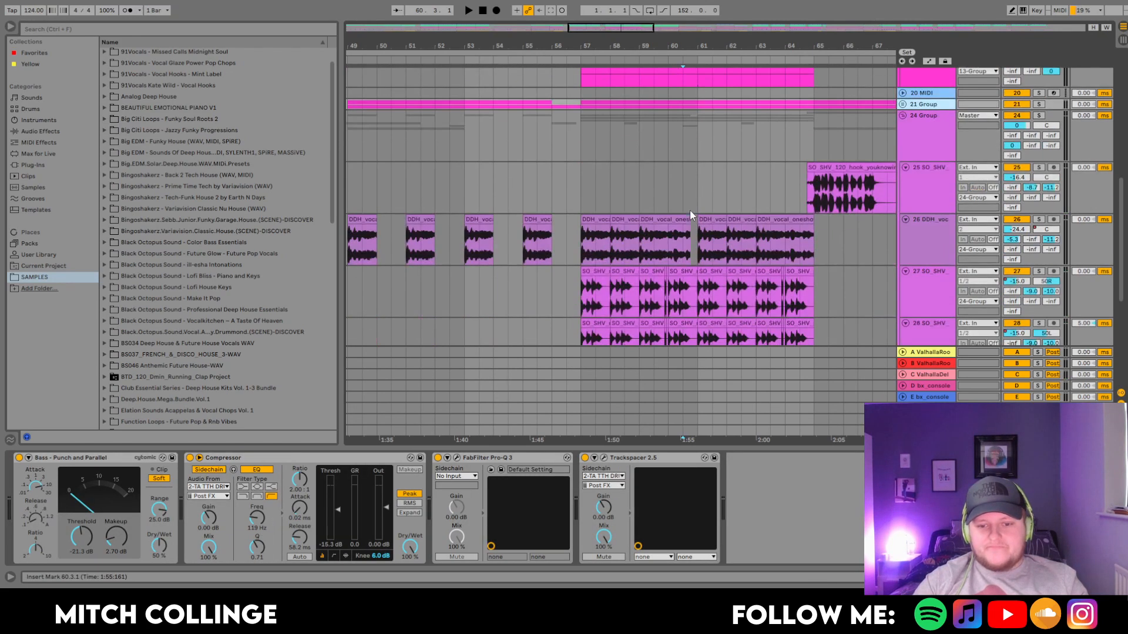
Select the short vocal clip at 60.3 on track 30 SO_SHV, solo the track and play it
scroll(691, 219, down, 1)
click(690, 293)
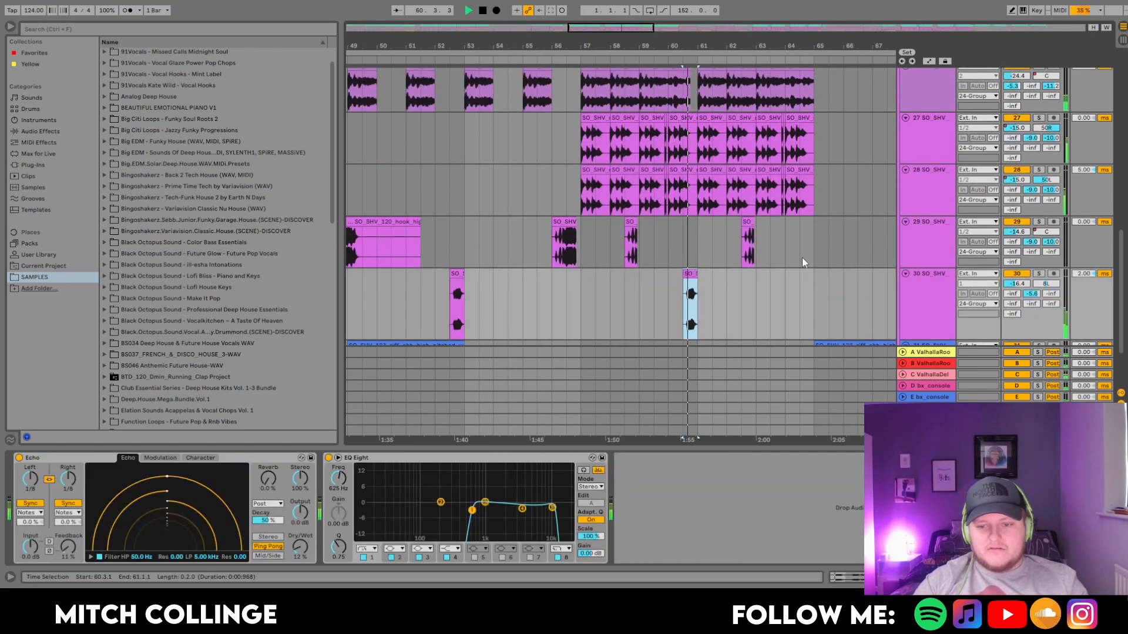
click(1039, 274)
key(space)
Select the vocal clip at 62.3 on track 29 SO_SHV, solo the track and play it
click(749, 223)
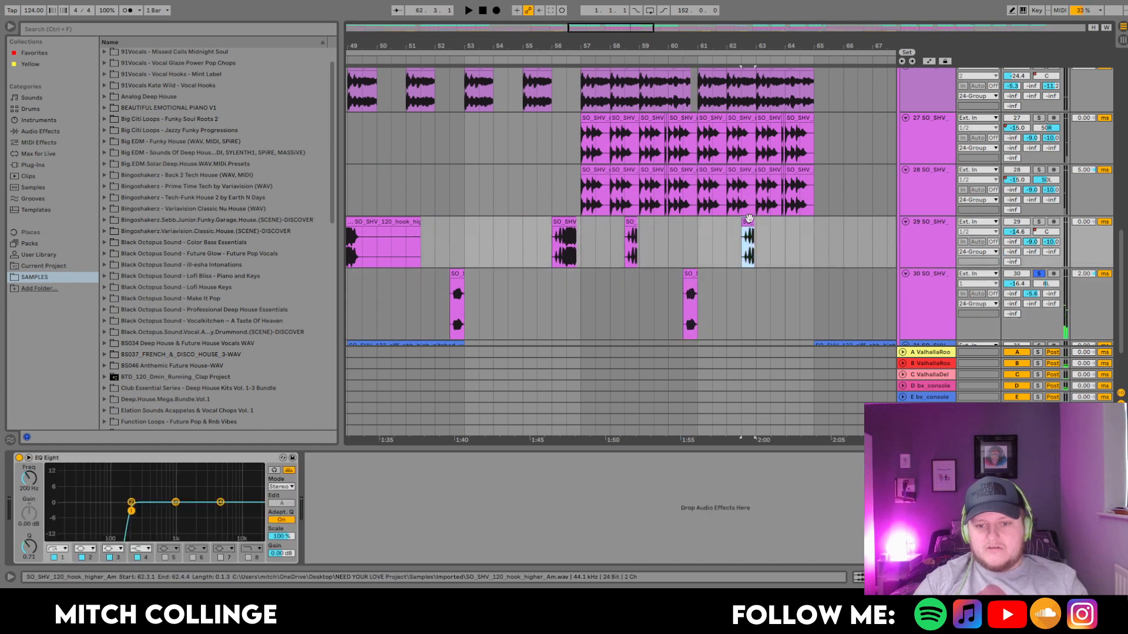
click(1038, 222)
key(space)
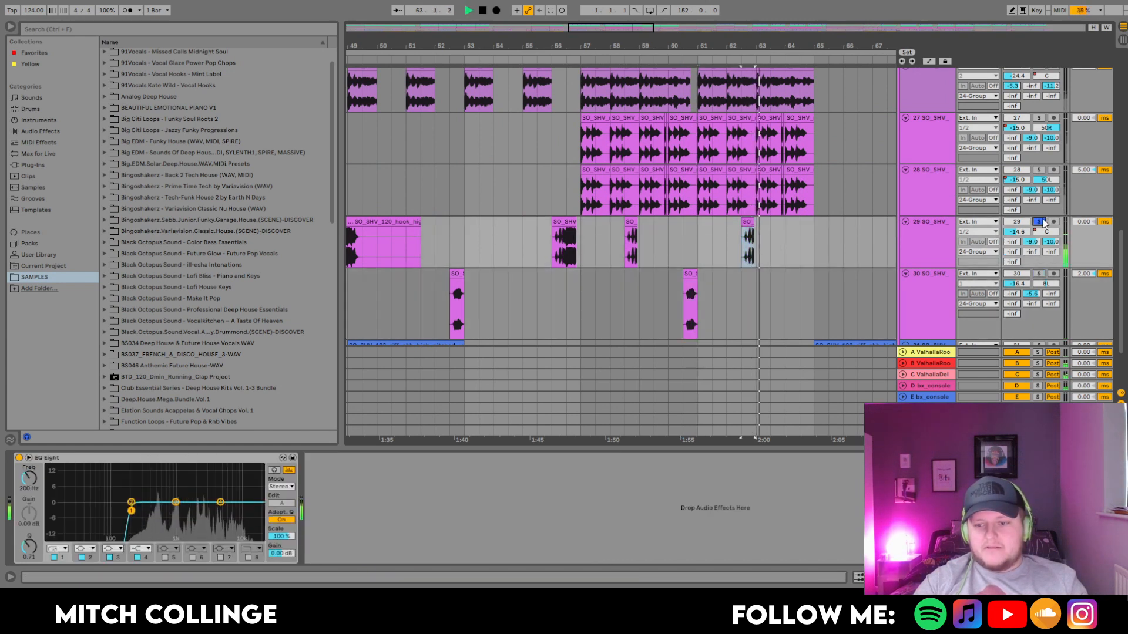
Play the unsoloed mix into bar 65, hide the device view and return to the chord tracks of 13 Group
scroll(840, 226, down, 3)
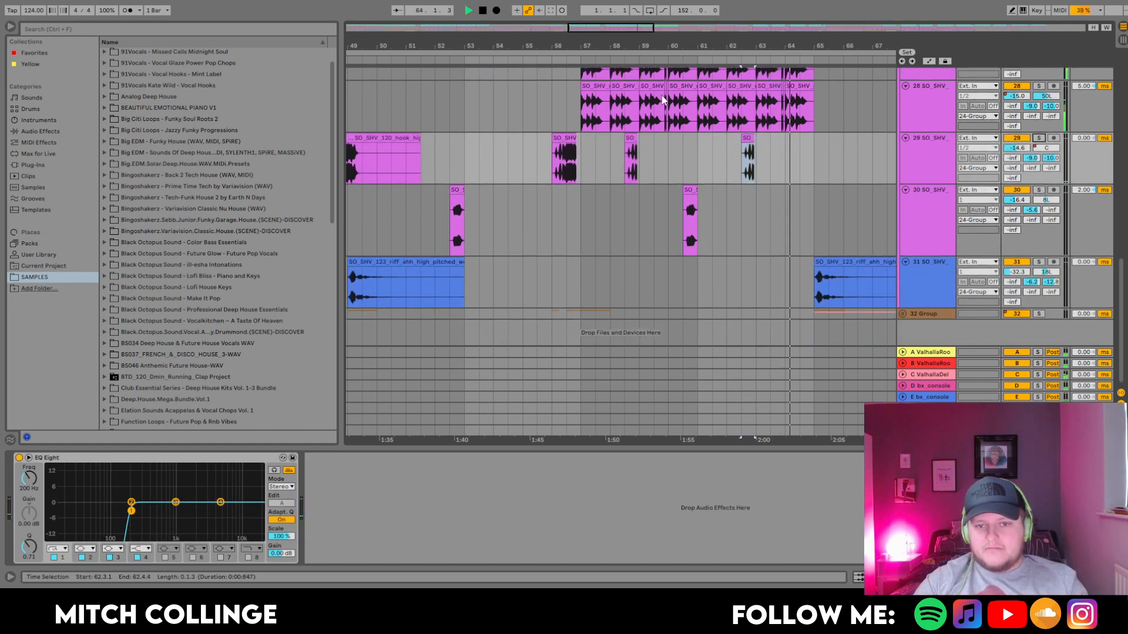
drag(657, 46, 576, 14)
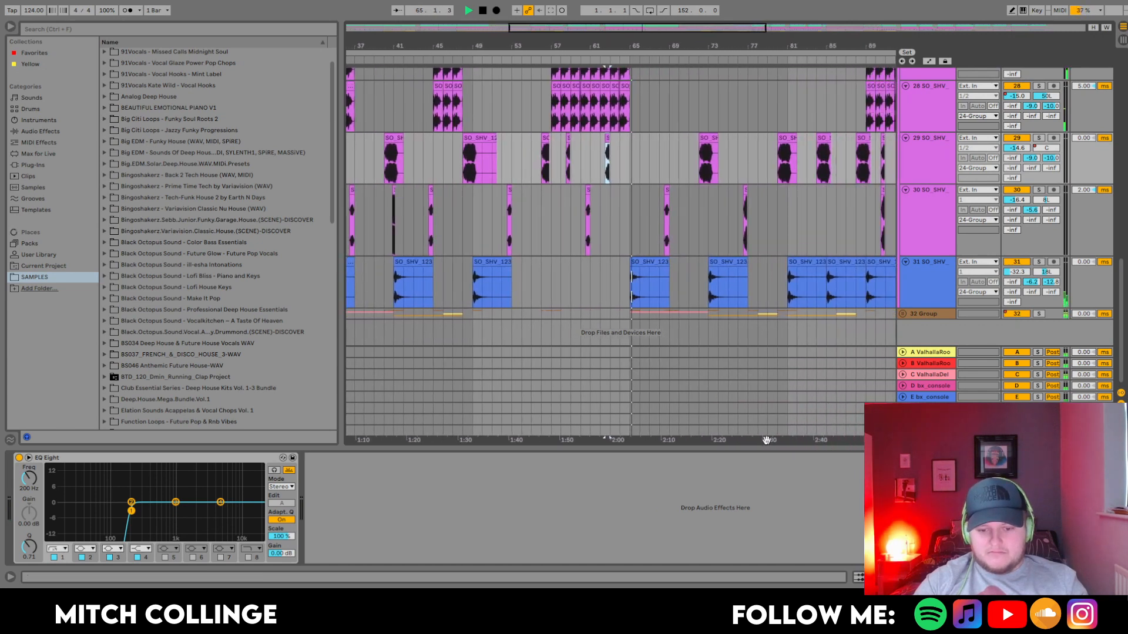
drag(738, 448, 738, 499)
key(space)
scroll(626, 279, up, 3)
scroll(633, 279, up, 10)
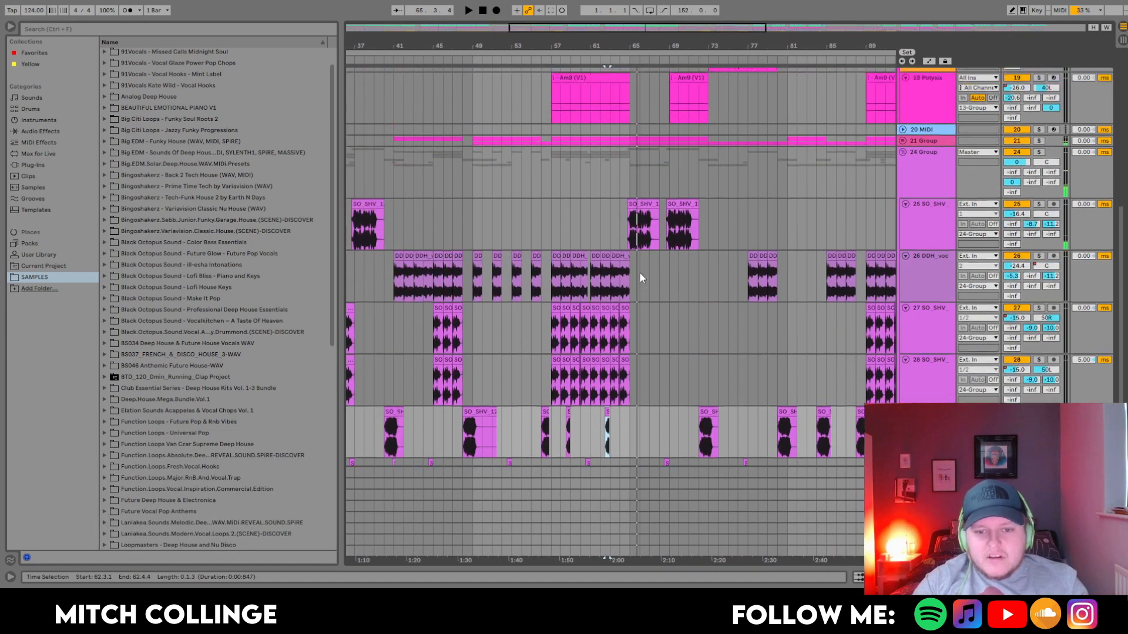
scroll(601, 291, up, 2)
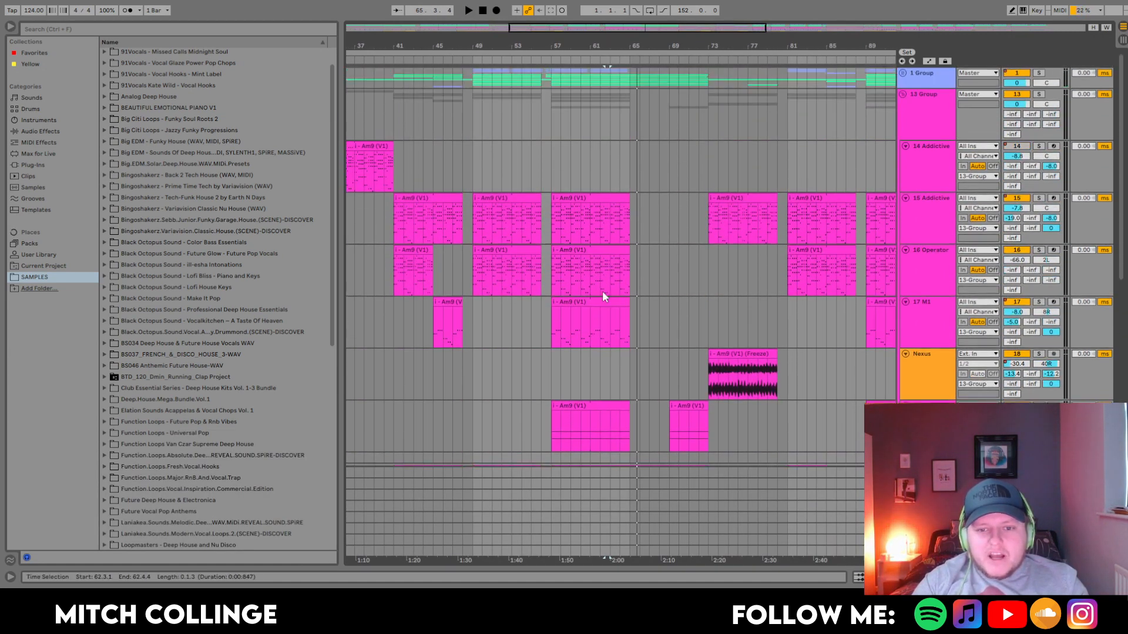
Solo 15 Addictive, show its device chain and play its chord clip from bar 57
click(599, 197)
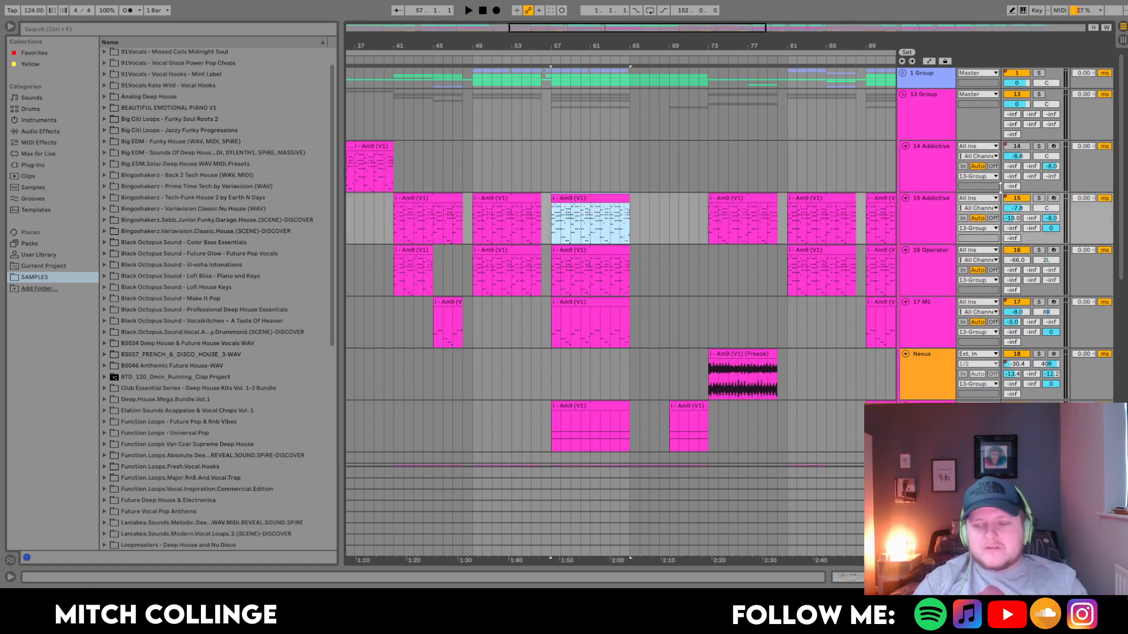
click(1039, 199)
double_click(927, 214)
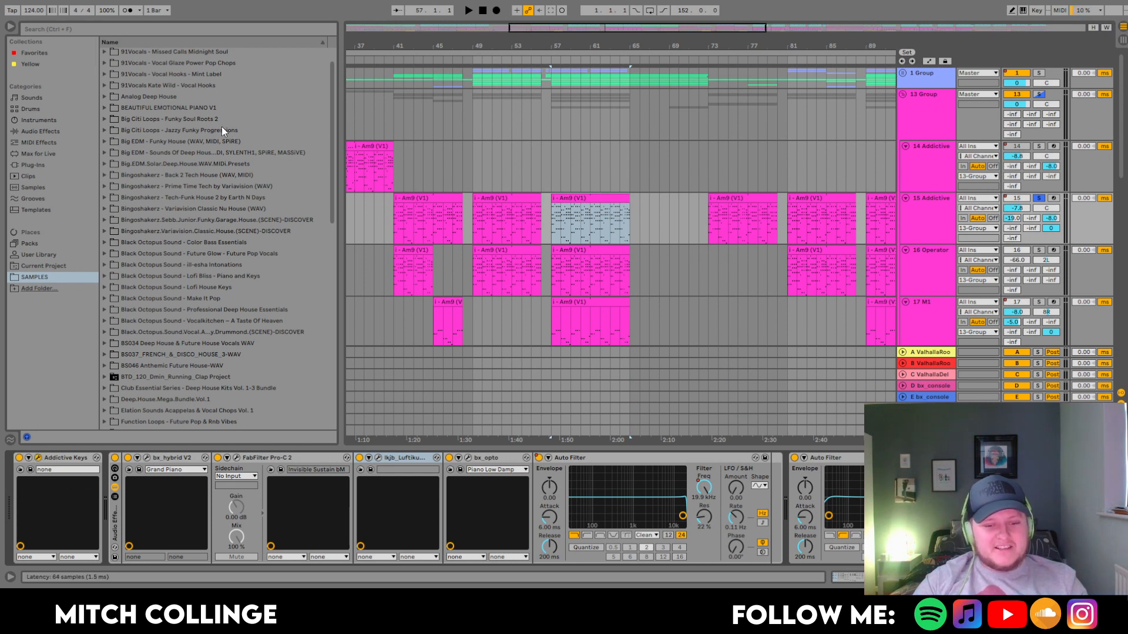
key(space)
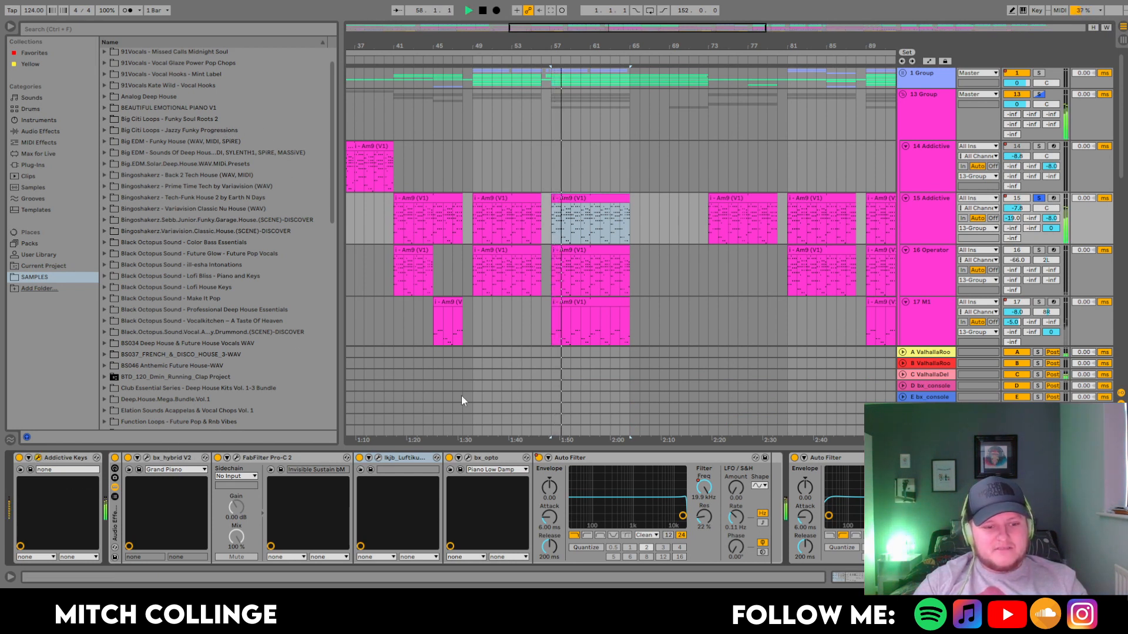
click(587, 344)
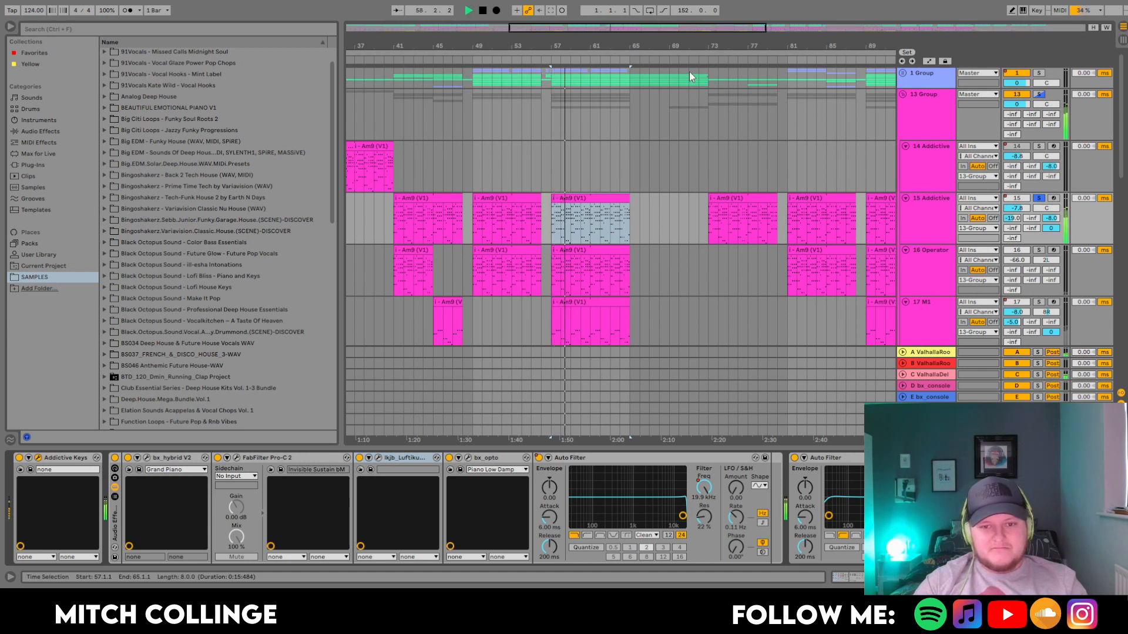
key(space)
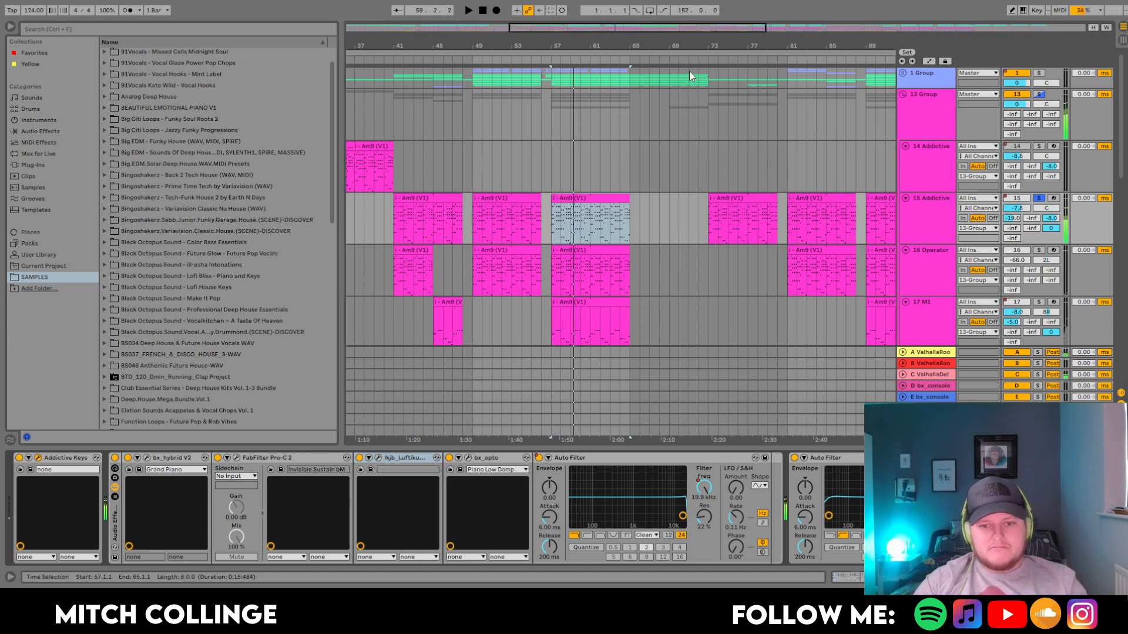
Switch the solo from 15 Addictive to return A ValhallaRoo and play its reverb from bar 57 with its devices shown
click(1039, 200)
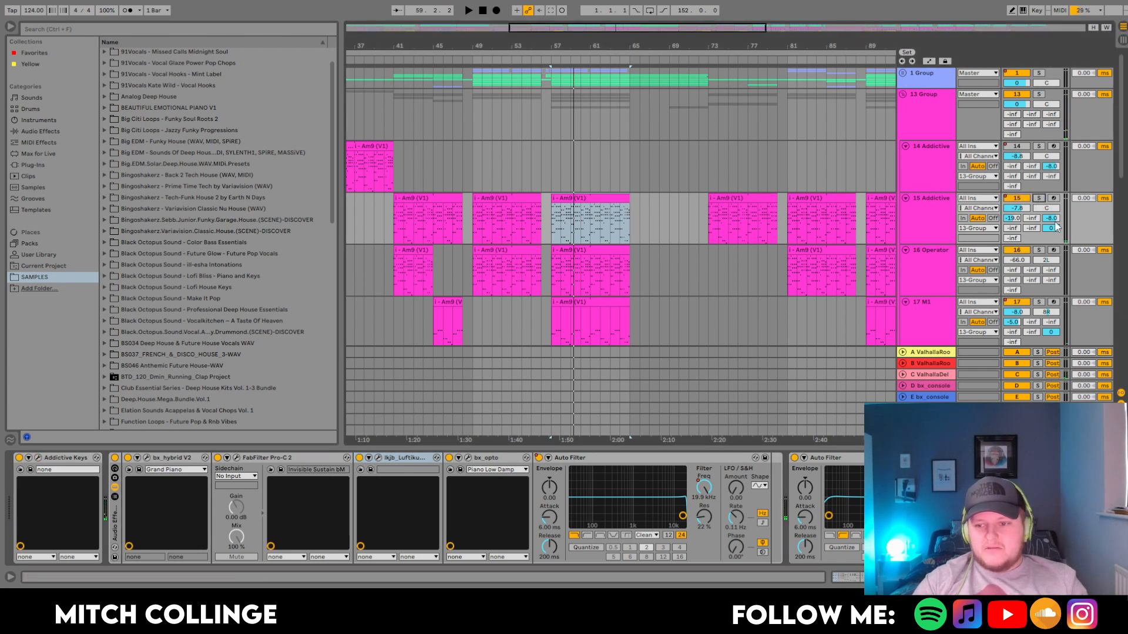
key(space)
click(1037, 352)
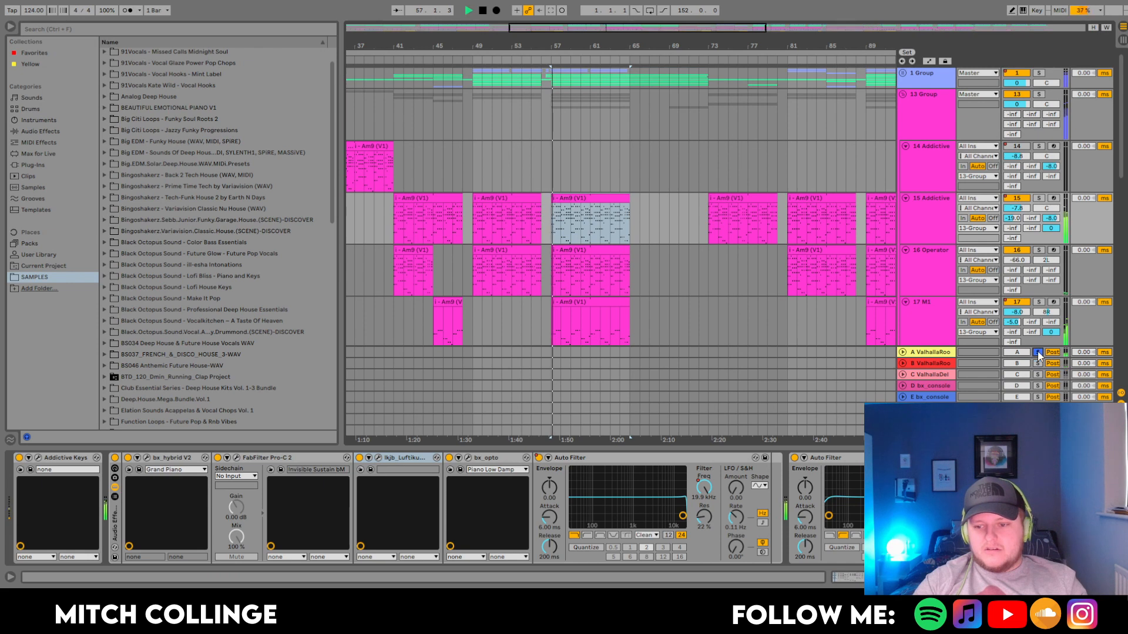
click(939, 353)
key(space)
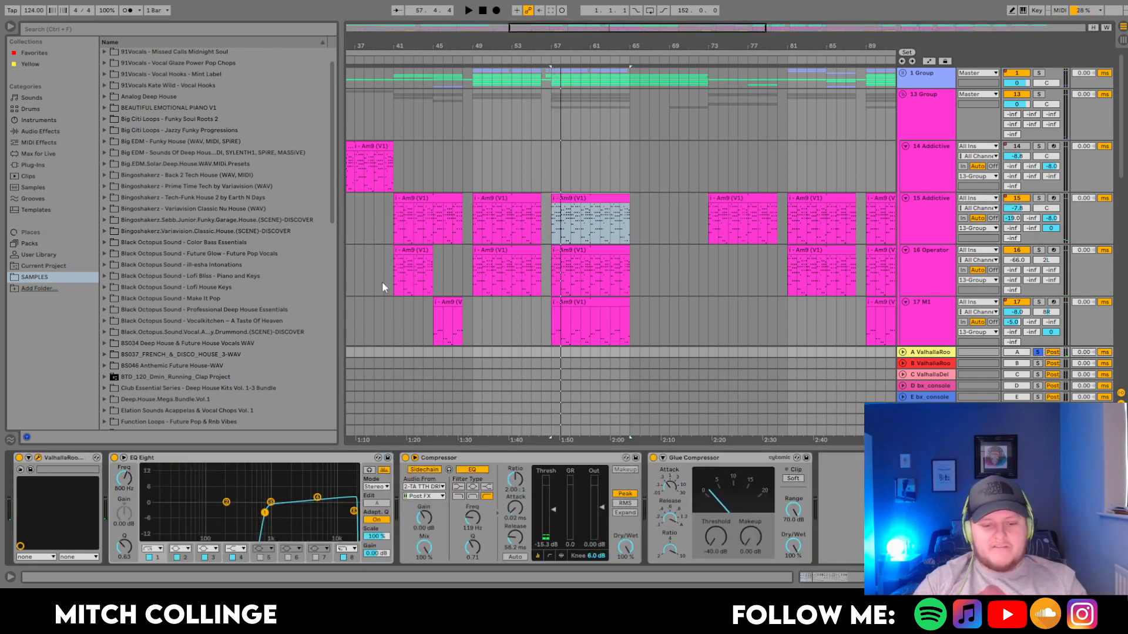
key(space)
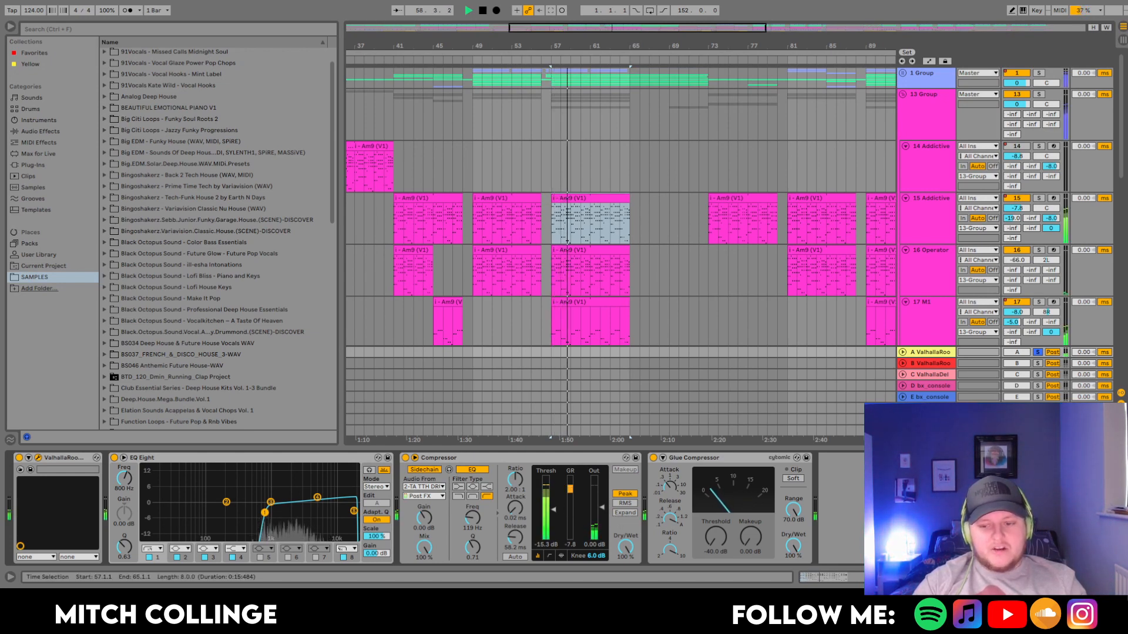
Unsolo return A ValhallaRoo and play the full mix from bar 57
click(1038, 353)
key(space)
key(space)
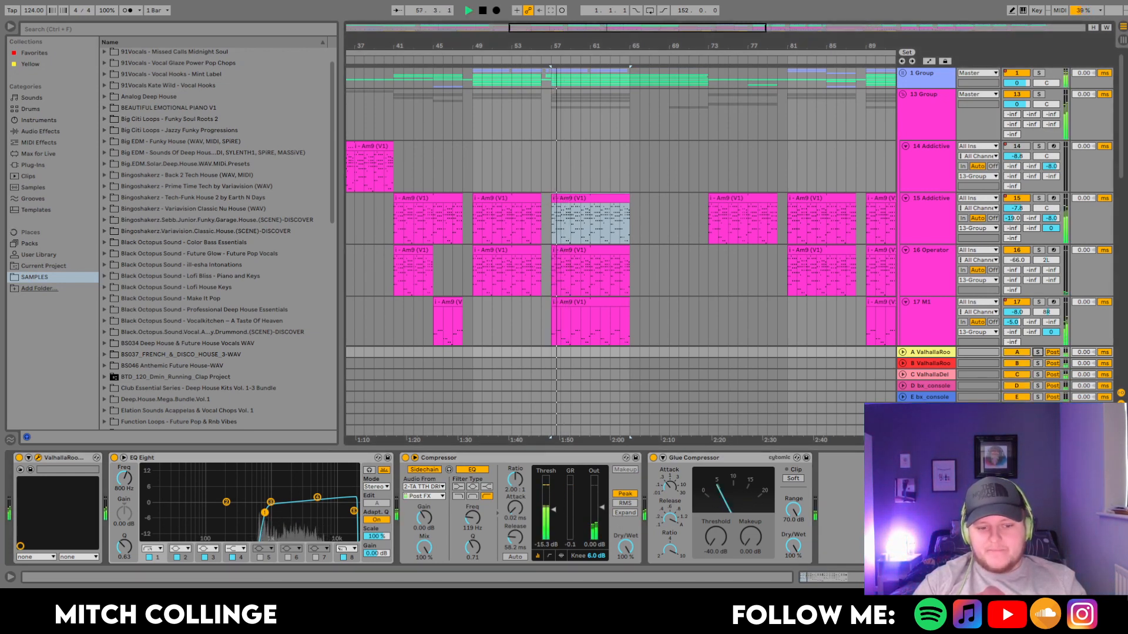
Show the device chain of return C ValhallaDel while playing from bar 57, and hide the device view
key(ctrl+alt+l)
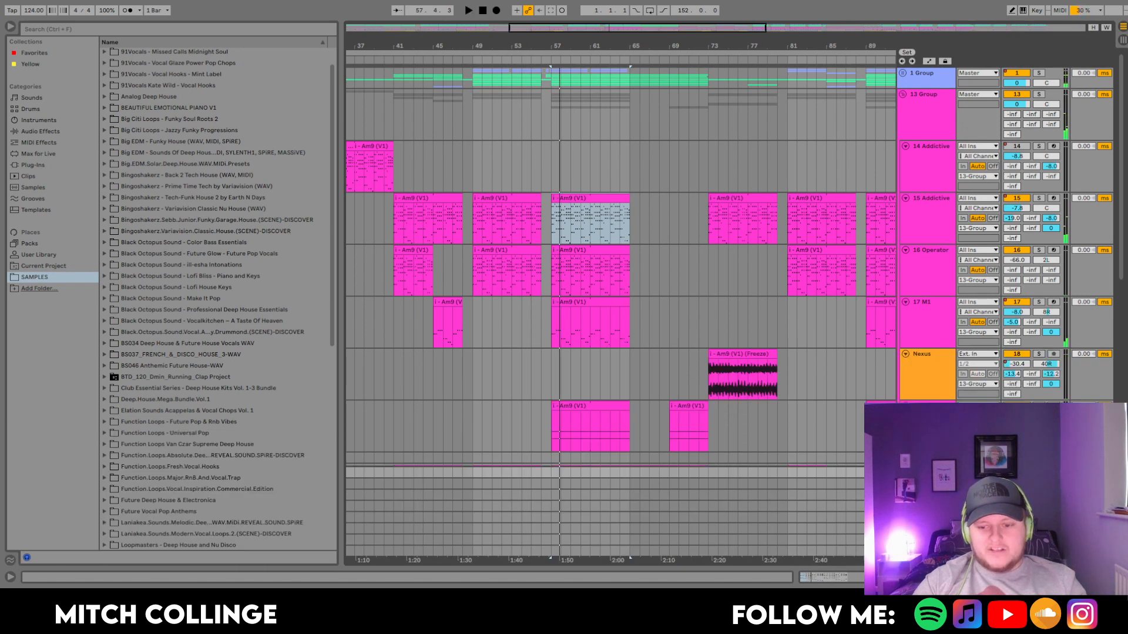
key(ctrl+alt+l)
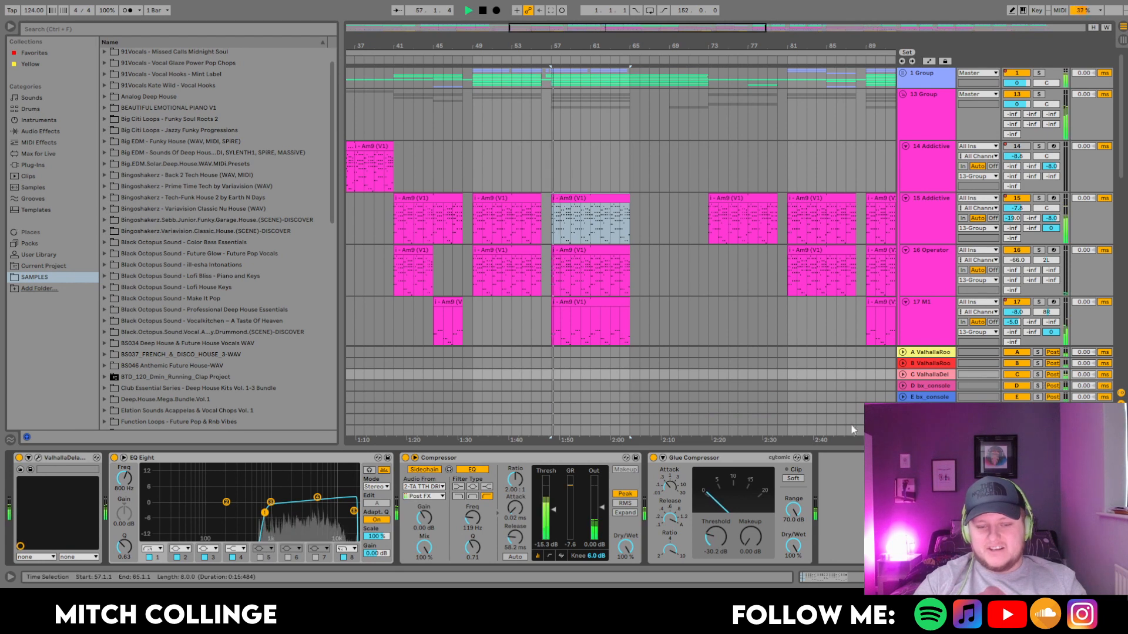
key(ctrl+alt+l)
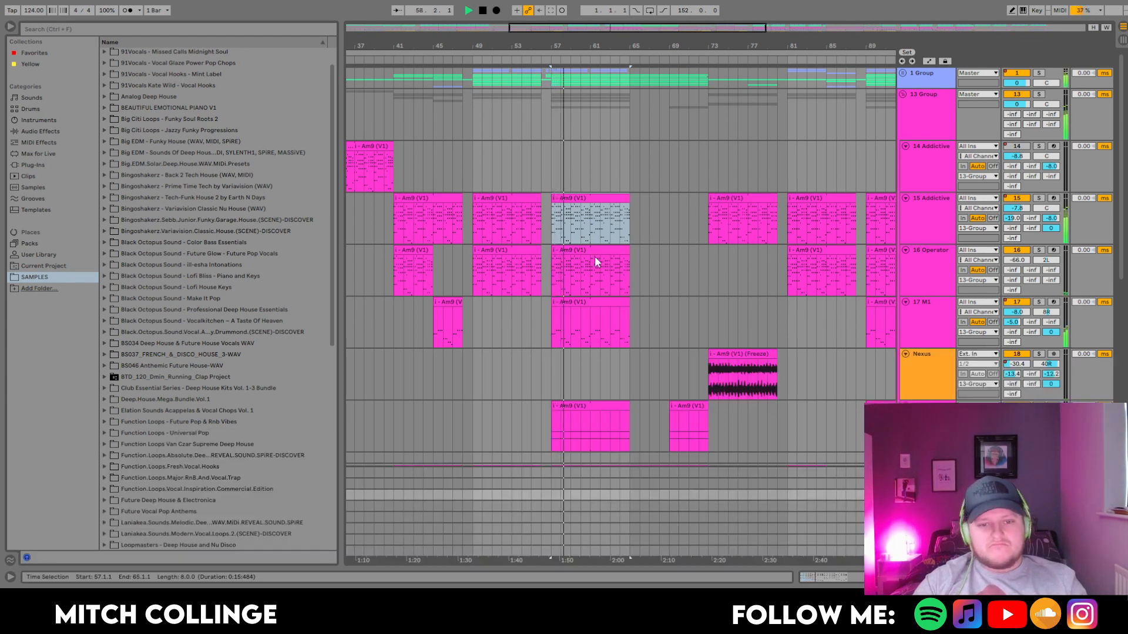
Stop the full mix, solo 17 M1 and play it from bar 57
scroll(594, 256, down, 5)
scroll(743, 238, down, 3)
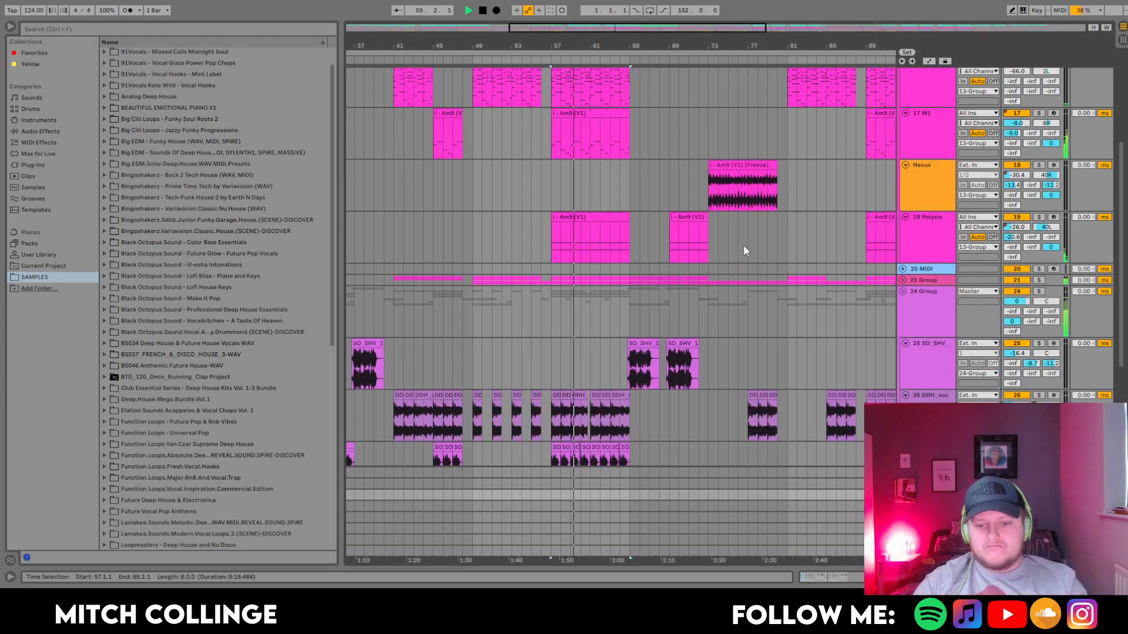
scroll(736, 252, up, 4)
key(space)
scroll(432, 263, up, 2)
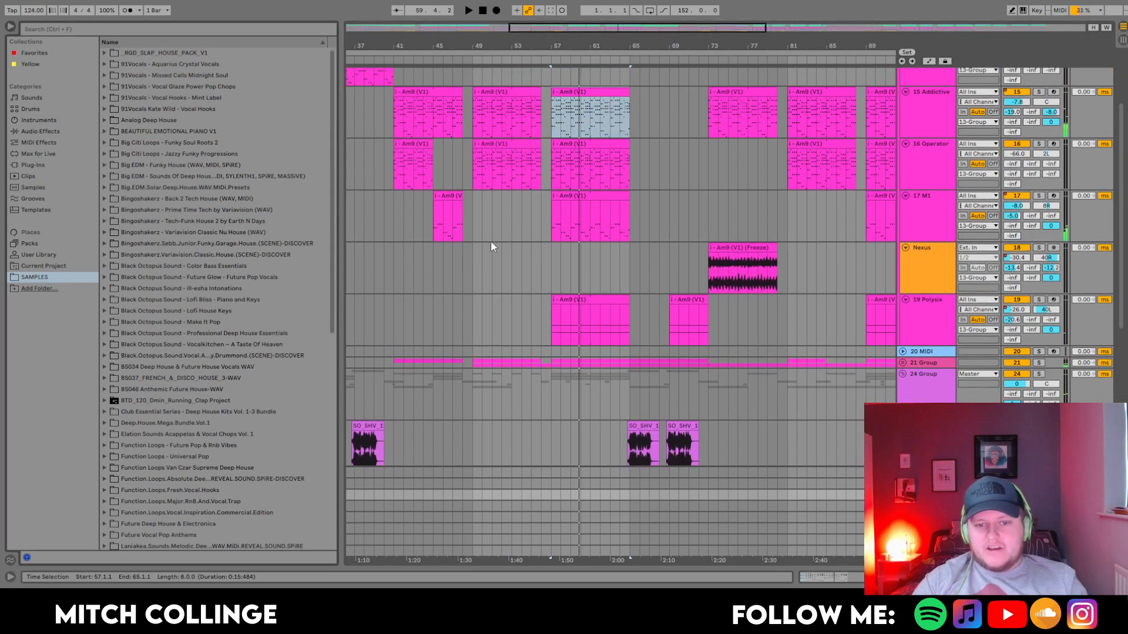
click(1038, 243)
key(space)
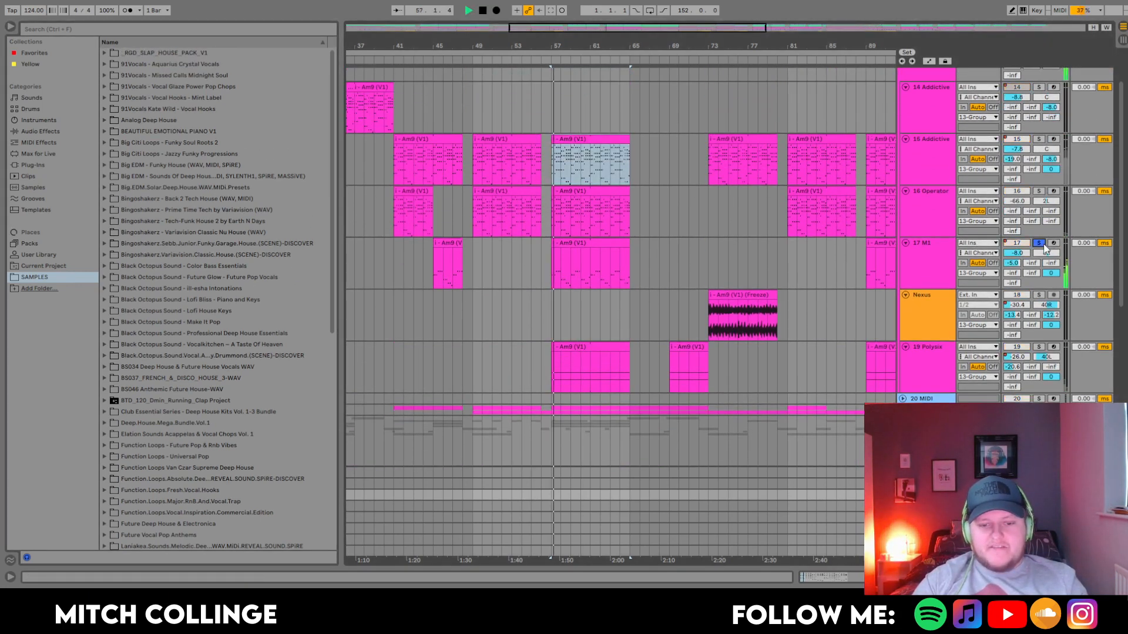
Switch the solo from 17 M1 to 19 Polysix, play its part from bar 57, and unsolo it
click(1039, 243)
click(1038, 347)
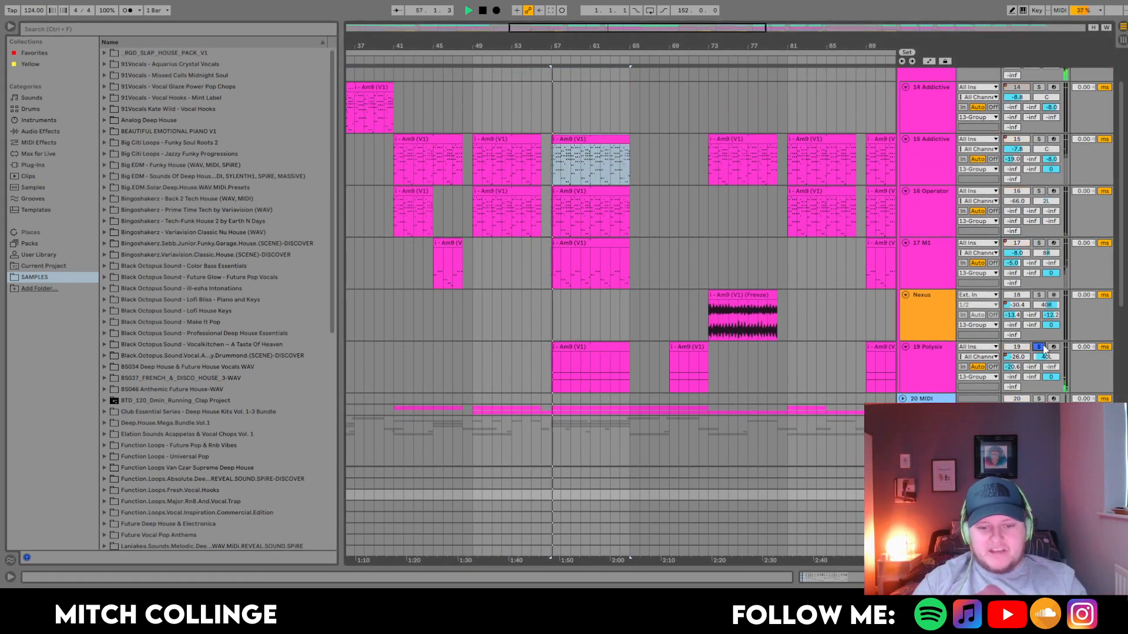
click(1039, 348)
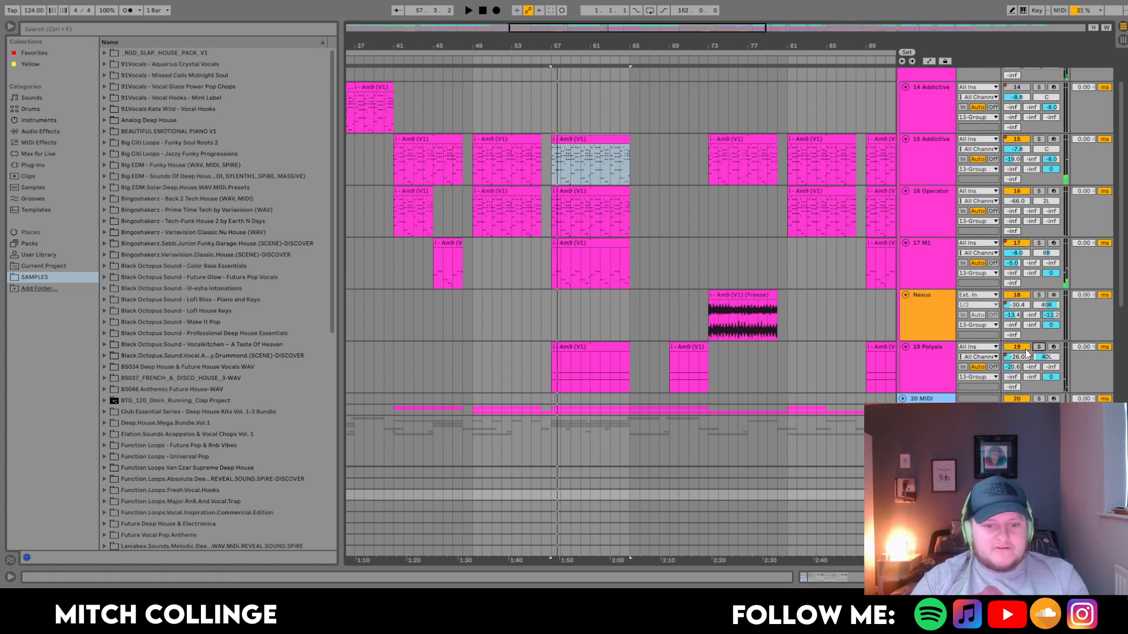
scroll(636, 257, up, 2)
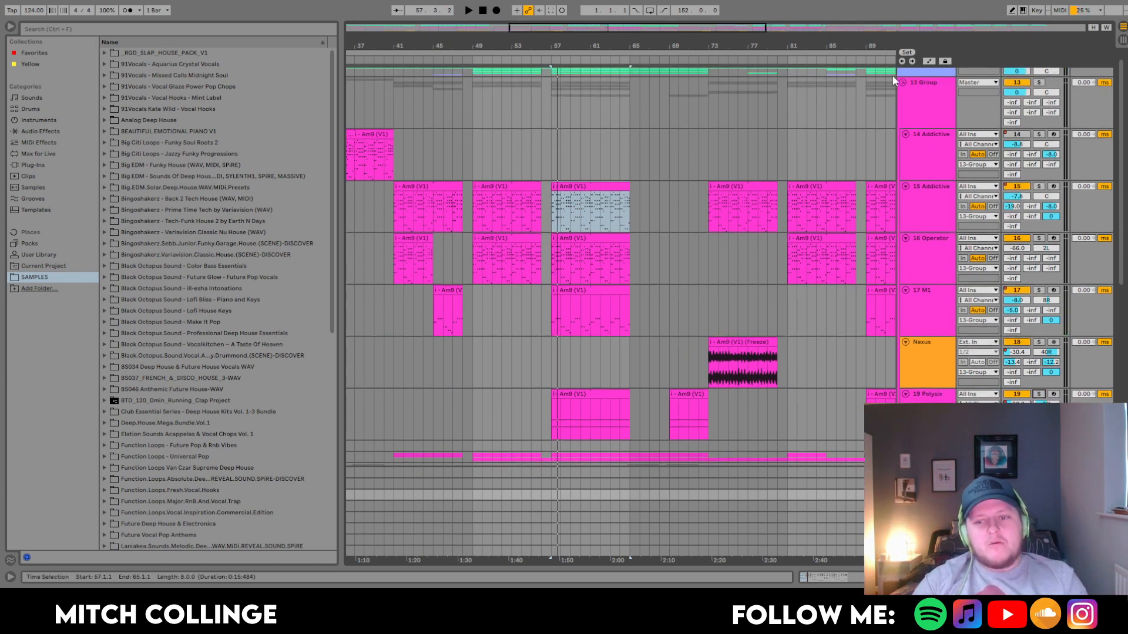
Collapse and solo 13 Group, show its device chain, play it from bar 57 and open its Trackspacer 2.5 plug-in
click(902, 83)
click(1038, 83)
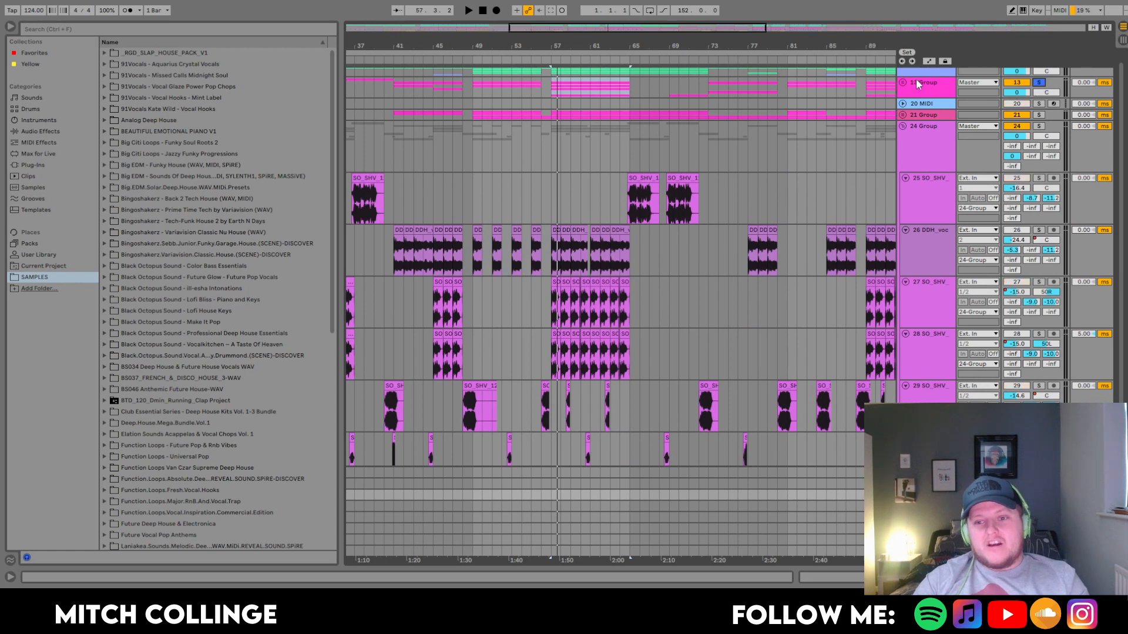
key(shift+Tab)
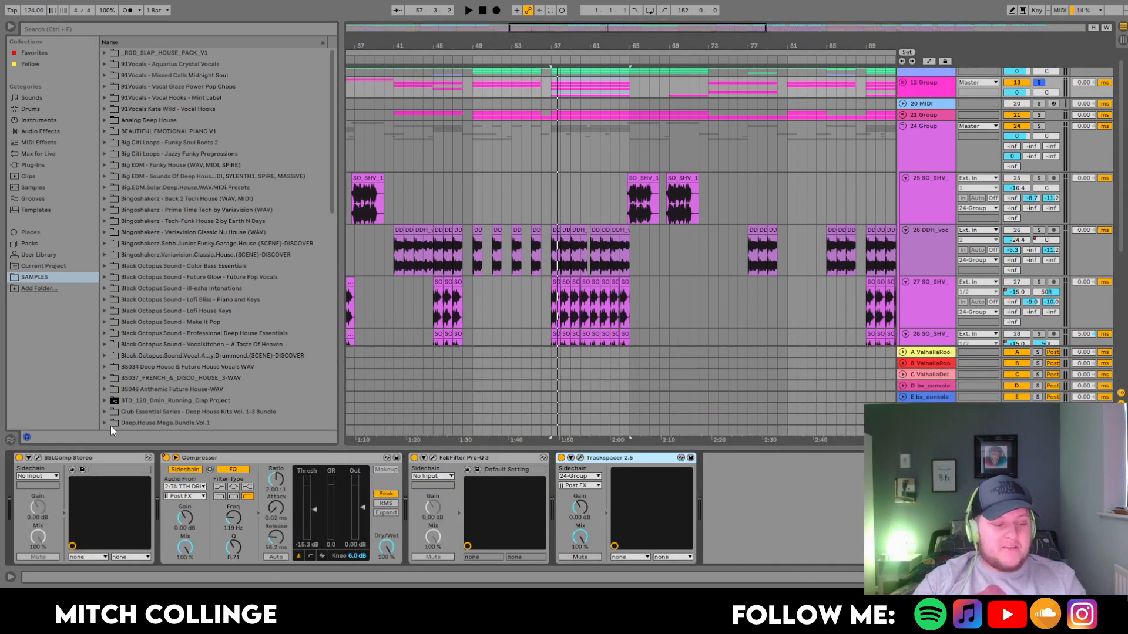
key(space)
key(space)
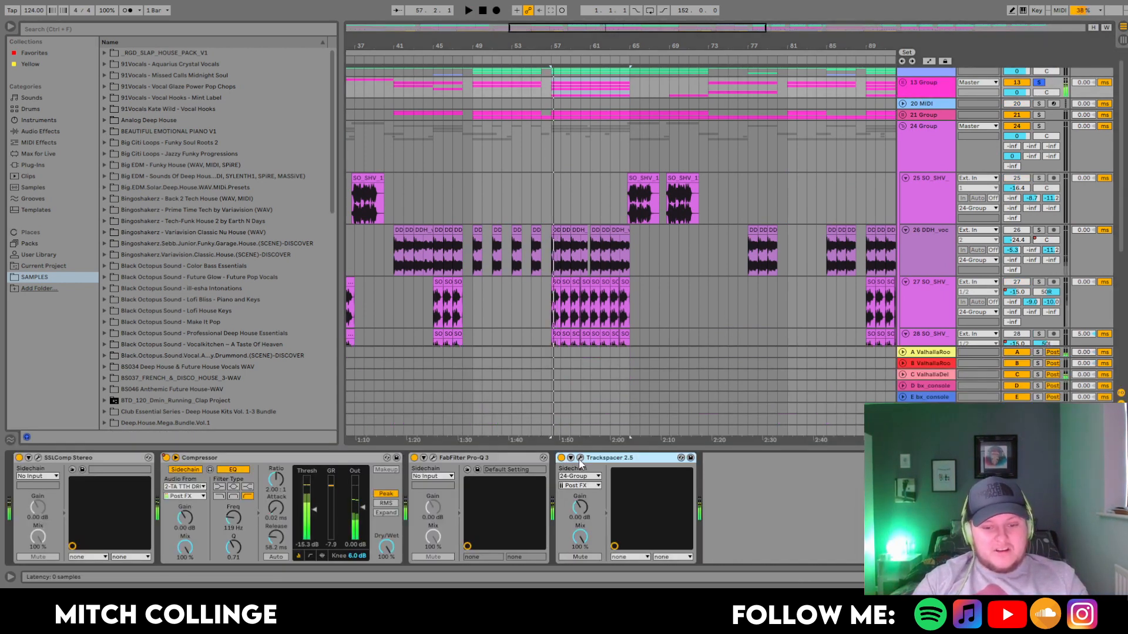
click(580, 457)
key(space)
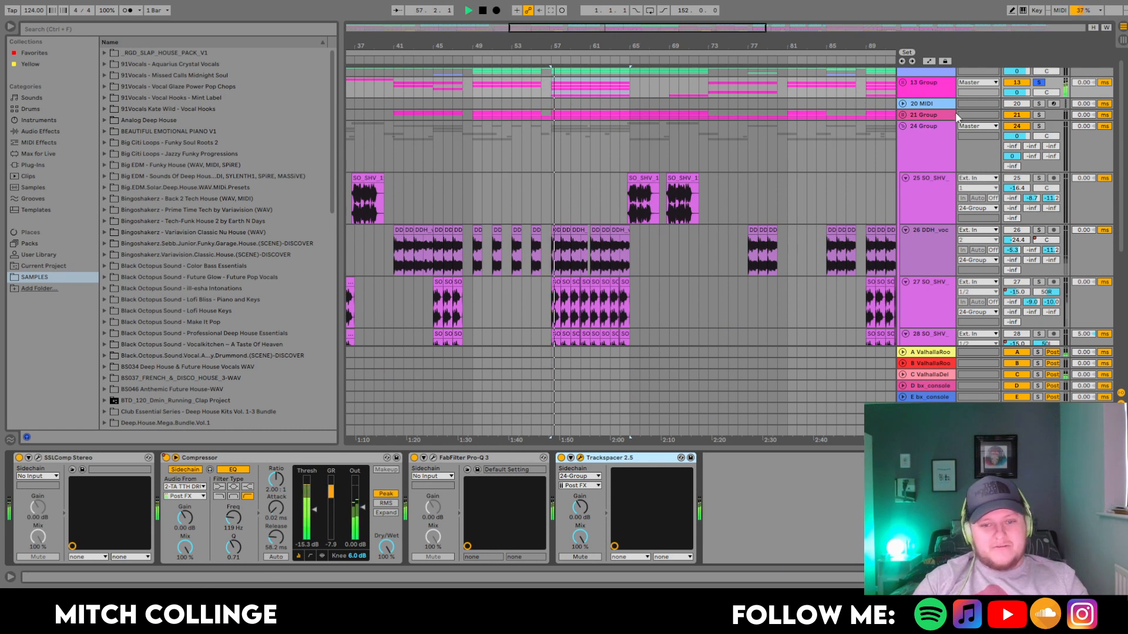
Solo 13 Group together with 21 Group and play both from bar 57
click(1039, 82)
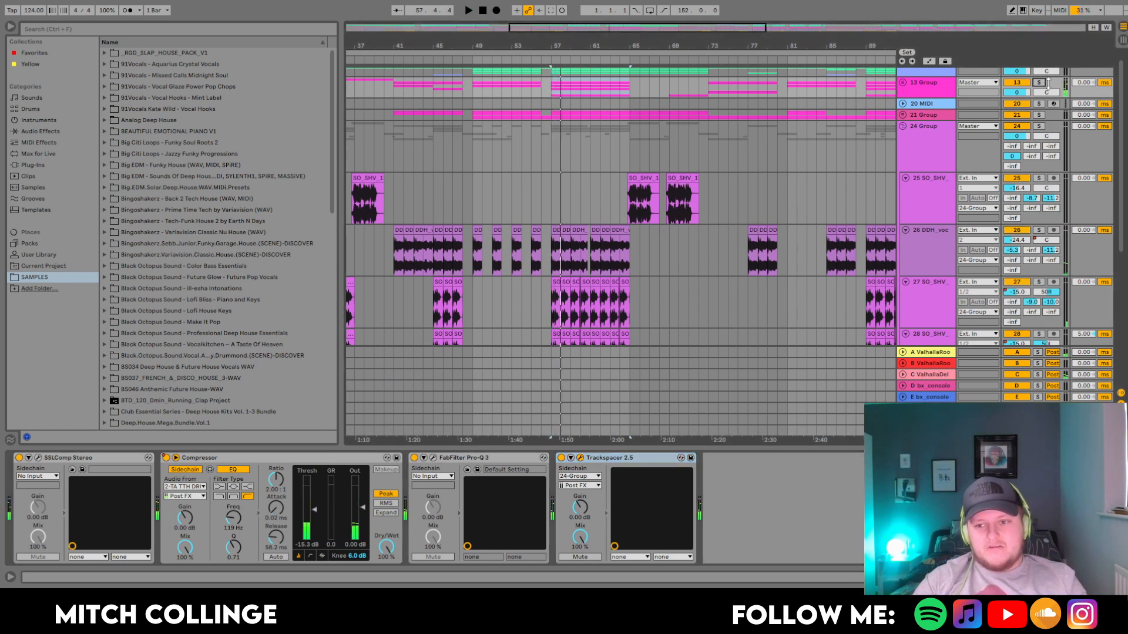
click(1039, 82)
key(space)
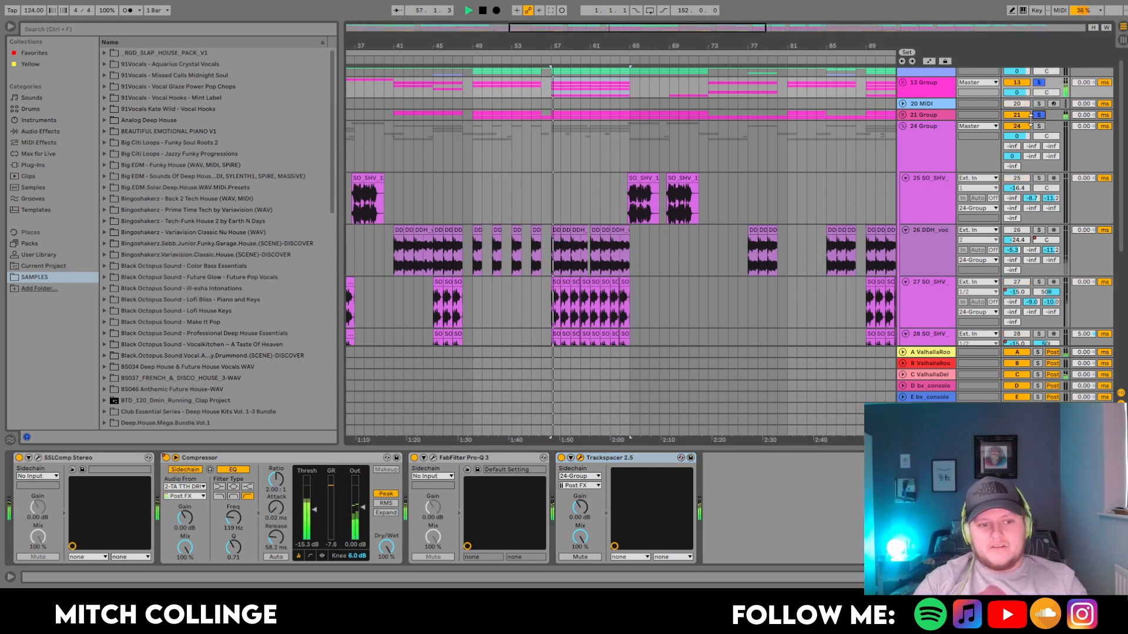
key(space)
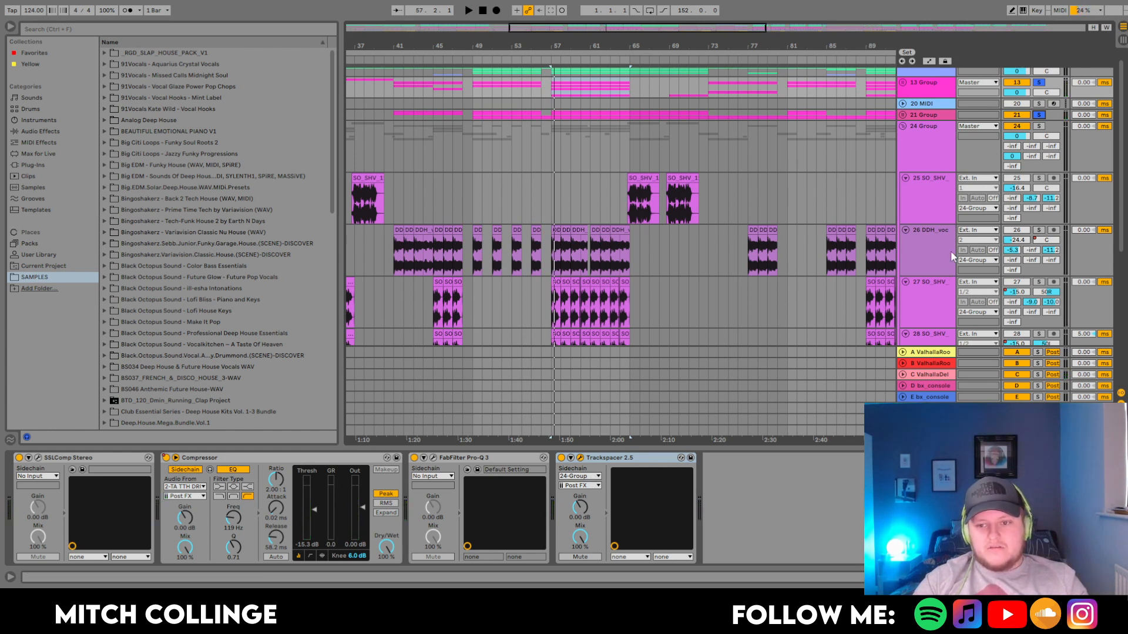
Replace 21 Group with 24 Group in the solo and play from bar 57, comparing 13 Group's Trackspacer 2.5 bypassed and enabled
click(1038, 127)
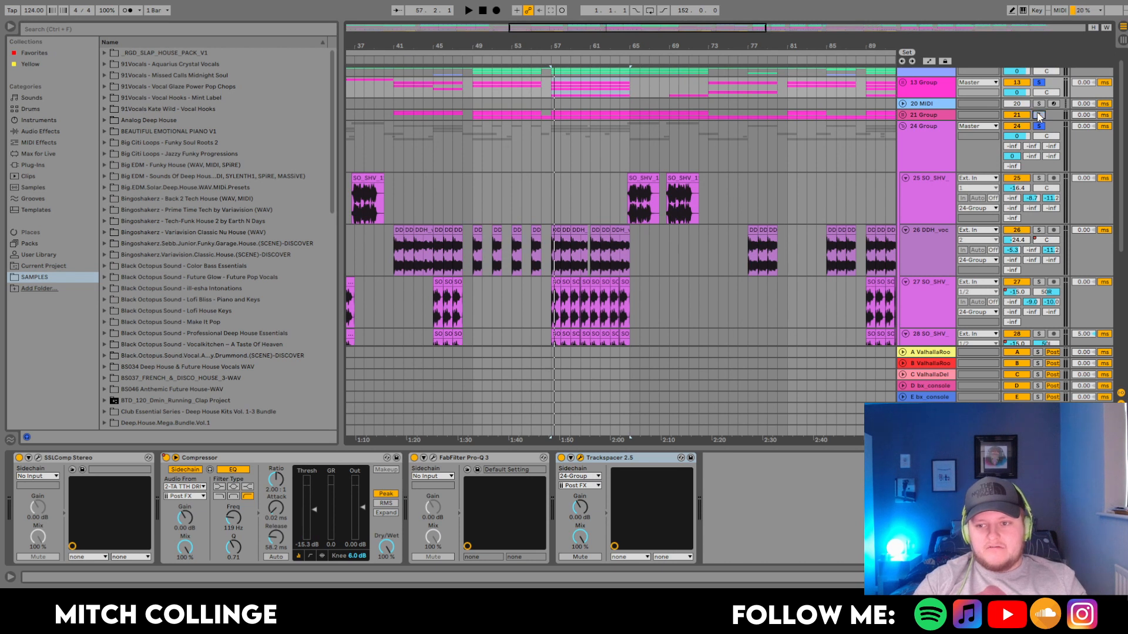
key(space)
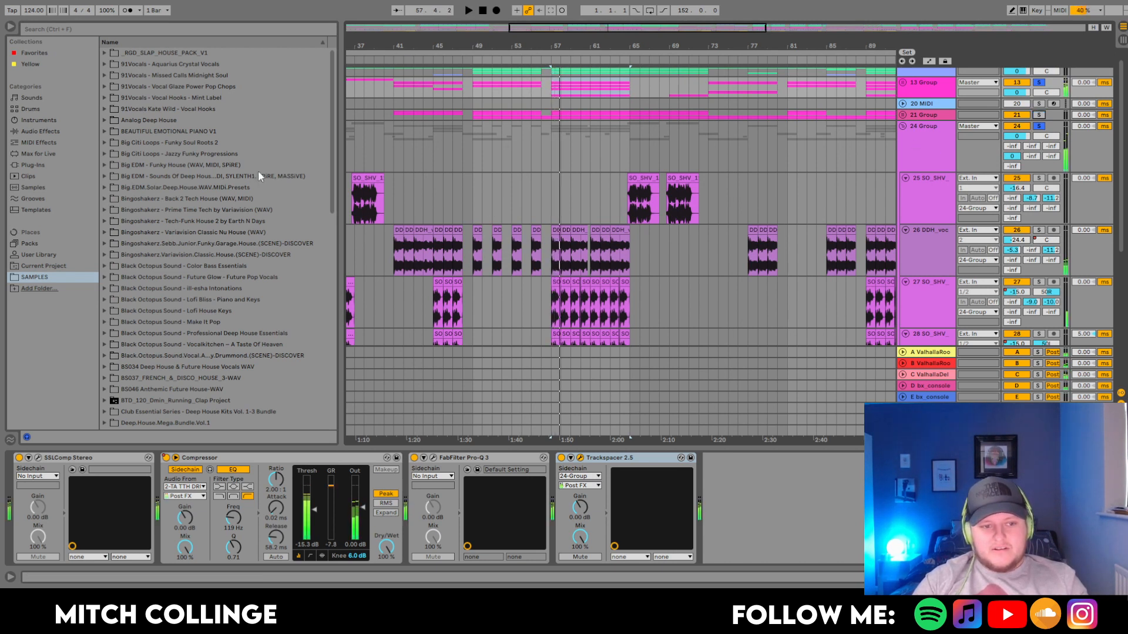
click(561, 458)
click(627, 100)
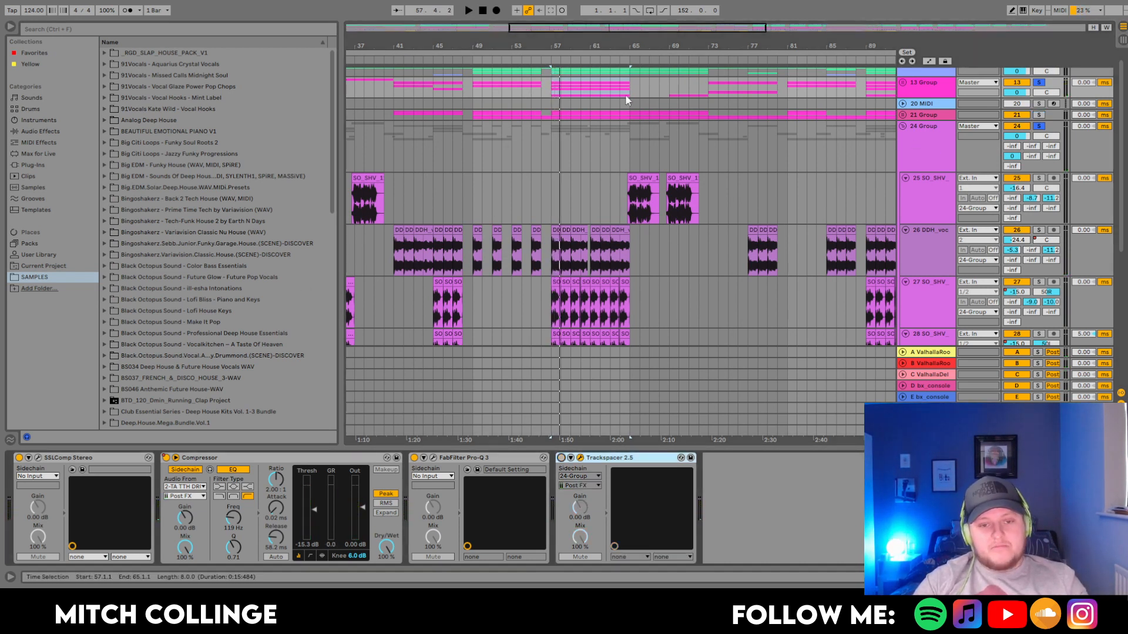
key(space)
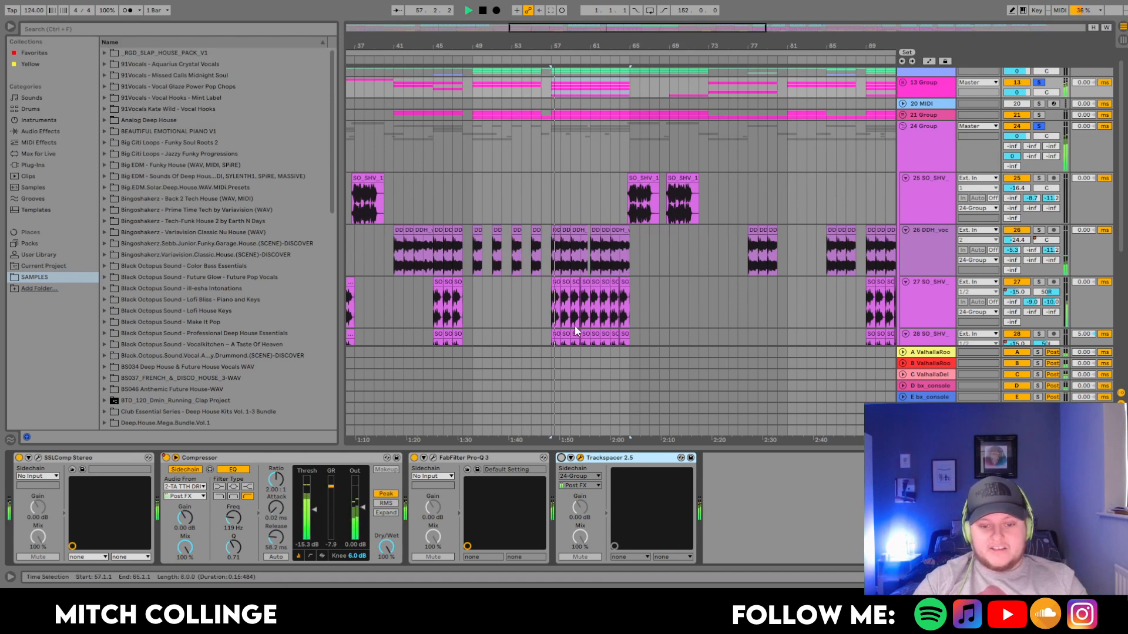
click(561, 458)
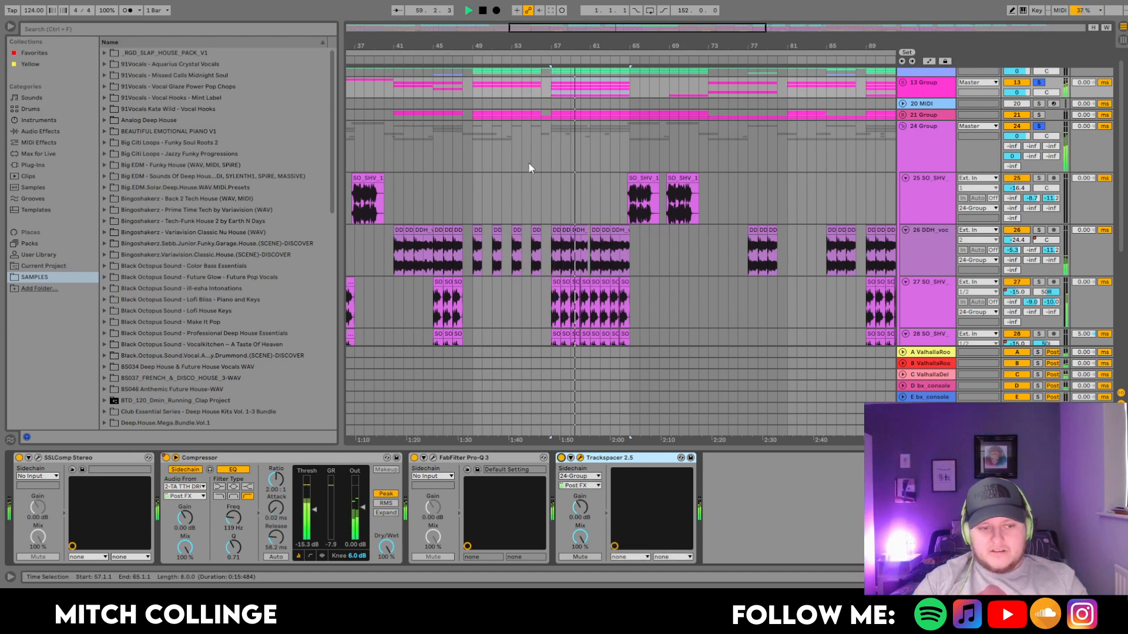
key(space)
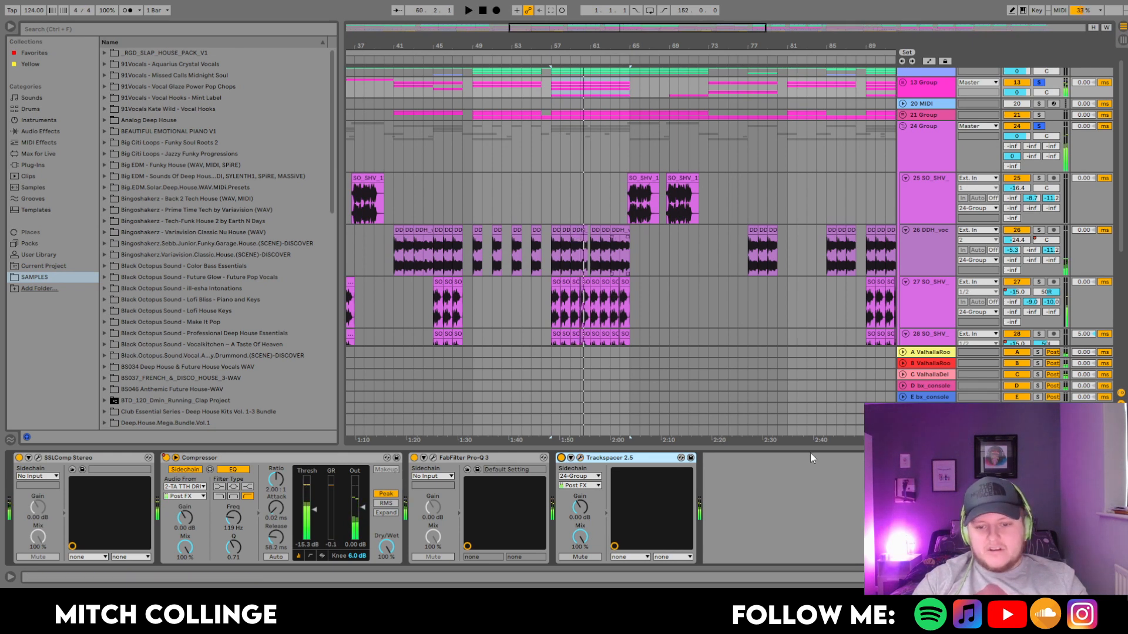
Hide 13 Group's devices and show the device chain of 1 Group
drag(814, 447, 814, 567)
scroll(932, 120, up, 1)
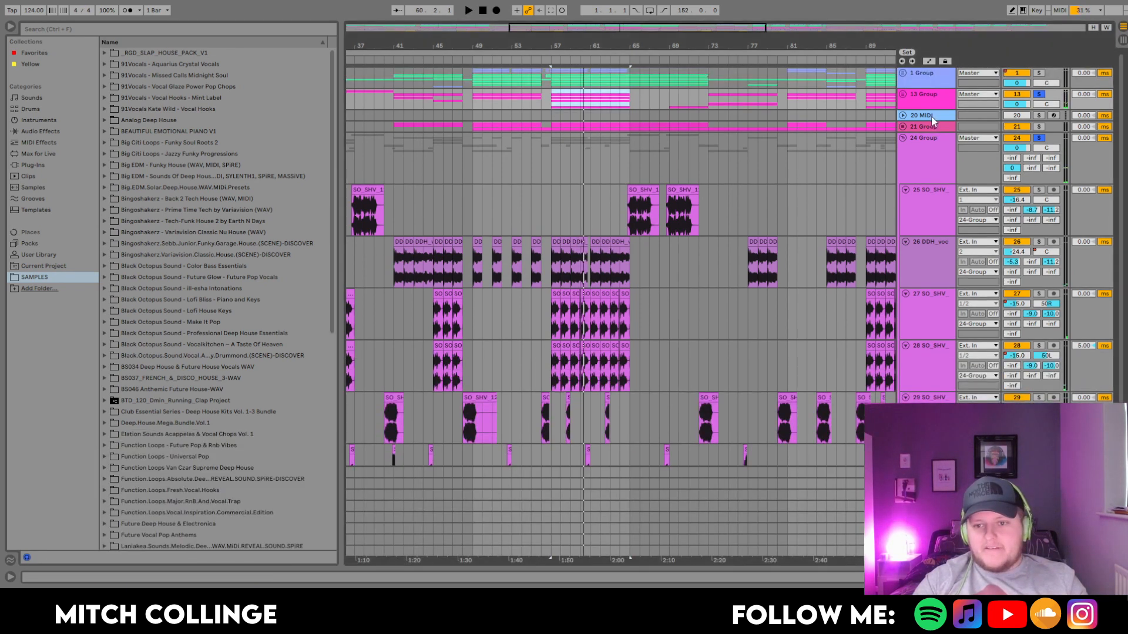
double_click(936, 84)
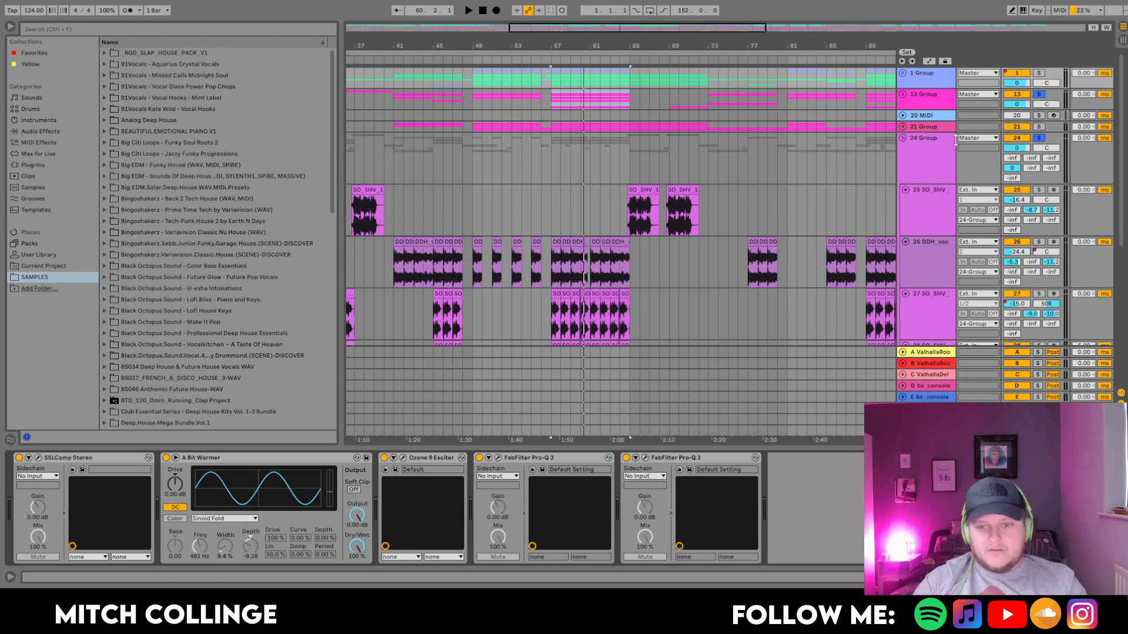
click(919, 131)
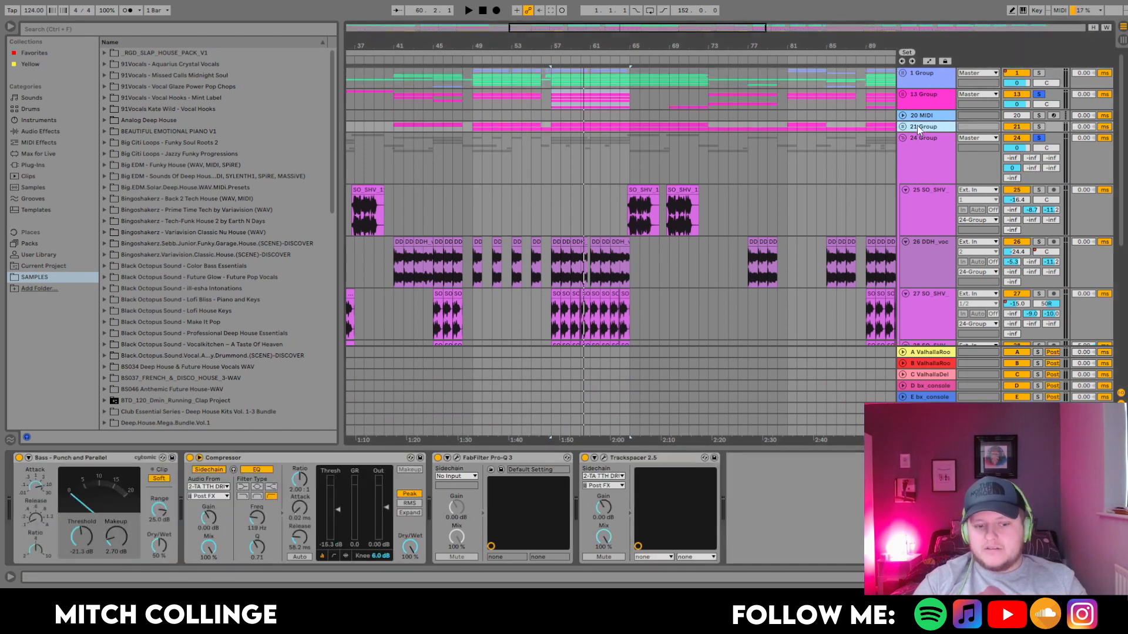
click(1039, 117)
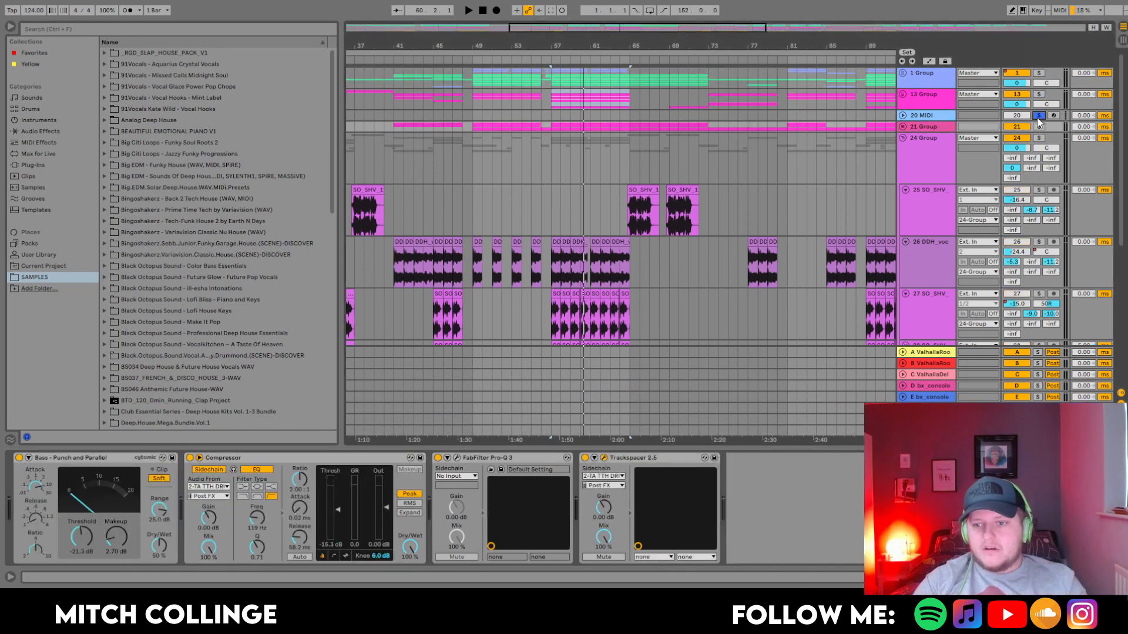
key(space)
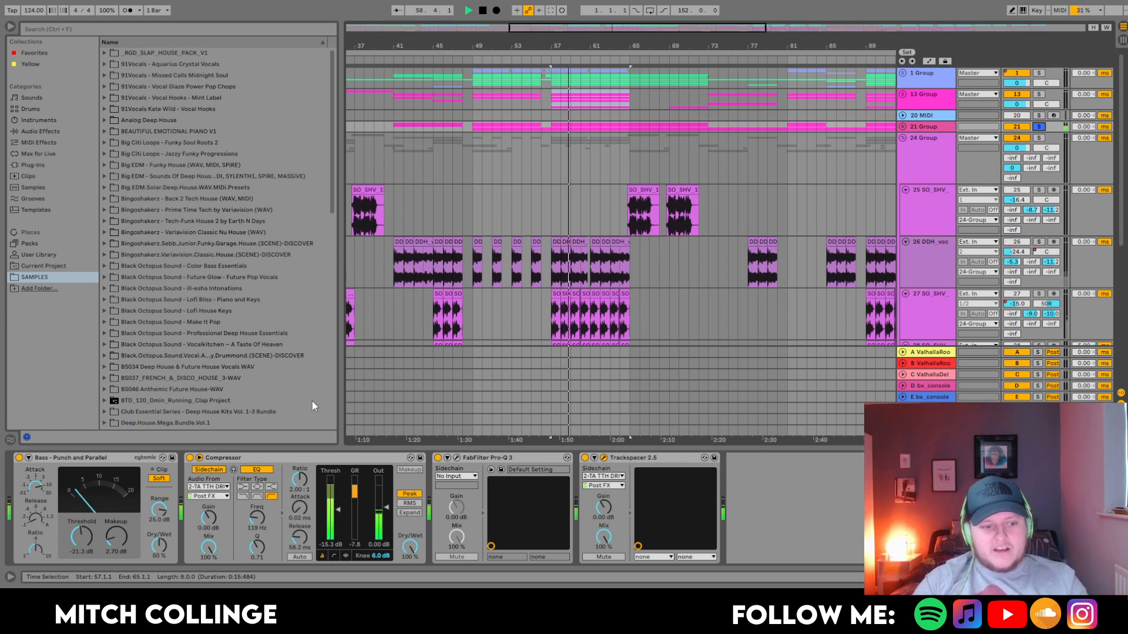
click(1039, 73)
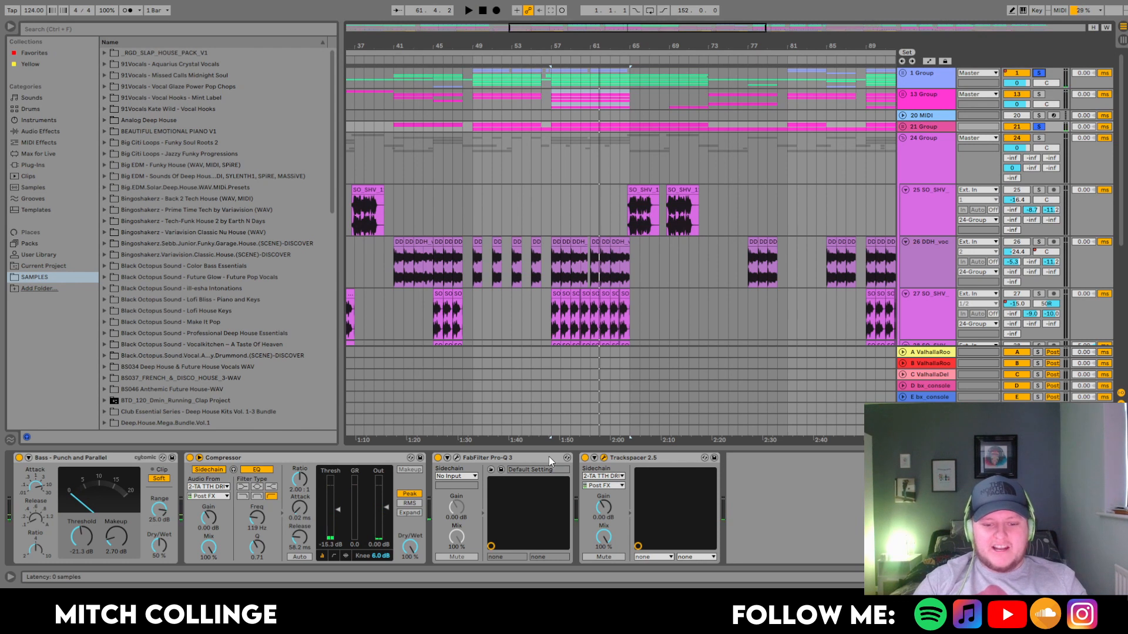
key(space)
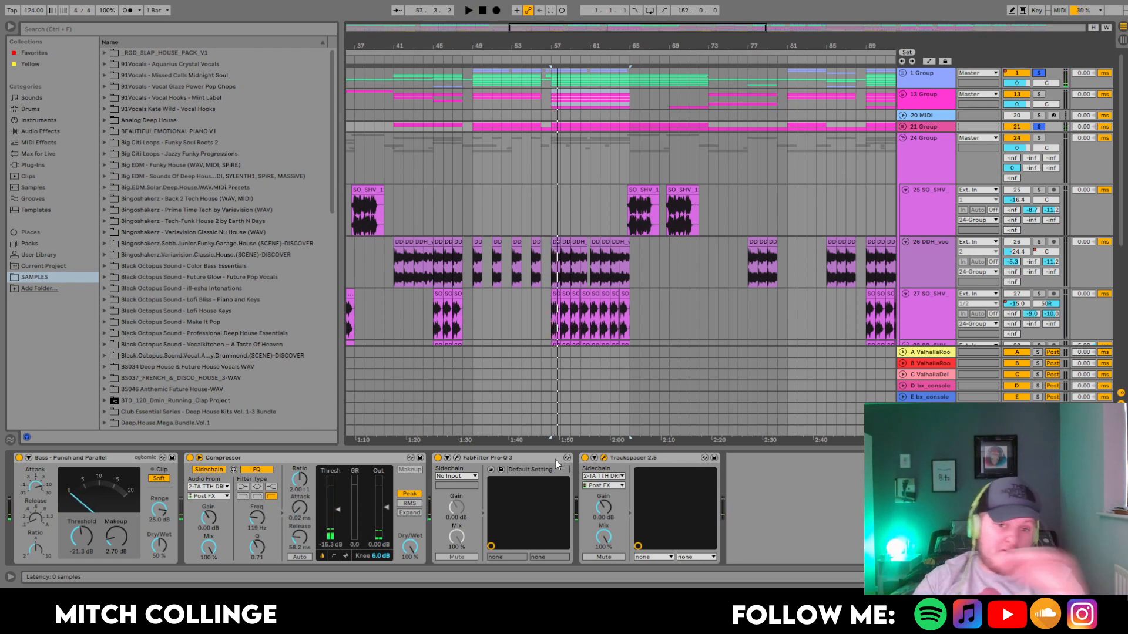
Unfold 1 Group, solo 11 909 Core and play it from bar 57 with its Ride 909 and EQ Eight devices shown
click(903, 73)
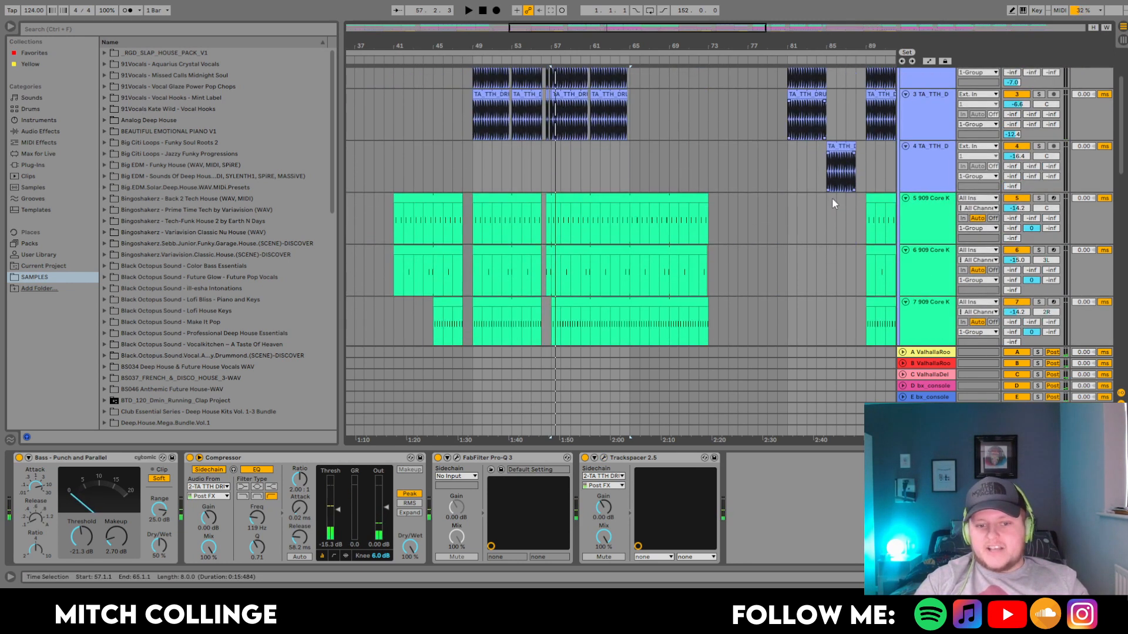
scroll(833, 212, down, 10)
click(1038, 203)
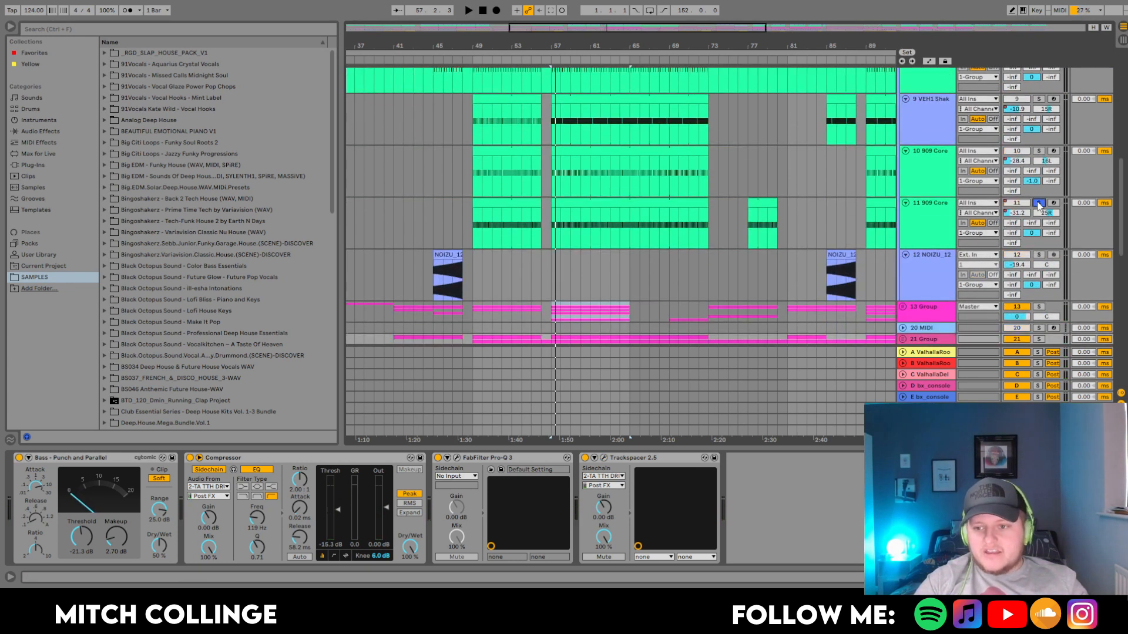
click(1040, 206)
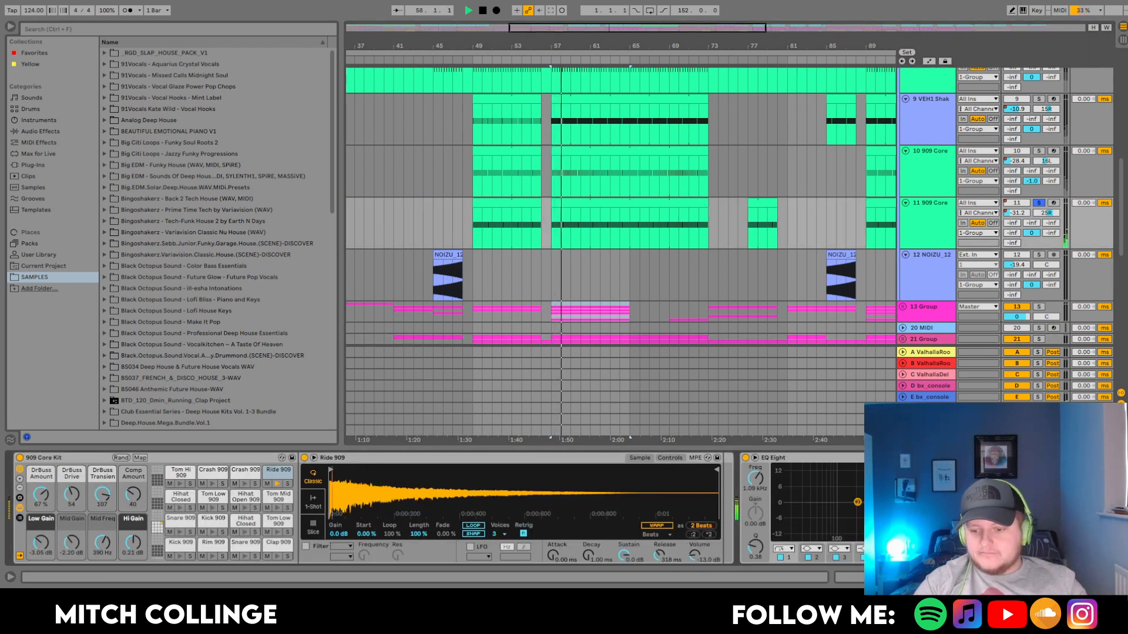
scroll(435, 507, right, 3)
key(space)
key(space)
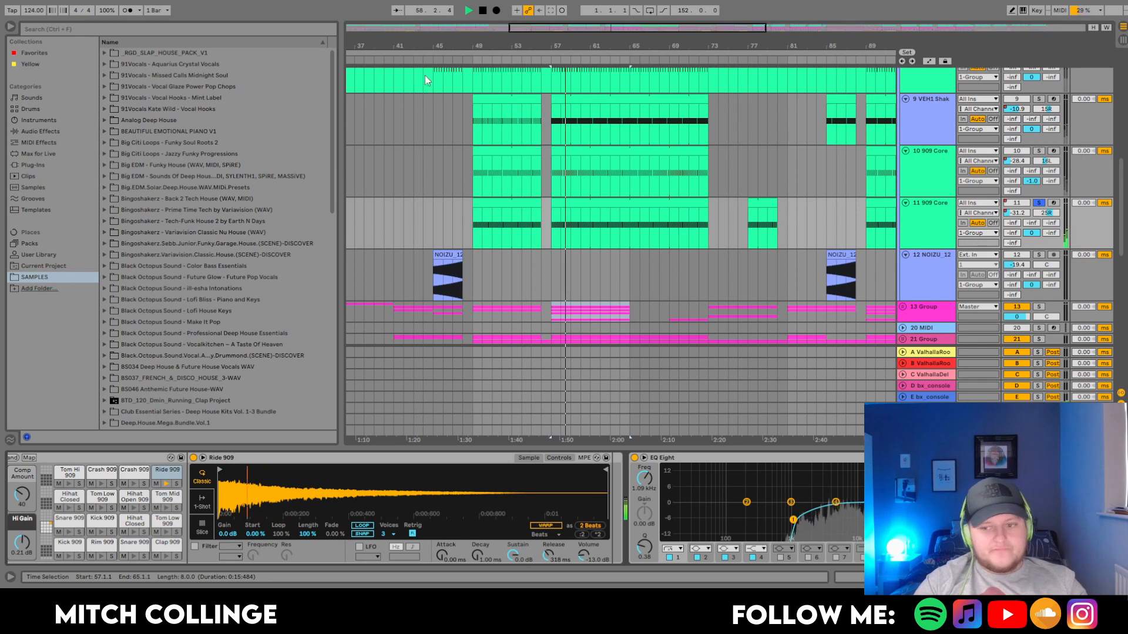
Unsolo 11 909 Core, hide the device view and play the full mix from bar 57
click(1037, 203)
key(space)
key(space)
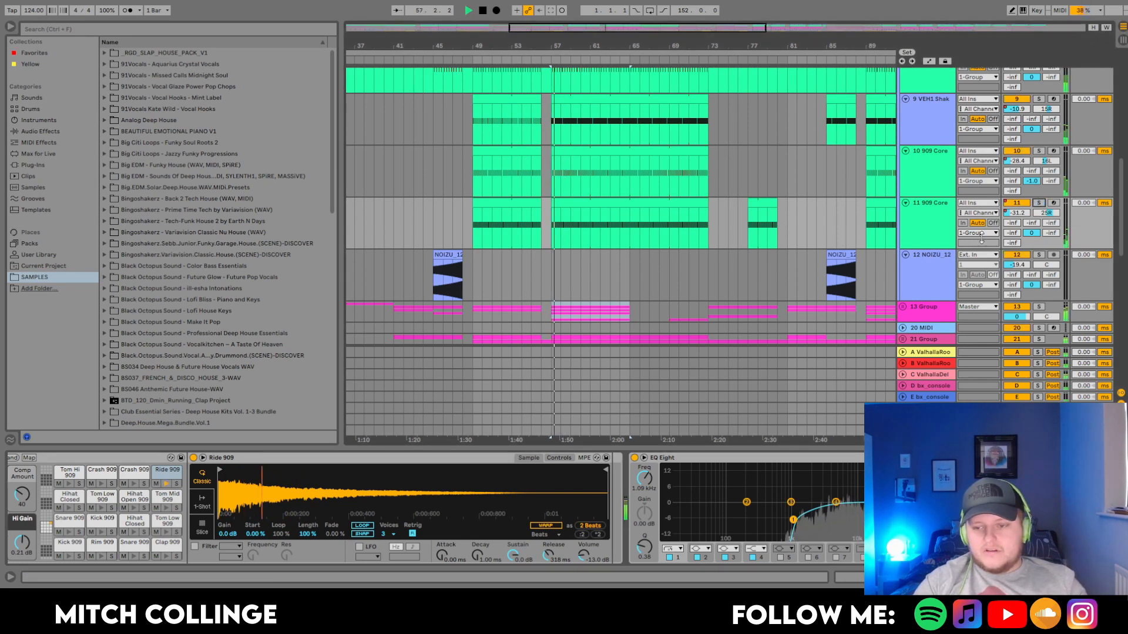
drag(689, 449, 693, 499)
key(space)
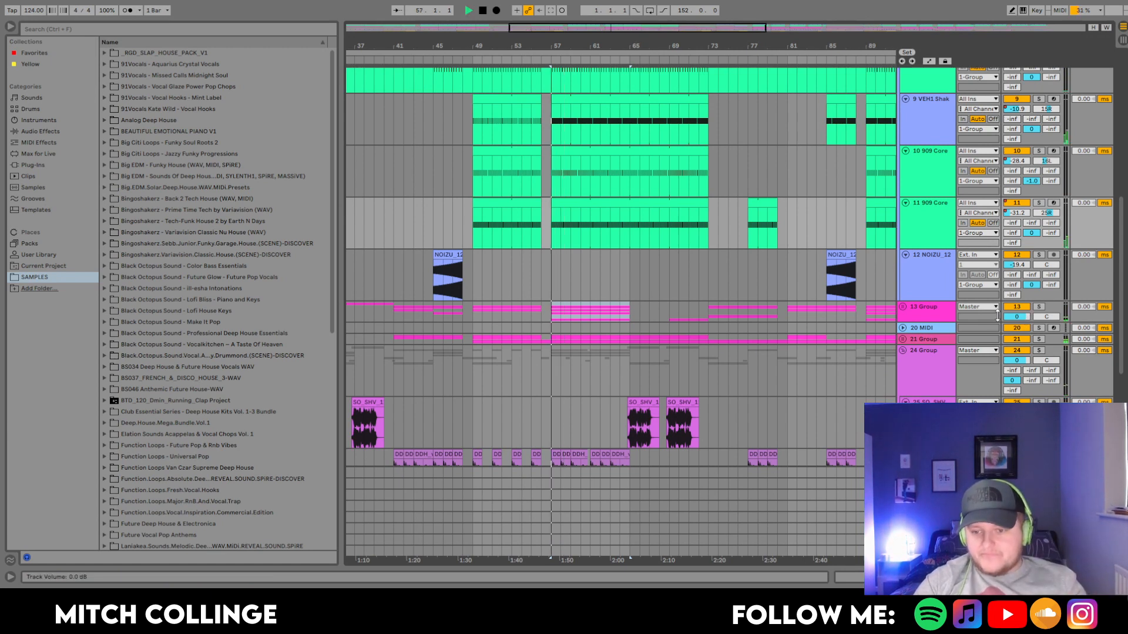
scroll(848, 326, down, 8)
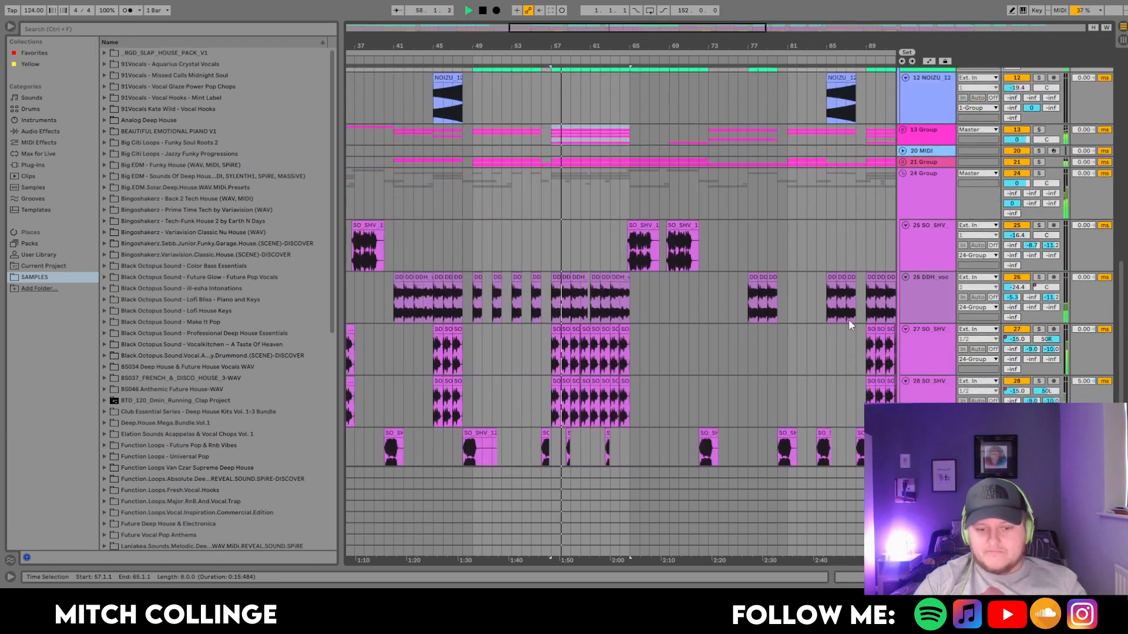
scroll(840, 330, down, 3)
Collapse 24 Group and 1 Group and fit the whole arrangement in the timeline
scroll(831, 322, up, 10)
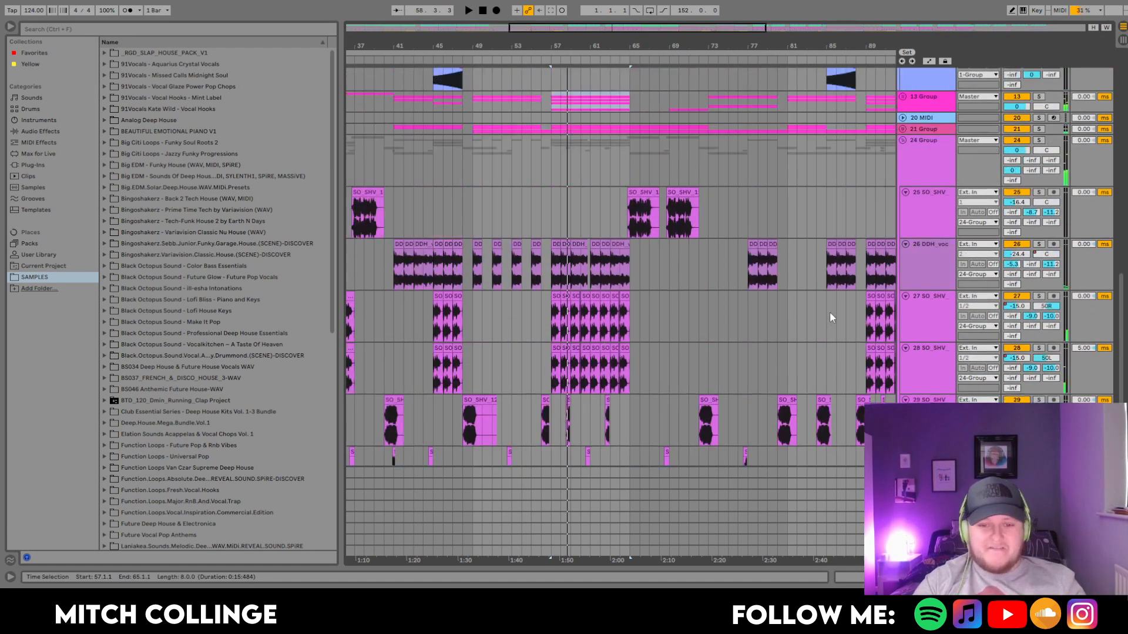
click(904, 318)
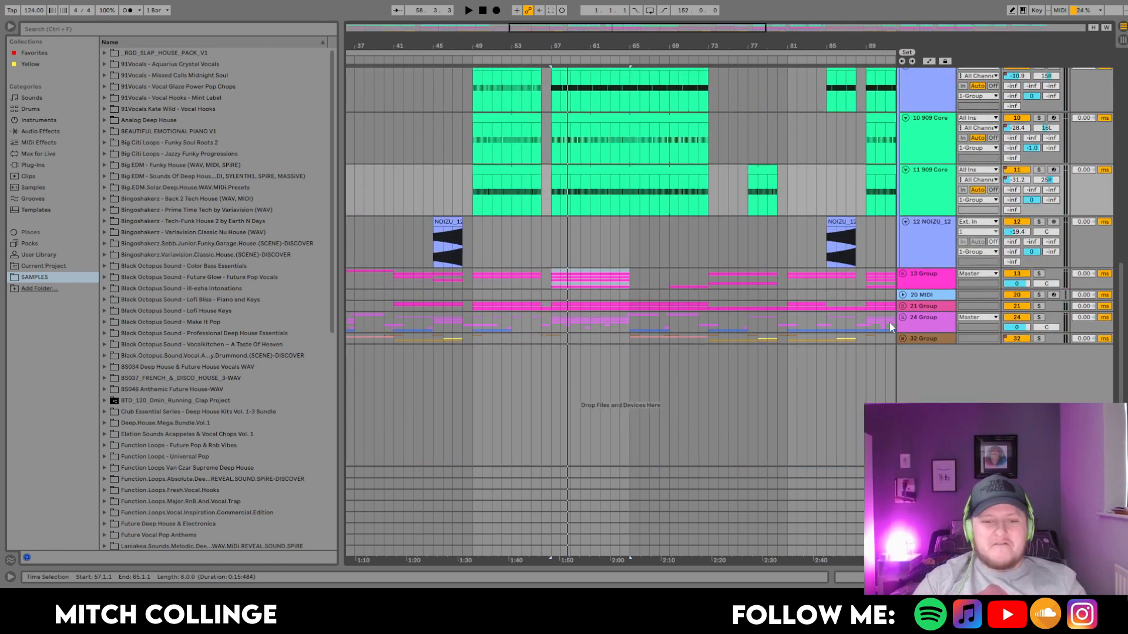
scroll(922, 155, up, 12)
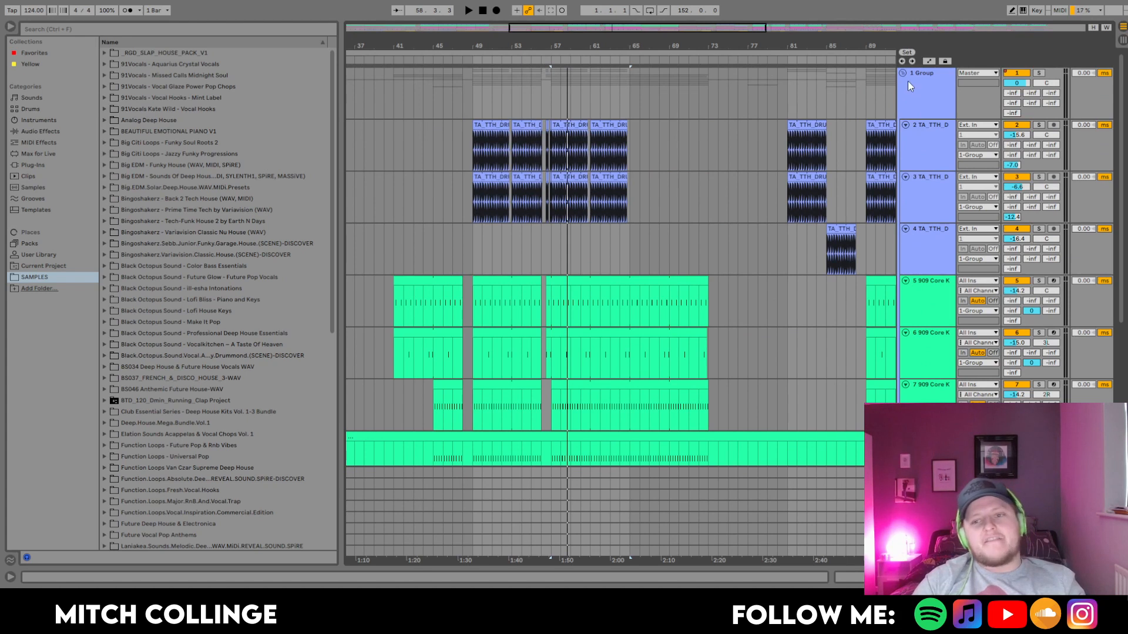
click(903, 74)
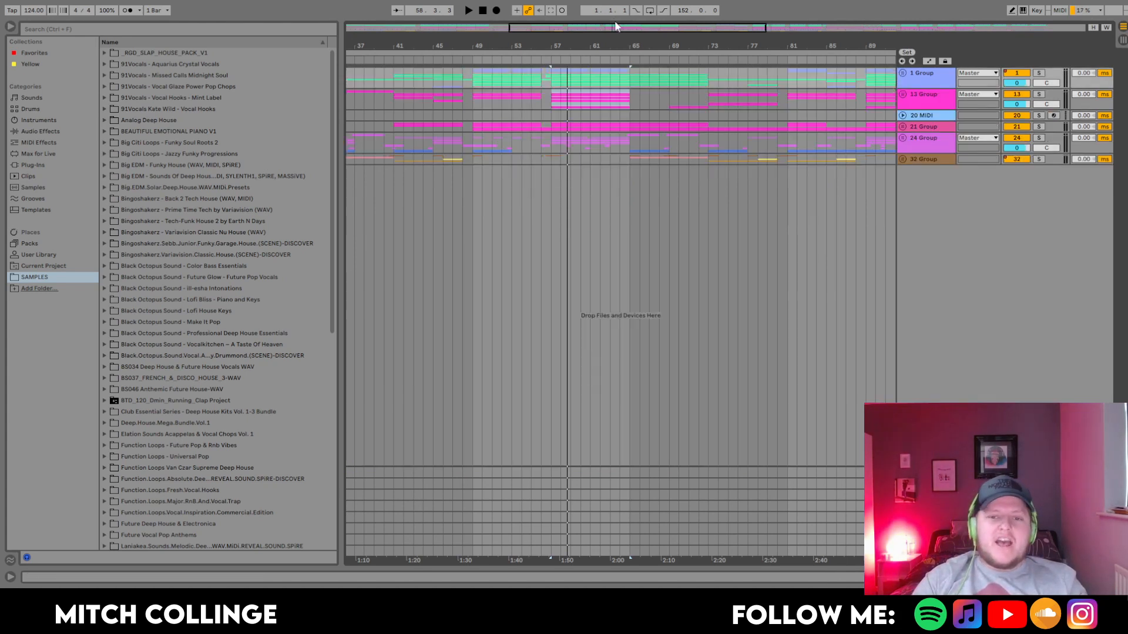
drag(615, 27, 616, 8)
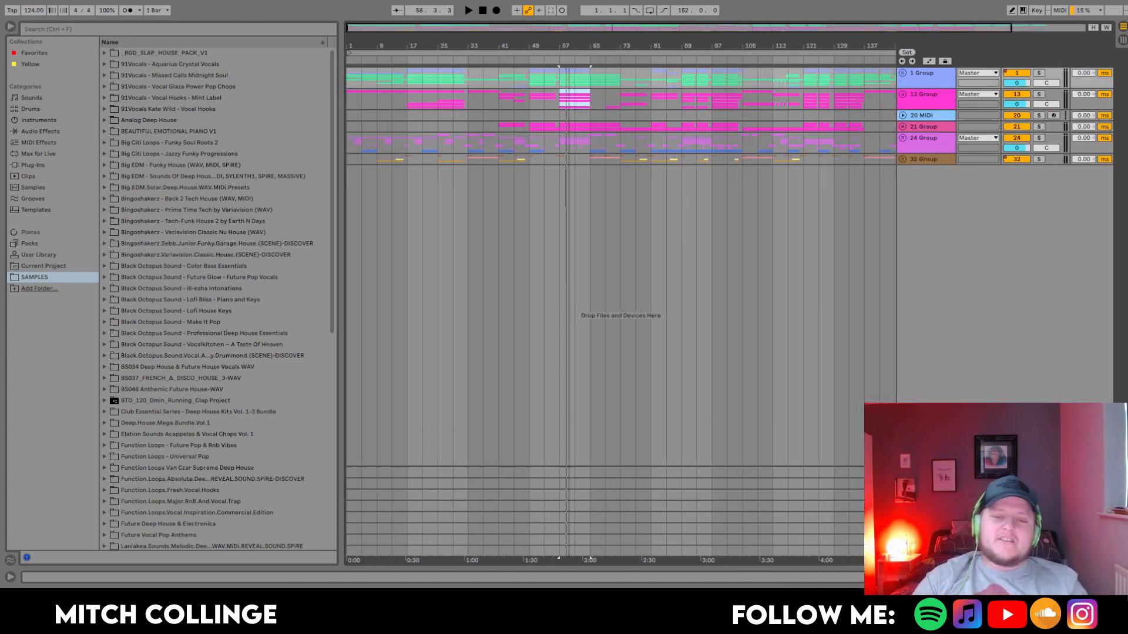